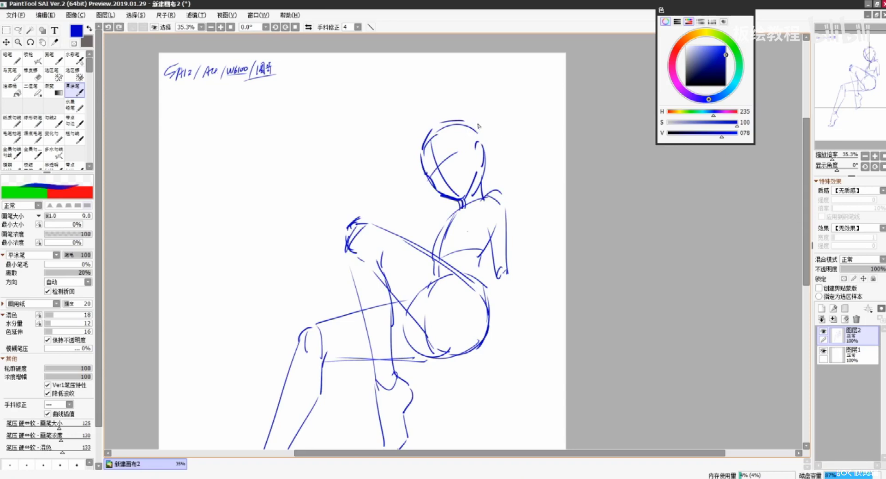
Reinforce the back contour of the figure's head and restate the guideline across the face.
{"action": "key", "text": "ctrl+z"}
{"action": "left_click_drag", "start_coordinate": [492, 152], "coordinate": [483, 184]}
{"action": "left_click_drag", "start_coordinate": [472, 121], "coordinate": [492, 148]}
{"action": "left_click_drag", "start_coordinate": [429, 152], "coordinate": [440, 149]}
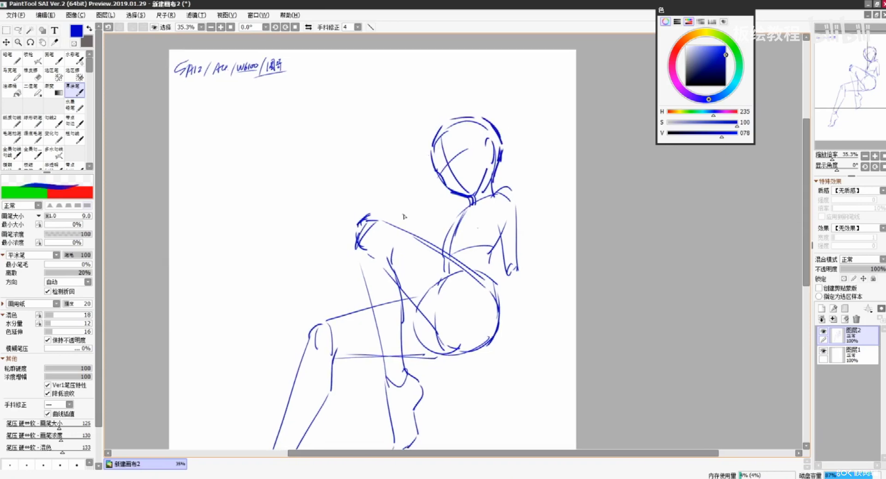
Sketch a loose fist with finger lines just below the figure's chin.
{"action": "mouse_move", "coordinate": [425, 213]}
{"action": "left_mouse_down"}
{"action": "mouse_move", "coordinate": [426, 229]}
{"action": "mouse_move", "coordinate": [430, 199]}
{"action": "mouse_move", "coordinate": [424, 233]}
{"action": "mouse_move", "coordinate": [446, 211]}
{"action": "mouse_move", "coordinate": [427, 238]}
{"action": "left_mouse_up"}
{"action": "key", "text": "ctrl+z"}
{"action": "key", "text": "ctrl+z"}
{"action": "key", "text": "ctrl+z"}
{"action": "key", "text": "ctrl+z"}
{"action": "key", "text": "ctrl+z"}
{"action": "key", "text": "ctrl+z"}
{"action": "key", "text": "ctrl+z"}
{"action": "key", "text": "ctrl+z"}
{"action": "mouse_move", "coordinate": [434, 198]}
{"action": "left_mouse_down"}
{"action": "mouse_move", "coordinate": [460, 198]}
{"action": "mouse_move", "coordinate": [444, 237]}
{"action": "left_mouse_up"}
{"action": "key", "text": "ctrl+z"}
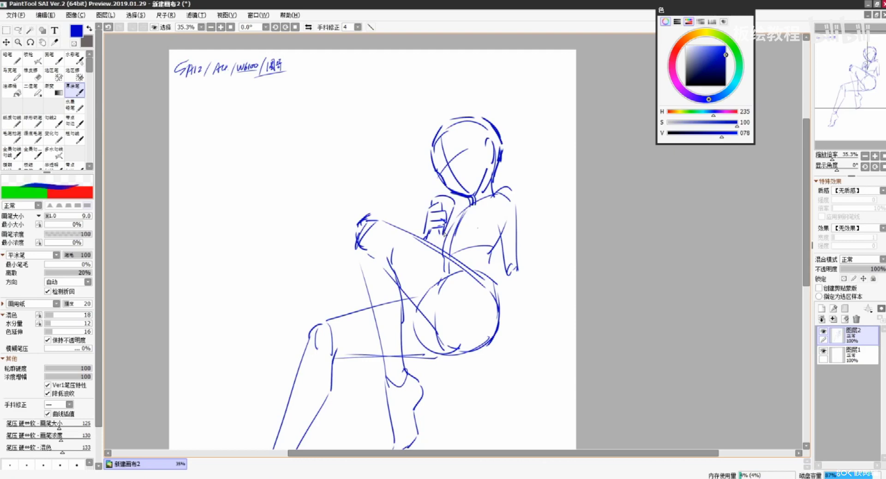
Add a short curve where the hand meets the chin and sketch the wrist and forearm lines below the fist.
{"action": "key", "text": "ctrl+z"}
{"action": "mouse_move", "coordinate": [443, 190]}
{"action": "left_mouse_down"}
{"action": "mouse_move", "coordinate": [464, 186]}
{"action": "mouse_move", "coordinate": [439, 192]}
{"action": "left_mouse_up"}
{"action": "key", "text": "ctrl+z"}
{"action": "key", "text": "ctrl+z"}
{"action": "key", "text": "ctrl+z"}
{"action": "left_click_drag", "start_coordinate": [442, 231], "coordinate": [427, 250]}
{"action": "key", "text": "ctrl+z"}
{"action": "left_click_drag", "start_coordinate": [457, 221], "coordinate": [430, 240]}
{"action": "key", "text": "ctrl+z"}
Sketch the front contour of the chest from the neck area down towards the ribcage.
{"action": "mouse_move", "coordinate": [467, 211]}
{"action": "left_mouse_down"}
{"action": "mouse_move", "coordinate": [450, 238]}
{"action": "mouse_move", "coordinate": [454, 251]}
{"action": "left_mouse_up"}
{"action": "key", "text": "ctrl+z"}
{"action": "mouse_move", "coordinate": [453, 229]}
{"action": "left_mouse_down"}
{"action": "mouse_move", "coordinate": [458, 243]}
{"action": "mouse_move", "coordinate": [488, 242]}
{"action": "mouse_move", "coordinate": [475, 246]}
{"action": "mouse_move", "coordinate": [495, 253]}
{"action": "mouse_move", "coordinate": [476, 208]}
{"action": "mouse_move", "coordinate": [494, 195]}
{"action": "mouse_move", "coordinate": [455, 226]}
{"action": "mouse_move", "coordinate": [454, 248]}
{"action": "left_mouse_up"}
{"action": "key", "text": "ctrl+z"}
{"action": "key", "text": "ctrl+z"}
{"action": "key", "text": "ctrl+z"}
{"action": "key", "text": "ctrl+z"}
{"action": "key", "text": "ctrl+z"}
{"action": "key", "text": "ctrl+z"}
{"action": "key", "text": "ctrl+z"}
{"action": "key", "text": "ctrl+z"}
{"action": "key", "text": "ctrl+z"}
{"action": "key", "text": "ctrl+z"}
{"action": "key", "text": "ctrl+z"}
Shape the bust with curved strokes and mark the line beneath it across the ribcage.
{"action": "left_click_drag", "start_coordinate": [476, 212], "coordinate": [458, 246]}
{"action": "key", "text": "ctrl+z"}
{"action": "key", "text": "ctrl+z"}
{"action": "key", "text": "ctrl+z"}
{"action": "key", "text": "ctrl+z"}
{"action": "left_click_drag", "start_coordinate": [480, 211], "coordinate": [455, 244]}
{"action": "key", "text": "ctrl+z"}
{"action": "left_click_drag", "start_coordinate": [438, 234], "coordinate": [460, 251]}
{"action": "key", "text": "ctrl+z"}
{"action": "key", "text": "ctrl+z"}
{"action": "left_click_drag", "start_coordinate": [484, 213], "coordinate": [488, 250]}
{"action": "key", "text": "ctrl+z"}
{"action": "mouse_move", "coordinate": [486, 215]}
{"action": "left_mouse_down"}
{"action": "mouse_move", "coordinate": [489, 252]}
{"action": "mouse_move", "coordinate": [466, 250]}
{"action": "mouse_move", "coordinate": [473, 246]}
{"action": "left_mouse_up"}
{"action": "key", "text": "ctrl+z"}
{"action": "key", "text": "ctrl+z"}
Extend the back arm with a straight forearm running down from the elbow past the hip.
{"action": "mouse_move", "coordinate": [508, 280]}
{"action": "left_mouse_down"}
{"action": "mouse_move", "coordinate": [513, 353]}
{"action": "mouse_move", "coordinate": [521, 357]}
{"action": "mouse_move", "coordinate": [524, 294]}
{"action": "mouse_move", "coordinate": [533, 319]}
{"action": "left_mouse_up"}
{"action": "key", "text": "ctrl+z"}
{"action": "key", "text": "ctrl+z"}
{"action": "key", "text": "ctrl+z"}
{"action": "left_click_drag", "start_coordinate": [505, 265], "coordinate": [508, 292]}
{"action": "key", "text": "ctrl+z"}
{"action": "left_click_drag", "start_coordinate": [504, 263], "coordinate": [520, 336]}
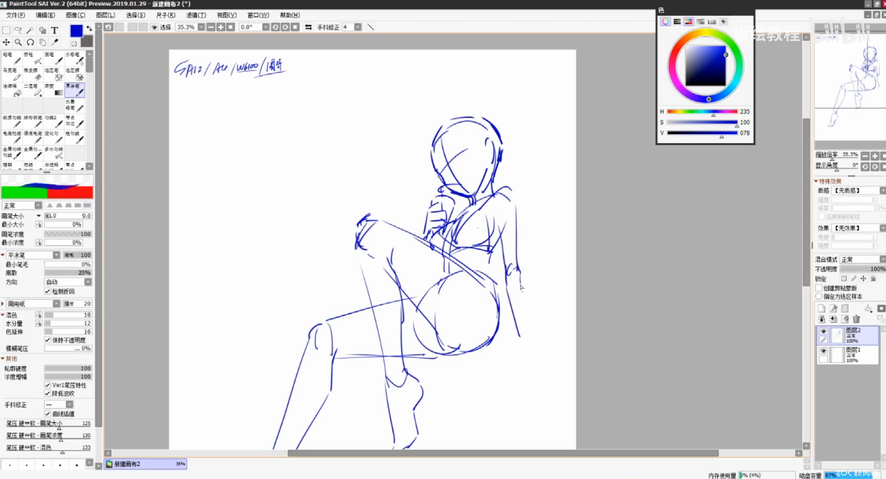
Flip the canvas view horizontally and restate the back arm's shoulder, elbow and forearm outlines.
{"action": "key", "text": "h"}
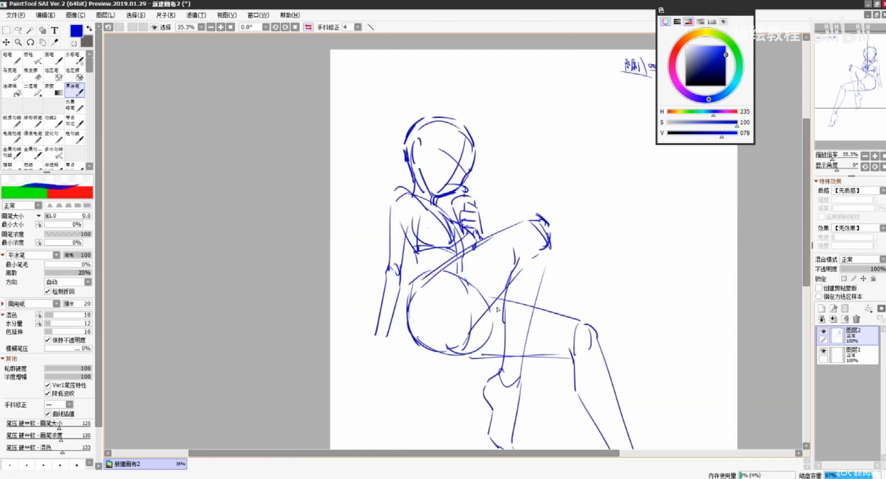
{"action": "key", "text": "ctrl+z"}
{"action": "left_click_drag", "start_coordinate": [395, 191], "coordinate": [384, 308]}
{"action": "key", "text": "ctrl+z"}
{"action": "mouse_move", "coordinate": [390, 219]}
{"action": "left_mouse_down"}
{"action": "mouse_move", "coordinate": [389, 310]}
{"action": "mouse_move", "coordinate": [378, 339]}
{"action": "mouse_move", "coordinate": [349, 305]}
{"action": "mouse_move", "coordinate": [319, 326]}
{"action": "left_mouse_up"}
{"action": "key", "text": "ctrl+z"}
{"action": "key", "text": "ctrl+z"}
{"action": "left_click_drag", "start_coordinate": [340, 297], "coordinate": [322, 328]}
{"action": "key", "text": "ctrl+z"}
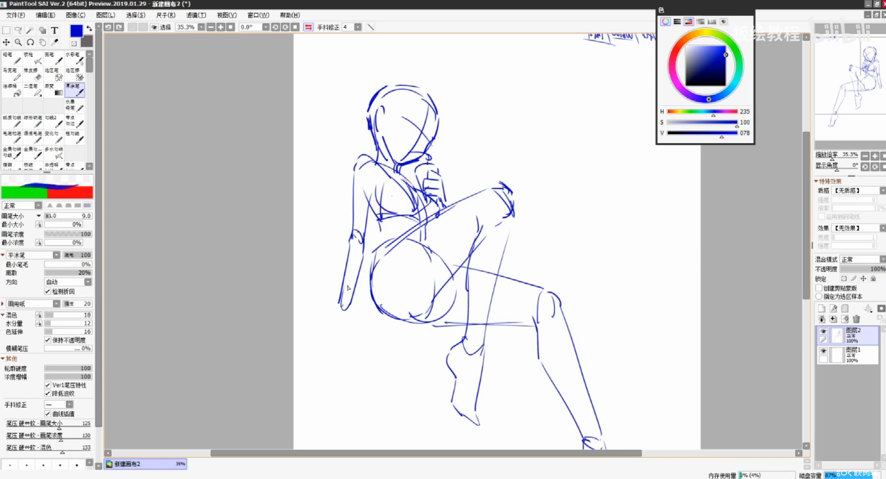
Erase the back arm's elbow and forearm with the eraser at size 80.
{"action": "key", "text": "e"}
{"action": "left_click_drag", "start_coordinate": [349, 300], "coordinate": [354, 238]}
{"action": "key", "text": "bracketright"}
{"action": "key", "text": "bracketright"}
{"action": "key", "text": "bracketright"}
{"action": "key", "text": "bracketright"}
{"action": "key", "text": "bracketright"}
{"action": "key", "text": "bracketright"}
{"action": "key", "text": "bracketright"}
{"action": "key", "text": "bracketright"}
{"action": "key", "text": "bracketright"}
{"action": "left_click_drag", "start_coordinate": [340, 302], "coordinate": [352, 223]}
{"action": "left_click_drag", "start_coordinate": [340, 325], "coordinate": [364, 180]}
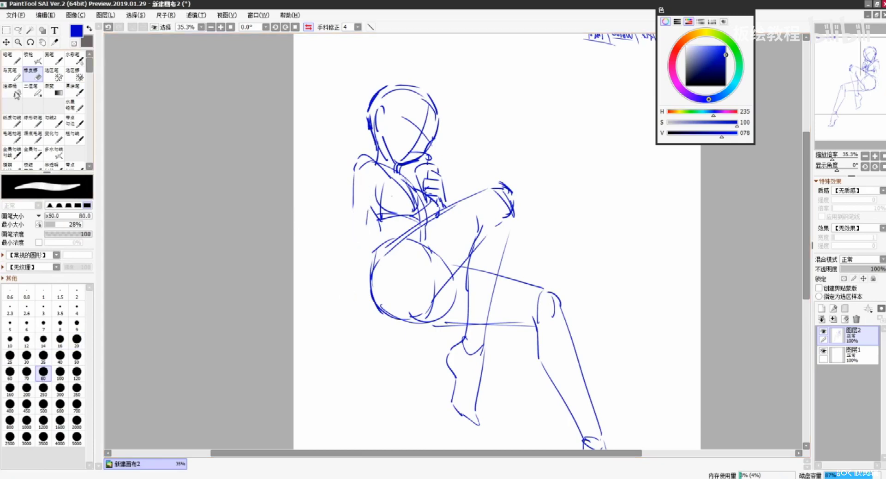
Try to redraw the back upper arm with the pencil brush.
{"action": "left_click", "coordinate": [18, 60]}
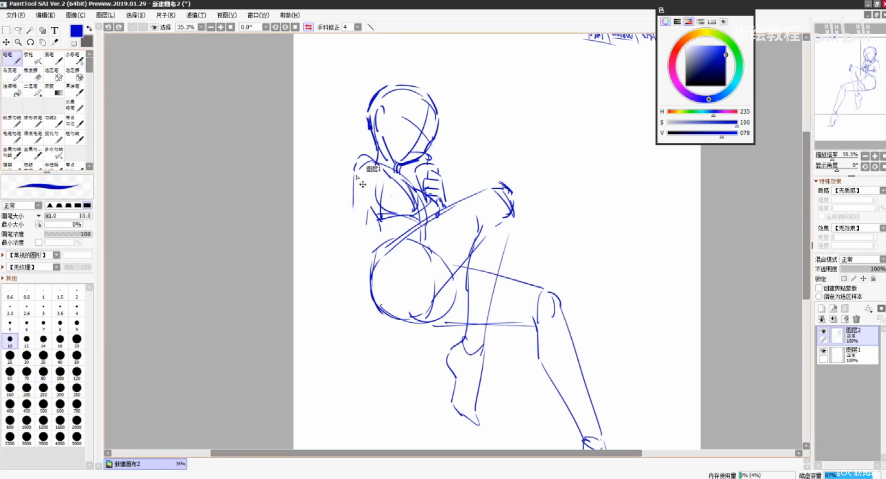
{"action": "mouse_move", "coordinate": [356, 179]}
{"action": "left_mouse_down"}
{"action": "mouse_move", "coordinate": [388, 248]}
{"action": "mouse_move", "coordinate": [395, 229]}
{"action": "left_mouse_up"}
{"action": "key", "text": "ctrl+z"}
{"action": "mouse_move", "coordinate": [378, 182]}
{"action": "left_mouse_down"}
{"action": "mouse_move", "coordinate": [397, 241]}
{"action": "mouse_move", "coordinate": [382, 242]}
{"action": "mouse_move", "coordinate": [374, 222]}
{"action": "mouse_move", "coordinate": [376, 242]}
{"action": "mouse_move", "coordinate": [350, 226]}
{"action": "mouse_move", "coordinate": [328, 189]}
{"action": "mouse_move", "coordinate": [377, 240]}
{"action": "left_mouse_up"}
{"action": "key", "text": "ctrl+z"}
{"action": "key", "text": "ctrl+z"}
Switch back to the previous sketching brush and strengthen the outer contour of the hip and buttock.
{"action": "left_click", "coordinate": [76, 90]}
{"action": "mouse_move", "coordinate": [379, 240]}
{"action": "left_mouse_down"}
{"action": "mouse_move", "coordinate": [366, 306]}
{"action": "mouse_move", "coordinate": [363, 287]}
{"action": "left_mouse_up"}
{"action": "key", "text": "ctrl+z"}
{"action": "mouse_move", "coordinate": [365, 289]}
{"action": "left_mouse_down"}
{"action": "mouse_move", "coordinate": [394, 325]}
{"action": "mouse_move", "coordinate": [366, 292]}
{"action": "mouse_move", "coordinate": [391, 322]}
{"action": "mouse_move", "coordinate": [432, 310]}
{"action": "mouse_move", "coordinate": [412, 319]}
{"action": "mouse_move", "coordinate": [454, 323]}
{"action": "left_mouse_up"}
{"action": "key", "text": "ctrl+z"}
{"action": "key", "text": "ctrl+z"}
{"action": "key", "text": "ctrl+z"}
Redraw the back upper arm slanting inward from the shoulder to an elbow at the waist.
{"action": "mouse_move", "coordinate": [374, 183]}
{"action": "left_mouse_down"}
{"action": "mouse_move", "coordinate": [408, 232]}
{"action": "mouse_move", "coordinate": [386, 212]}
{"action": "mouse_move", "coordinate": [407, 251]}
{"action": "left_mouse_up"}
{"action": "key", "text": "ctrl+z"}
{"action": "left_click_drag", "start_coordinate": [367, 209], "coordinate": [394, 250]}
Try a forearm reaching from the elbow across the raised thigh towards the knee.
{"action": "left_click_drag", "start_coordinate": [392, 250], "coordinate": [475, 201]}
{"action": "key", "text": "ctrl+z"}
{"action": "left_click_drag", "start_coordinate": [394, 232], "coordinate": [463, 210]}
{"action": "key", "text": "ctrl+z"}
{"action": "mouse_move", "coordinate": [393, 252]}
{"action": "left_mouse_down"}
{"action": "mouse_move", "coordinate": [503, 213]}
{"action": "mouse_move", "coordinate": [495, 223]}
{"action": "left_mouse_up"}
{"action": "key", "text": "ctrl+z"}
{"action": "key", "text": "ctrl+z"}
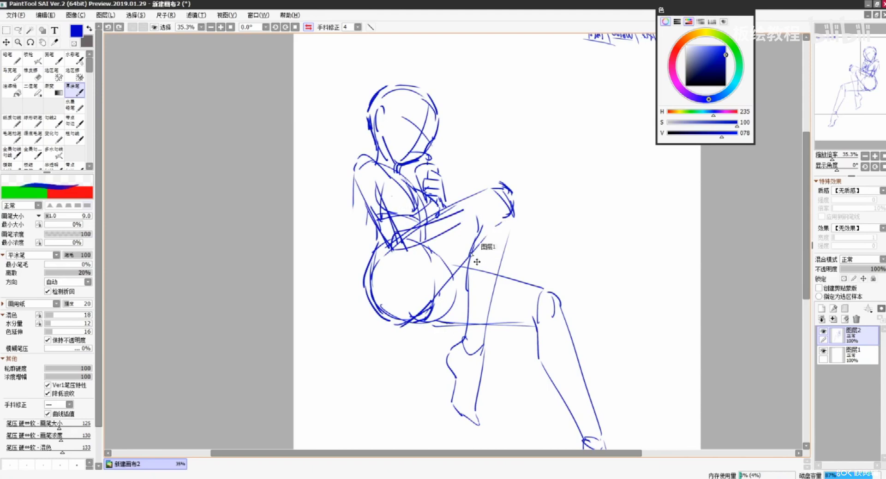
Return the canvas view to its unflipped orientation and undo the forearm strokes across the thigh.
{"action": "key", "text": "Insert"}
{"action": "key", "text": "ctrl+z"}
{"action": "key", "text": "ctrl+z"}
{"action": "key", "text": "ctrl+z"}
{"action": "key", "text": "ctrl+z"}
{"action": "key", "text": "ctrl+z"}
{"action": "key", "text": "ctrl+z"}
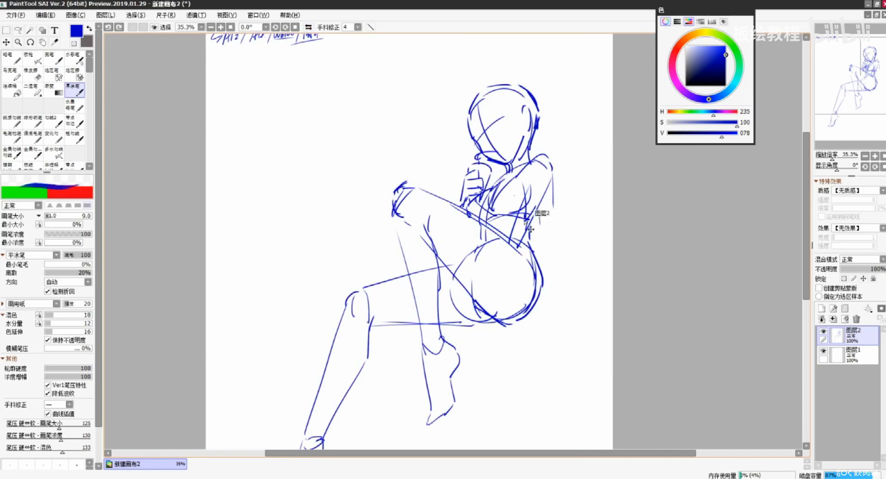
Draw the back contour of the torso from the shoulder down to the hip.
{"action": "key", "text": "e"}
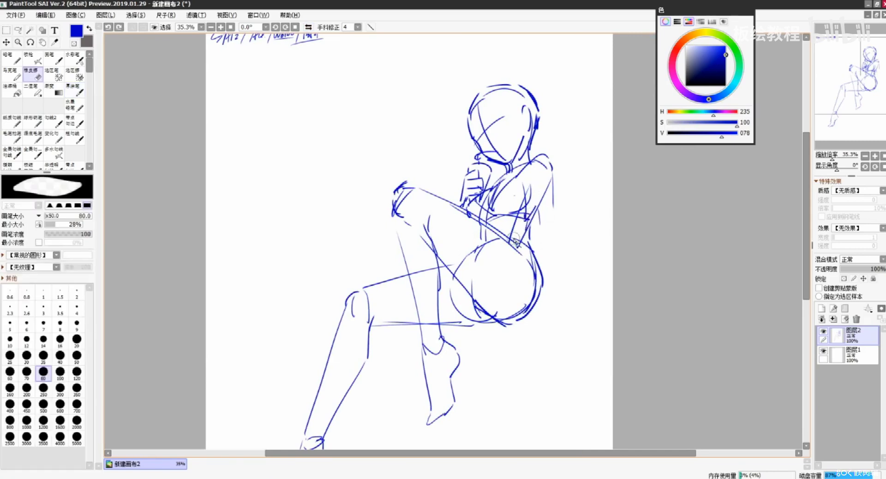
{"action": "key", "text": "b"}
{"action": "left_click_drag", "start_coordinate": [483, 189], "coordinate": [458, 184]}
{"action": "mouse_move", "coordinate": [508, 154]}
{"action": "left_mouse_down"}
{"action": "mouse_move", "coordinate": [506, 196]}
{"action": "mouse_move", "coordinate": [506, 187]}
{"action": "mouse_move", "coordinate": [527, 279]}
{"action": "left_mouse_up"}
{"action": "key", "text": "ctrl+z"}
{"action": "key", "text": "ctrl+z"}
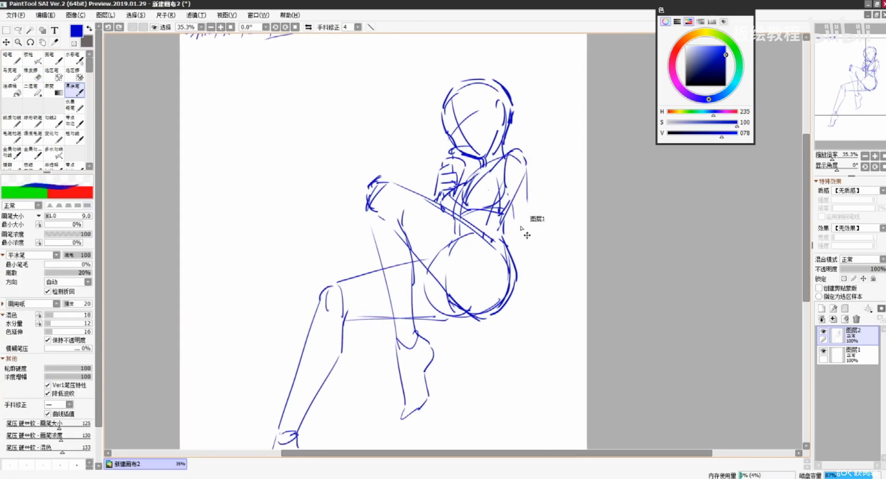
{"action": "key", "text": "ctrl+z"}
{"action": "mouse_move", "coordinate": [508, 193]}
{"action": "left_mouse_down"}
{"action": "mouse_move", "coordinate": [521, 237]}
{"action": "mouse_move", "coordinate": [511, 281]}
{"action": "left_mouse_up"}
{"action": "key", "text": "ctrl+z"}
Sketch the back arm bent at the elbow behind the waist, with the forearm and hand coming down onto the hip.
{"action": "mouse_move", "coordinate": [522, 236]}
{"action": "left_mouse_down"}
{"action": "mouse_move", "coordinate": [491, 290]}
{"action": "mouse_move", "coordinate": [501, 290]}
{"action": "mouse_move", "coordinate": [538, 243]}
{"action": "left_mouse_up"}
{"action": "key", "text": "ctrl+z"}
{"action": "key", "text": "ctrl+z"}
{"action": "mouse_move", "coordinate": [526, 162]}
{"action": "left_mouse_down"}
{"action": "mouse_move", "coordinate": [541, 241]}
{"action": "mouse_move", "coordinate": [496, 275]}
{"action": "mouse_move", "coordinate": [505, 291]}
{"action": "left_mouse_up"}
{"action": "key", "text": "ctrl+z"}
{"action": "left_click_drag", "start_coordinate": [539, 241], "coordinate": [510, 277]}
{"action": "key", "text": "ctrl+z"}
{"action": "key", "text": "ctrl+z"}
{"action": "left_click_drag", "start_coordinate": [539, 240], "coordinate": [506, 282]}
{"action": "key", "text": "ctrl+z"}
Sketch a boxy bag behind the hip, drawing its top edge, both sides and bottom edge.
{"action": "mouse_move", "coordinate": [505, 156]}
{"action": "left_mouse_down"}
{"action": "mouse_move", "coordinate": [503, 227]}
{"action": "mouse_move", "coordinate": [503, 192]}
{"action": "mouse_move", "coordinate": [509, 232]}
{"action": "mouse_move", "coordinate": [576, 217]}
{"action": "left_mouse_up"}
{"action": "key", "text": "ctrl+z"}
{"action": "key", "text": "ctrl+z"}
{"action": "key", "text": "ctrl+z"}
{"action": "key", "text": "ctrl+z"}
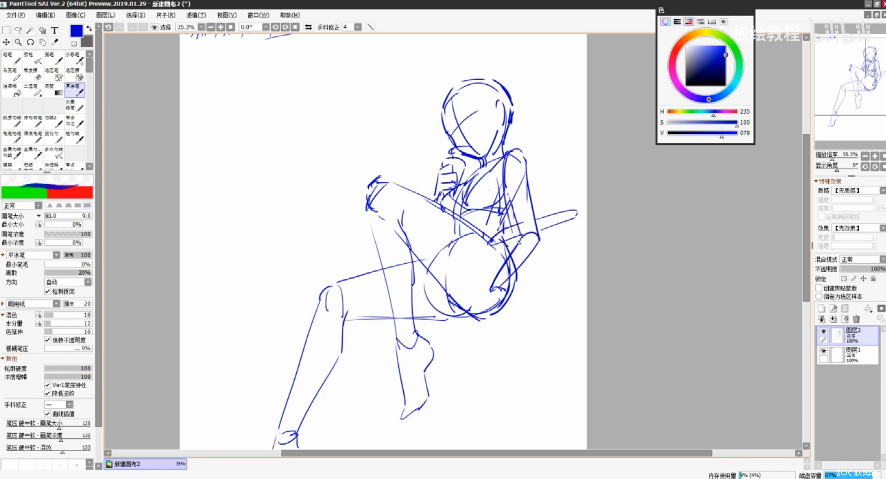
{"action": "key", "text": "ctrl+z"}
{"action": "left_click_drag", "start_coordinate": [493, 242], "coordinate": [522, 304]}
{"action": "key", "text": "ctrl+z"}
{"action": "left_click_drag", "start_coordinate": [530, 306], "coordinate": [565, 292]}
{"action": "left_click_drag", "start_coordinate": [523, 308], "coordinate": [558, 297]}
{"action": "left_click_drag", "start_coordinate": [579, 216], "coordinate": [568, 292]}
{"action": "key", "text": "ctrl+z"}
Draw the bag's strap lines running from the shoulder down to the bag's top edge.
{"action": "left_click_drag", "start_coordinate": [527, 162], "coordinate": [558, 231]}
{"action": "key", "text": "ctrl+z"}
{"action": "key", "text": "ctrl+z"}
{"action": "mouse_move", "coordinate": [530, 177]}
{"action": "left_mouse_down"}
{"action": "mouse_move", "coordinate": [561, 236]}
{"action": "mouse_move", "coordinate": [544, 198]}
{"action": "mouse_move", "coordinate": [559, 229]}
{"action": "mouse_move", "coordinate": [515, 250]}
{"action": "left_mouse_up"}
{"action": "key", "text": "ctrl+z"}
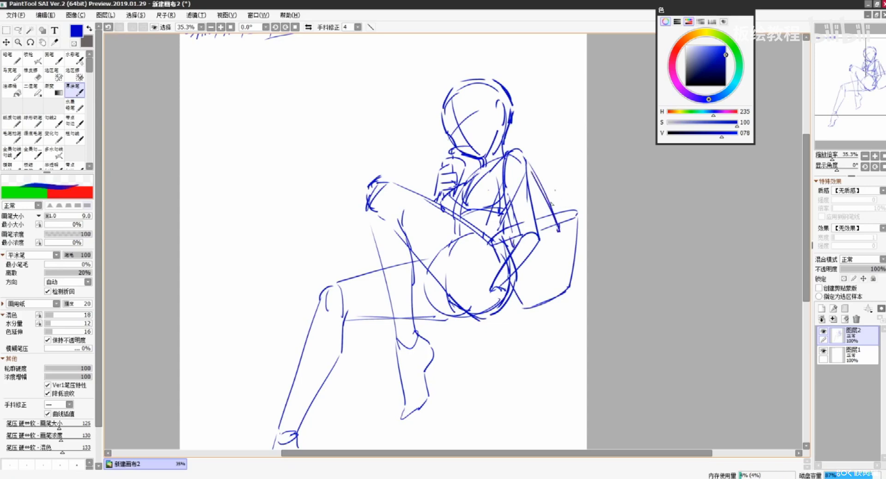
Sketch the splayed fingers of the back arm's hand beneath the hip, plus a small round detail above the bag's top edge.
{"action": "left_click_drag", "start_coordinate": [544, 213], "coordinate": [562, 203]}
{"action": "key", "text": "ctrl+z"}
{"action": "left_click_drag", "start_coordinate": [515, 291], "coordinate": [524, 304]}
{"action": "left_click_drag", "start_coordinate": [523, 304], "coordinate": [557, 293]}
{"action": "key", "text": "ctrl+z"}
{"action": "left_click_drag", "start_coordinate": [523, 303], "coordinate": [554, 299]}
{"action": "key", "text": "ctrl+z"}
{"action": "mouse_move", "coordinate": [491, 290]}
{"action": "left_mouse_down"}
{"action": "mouse_move", "coordinate": [468, 298]}
{"action": "mouse_move", "coordinate": [485, 319]}
{"action": "left_mouse_up"}
{"action": "key", "text": "ctrl+z"}
{"action": "key", "text": "ctrl+z"}
{"action": "key", "text": "ctrl+z"}
{"action": "mouse_move", "coordinate": [499, 273]}
{"action": "left_mouse_down"}
{"action": "mouse_move", "coordinate": [478, 330]}
{"action": "mouse_move", "coordinate": [496, 317]}
{"action": "mouse_move", "coordinate": [489, 342]}
{"action": "left_mouse_up"}
{"action": "key", "text": "ctrl+z"}
{"action": "key", "text": "ctrl+z"}
{"action": "left_click_drag", "start_coordinate": [505, 287], "coordinate": [512, 331]}
{"action": "key", "text": "space"}
{"action": "left_click_drag", "start_coordinate": [484, 304], "coordinate": [490, 305]}
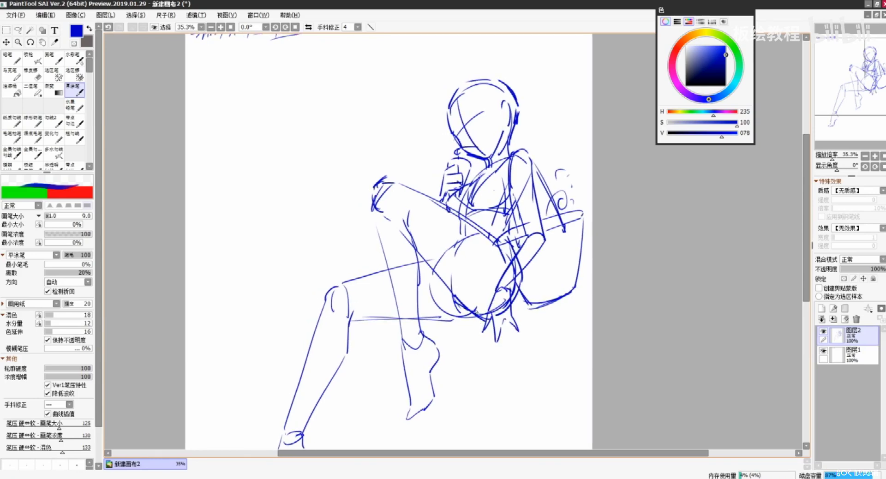
{"action": "key", "text": "space"}
{"action": "left_click_drag", "start_coordinate": [378, 310], "coordinate": [384, 251]}
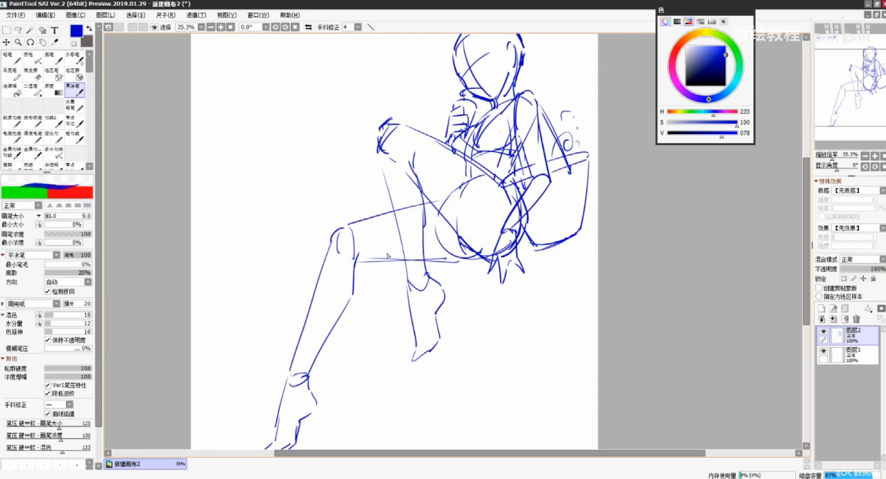
{"action": "key", "text": "space"}
{"action": "left_click_drag", "start_coordinate": [485, 220], "coordinate": [494, 262]}
{"action": "left_click_drag", "start_coordinate": [476, 188], "coordinate": [476, 219]}
{"action": "key", "text": "ctrl+z"}
{"action": "mouse_move", "coordinate": [503, 192]}
{"action": "left_mouse_down"}
{"action": "mouse_move", "coordinate": [477, 201]}
{"action": "mouse_move", "coordinate": [473, 218]}
{"action": "left_mouse_up"}
{"action": "mouse_move", "coordinate": [474, 221]}
{"action": "left_mouse_down"}
{"action": "mouse_move", "coordinate": [457, 254]}
{"action": "mouse_move", "coordinate": [465, 240]}
{"action": "left_mouse_up"}
{"action": "key", "text": "ctrl+z"}
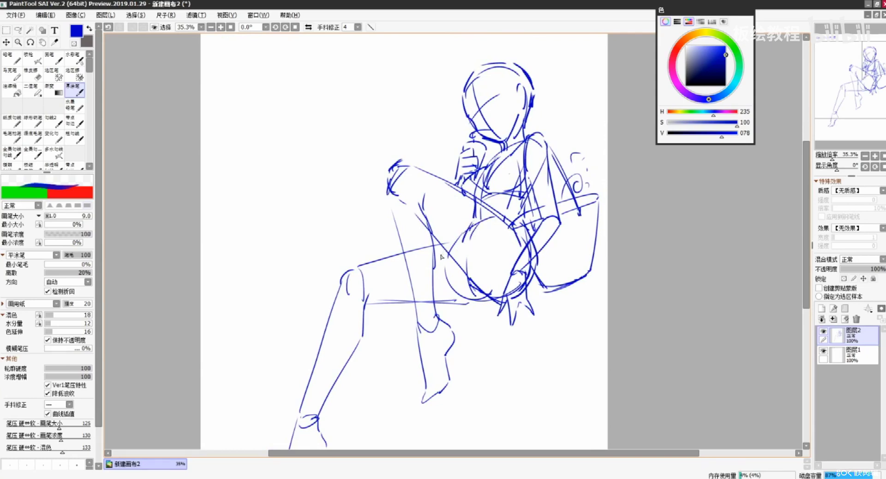
Free-transform the figure sketch, tilting it slightly clockwise and shifting it a little, and apply the change.
{"action": "left_click_drag", "start_coordinate": [475, 176], "coordinate": [442, 249]}
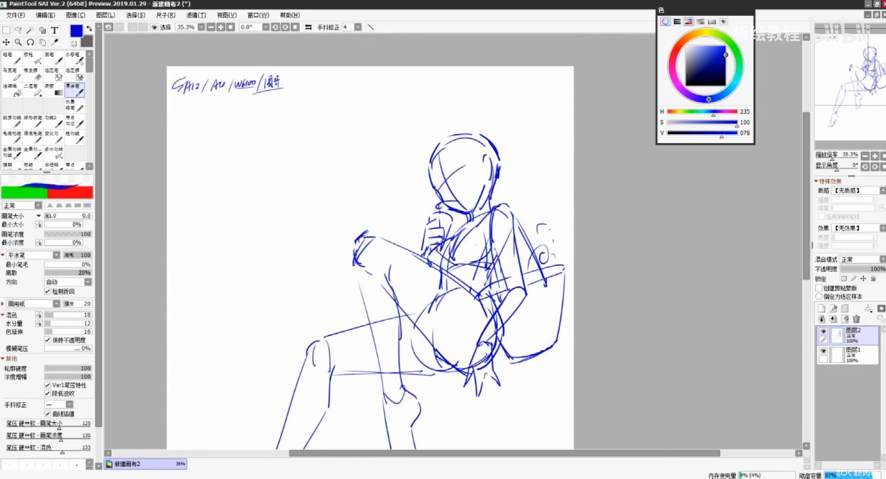
{"action": "key", "text": "alt+Tab"}
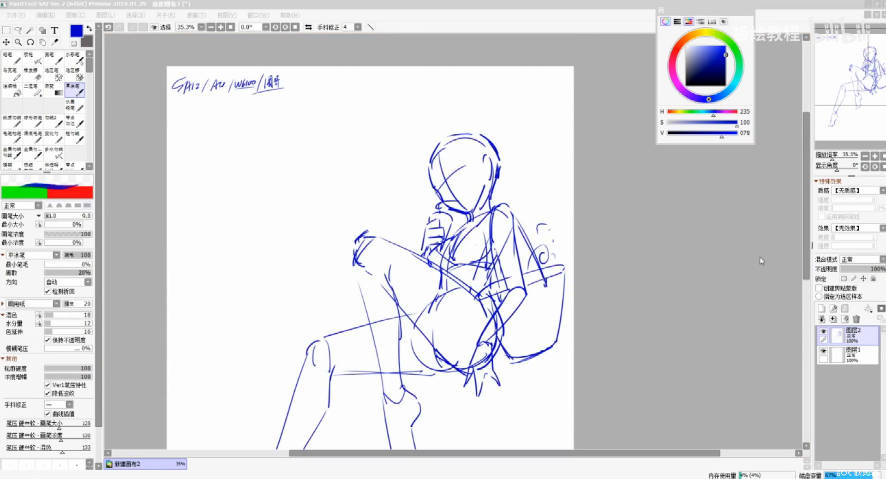
{"action": "left_click", "coordinate": [519, 248]}
{"action": "mouse_move", "coordinate": [467, 315]}
{"action": "left_mouse_down"}
{"action": "mouse_move", "coordinate": [544, 226]}
{"action": "mouse_move", "coordinate": [510, 232]}
{"action": "left_mouse_up"}
{"action": "key", "text": "ctrl+t"}
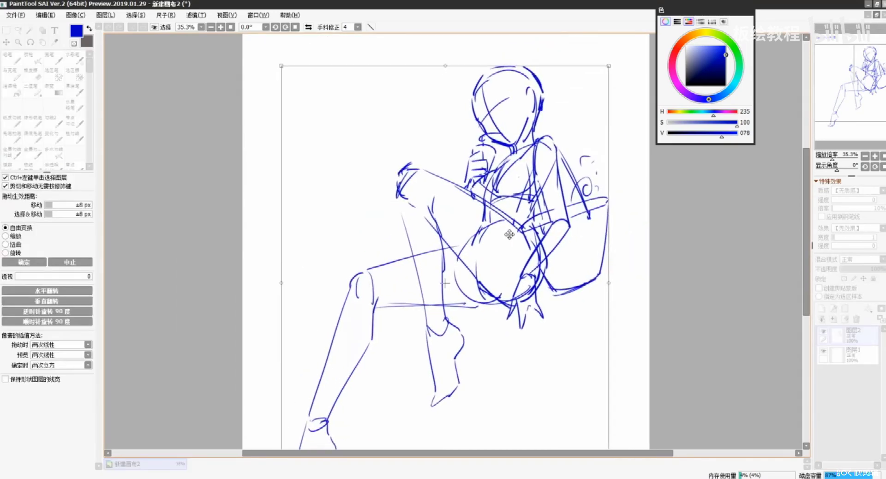
{"action": "mouse_move", "coordinate": [613, 75]}
{"action": "left_mouse_down"}
{"action": "mouse_move", "coordinate": [606, 99]}
{"action": "mouse_move", "coordinate": [632, 112]}
{"action": "left_mouse_up"}
{"action": "left_click_drag", "start_coordinate": [553, 156], "coordinate": [562, 147]}
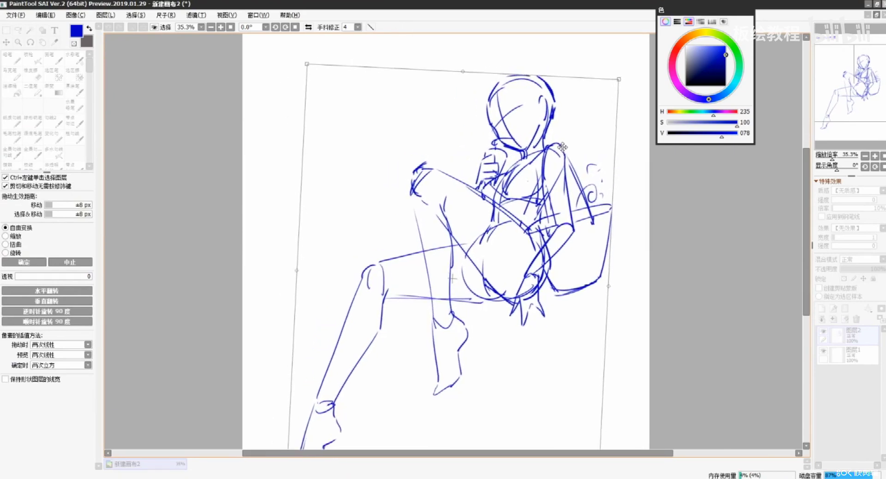
{"action": "key", "text": "Return"}
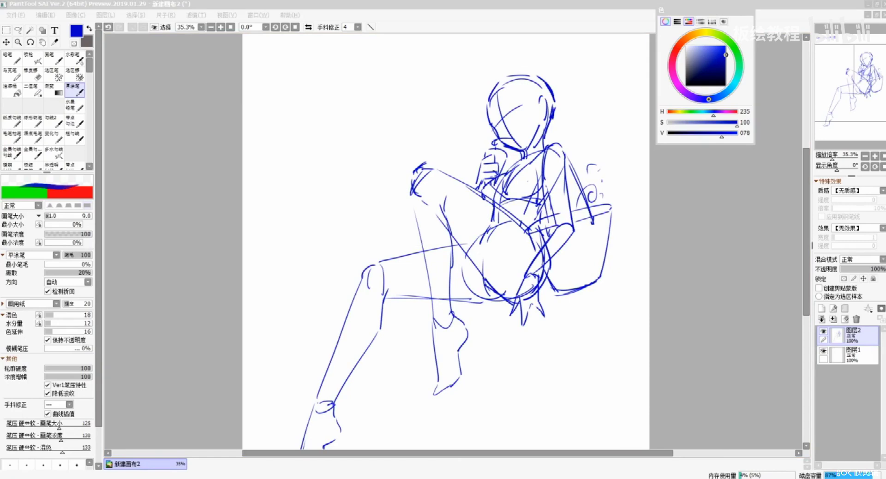
{"action": "left_click", "coordinate": [506, 245]}
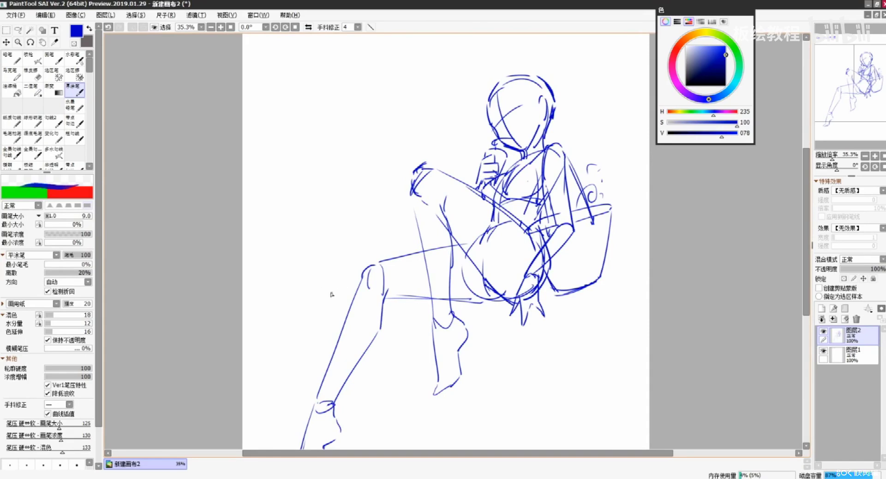
{"action": "key", "text": "ctrl+z"}
{"action": "scroll", "coordinate": [427, 311], "scroll_direction": "down", "scroll_amount": 2}
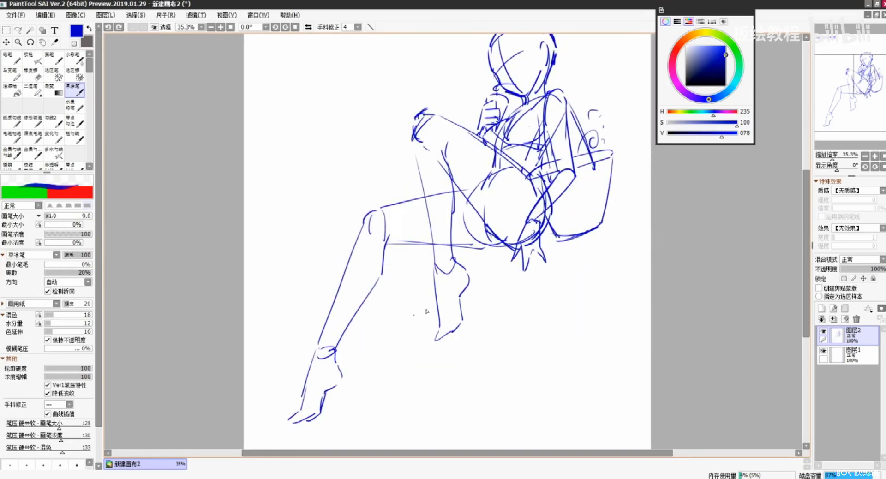
{"action": "scroll", "coordinate": [418, 296], "scroll_direction": "up", "scroll_amount": 1}
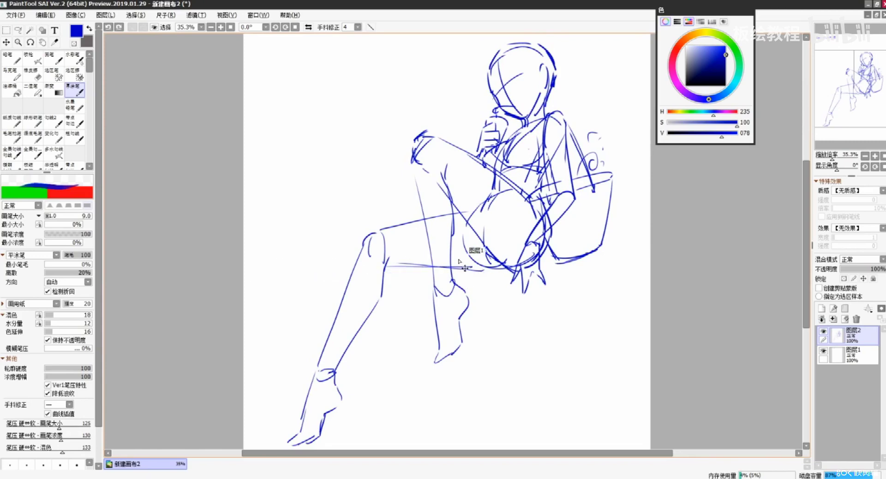
{"action": "mouse_move", "coordinate": [257, 265]}
{"action": "left_mouse_down"}
{"action": "mouse_move", "coordinate": [388, 240]}
{"action": "mouse_move", "coordinate": [683, 235]}
{"action": "left_mouse_up"}
{"action": "key", "text": "ctrl+z"}
{"action": "left_click_drag", "start_coordinate": [456, 280], "coordinate": [503, 260]}
{"action": "key", "text": "ctrl+z"}
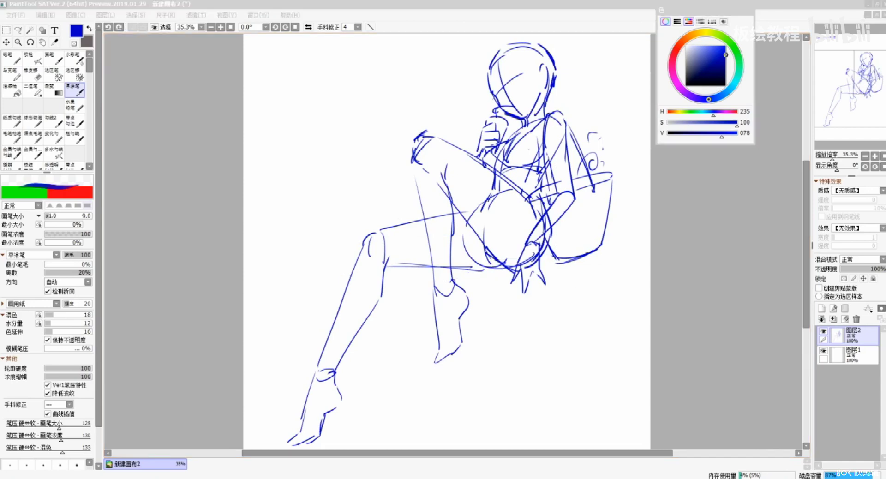
{"action": "left_click", "coordinate": [526, 267]}
{"action": "left_click_drag", "start_coordinate": [453, 278], "coordinate": [516, 268]}
{"action": "key", "text": "ctrl+z"}
{"action": "left_click_drag", "start_coordinate": [336, 298], "coordinate": [514, 270]}
{"action": "left_click_drag", "start_coordinate": [296, 315], "coordinate": [571, 261]}
{"action": "key", "text": "ctrl+z"}
{"action": "key", "text": "ctrl+z"}
{"action": "left_click_drag", "start_coordinate": [436, 279], "coordinate": [551, 260]}
{"action": "key", "text": "ctrl+z"}
{"action": "left_click_drag", "start_coordinate": [272, 309], "coordinate": [583, 241]}
{"action": "key", "text": "ctrl+z"}
{"action": "mouse_move", "coordinate": [290, 323]}
{"action": "left_mouse_down"}
{"action": "mouse_move", "coordinate": [505, 272]}
{"action": "mouse_move", "coordinate": [488, 276]}
{"action": "left_mouse_up"}
{"action": "key", "text": "ctrl+z"}
{"action": "left_click_drag", "start_coordinate": [278, 301], "coordinate": [474, 265]}
{"action": "key", "text": "ctrl+z"}
{"action": "key", "text": "ctrl+z"}
{"action": "left_click_drag", "start_coordinate": [293, 302], "coordinate": [470, 272]}
{"action": "key", "text": "ctrl+z"}
{"action": "left_click_drag", "start_coordinate": [369, 289], "coordinate": [551, 266]}
{"action": "key", "text": "ctrl+z"}
{"action": "left_click_drag", "start_coordinate": [456, 276], "coordinate": [647, 242]}
{"action": "key", "text": "ctrl+z"}
Draw the seat's long upper edge beneath the hip and bag, sloping up from the lower leg towards the far side of the canvas.
{"action": "left_click_drag", "start_coordinate": [535, 264], "coordinate": [641, 245]}
{"action": "left_click_drag", "start_coordinate": [463, 363], "coordinate": [460, 317]}
{"action": "left_click_drag", "start_coordinate": [361, 278], "coordinate": [446, 258]}
{"action": "key", "text": "ctrl+z"}
{"action": "left_click_drag", "start_coordinate": [385, 270], "coordinate": [430, 263]}
{"action": "key", "text": "ctrl+z"}
{"action": "key", "text": "ctrl+z"}
{"action": "mouse_move", "coordinate": [353, 280]}
{"action": "left_mouse_down"}
{"action": "mouse_move", "coordinate": [435, 260]}
{"action": "mouse_move", "coordinate": [427, 263]}
{"action": "left_mouse_up"}
{"action": "key", "text": "ctrl+z"}
{"action": "left_click_drag", "start_coordinate": [355, 285], "coordinate": [600, 230]}
{"action": "left_click_drag", "start_coordinate": [464, 261], "coordinate": [614, 222]}
Draw the seat's lower edge roughly parallel beneath the upper one, passing behind the legs.
{"action": "left_click_drag", "start_coordinate": [566, 226], "coordinate": [550, 271]}
{"action": "key", "text": "ctrl+z"}
{"action": "left_click_drag", "start_coordinate": [433, 308], "coordinate": [619, 265]}
{"action": "key", "text": "ctrl+z"}
{"action": "left_click_drag", "start_coordinate": [440, 307], "coordinate": [616, 274]}
{"action": "left_click_drag", "start_coordinate": [533, 292], "coordinate": [511, 312]}
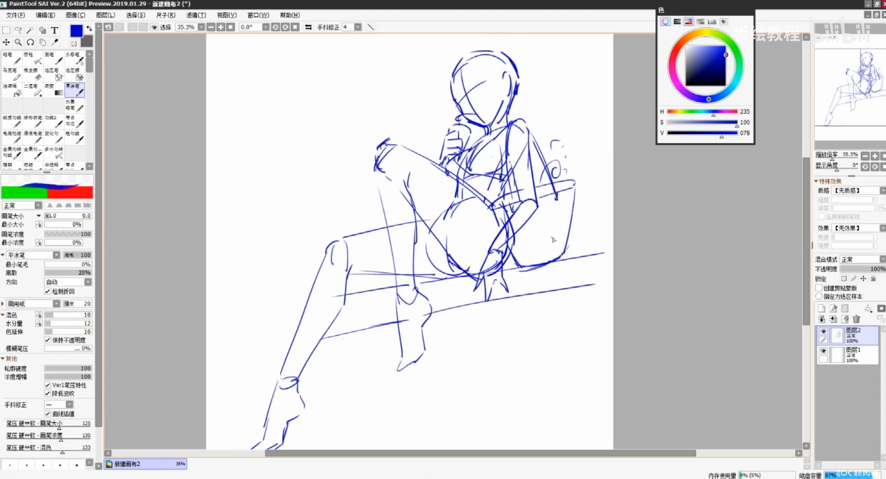
Sketch the wide, tilted brim of a sun hat around the head, with curved ends on both sides.
{"action": "scroll", "coordinate": [515, 220], "scroll_direction": "up", "scroll_amount": 3}
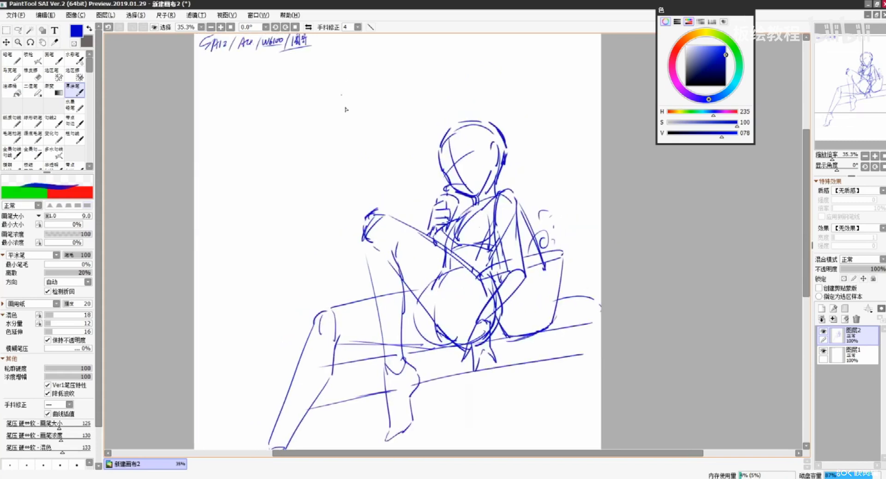
{"action": "left_click_drag", "start_coordinate": [395, 113], "coordinate": [400, 152]}
{"action": "mouse_move", "coordinate": [394, 120]}
{"action": "left_mouse_down"}
{"action": "mouse_move", "coordinate": [432, 109]}
{"action": "mouse_move", "coordinate": [413, 151]}
{"action": "mouse_move", "coordinate": [522, 147]}
{"action": "mouse_move", "coordinate": [411, 97]}
{"action": "mouse_move", "coordinate": [530, 157]}
{"action": "left_mouse_up"}
{"action": "key", "text": "ctrl+z"}
{"action": "key", "text": "ctrl+z"}
{"action": "key", "text": "ctrl+z"}
{"action": "key", "text": "ctrl+z"}
{"action": "left_click_drag", "start_coordinate": [446, 106], "coordinate": [545, 171]}
{"action": "left_click_drag", "start_coordinate": [424, 160], "coordinate": [434, 167]}
{"action": "mouse_move", "coordinate": [503, 173]}
{"action": "left_mouse_down"}
{"action": "mouse_move", "coordinate": [541, 177]}
{"action": "mouse_move", "coordinate": [545, 189]}
{"action": "left_mouse_up"}
{"action": "key", "text": "ctrl+z"}
{"action": "key", "text": "ctrl+z"}
{"action": "left_click_drag", "start_coordinate": [546, 159], "coordinate": [555, 185]}
{"action": "key", "text": "ctrl+z"}
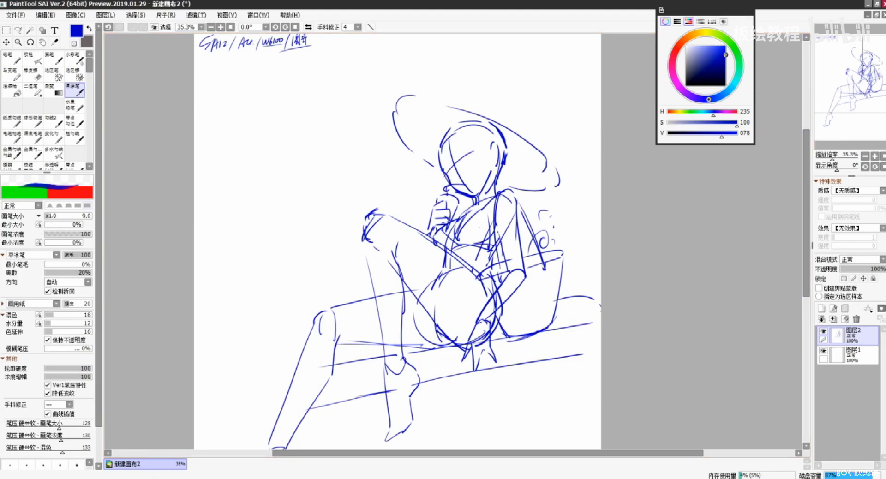
Join the hat's front brim to its back slope with a curved line above the head.
{"action": "key", "text": "alt+Tab"}
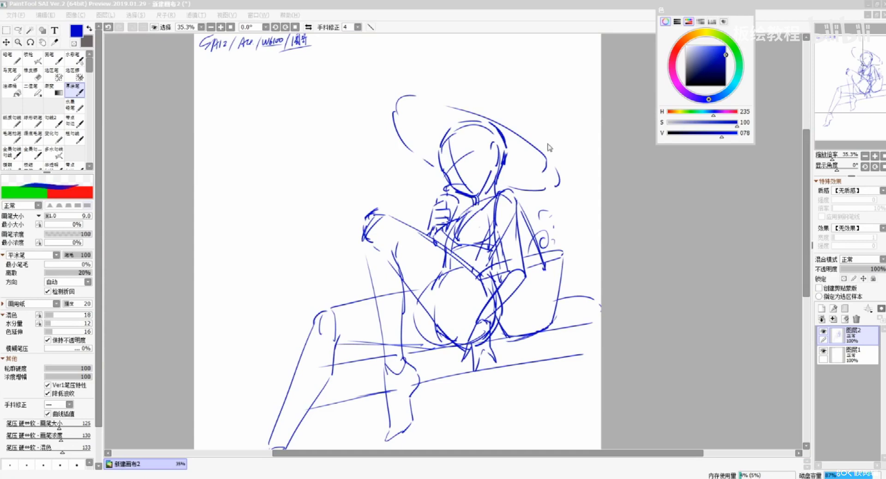
{"action": "mouse_move", "coordinate": [416, 96]}
{"action": "left_mouse_down"}
{"action": "mouse_move", "coordinate": [469, 122]}
{"action": "mouse_move", "coordinate": [465, 110]}
{"action": "mouse_move", "coordinate": [499, 139]}
{"action": "left_mouse_up"}
{"action": "key", "text": "ctrl+z"}
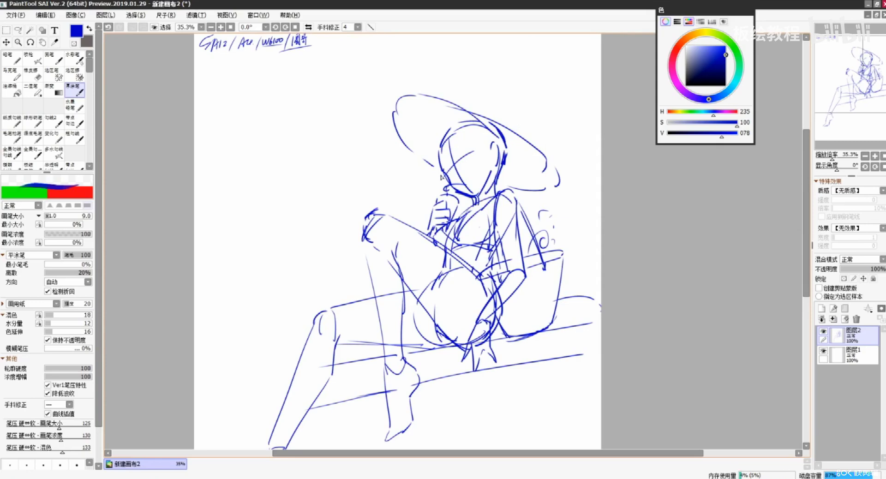
{"action": "left_click_drag", "start_coordinate": [459, 123], "coordinate": [447, 143]}
{"action": "key", "text": "ctrl+z"}
Change the brush colour to a bright, fully saturated red with hue 354 and value 88.
{"action": "scroll", "coordinate": [481, 182], "scroll_direction": "up", "scroll_amount": 1}
{"action": "left_click_drag", "start_coordinate": [445, 209], "coordinate": [490, 195]}
{"action": "left_click_drag", "start_coordinate": [452, 267], "coordinate": [429, 301]}
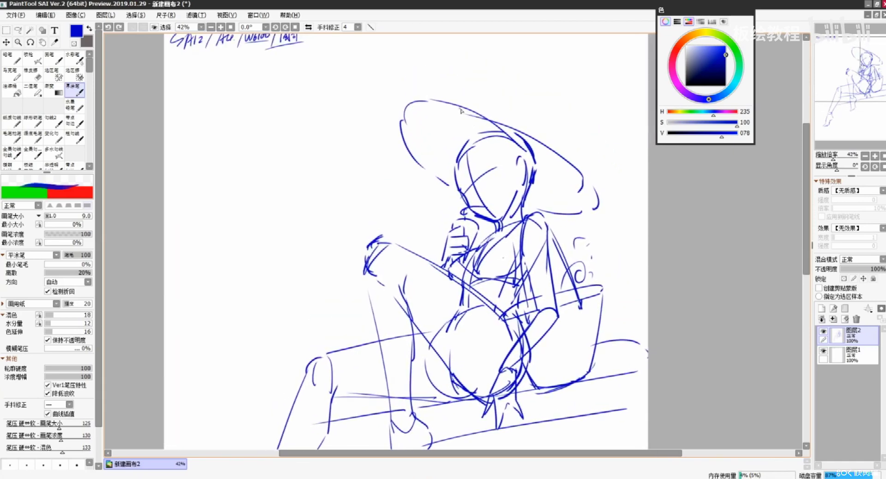
{"action": "left_click_drag", "start_coordinate": [723, 63], "coordinate": [726, 48]}
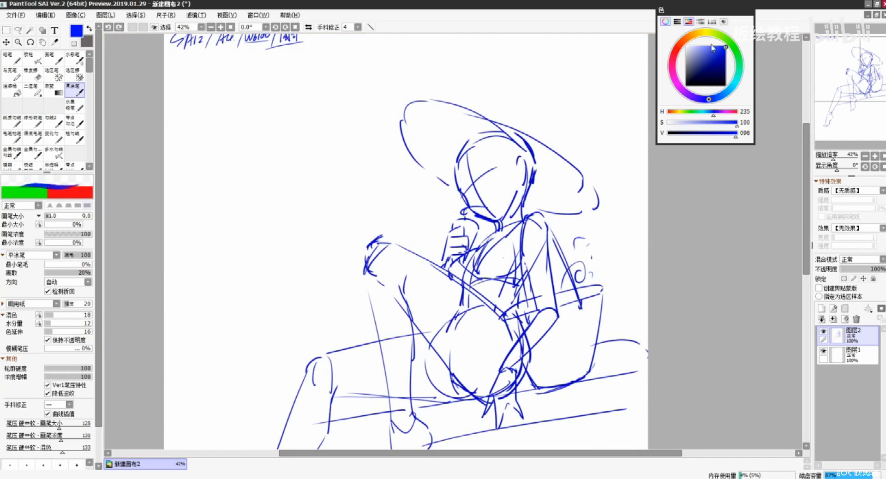
{"action": "left_click_drag", "start_coordinate": [673, 73], "coordinate": [675, 52]}
{"action": "left_click", "coordinate": [726, 51]}
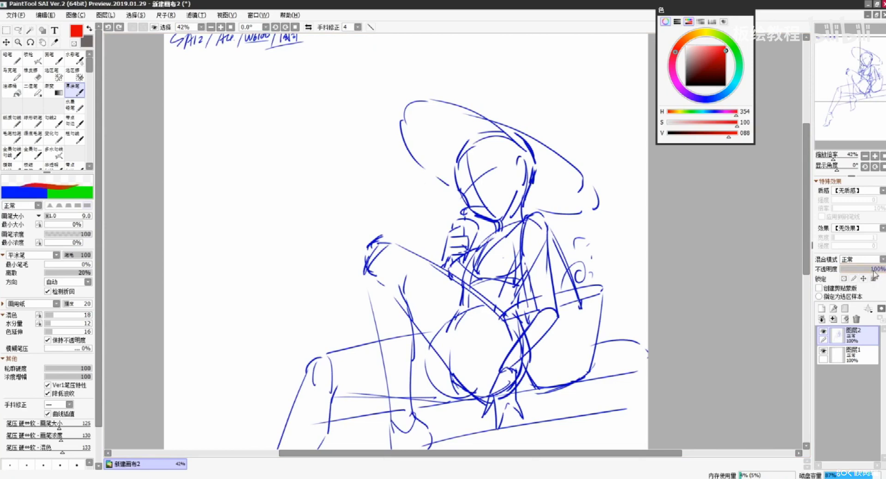
Lower the blue sketch layer's opacity to about 48% and add a new layer above it.
{"action": "left_click_drag", "start_coordinate": [872, 271], "coordinate": [864, 271]}
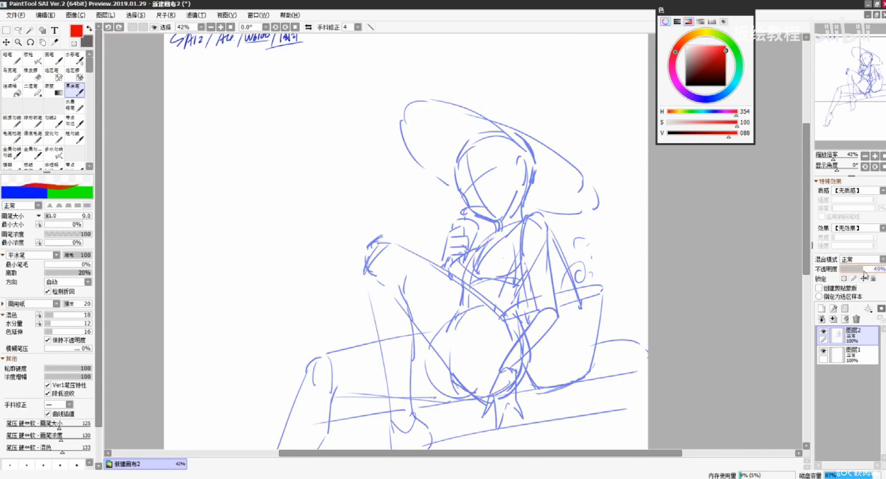
{"action": "left_click", "coordinate": [821, 308]}
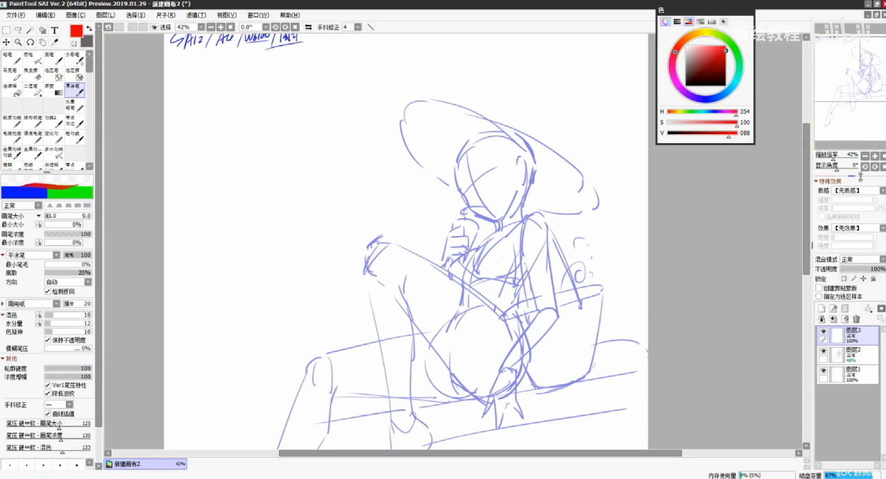
Draw a long red lock of hair on the new layer, falling from the crown along the face to the shoulder.
{"action": "left_click_drag", "start_coordinate": [499, 228], "coordinate": [511, 265]}
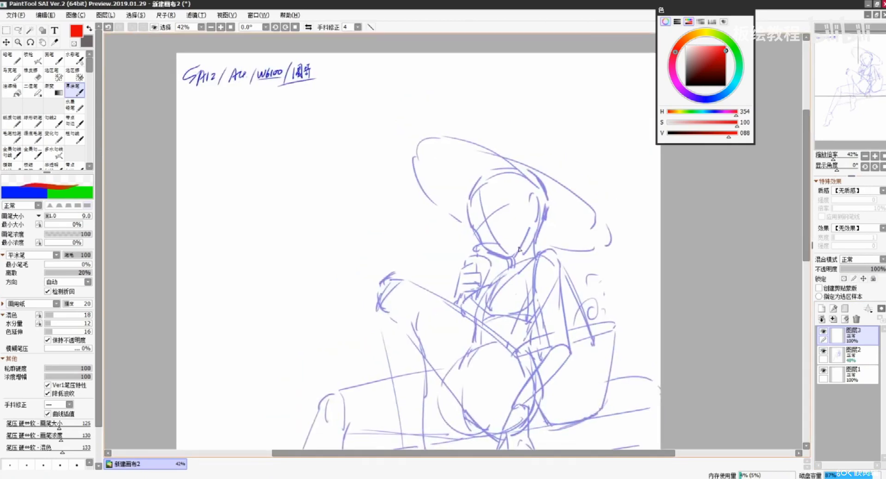
{"action": "scroll", "coordinate": [515, 248], "scroll_direction": "up", "scroll_amount": 1}
{"action": "left_click_drag", "start_coordinate": [444, 233], "coordinate": [469, 239]}
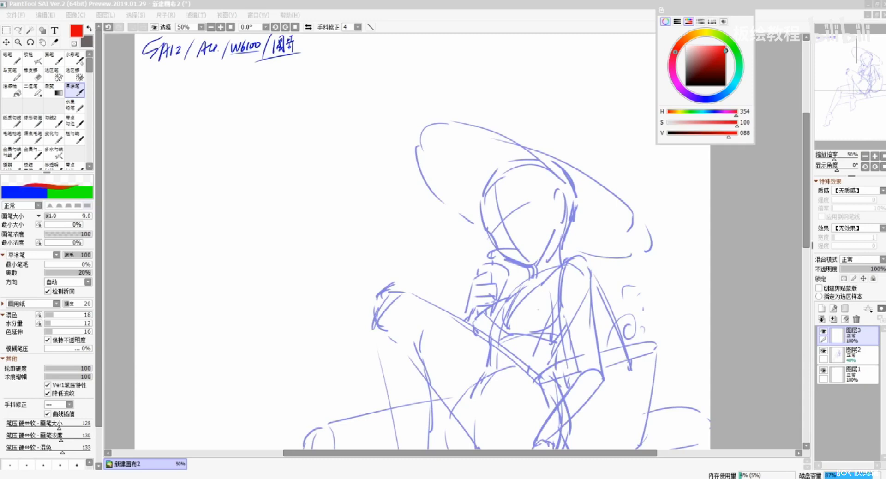
{"action": "left_click", "coordinate": [444, 152]}
{"action": "mouse_move", "coordinate": [477, 194]}
{"action": "left_mouse_down"}
{"action": "mouse_move", "coordinate": [507, 157]}
{"action": "mouse_move", "coordinate": [488, 241]}
{"action": "mouse_move", "coordinate": [478, 230]}
{"action": "left_mouse_up"}
{"action": "key", "text": "ctrl+z"}
{"action": "key", "text": "ctrl+z"}
{"action": "key", "text": "ctrl+z"}
{"action": "key", "text": "ctrl+z"}
{"action": "left_click_drag", "start_coordinate": [516, 157], "coordinate": [556, 221]}
{"action": "key", "text": "ctrl+z"}
{"action": "key", "text": "ctrl+z"}
{"action": "mouse_move", "coordinate": [527, 165]}
{"action": "left_mouse_down"}
{"action": "mouse_move", "coordinate": [556, 223]}
{"action": "mouse_move", "coordinate": [548, 230]}
{"action": "left_mouse_up"}
{"action": "left_click_drag", "start_coordinate": [543, 164], "coordinate": [549, 289]}
{"action": "key", "text": "ctrl+z"}
{"action": "left_click_drag", "start_coordinate": [534, 186], "coordinate": [541, 297]}
{"action": "left_click_drag", "start_coordinate": [549, 174], "coordinate": [533, 303]}
Add short red fringe strands sweeping across the forehead.
{"action": "mouse_move", "coordinate": [503, 161]}
{"action": "left_mouse_down"}
{"action": "mouse_move", "coordinate": [514, 175]}
{"action": "mouse_move", "coordinate": [508, 226]}
{"action": "left_mouse_up"}
{"action": "key", "text": "ctrl+z"}
{"action": "left_click_drag", "start_coordinate": [484, 194], "coordinate": [506, 225]}
{"action": "mouse_move", "coordinate": [502, 161]}
{"action": "left_mouse_down"}
{"action": "mouse_move", "coordinate": [508, 226]}
{"action": "mouse_move", "coordinate": [532, 175]}
{"action": "mouse_move", "coordinate": [519, 200]}
{"action": "left_mouse_up"}
{"action": "key", "text": "ctrl+z"}
{"action": "left_click_drag", "start_coordinate": [508, 185], "coordinate": [540, 207]}
Draw the red hair outline over the crown and the front locks running down the face's outer side to the chin.
{"action": "left_click_drag", "start_coordinate": [504, 159], "coordinate": [536, 159]}
{"action": "key", "text": "ctrl+z"}
{"action": "mouse_move", "coordinate": [500, 159]}
{"action": "left_mouse_down"}
{"action": "mouse_move", "coordinate": [534, 156]}
{"action": "mouse_move", "coordinate": [511, 158]}
{"action": "mouse_move", "coordinate": [492, 185]}
{"action": "mouse_move", "coordinate": [475, 179]}
{"action": "mouse_move", "coordinate": [477, 234]}
{"action": "left_mouse_up"}
{"action": "key", "text": "ctrl+z"}
{"action": "key", "text": "ctrl+z"}
{"action": "left_click_drag", "start_coordinate": [482, 187], "coordinate": [488, 236]}
{"action": "left_click_drag", "start_coordinate": [485, 175], "coordinate": [493, 244]}
{"action": "key", "text": "ctrl+z"}
{"action": "left_click_drag", "start_coordinate": [478, 194], "coordinate": [489, 244]}
{"action": "key", "text": "ctrl+z"}
{"action": "left_click_drag", "start_coordinate": [477, 187], "coordinate": [479, 256]}
{"action": "left_click_drag", "start_coordinate": [490, 285], "coordinate": [485, 267]}
{"action": "key", "text": "ctrl+z"}
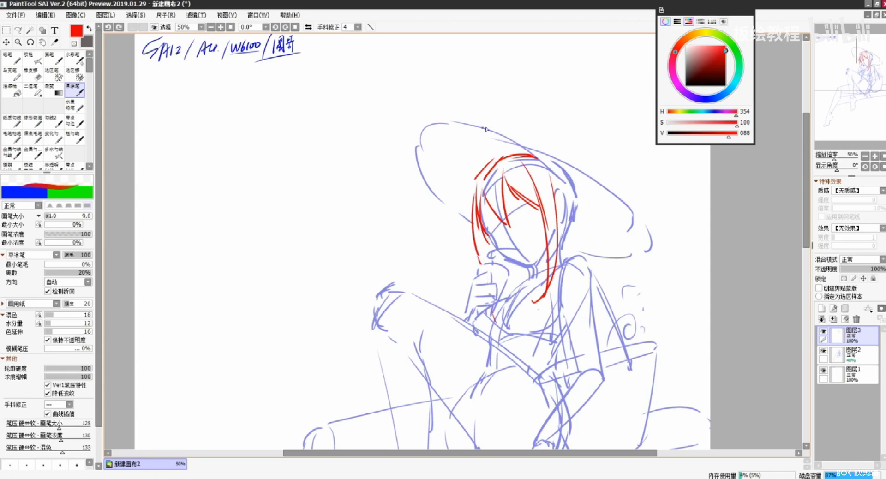
Draw the red sun hat's wide brim, sweeping over the head and down to the drooping far edge beside the shoulder.
{"action": "key", "text": "ctrl+z"}
{"action": "mouse_move", "coordinate": [471, 223]}
{"action": "left_mouse_down"}
{"action": "mouse_move", "coordinate": [406, 95]}
{"action": "mouse_move", "coordinate": [530, 154]}
{"action": "left_mouse_up"}
{"action": "key", "text": "ctrl+z"}
{"action": "left_click_drag", "start_coordinate": [423, 88], "coordinate": [539, 154]}
{"action": "mouse_move", "coordinate": [537, 154]}
{"action": "left_mouse_down"}
{"action": "mouse_move", "coordinate": [658, 264]}
{"action": "mouse_move", "coordinate": [663, 251]}
{"action": "mouse_move", "coordinate": [666, 259]}
{"action": "mouse_move", "coordinate": [598, 279]}
{"action": "left_mouse_up"}
{"action": "key", "text": "ctrl+z"}
{"action": "key", "text": "ctrl+z"}
{"action": "mouse_move", "coordinate": [658, 271]}
{"action": "left_mouse_down"}
{"action": "mouse_move", "coordinate": [599, 282]}
{"action": "mouse_move", "coordinate": [649, 275]}
{"action": "mouse_move", "coordinate": [609, 286]}
{"action": "left_mouse_up"}
{"action": "key", "text": "ctrl+z"}
Add the hat's crown arc and a cluster of small looped flowers on the brim in red.
{"action": "left_click_drag", "start_coordinate": [519, 130], "coordinate": [570, 166]}
{"action": "key", "text": "ctrl+z"}
{"action": "left_click_drag", "start_coordinate": [543, 133], "coordinate": [596, 166]}
{"action": "key", "text": "ctrl+z"}
{"action": "left_click_drag", "start_coordinate": [530, 135], "coordinate": [543, 133]}
{"action": "mouse_move", "coordinate": [549, 134]}
{"action": "left_mouse_down"}
{"action": "mouse_move", "coordinate": [595, 189]}
{"action": "mouse_move", "coordinate": [583, 156]}
{"action": "mouse_move", "coordinate": [593, 197]}
{"action": "left_mouse_up"}
{"action": "key", "text": "ctrl+z"}
{"action": "key", "text": "ctrl+z"}
{"action": "mouse_move", "coordinate": [586, 164]}
{"action": "left_mouse_down"}
{"action": "mouse_move", "coordinate": [590, 192]}
{"action": "mouse_move", "coordinate": [599, 185]}
{"action": "mouse_move", "coordinate": [612, 205]}
{"action": "mouse_move", "coordinate": [596, 222]}
{"action": "left_mouse_up"}
{"action": "key", "text": "ctrl+z"}
{"action": "mouse_move", "coordinate": [580, 186]}
{"action": "left_mouse_down"}
{"action": "mouse_move", "coordinate": [575, 193]}
{"action": "mouse_move", "coordinate": [569, 178]}
{"action": "mouse_move", "coordinate": [580, 164]}
{"action": "mouse_move", "coordinate": [614, 193]}
{"action": "left_mouse_up"}
{"action": "left_click_drag", "start_coordinate": [600, 159], "coordinate": [604, 142]}
{"action": "mouse_move", "coordinate": [613, 175]}
{"action": "left_mouse_down"}
{"action": "mouse_move", "coordinate": [610, 223]}
{"action": "mouse_move", "coordinate": [553, 179]}
{"action": "left_mouse_up"}
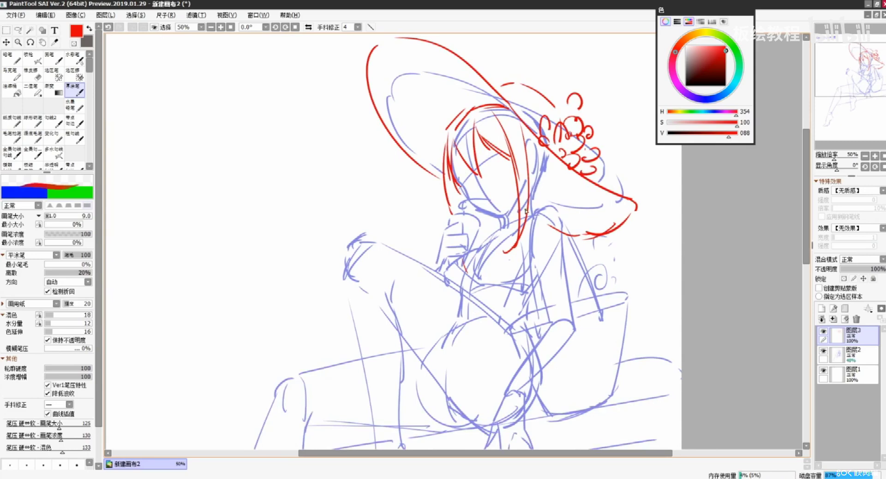
Draw long red hair strands falling from under the hat behind the shoulder toward the canvas edge.
{"action": "mouse_move", "coordinate": [557, 171]}
{"action": "left_mouse_down"}
{"action": "mouse_move", "coordinate": [590, 261]}
{"action": "mouse_move", "coordinate": [681, 363]}
{"action": "left_mouse_up"}
{"action": "key", "text": "ctrl+z"}
{"action": "left_click_drag", "start_coordinate": [591, 247], "coordinate": [670, 326]}
{"action": "left_click_drag", "start_coordinate": [626, 298], "coordinate": [675, 382]}
{"action": "key", "text": "ctrl+z"}
{"action": "key", "text": "ctrl+z"}
{"action": "mouse_move", "coordinate": [563, 170]}
{"action": "left_mouse_down"}
{"action": "mouse_move", "coordinate": [652, 308]}
{"action": "mouse_move", "coordinate": [660, 303]}
{"action": "left_mouse_up"}
{"action": "key", "text": "ctrl+z"}
{"action": "left_click_drag", "start_coordinate": [570, 197], "coordinate": [661, 303]}
{"action": "key", "text": "ctrl+z"}
Extend the long back hair with a lower strand and curved hair tips behind the bag.
{"action": "left_click_drag", "start_coordinate": [575, 224], "coordinate": [675, 302]}
{"action": "left_click_drag", "start_coordinate": [589, 251], "coordinate": [664, 330]}
{"action": "key", "text": "ctrl+z"}
{"action": "left_click_drag", "start_coordinate": [616, 287], "coordinate": [681, 352]}
{"action": "mouse_move", "coordinate": [643, 322]}
{"action": "left_mouse_down"}
{"action": "mouse_move", "coordinate": [668, 411]}
{"action": "mouse_move", "coordinate": [664, 374]}
{"action": "mouse_move", "coordinate": [664, 410]}
{"action": "left_mouse_up"}
{"action": "key", "text": "ctrl+z"}
{"action": "left_click_drag", "start_coordinate": [668, 367], "coordinate": [634, 432]}
{"action": "key", "text": "ctrl+z"}
{"action": "key", "text": "ctrl+z"}
{"action": "key", "text": "ctrl+z"}
{"action": "left_click_drag", "start_coordinate": [644, 337], "coordinate": [654, 410]}
{"action": "left_click_drag", "start_coordinate": [652, 348], "coordinate": [643, 410]}
{"action": "key", "text": "ctrl+z"}
{"action": "left_click_drag", "start_coordinate": [657, 363], "coordinate": [676, 396]}
{"action": "key", "text": "ctrl+z"}
{"action": "mouse_move", "coordinate": [546, 163]}
{"action": "left_mouse_down"}
{"action": "mouse_move", "coordinate": [561, 244]}
{"action": "mouse_move", "coordinate": [545, 208]}
{"action": "mouse_move", "coordinate": [549, 217]}
{"action": "mouse_move", "coordinate": [544, 202]}
{"action": "mouse_move", "coordinate": [565, 213]}
{"action": "mouse_move", "coordinate": [588, 279]}
{"action": "mouse_move", "coordinate": [566, 199]}
{"action": "left_mouse_up"}
{"action": "key", "text": "ctrl+z"}
{"action": "key", "text": "ctrl+z"}
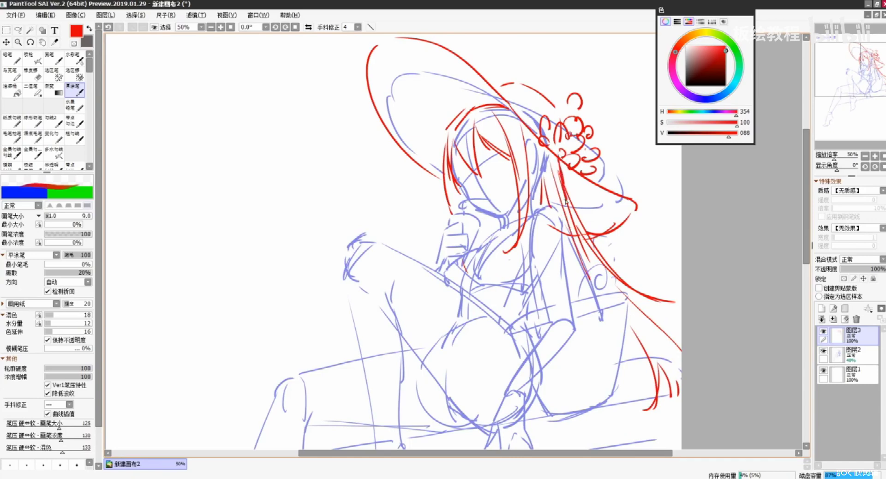
Sketch short red finger strokes for the hand raised beneath the chin.
{"action": "mouse_move", "coordinate": [489, 213]}
{"action": "left_mouse_down"}
{"action": "mouse_move", "coordinate": [485, 241]}
{"action": "mouse_move", "coordinate": [487, 221]}
{"action": "left_mouse_up"}
{"action": "key", "text": "ctrl+z"}
{"action": "key", "text": "ctrl+z"}
{"action": "mouse_move", "coordinate": [447, 227]}
{"action": "left_mouse_down"}
{"action": "mouse_move", "coordinate": [479, 220]}
{"action": "mouse_move", "coordinate": [454, 233]}
{"action": "mouse_move", "coordinate": [469, 244]}
{"action": "left_mouse_up"}
{"action": "key", "text": "ctrl+z"}
{"action": "key", "text": "ctrl+z"}
{"action": "key", "text": "ctrl+z"}
{"action": "key", "text": "ctrl+z"}
{"action": "key", "text": "ctrl+z"}
{"action": "key", "text": "ctrl+z"}
{"action": "scroll", "coordinate": [516, 311], "scroll_direction": "down", "scroll_amount": 2}
{"action": "scroll", "coordinate": [516, 312], "scroll_direction": "up", "scroll_amount": 1}
{"action": "left_click_drag", "start_coordinate": [506, 320], "coordinate": [534, 222]}
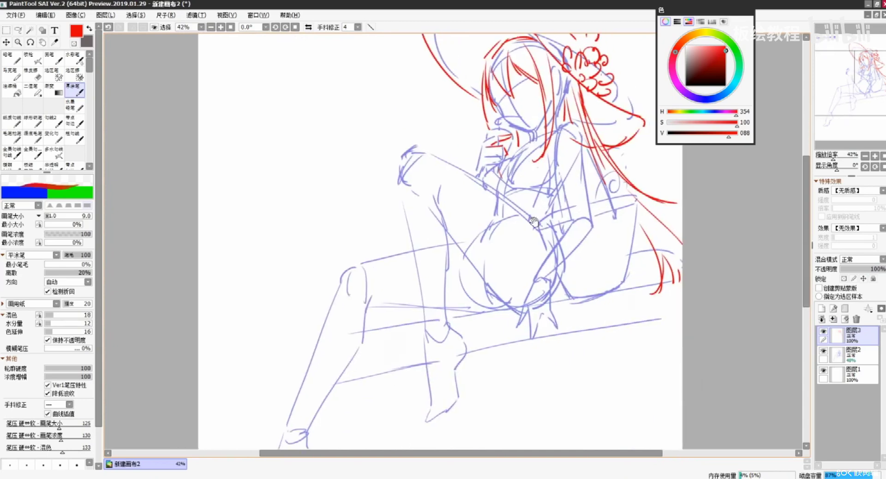
Draw the seat's red upper contour, rising behind the lower legs, passing under the hips and sloping down the far side.
{"action": "left_click_drag", "start_coordinate": [389, 351], "coordinate": [437, 311]}
{"action": "key", "text": "ctrl+z"}
{"action": "mouse_move", "coordinate": [371, 362]}
{"action": "left_mouse_down"}
{"action": "mouse_move", "coordinate": [419, 324]}
{"action": "mouse_move", "coordinate": [463, 307]}
{"action": "left_mouse_up"}
{"action": "key", "text": "ctrl+z"}
{"action": "mouse_move", "coordinate": [473, 308]}
{"action": "left_mouse_down"}
{"action": "mouse_move", "coordinate": [528, 316]}
{"action": "mouse_move", "coordinate": [513, 308]}
{"action": "mouse_move", "coordinate": [572, 293]}
{"action": "left_mouse_up"}
{"action": "key", "text": "ctrl+z"}
{"action": "key", "text": "ctrl+z"}
{"action": "key", "text": "ctrl+z"}
{"action": "mouse_move", "coordinate": [582, 295]}
{"action": "left_mouse_down"}
{"action": "mouse_move", "coordinate": [653, 381]}
{"action": "mouse_move", "coordinate": [664, 368]}
{"action": "left_mouse_up"}
{"action": "key", "text": "ctrl+z"}
Draw long wavy red lines across the canvas below the seat, with short parallel strokes beneath the hanging foot.
{"action": "mouse_move", "coordinate": [393, 397]}
{"action": "left_mouse_down"}
{"action": "mouse_move", "coordinate": [484, 397]}
{"action": "mouse_move", "coordinate": [457, 389]}
{"action": "left_mouse_up"}
{"action": "key", "text": "ctrl+z"}
{"action": "left_click_drag", "start_coordinate": [584, 384], "coordinate": [616, 381]}
{"action": "left_click_drag", "start_coordinate": [473, 394], "coordinate": [639, 392]}
{"action": "key", "text": "ctrl+z"}
{"action": "left_click_drag", "start_coordinate": [365, 396], "coordinate": [379, 336]}
{"action": "mouse_move", "coordinate": [212, 319]}
{"action": "left_mouse_down"}
{"action": "mouse_move", "coordinate": [412, 344]}
{"action": "mouse_move", "coordinate": [500, 332]}
{"action": "left_mouse_up"}
{"action": "left_click_drag", "start_coordinate": [429, 346], "coordinate": [509, 340]}
{"action": "left_click_drag", "start_coordinate": [528, 329], "coordinate": [745, 325]}
{"action": "mouse_move", "coordinate": [649, 303]}
{"action": "left_mouse_down"}
{"action": "mouse_move", "coordinate": [503, 355]}
{"action": "mouse_move", "coordinate": [352, 361]}
{"action": "left_mouse_up"}
{"action": "mouse_move", "coordinate": [339, 351]}
{"action": "left_mouse_down"}
{"action": "mouse_move", "coordinate": [284, 356]}
{"action": "mouse_move", "coordinate": [231, 392]}
{"action": "left_mouse_up"}
{"action": "key", "text": "ctrl+z"}
{"action": "scroll", "coordinate": [314, 353], "scroll_direction": "down", "scroll_amount": 2}
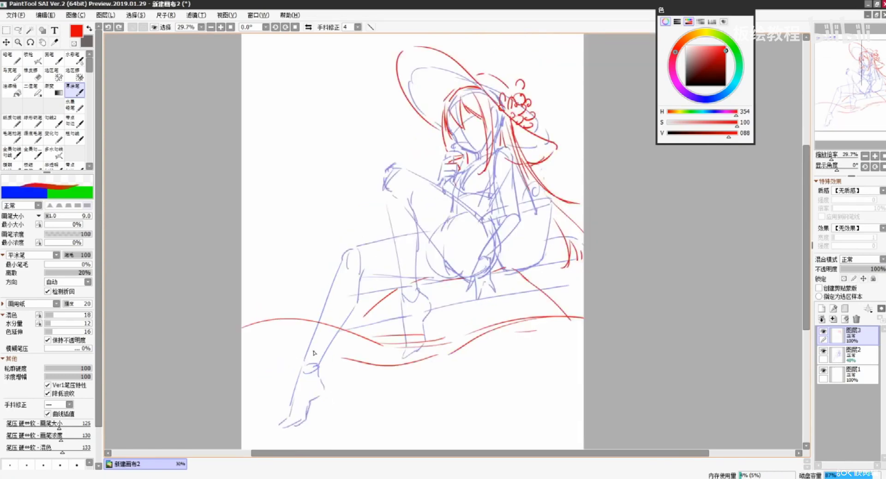
Add short red fold strokes beside the lower legs and along the far end of the wavy lines.
{"action": "scroll", "coordinate": [314, 352], "scroll_direction": "up", "scroll_amount": 1}
{"action": "key", "text": "ctrl+z"}
{"action": "mouse_move", "coordinate": [394, 291]}
{"action": "left_mouse_down"}
{"action": "mouse_move", "coordinate": [339, 312]}
{"action": "mouse_move", "coordinate": [354, 303]}
{"action": "left_mouse_up"}
{"action": "mouse_move", "coordinate": [353, 309]}
{"action": "left_mouse_down"}
{"action": "mouse_move", "coordinate": [404, 318]}
{"action": "mouse_move", "coordinate": [410, 328]}
{"action": "left_mouse_up"}
{"action": "key", "text": "ctrl+z"}
{"action": "left_click_drag", "start_coordinate": [360, 315], "coordinate": [379, 321]}
{"action": "key", "text": "ctrl+z"}
{"action": "mouse_move", "coordinate": [549, 320]}
{"action": "left_mouse_down"}
{"action": "mouse_move", "coordinate": [635, 302]}
{"action": "mouse_move", "coordinate": [627, 329]}
{"action": "left_mouse_up"}
{"action": "left_click_drag", "start_coordinate": [614, 333], "coordinate": [619, 333]}
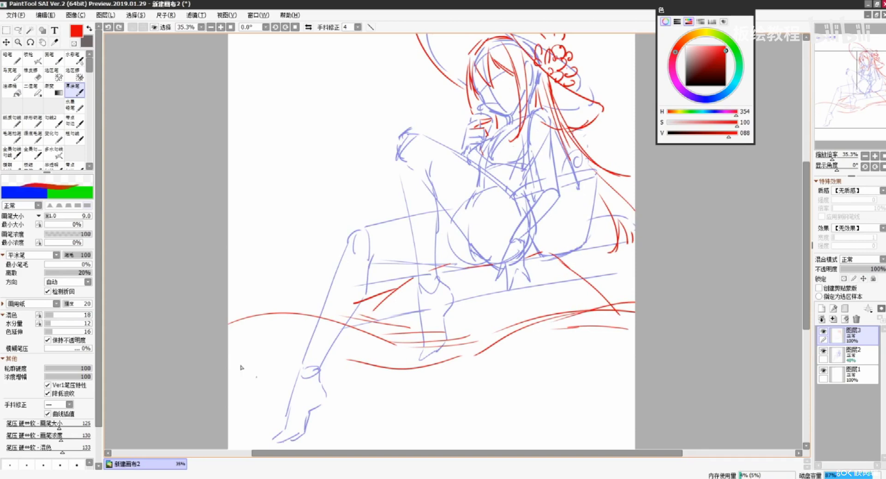
Compare the drawing with and without the red layer, and merge that layer into the blue sketch below.
{"action": "left_click_drag", "start_coordinate": [618, 254], "coordinate": [613, 344]}
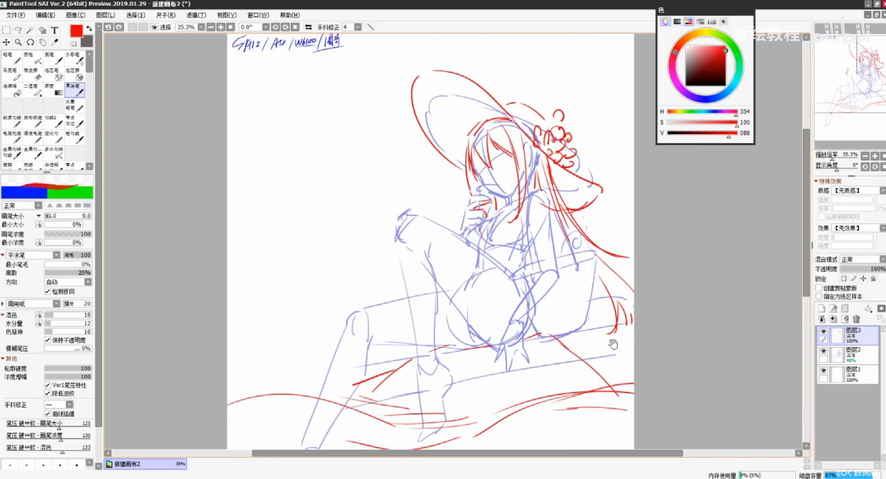
{"action": "left_click", "coordinate": [823, 332]}
{"action": "left_click", "coordinate": [823, 332]}
{"action": "left_click", "coordinate": [823, 333]}
{"action": "left_click", "coordinate": [823, 332]}
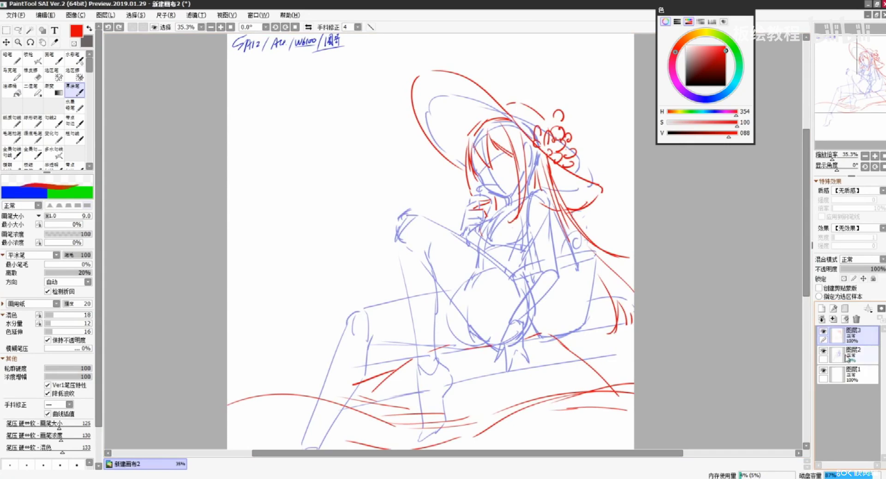
{"action": "key", "text": "ctrl+e"}
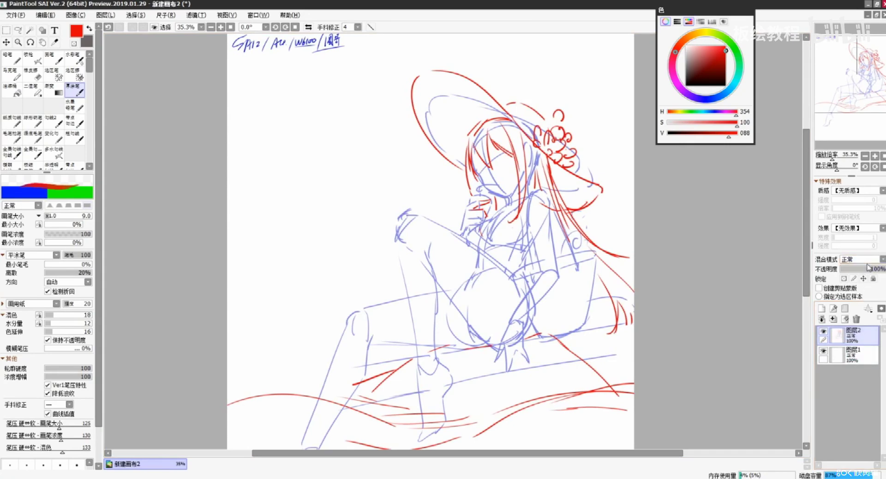
Lower the merged sketch layer's opacity to 15% and add a new layer above it.
{"action": "left_click_drag", "start_coordinate": [865, 277], "coordinate": [848, 273]}
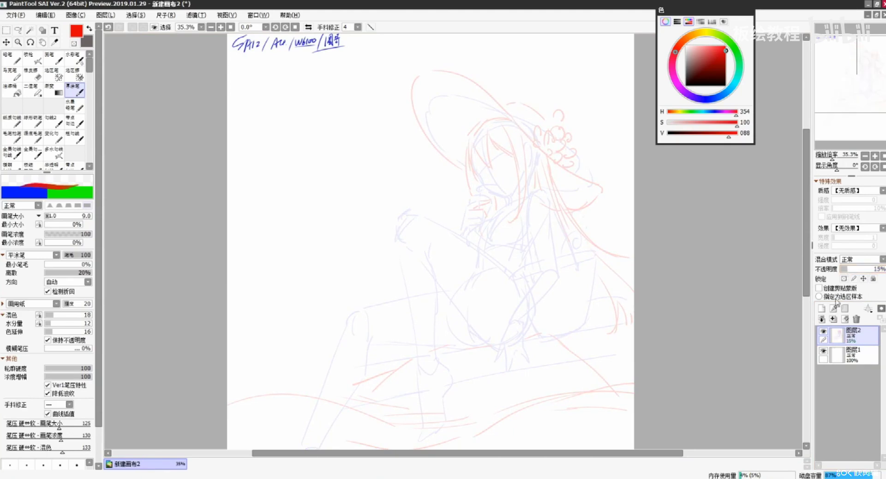
{"action": "left_click", "coordinate": [822, 308]}
{"action": "scroll", "coordinate": [522, 121], "scroll_direction": "up", "scroll_amount": 5}
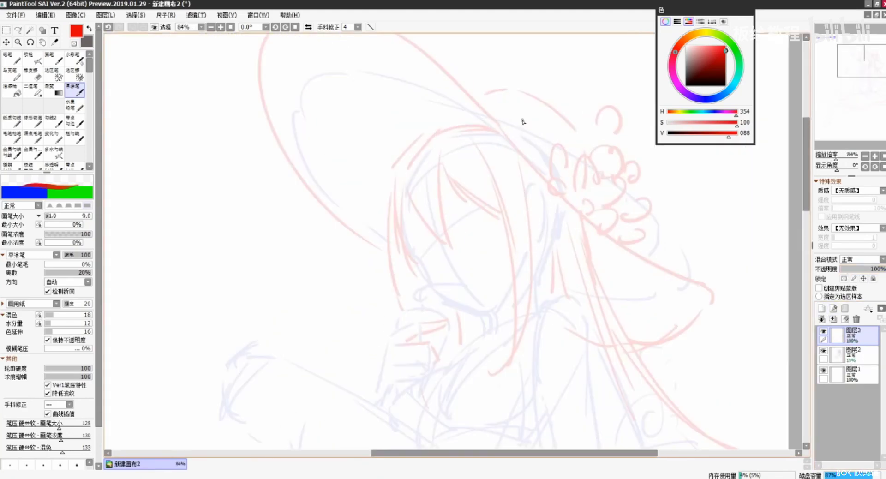
{"action": "left_click_drag", "start_coordinate": [521, 120], "coordinate": [547, 127]}
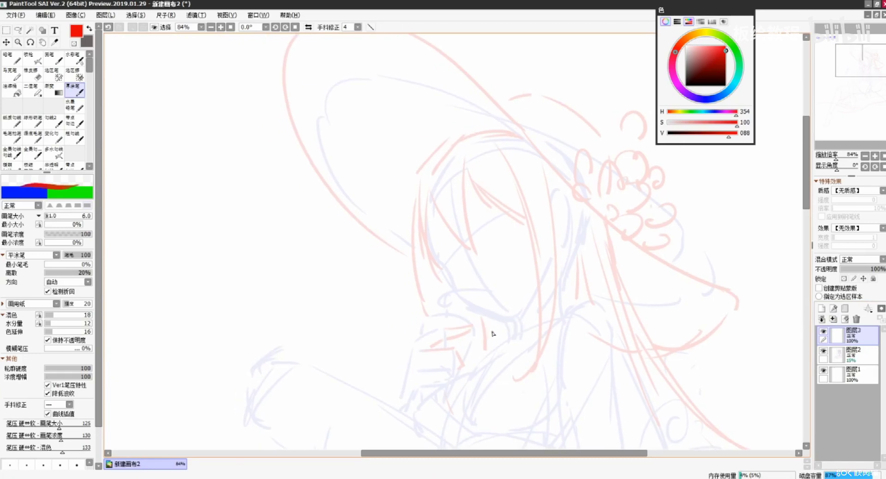
Set the merged sketch layer's opacity to 28% and slightly enlarge the sketch with a free transform.
{"action": "scroll", "coordinate": [491, 333], "scroll_direction": "down", "scroll_amount": 8}
{"action": "left_click_drag", "start_coordinate": [490, 351], "coordinate": [496, 229]}
{"action": "left_click", "coordinate": [851, 355]}
{"action": "mouse_move", "coordinate": [856, 271]}
{"action": "left_mouse_down"}
{"action": "mouse_move", "coordinate": [864, 273]}
{"action": "mouse_move", "coordinate": [854, 273]}
{"action": "left_mouse_up"}
{"action": "key", "text": "ctrl+t"}
{"action": "left_click_drag", "start_coordinate": [456, 325], "coordinate": [451, 352]}
{"action": "left_click_drag", "start_coordinate": [562, 160], "coordinate": [591, 127]}
{"action": "left_click_drag", "start_coordinate": [530, 224], "coordinate": [520, 236]}
{"action": "key", "text": "Return"}
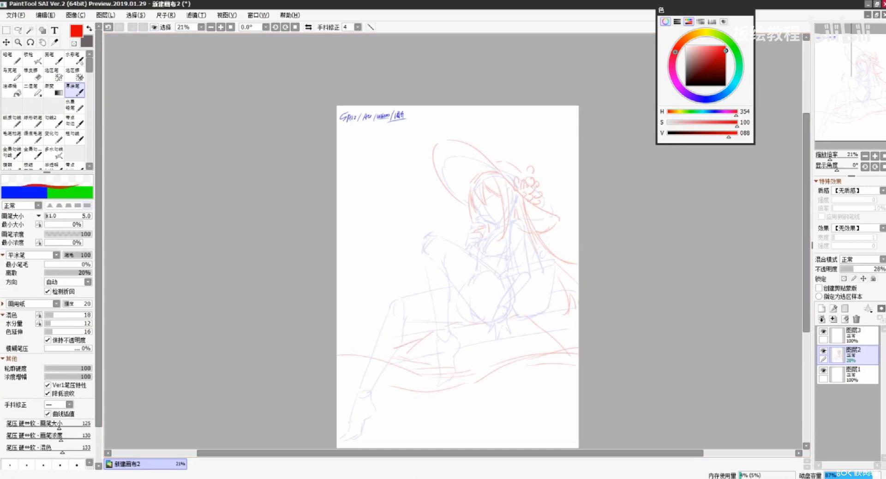
Raise the sketch layer's opacity to 61% and make the empty top layer active.
{"action": "scroll", "coordinate": [527, 251], "scroll_direction": "up", "scroll_amount": 2}
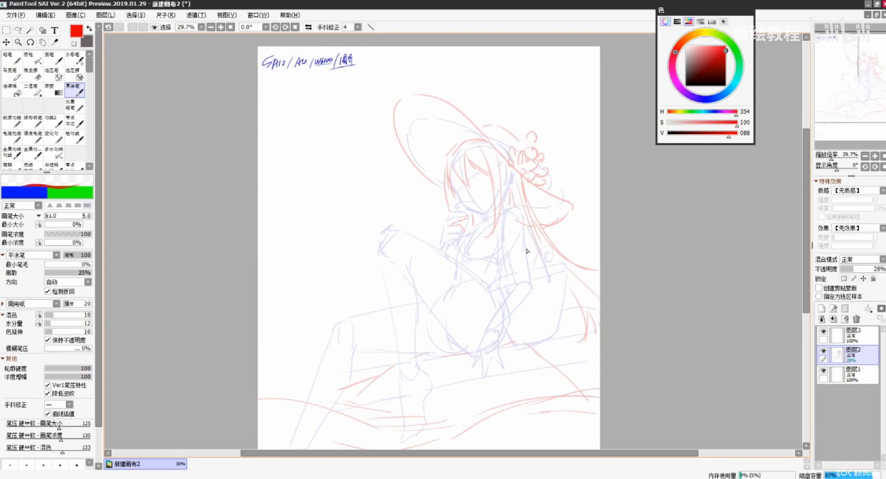
{"action": "left_click_drag", "start_coordinate": [858, 269], "coordinate": [868, 268]}
{"action": "left_click", "coordinate": [843, 329]}
{"action": "left_click_drag", "start_coordinate": [387, 362], "coordinate": [435, 300]}
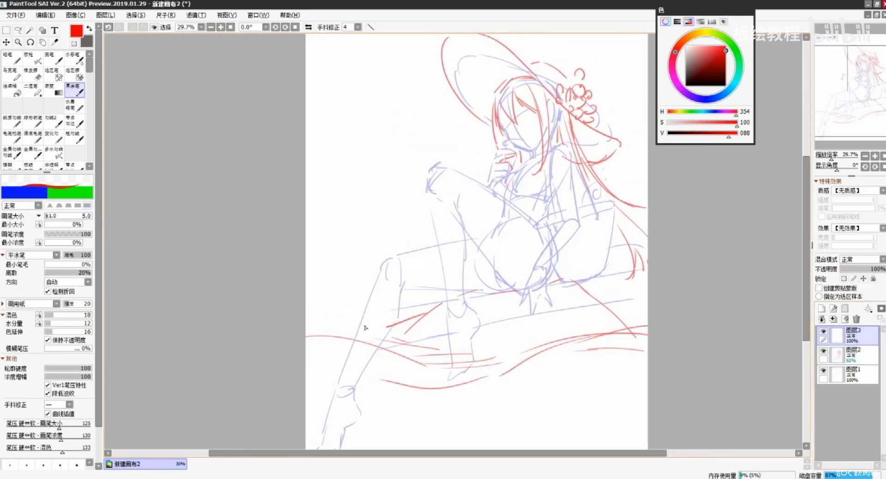
Erase the outstretched lower leg and foot from the sketch layer with a size 200 eraser.
{"action": "key", "text": "e"}
{"action": "key", "text": "bracketright"}
{"action": "key", "text": "bracketright"}
{"action": "key", "text": "bracketright"}
{"action": "key", "text": "bracketright"}
{"action": "key", "text": "bracketright"}
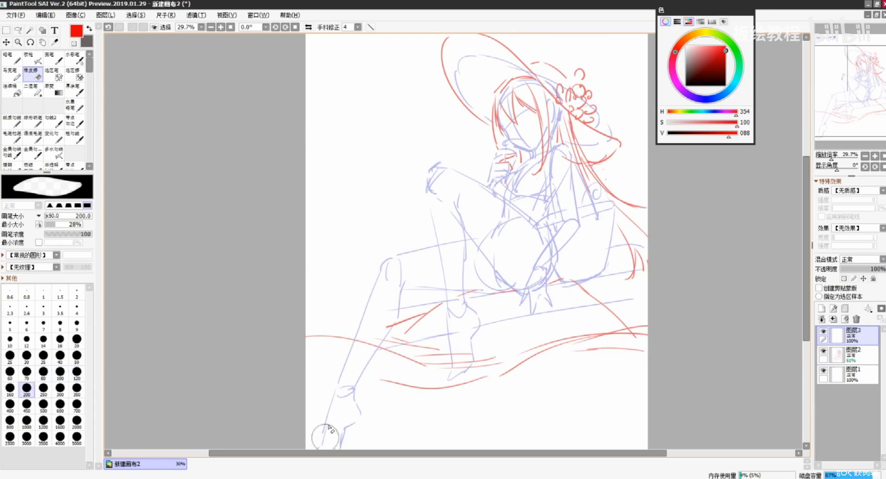
{"action": "left_click", "coordinate": [858, 356]}
{"action": "mouse_move", "coordinate": [383, 277]}
{"action": "left_mouse_down"}
{"action": "mouse_move", "coordinate": [370, 394]}
{"action": "mouse_move", "coordinate": [336, 412]}
{"action": "left_mouse_up"}
{"action": "mouse_move", "coordinate": [471, 270]}
{"action": "left_mouse_down"}
{"action": "mouse_move", "coordinate": [452, 285]}
{"action": "mouse_move", "coordinate": [453, 243]}
{"action": "mouse_move", "coordinate": [480, 291]}
{"action": "mouse_move", "coordinate": [474, 246]}
{"action": "mouse_move", "coordinate": [457, 251]}
{"action": "left_mouse_up"}
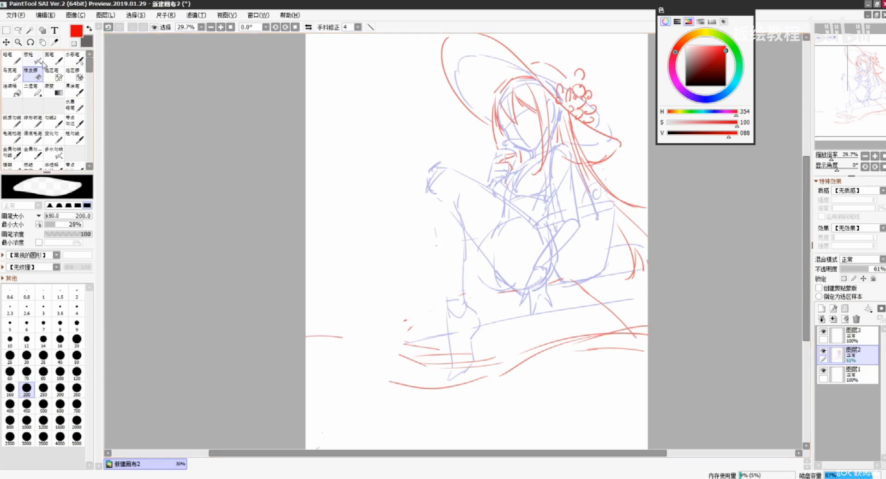
Redraw the crossed leg's front shin line in red from the knee down to the ankle with the brush.
{"action": "left_click", "coordinate": [74, 89]}
{"action": "key", "text": "ctrl+z"}
{"action": "left_click_drag", "start_coordinate": [436, 196], "coordinate": [449, 299]}
{"action": "key", "text": "ctrl+z"}
{"action": "left_click_drag", "start_coordinate": [426, 179], "coordinate": [432, 233]}
{"action": "key", "text": "ctrl+z"}
{"action": "left_click_drag", "start_coordinate": [428, 201], "coordinate": [444, 314]}
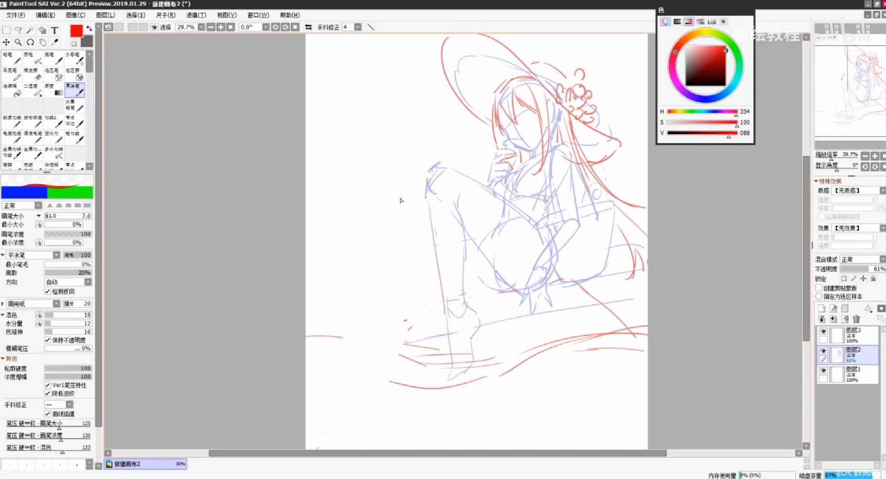
Draw a short red knee contour in front of the crossed knee and try a slanting shin line below it.
{"action": "key", "text": "ctrl+z"}
{"action": "mouse_move", "coordinate": [426, 188]}
{"action": "left_mouse_down"}
{"action": "mouse_move", "coordinate": [407, 187]}
{"action": "mouse_move", "coordinate": [413, 172]}
{"action": "mouse_move", "coordinate": [364, 336]}
{"action": "left_mouse_up"}
{"action": "key", "text": "ctrl+z"}
{"action": "key", "text": "ctrl+z"}
{"action": "key", "text": "ctrl+z"}
{"action": "left_click_drag", "start_coordinate": [428, 222], "coordinate": [397, 289]}
{"action": "key", "text": "ctrl+z"}
{"action": "left_click_drag", "start_coordinate": [417, 240], "coordinate": [376, 328]}
{"action": "key", "text": "ctrl+z"}
{"action": "left_click_drag", "start_coordinate": [426, 209], "coordinate": [407, 236]}
{"action": "key", "text": "ctrl+z"}
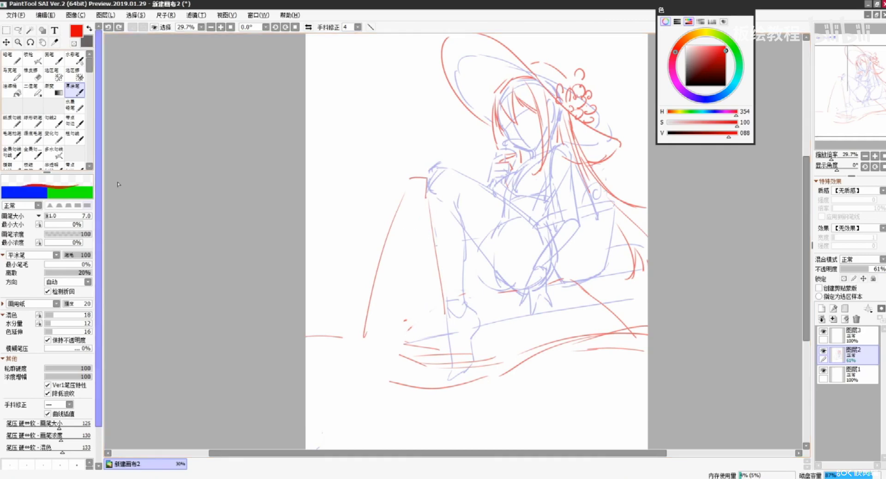
{"action": "key", "text": "ctrl+z"}
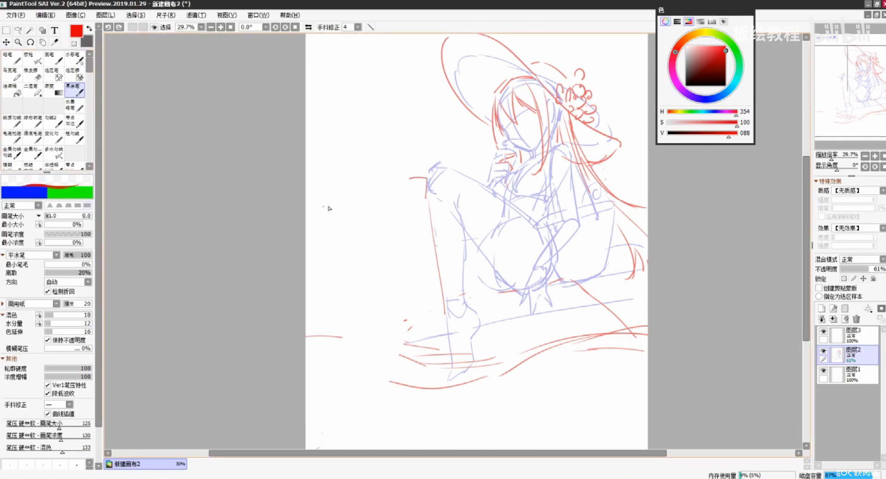
Draw the slanting front leg's shin and calf lines in red from the knee down towards the ankle.
{"action": "left_click_drag", "start_coordinate": [400, 194], "coordinate": [377, 359]}
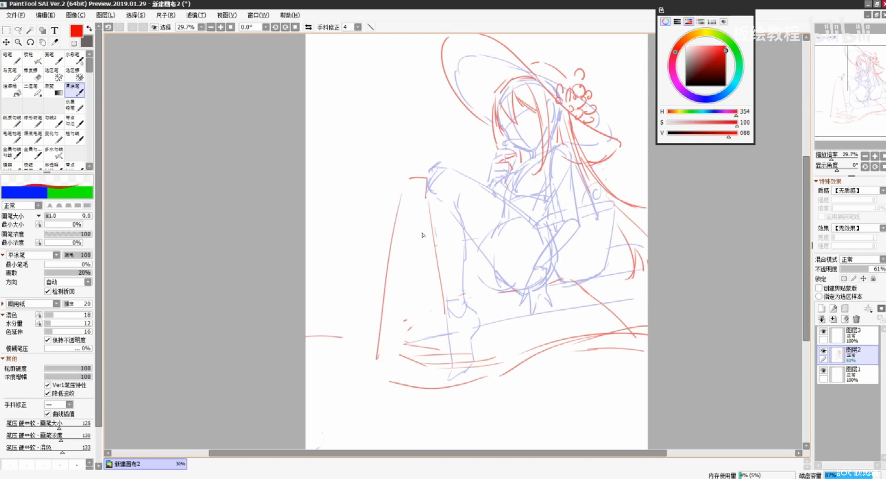
{"action": "mouse_move", "coordinate": [425, 203]}
{"action": "left_mouse_down"}
{"action": "mouse_move", "coordinate": [420, 261]}
{"action": "mouse_move", "coordinate": [423, 234]}
{"action": "mouse_move", "coordinate": [392, 340]}
{"action": "left_mouse_up"}
{"action": "key", "text": "ctrl+z"}
{"action": "key", "text": "ctrl+z"}
{"action": "mouse_move", "coordinate": [424, 233]}
{"action": "left_mouse_down"}
{"action": "mouse_move", "coordinate": [395, 330]}
{"action": "mouse_move", "coordinate": [365, 369]}
{"action": "left_mouse_up"}
{"action": "key", "text": "ctrl+z"}
Sketch the slanting front leg's ankle and pointed foot in red.
{"action": "left_click_drag", "start_coordinate": [379, 316], "coordinate": [365, 383]}
{"action": "key", "text": "ctrl+z"}
{"action": "left_click_drag", "start_coordinate": [380, 323], "coordinate": [368, 372]}
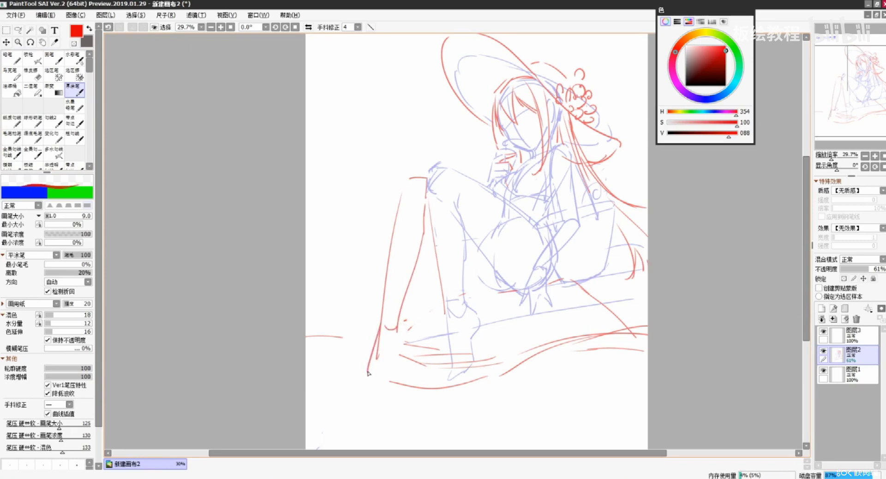
{"action": "key", "text": "ctrl+z"}
{"action": "left_click_drag", "start_coordinate": [397, 327], "coordinate": [389, 359]}
{"action": "key", "text": "ctrl+z"}
Sketch the second leg's lower shin and foot in red, with short strokes for the toes.
{"action": "left_click_drag", "start_coordinate": [445, 322], "coordinate": [449, 373]}
{"action": "key", "text": "ctrl+z"}
{"action": "key", "text": "ctrl+z"}
{"action": "mouse_move", "coordinate": [457, 365]}
{"action": "left_mouse_down"}
{"action": "mouse_move", "coordinate": [457, 377]}
{"action": "mouse_move", "coordinate": [468, 370]}
{"action": "left_mouse_up"}
{"action": "key", "text": "ctrl+z"}
{"action": "key", "text": "ctrl+z"}
Draw the seat's curved upper edge in red on both sides of the figure and a short line beneath the thigh.
{"action": "left_click_drag", "start_coordinate": [459, 295], "coordinate": [501, 289]}
{"action": "key", "text": "ctrl+z"}
{"action": "left_click_drag", "start_coordinate": [598, 299], "coordinate": [661, 324]}
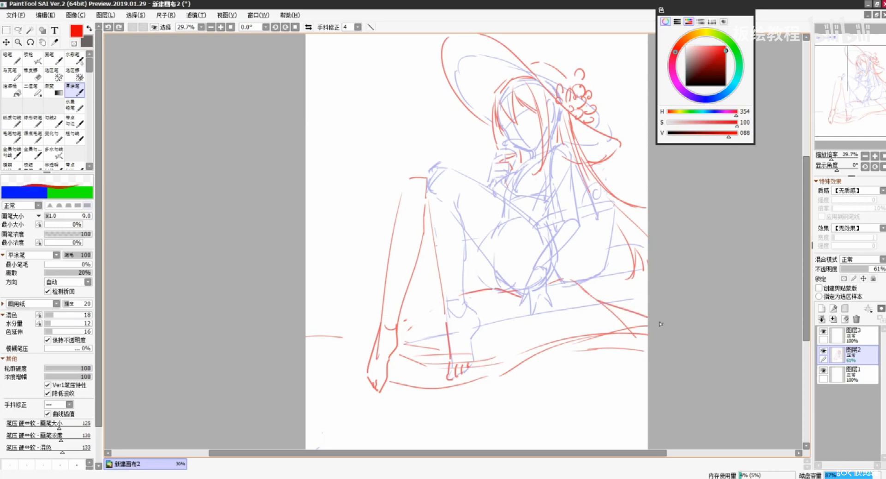
{"action": "left_click_drag", "start_coordinate": [444, 305], "coordinate": [405, 327]}
{"action": "key", "text": "ctrl+z"}
{"action": "key", "text": "ctrl+z"}
{"action": "left_click_drag", "start_coordinate": [464, 266], "coordinate": [478, 299]}
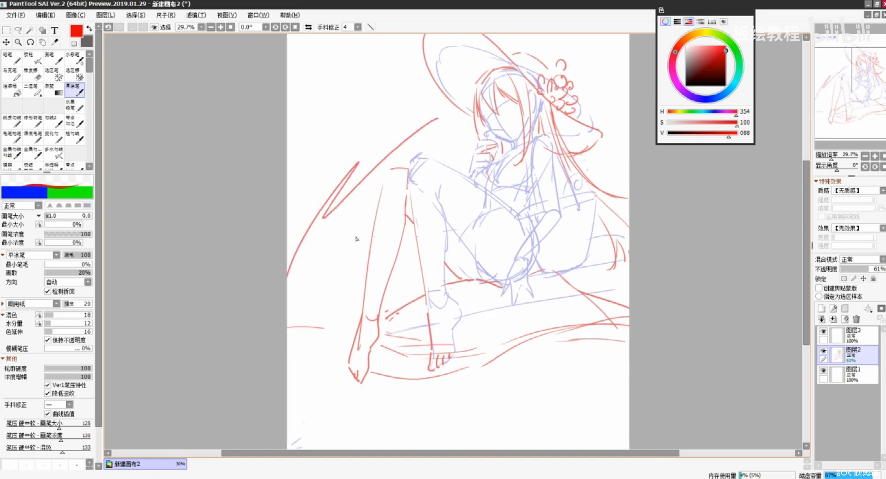
Save the canvas to the desktop as ddddppppppppp in the SAI Ver.2 (*.sai2) format.
{"action": "left_click", "coordinate": [15, 15]}
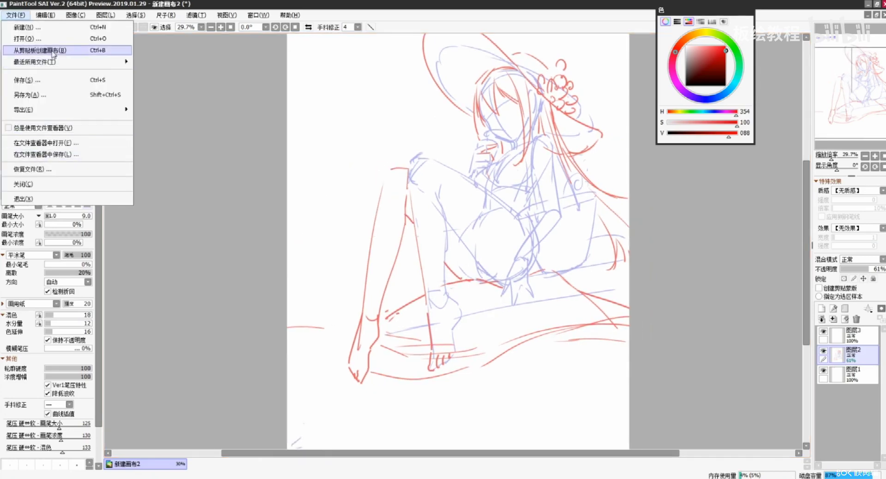
{"action": "left_click", "coordinate": [48, 95]}
{"action": "left_click", "coordinate": [43, 86]}
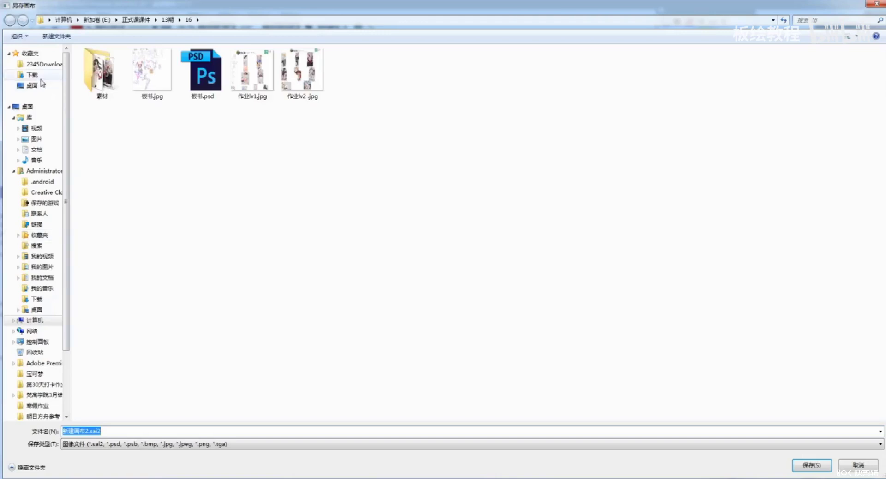
{"action": "left_click", "coordinate": [118, 431]}
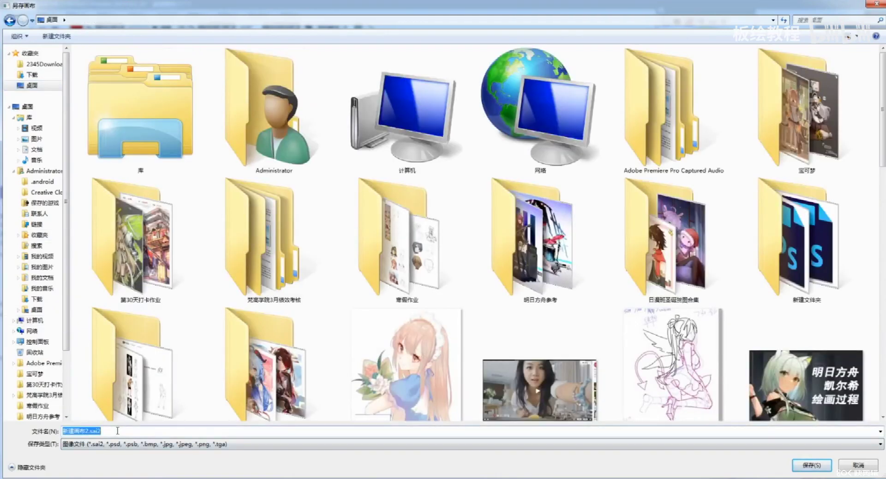
{"action": "type", "text": "ddddp"}
{"action": "left_click", "coordinate": [131, 444]}
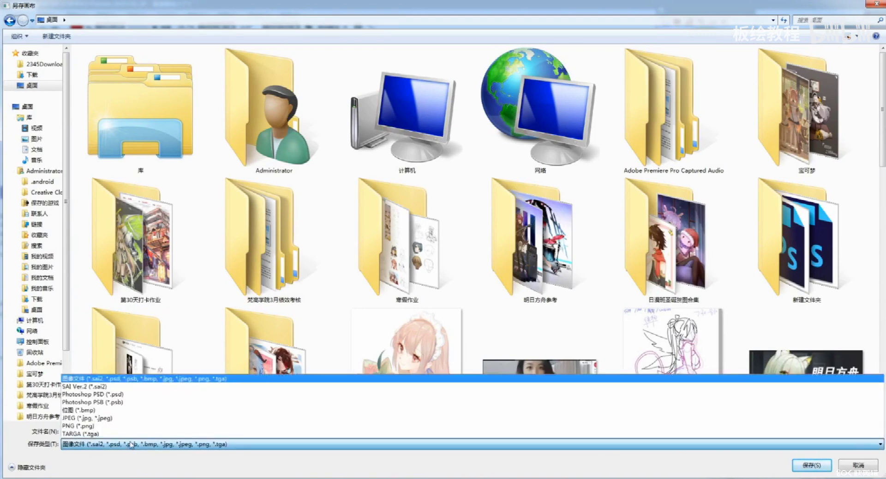
{"action": "left_click", "coordinate": [156, 386]}
{"action": "left_click", "coordinate": [812, 465]}
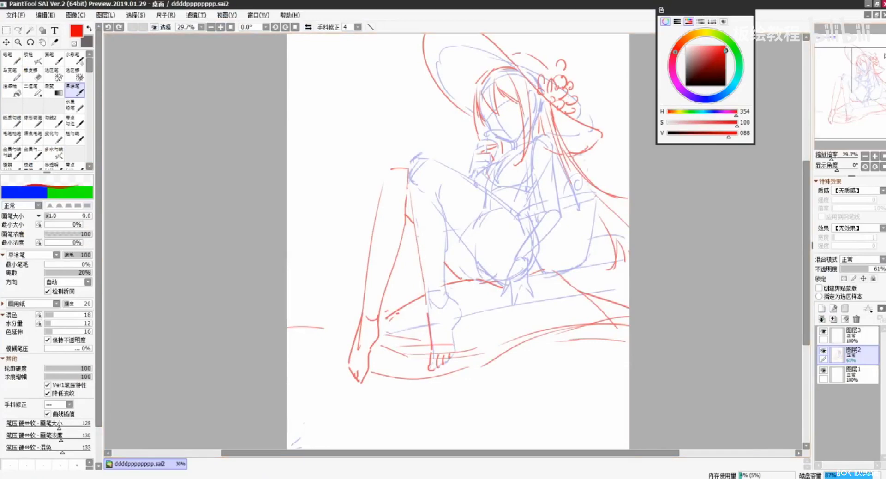
Close and restart PaintTool SAI, and reopen ddddppppppppp.sai2 from the recent files.
{"action": "left_click", "coordinate": [882, 15]}
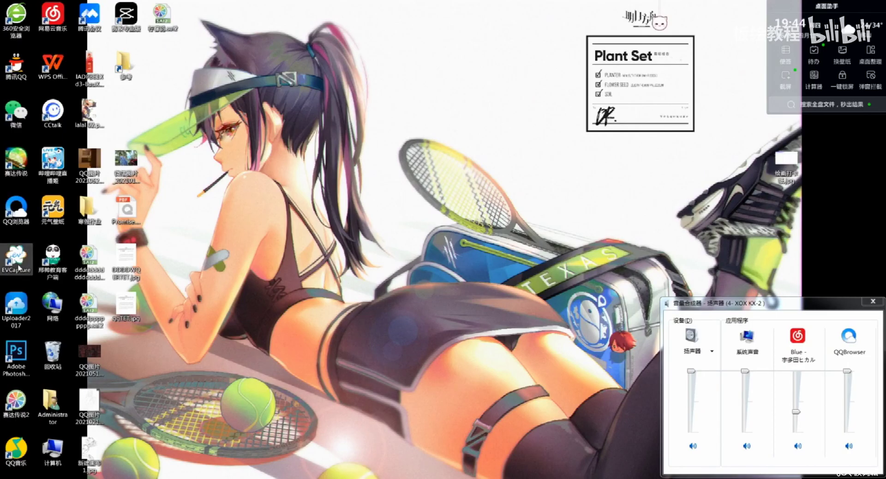
{"action": "double_click", "coordinate": [28, 411]}
{"action": "left_click", "coordinate": [23, 14]}
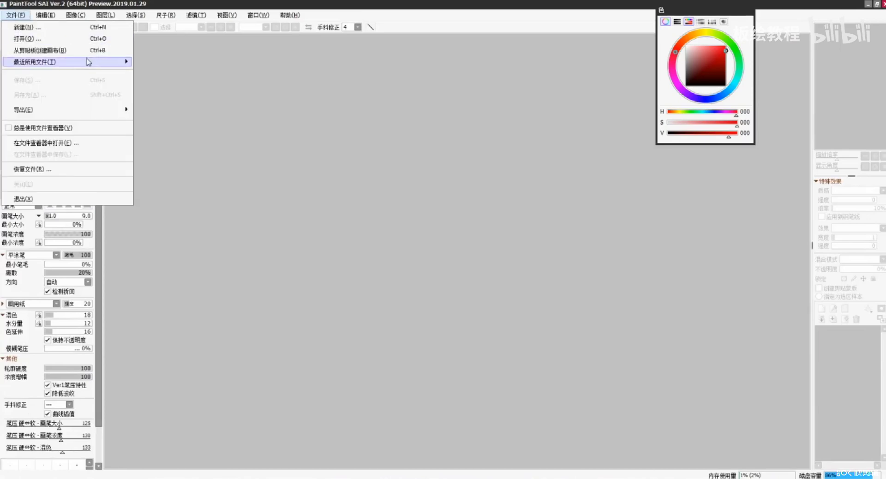
{"action": "mouse_move", "coordinate": [124, 64]}
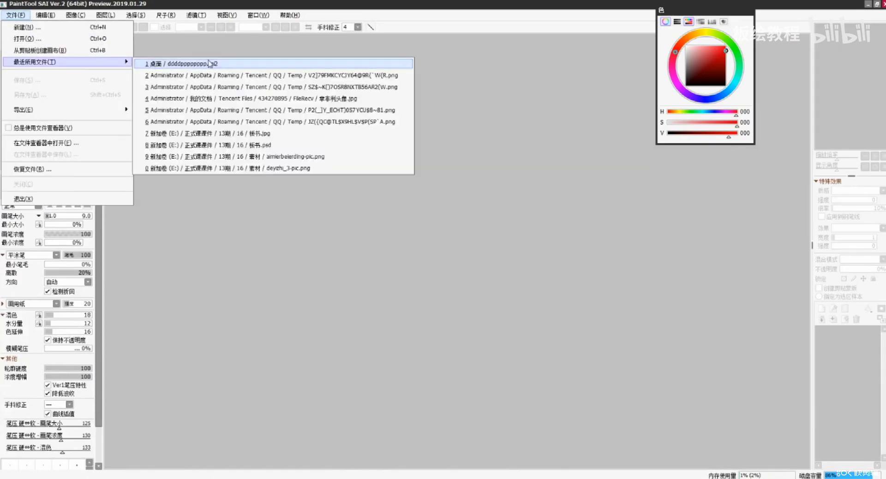
{"action": "left_click", "coordinate": [208, 62]}
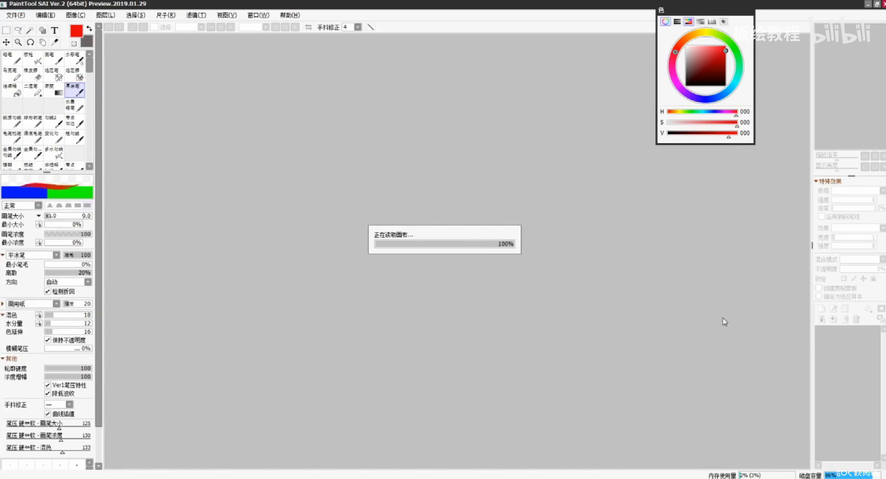
{"action": "scroll", "coordinate": [492, 296], "scroll_direction": "up", "scroll_amount": 1}
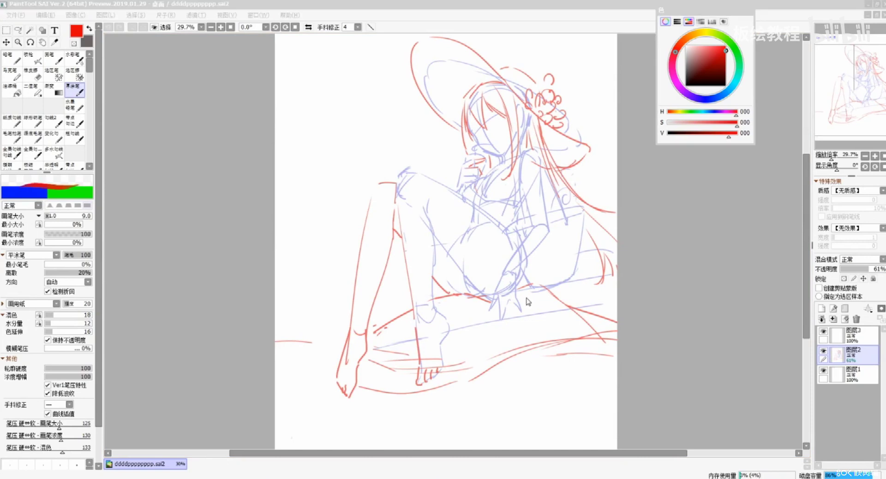
Tilt the sketch layer 图层2 slightly clockwise and shift it left with Free Transform, and make 图层3 active.
{"action": "left_click", "coordinate": [823, 350]}
{"action": "left_click", "coordinate": [823, 351]}
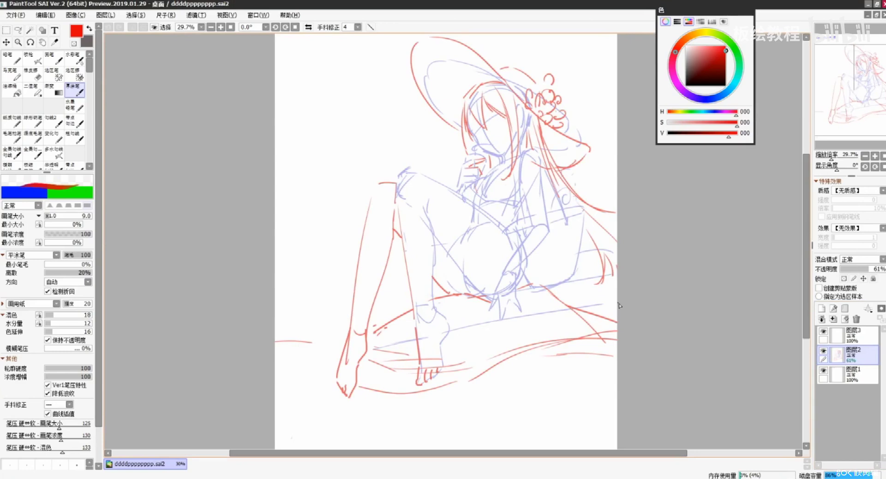
{"action": "key", "text": "ctrl+t"}
{"action": "mouse_move", "coordinate": [673, 318]}
{"action": "left_mouse_down"}
{"action": "mouse_move", "coordinate": [707, 318]}
{"action": "mouse_move", "coordinate": [662, 310]}
{"action": "left_mouse_up"}
{"action": "left_click_drag", "start_coordinate": [557, 333], "coordinate": [541, 344]}
{"action": "left_click_drag", "start_coordinate": [646, 303], "coordinate": [709, 321]}
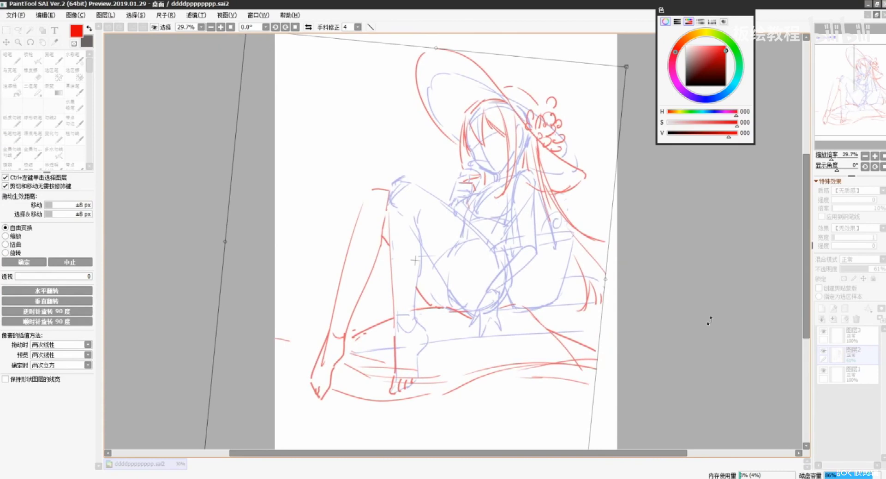
{"action": "key", "text": "Return"}
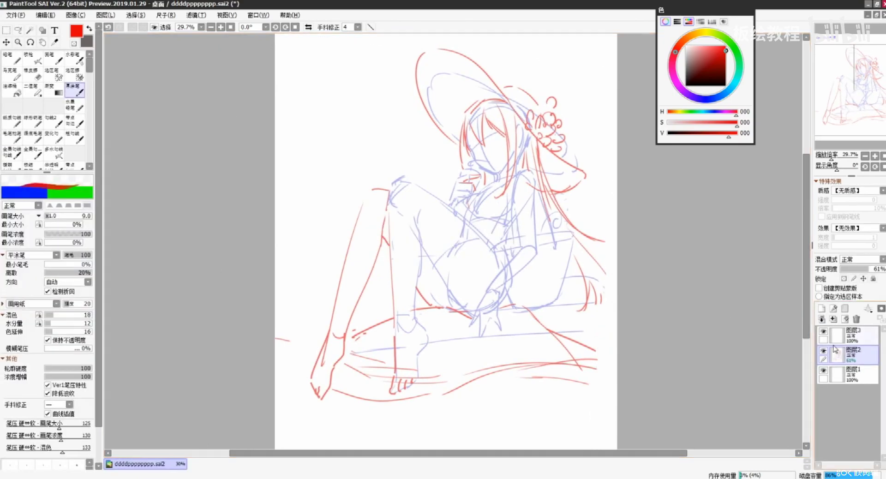
{"action": "left_click", "coordinate": [852, 336]}
{"action": "left_click_drag", "start_coordinate": [387, 107], "coordinate": [368, 181]}
{"action": "left_click_drag", "start_coordinate": [417, 146], "coordinate": [300, 323]}
{"action": "key", "text": "ctrl+z"}
{"action": "key", "text": "ctrl+z"}
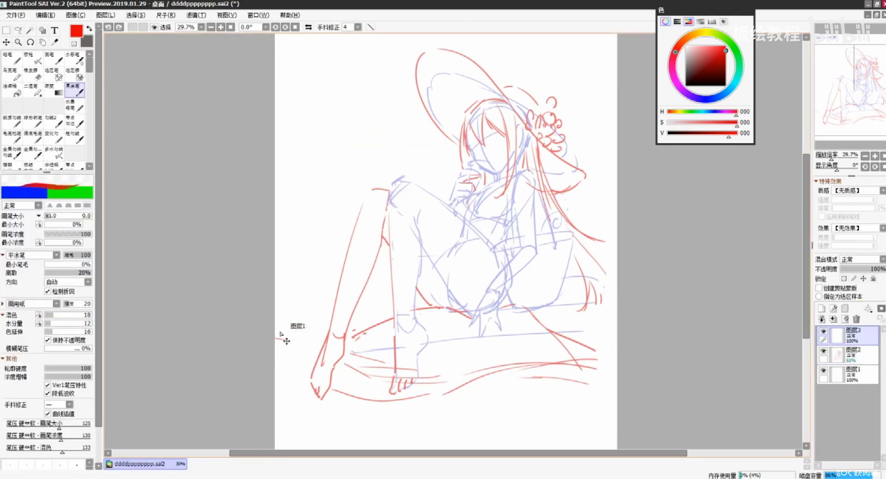
Handwrite 线条 in purple (H 273, S 100, V 88) below the blue notes in the canvas's upper left corner.
{"action": "scroll", "coordinate": [397, 150], "scroll_direction": "up", "scroll_amount": 6}
{"action": "left_click_drag", "start_coordinate": [396, 150], "coordinate": [557, 430]}
{"action": "left_click_drag", "start_coordinate": [451, 321], "coordinate": [462, 413]}
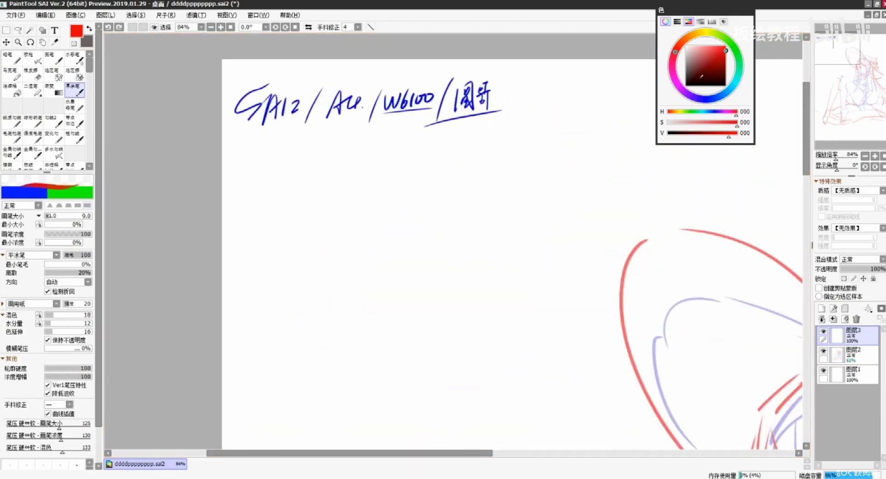
{"action": "left_click", "coordinate": [687, 93]}
{"action": "scroll", "coordinate": [395, 289], "scroll_direction": "down", "scroll_amount": 2}
{"action": "mouse_move", "coordinate": [253, 176]}
{"action": "left_mouse_down"}
{"action": "mouse_move", "coordinate": [245, 203]}
{"action": "mouse_move", "coordinate": [279, 185]}
{"action": "mouse_move", "coordinate": [253, 189]}
{"action": "mouse_move", "coordinate": [299, 173]}
{"action": "mouse_move", "coordinate": [319, 207]}
{"action": "left_mouse_up"}
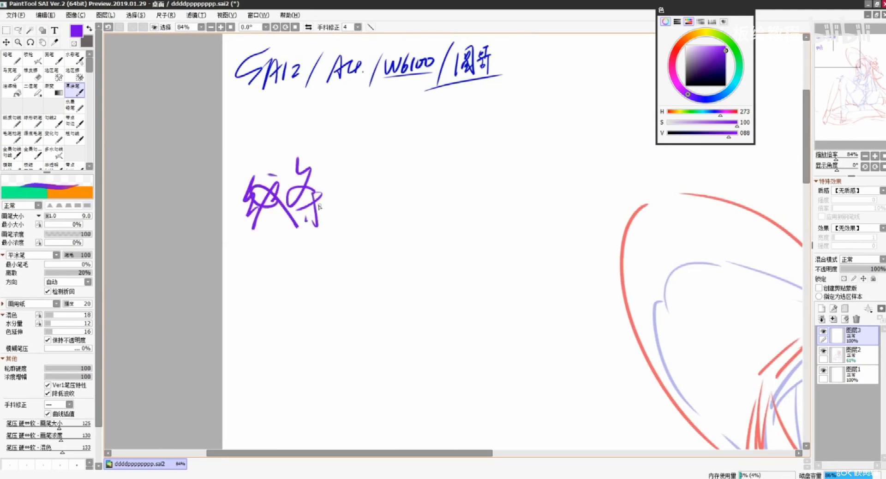
Draw three arrows leading away from 线条, with a circled 1 at the end of the horizontal one.
{"action": "left_click_drag", "start_coordinate": [363, 175], "coordinate": [350, 190]}
{"action": "left_click_drag", "start_coordinate": [327, 224], "coordinate": [349, 272]}
{"action": "left_click_drag", "start_coordinate": [303, 249], "coordinate": [315, 326]}
Handwrite 压感 in purple after the circled 1.
{"action": "mouse_move", "coordinate": [389, 165]}
{"action": "left_mouse_down"}
{"action": "mouse_move", "coordinate": [410, 160]}
{"action": "mouse_move", "coordinate": [388, 207]}
{"action": "left_mouse_up"}
{"action": "mouse_move", "coordinate": [402, 187]}
{"action": "left_mouse_down"}
{"action": "mouse_move", "coordinate": [418, 205]}
{"action": "mouse_move", "coordinate": [410, 196]}
{"action": "left_mouse_up"}
{"action": "left_click_drag", "start_coordinate": [403, 205], "coordinate": [417, 193]}
{"action": "left_click_drag", "start_coordinate": [424, 162], "coordinate": [420, 196]}
{"action": "mouse_move", "coordinate": [426, 169]}
{"action": "left_mouse_down"}
{"action": "mouse_move", "coordinate": [454, 187]}
{"action": "mouse_move", "coordinate": [443, 176]}
{"action": "left_mouse_up"}
{"action": "left_click_drag", "start_coordinate": [435, 139], "coordinate": [447, 155]}
{"action": "mouse_move", "coordinate": [424, 181]}
{"action": "left_mouse_down"}
{"action": "mouse_move", "coordinate": [441, 196]}
{"action": "mouse_move", "coordinate": [472, 184]}
{"action": "mouse_move", "coordinate": [586, 174]}
{"action": "mouse_move", "coordinate": [526, 253]}
{"action": "left_mouse_up"}
{"action": "key", "text": "ctrl+z"}
Write a circled 2 at the end of the diagonal arrow, followed by the character 笔.
{"action": "left_click_drag", "start_coordinate": [362, 248], "coordinate": [378, 261]}
{"action": "mouse_move", "coordinate": [370, 240]}
{"action": "left_mouse_down"}
{"action": "mouse_move", "coordinate": [371, 273]}
{"action": "mouse_move", "coordinate": [368, 240]}
{"action": "left_mouse_up"}
{"action": "mouse_move", "coordinate": [390, 242]}
{"action": "left_mouse_down"}
{"action": "mouse_move", "coordinate": [405, 238]}
{"action": "mouse_move", "coordinate": [396, 257]}
{"action": "mouse_move", "coordinate": [361, 267]}
{"action": "mouse_move", "coordinate": [370, 274]}
{"action": "left_mouse_up"}
{"action": "key", "text": "ctrl+z"}
{"action": "key", "text": "ctrl+z"}
{"action": "key", "text": "ctrl+z"}
{"action": "mouse_move", "coordinate": [369, 249]}
{"action": "left_mouse_down"}
{"action": "mouse_move", "coordinate": [353, 277]}
{"action": "mouse_move", "coordinate": [381, 253]}
{"action": "mouse_move", "coordinate": [400, 257]}
{"action": "left_mouse_up"}
{"action": "mouse_move", "coordinate": [407, 226]}
{"action": "left_mouse_down"}
{"action": "mouse_move", "coordinate": [399, 258]}
{"action": "mouse_move", "coordinate": [413, 250]}
{"action": "left_mouse_up"}
{"action": "left_click_drag", "start_coordinate": [413, 256], "coordinate": [396, 273]}
Add the bracketed note (驱动) after 压感 and complete 笔刷 with the character 刷.
{"action": "mouse_move", "coordinate": [483, 150]}
{"action": "left_mouse_down"}
{"action": "mouse_move", "coordinate": [474, 184]}
{"action": "mouse_move", "coordinate": [501, 167]}
{"action": "mouse_move", "coordinate": [523, 175]}
{"action": "left_mouse_up"}
{"action": "left_click_drag", "start_coordinate": [514, 167], "coordinate": [537, 178]}
{"action": "left_click_drag", "start_coordinate": [526, 163], "coordinate": [544, 161]}
{"action": "left_click_drag", "start_coordinate": [550, 150], "coordinate": [552, 181]}
{"action": "left_click_drag", "start_coordinate": [423, 234], "coordinate": [438, 233]}
{"action": "left_click_drag", "start_coordinate": [428, 236], "coordinate": [428, 285]}
{"action": "left_click_drag", "start_coordinate": [433, 251], "coordinate": [447, 259]}
{"action": "left_click_drag", "start_coordinate": [456, 228], "coordinate": [459, 330]}
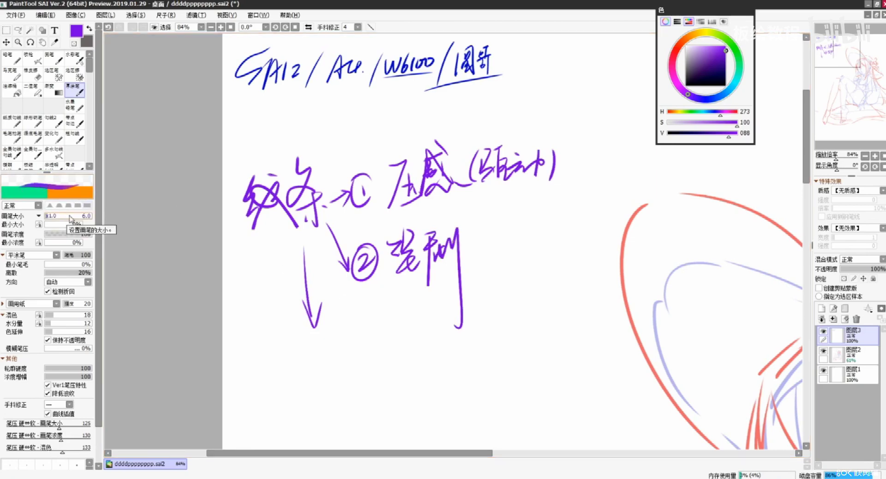
Try long curved test strokes beside the purple notes with the brush at size 6.0.
{"action": "left_click_drag", "start_coordinate": [429, 426], "coordinate": [603, 208]}
{"action": "key", "text": "ctrl+z"}
{"action": "mouse_move", "coordinate": [443, 448]}
{"action": "left_mouse_down"}
{"action": "mouse_move", "coordinate": [598, 185]}
{"action": "mouse_move", "coordinate": [578, 208]}
{"action": "left_mouse_up"}
{"action": "key", "text": "ctrl+z"}
{"action": "key", "text": "ctrl+z"}
{"action": "left_click_drag", "start_coordinate": [586, 141], "coordinate": [526, 352]}
{"action": "left_click_drag", "start_coordinate": [561, 233], "coordinate": [436, 394]}
{"action": "key", "text": "ctrl+z"}
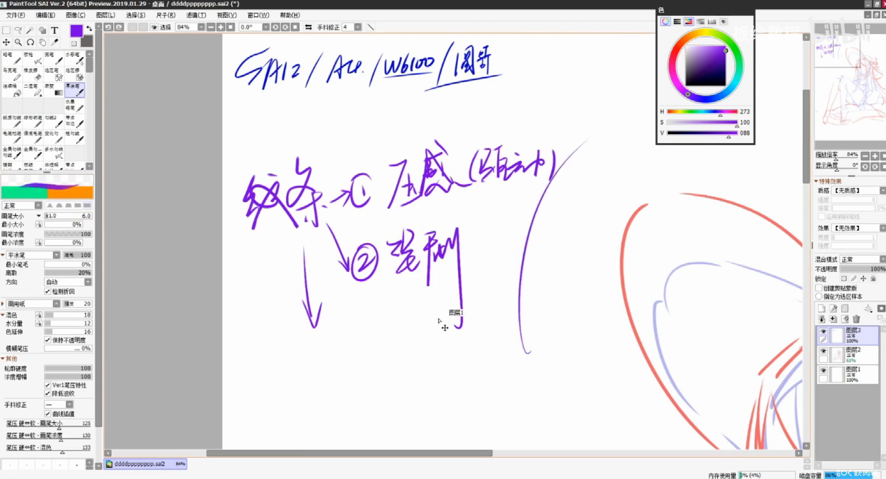
{"action": "key", "text": "ctrl+z"}
Write a circled 3 at the end of the downward arrow, followed by a circled 手.
{"action": "left_click_drag", "start_coordinate": [332, 327], "coordinate": [340, 345]}
{"action": "mouse_move", "coordinate": [340, 316]}
{"action": "left_mouse_down"}
{"action": "mouse_move", "coordinate": [325, 337]}
{"action": "mouse_move", "coordinate": [341, 316]}
{"action": "left_mouse_up"}
{"action": "mouse_move", "coordinate": [378, 322]}
{"action": "left_mouse_down"}
{"action": "mouse_move", "coordinate": [365, 351]}
{"action": "mouse_move", "coordinate": [369, 433]}
{"action": "left_mouse_up"}
{"action": "mouse_move", "coordinate": [340, 382]}
{"action": "left_mouse_down"}
{"action": "mouse_move", "coordinate": [402, 330]}
{"action": "mouse_move", "coordinate": [343, 391]}
{"action": "mouse_move", "coordinate": [364, 395]}
{"action": "mouse_move", "coordinate": [354, 392]}
{"action": "left_mouse_up"}
{"action": "key", "text": "ctrl+z"}
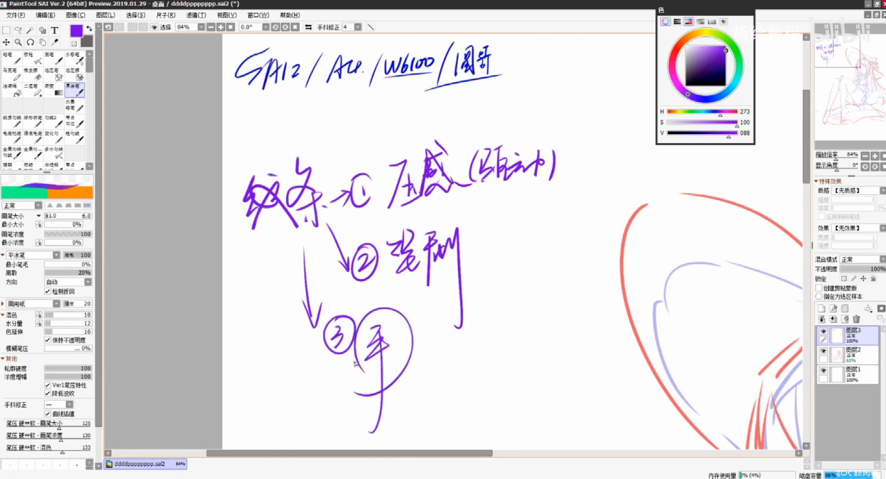
Handwrite a small circled 线 in purple beside the circled 手.
{"action": "key", "text": "alt+Tab"}
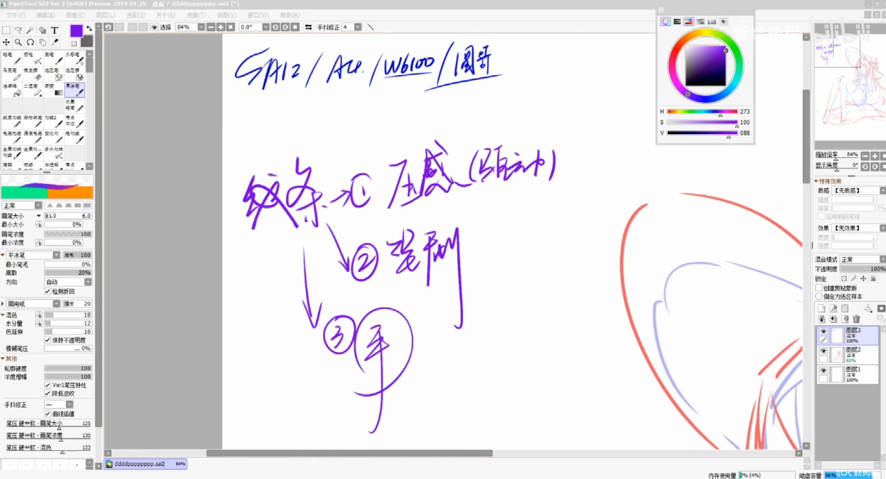
{"action": "left_click", "coordinate": [544, 274]}
{"action": "left_click_drag", "start_coordinate": [608, 283], "coordinate": [597, 286]}
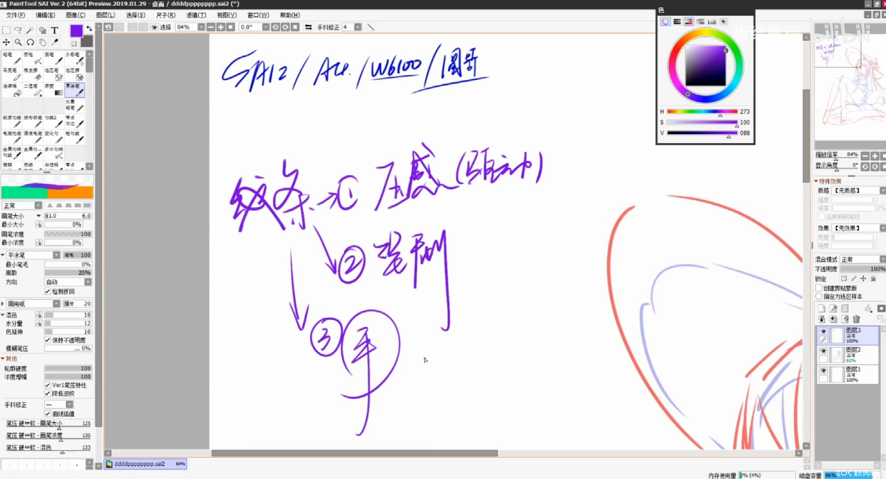
{"action": "mouse_move", "coordinate": [428, 361]}
{"action": "left_mouse_down"}
{"action": "mouse_move", "coordinate": [453, 386]}
{"action": "mouse_move", "coordinate": [444, 361]}
{"action": "mouse_move", "coordinate": [449, 368]}
{"action": "mouse_move", "coordinate": [434, 380]}
{"action": "mouse_move", "coordinate": [460, 372]}
{"action": "mouse_move", "coordinate": [449, 349]}
{"action": "left_mouse_up"}
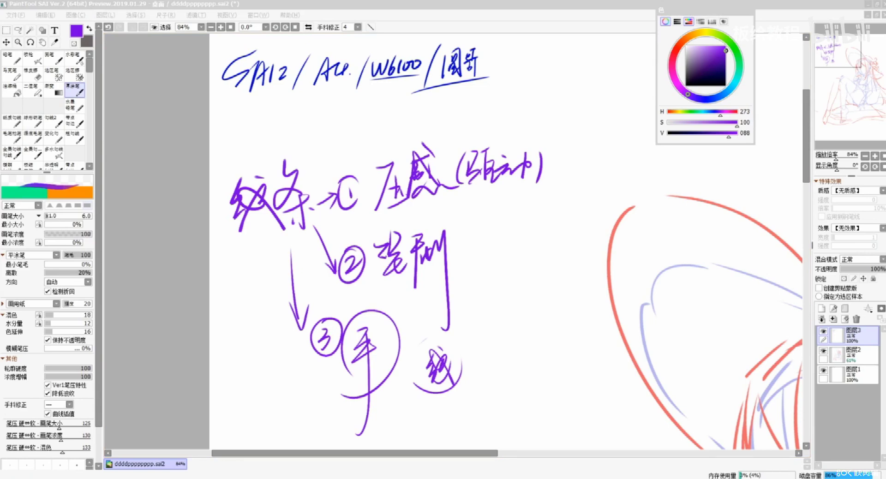
Close the volume mixer window on the desktop and return to the PaintTool SAI canvas.
{"action": "left_click", "coordinate": [867, 4]}
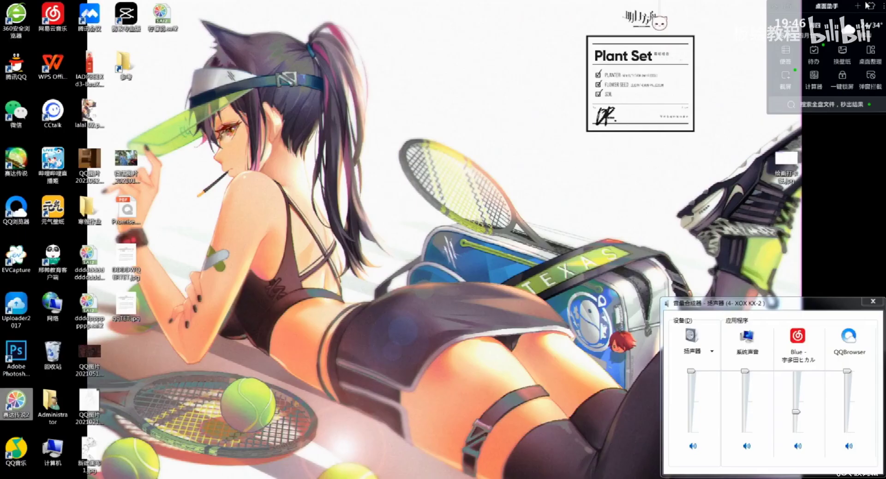
{"action": "left_click", "coordinate": [872, 300]}
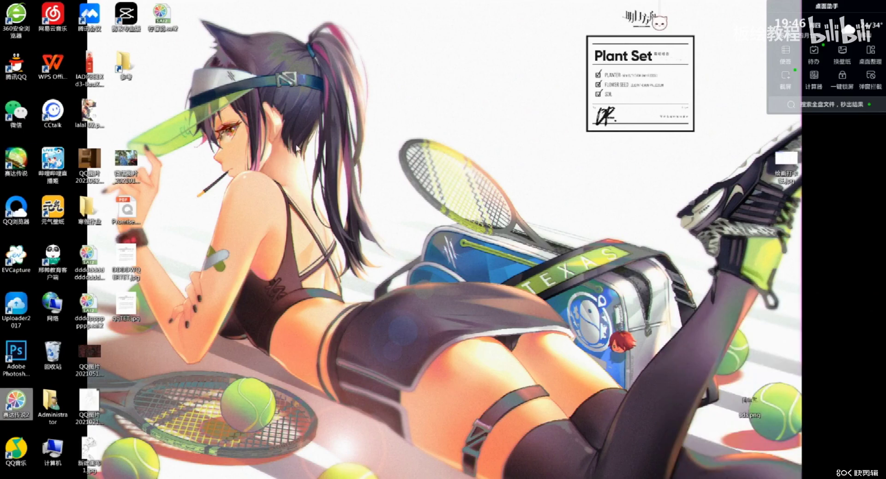
{"action": "left_click", "coordinate": [683, 477]}
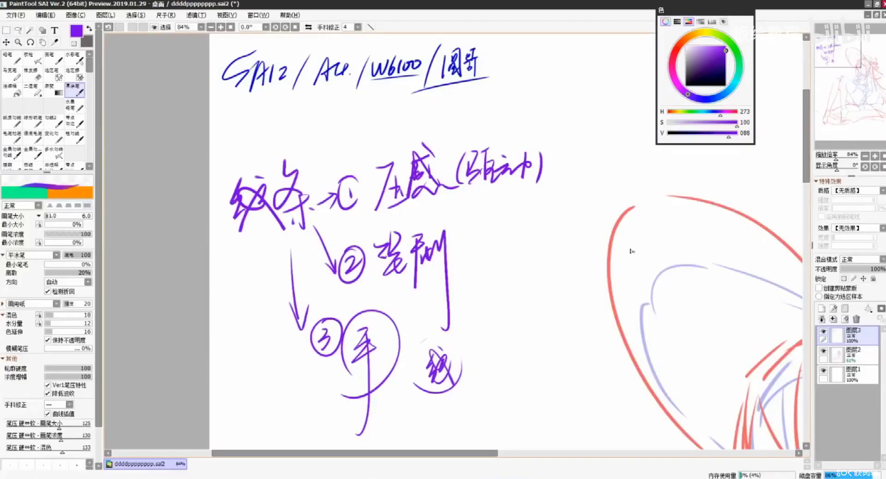
{"action": "left_click", "coordinate": [683, 478]}
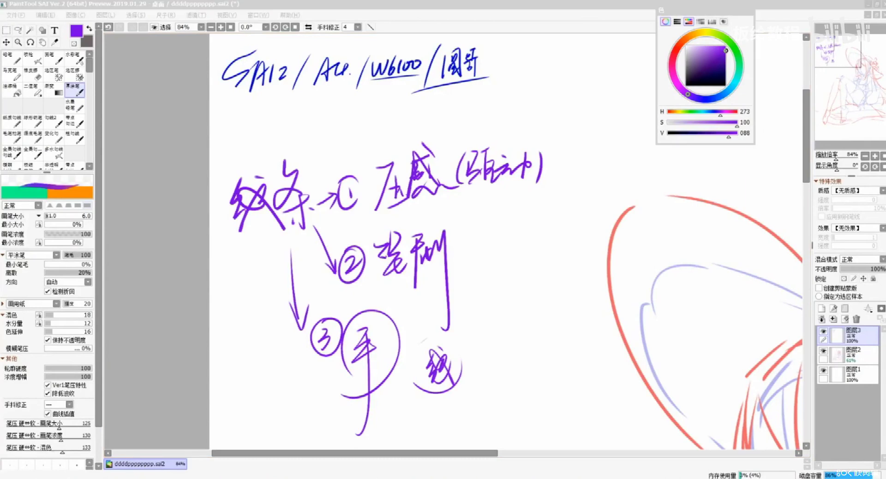
{"action": "left_click", "coordinate": [567, 233]}
Underline 手 and 线 with two long purple strokes.
{"action": "left_click_drag", "start_coordinate": [334, 386], "coordinate": [451, 396]}
{"action": "key", "text": "ctrl+z"}
{"action": "left_click_drag", "start_coordinate": [372, 291], "coordinate": [445, 282]}
{"action": "left_click_drag", "start_coordinate": [438, 201], "coordinate": [548, 181]}
{"action": "key", "text": "ctrl+z"}
{"action": "key", "text": "ctrl+z"}
{"action": "mouse_move", "coordinate": [395, 318]}
{"action": "left_mouse_down"}
{"action": "mouse_move", "coordinate": [419, 323]}
{"action": "mouse_move", "coordinate": [318, 337]}
{"action": "left_mouse_up"}
{"action": "key", "text": "ctrl+z"}
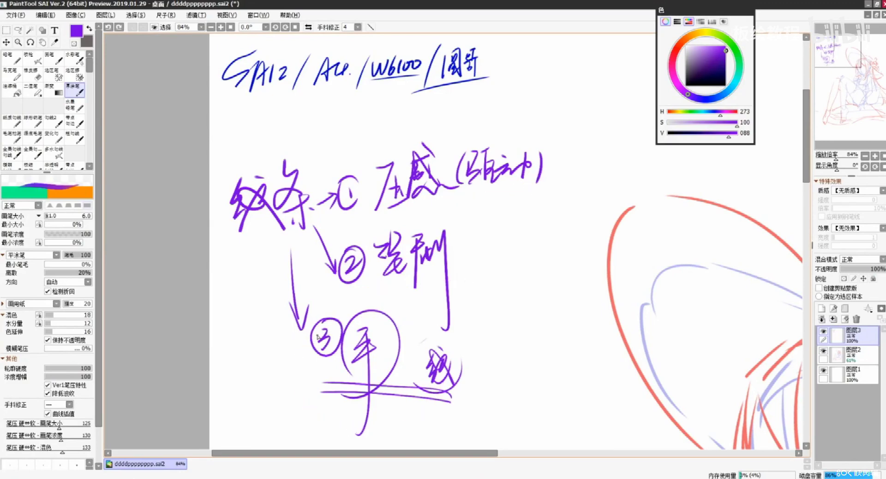
Make the sketch layer 图层2 active and lower its opacity to 7%.
{"action": "double_click", "coordinate": [821, 336]}
{"action": "left_click", "coordinate": [820, 335]}
{"action": "key", "text": "Escape"}
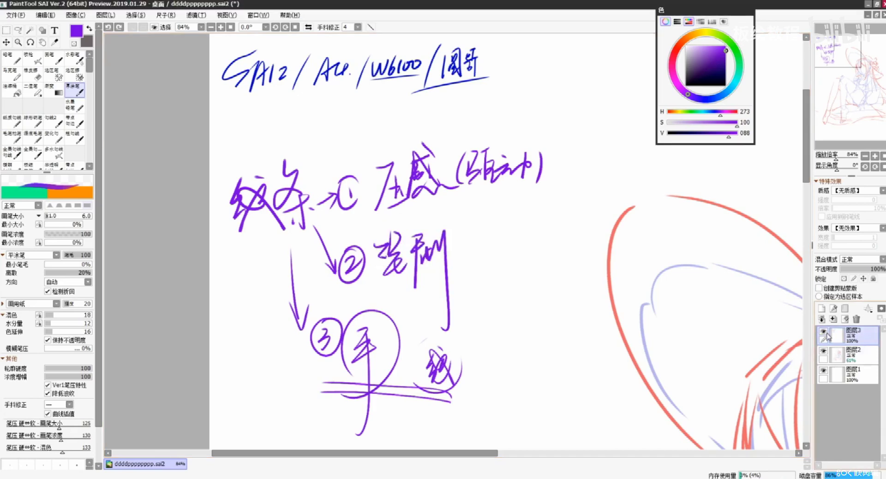
{"action": "mouse_move", "coordinate": [724, 356]}
{"action": "left_mouse_down"}
{"action": "mouse_move", "coordinate": [546, 338]}
{"action": "mouse_move", "coordinate": [596, 301]}
{"action": "mouse_move", "coordinate": [489, 241]}
{"action": "left_mouse_up"}
{"action": "scroll", "coordinate": [589, 289], "scroll_direction": "down", "scroll_amount": 1}
{"action": "left_click", "coordinate": [823, 352]}
{"action": "left_click", "coordinate": [822, 351]}
{"action": "left_click", "coordinate": [847, 357]}
{"action": "left_click_drag", "start_coordinate": [865, 272], "coordinate": [850, 272]}
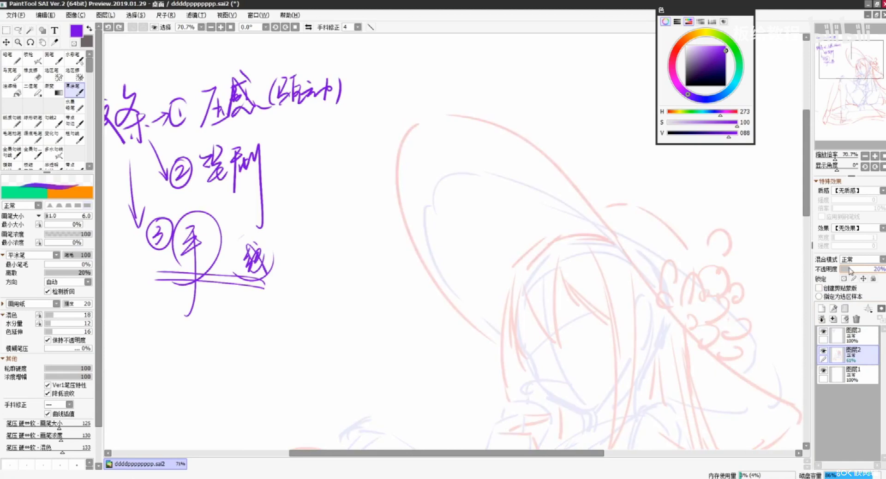
{"action": "left_click_drag", "start_coordinate": [677, 402], "coordinate": [572, 300]}
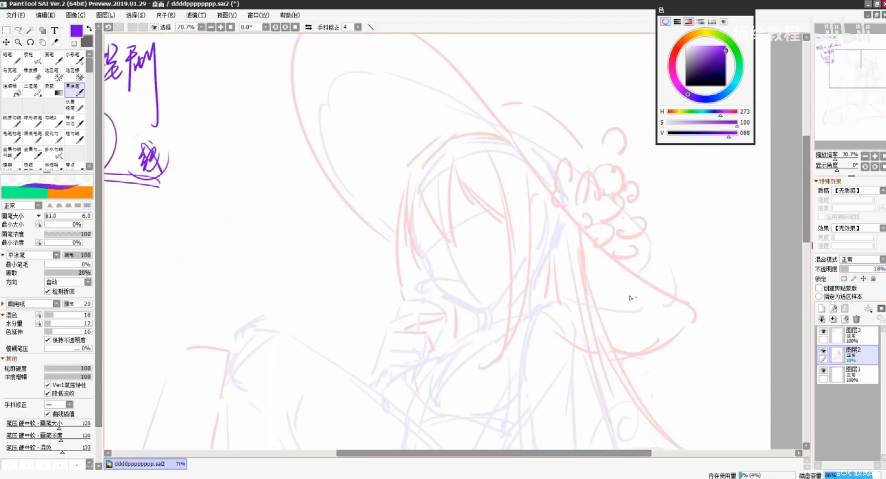
{"action": "left_click_drag", "start_coordinate": [849, 272], "coordinate": [845, 276]}
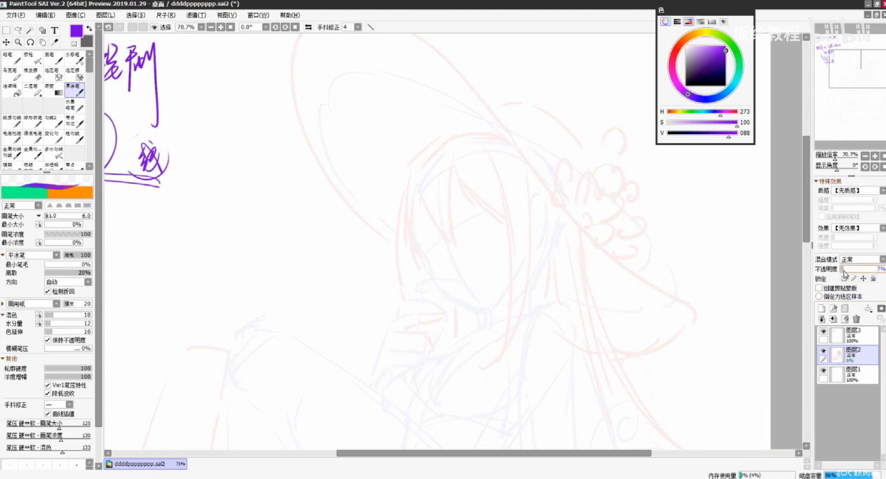
Lower the opacity of the sketch layer 图层2 to 5% and leave its layer name unchanged.
{"action": "left_click_drag", "start_coordinate": [842, 271], "coordinate": [841, 273]}
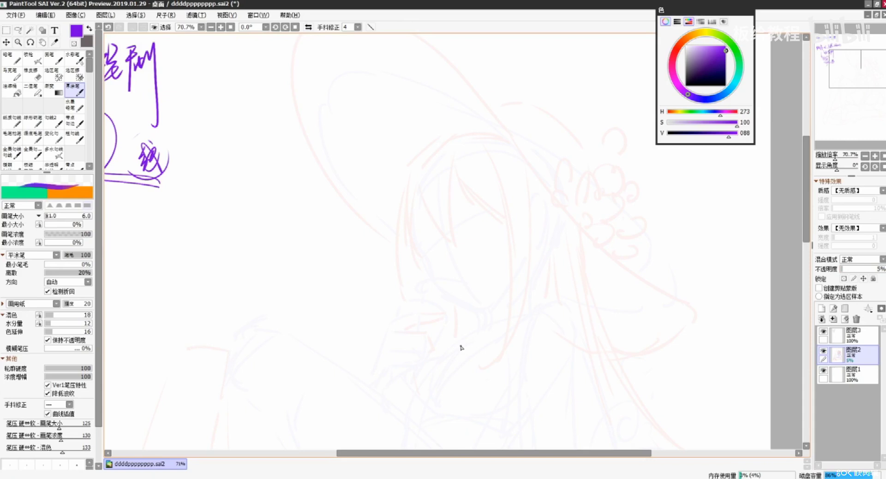
{"action": "left_click_drag", "start_coordinate": [430, 224], "coordinate": [560, 368]}
{"action": "left_click_drag", "start_coordinate": [539, 308], "coordinate": [549, 319]}
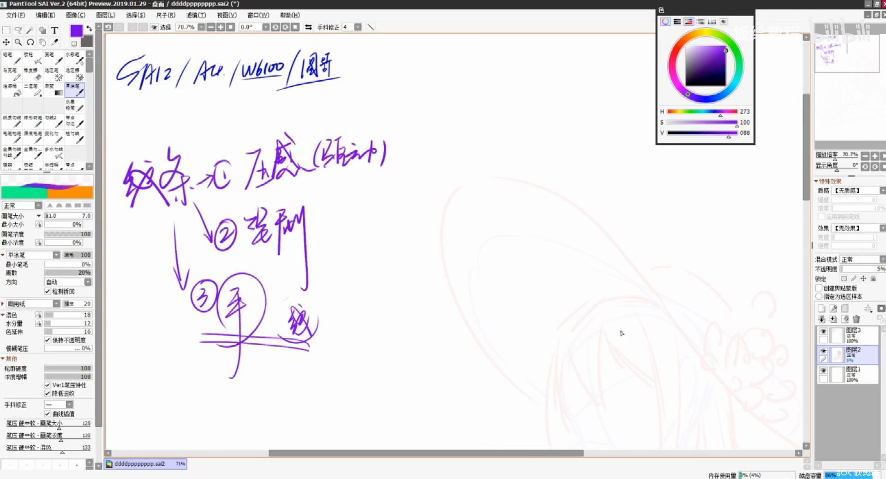
{"action": "double_click", "coordinate": [819, 353]}
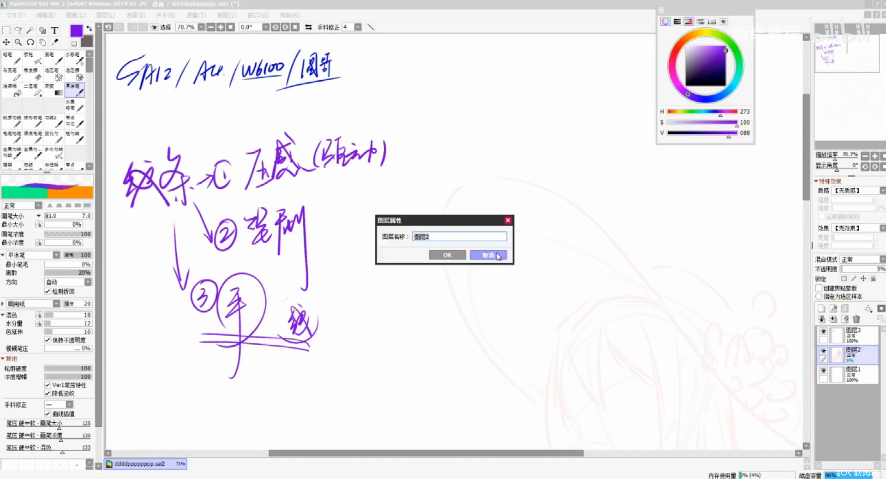
{"action": "left_click", "coordinate": [497, 257]}
Add a new empty layer above 图层3 for the line art and reduce the brush size to 2.6.
{"action": "left_click_drag", "start_coordinate": [589, 348], "coordinate": [538, 292]}
{"action": "left_click", "coordinate": [836, 334]}
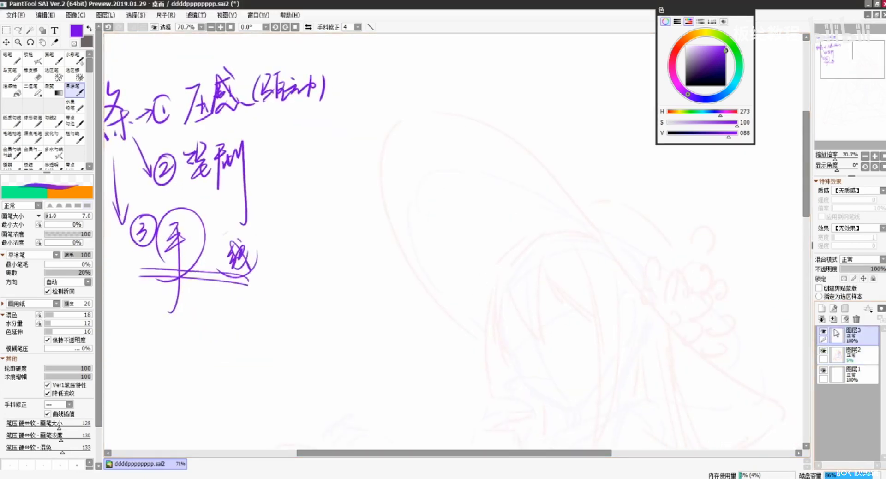
{"action": "left_click", "coordinate": [821, 308]}
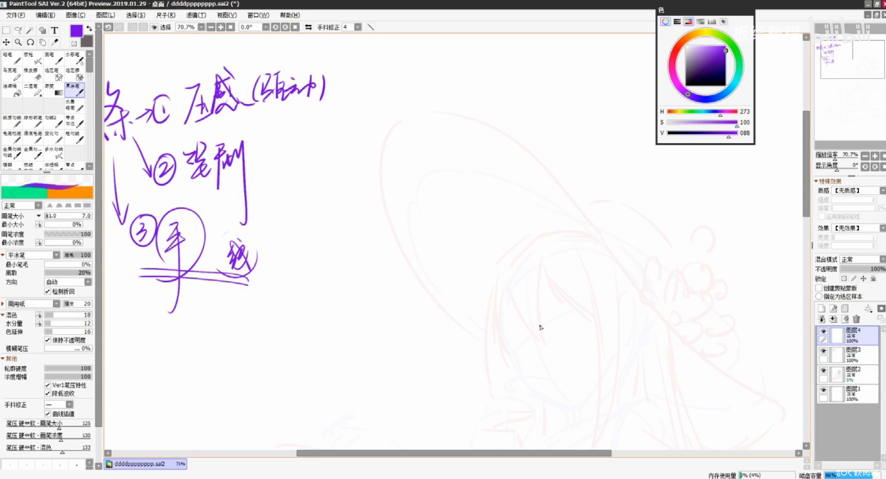
{"action": "scroll", "coordinate": [541, 326], "scroll_direction": "up", "scroll_amount": 2}
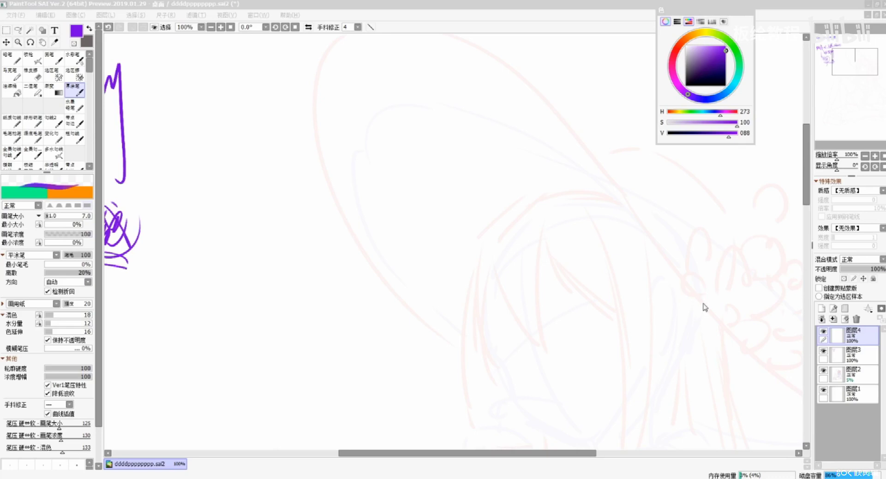
{"action": "scroll", "coordinate": [674, 276], "scroll_direction": "up", "scroll_amount": 3}
{"action": "left_click_drag", "start_coordinate": [666, 273], "coordinate": [389, 322]}
{"action": "key", "text": "bracketleft"}
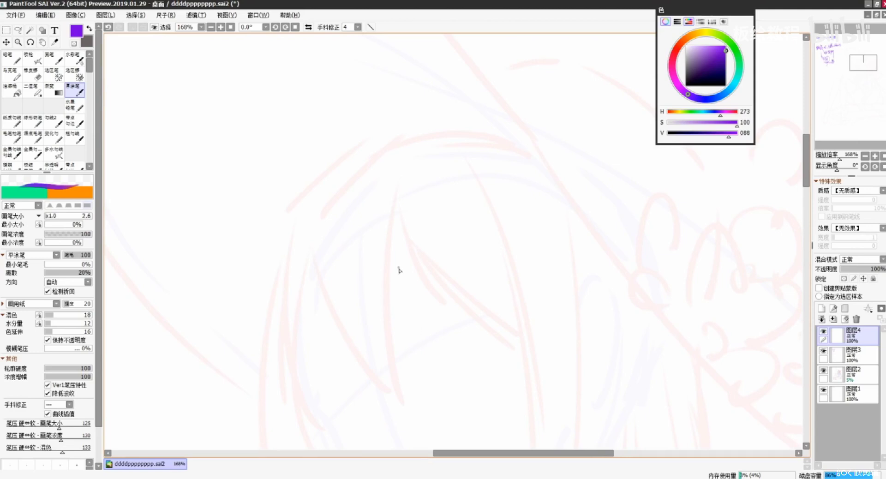
{"action": "left_click_drag", "start_coordinate": [415, 374], "coordinate": [438, 255]}
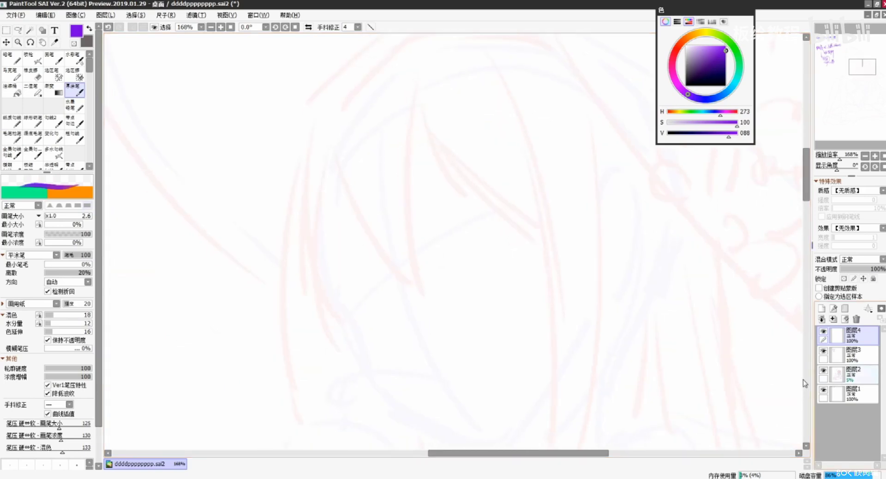
Make the sketch layer 图层2 active and raise its opacity to 20%.
{"action": "left_click", "coordinate": [853, 374]}
{"action": "left_click", "coordinate": [853, 269]}
{"action": "left_click_drag", "start_coordinate": [851, 270], "coordinate": [849, 270]}
{"action": "left_click_drag", "start_coordinate": [559, 311], "coordinate": [572, 356]}
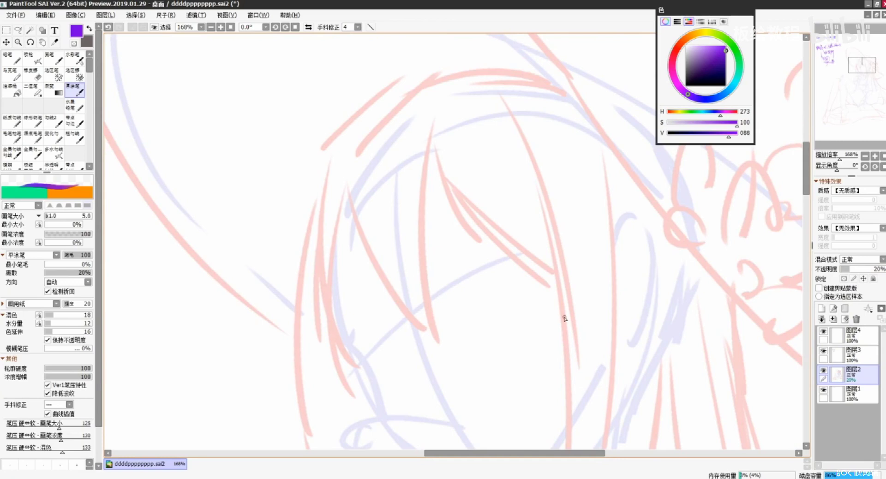
{"action": "left_click", "coordinate": [823, 371]}
{"action": "left_click", "coordinate": [822, 370]}
Sketch two long purple curves for the outer hair contour on the left side of the head.
{"action": "mouse_move", "coordinate": [586, 363]}
{"action": "left_mouse_down"}
{"action": "mouse_move", "coordinate": [570, 339]}
{"action": "mouse_move", "coordinate": [554, 274]}
{"action": "left_mouse_up"}
{"action": "left_click_drag", "start_coordinate": [345, 132], "coordinate": [384, 226]}
{"action": "left_click_drag", "start_coordinate": [319, 176], "coordinate": [310, 310]}
{"action": "key", "text": "ctrl+z"}
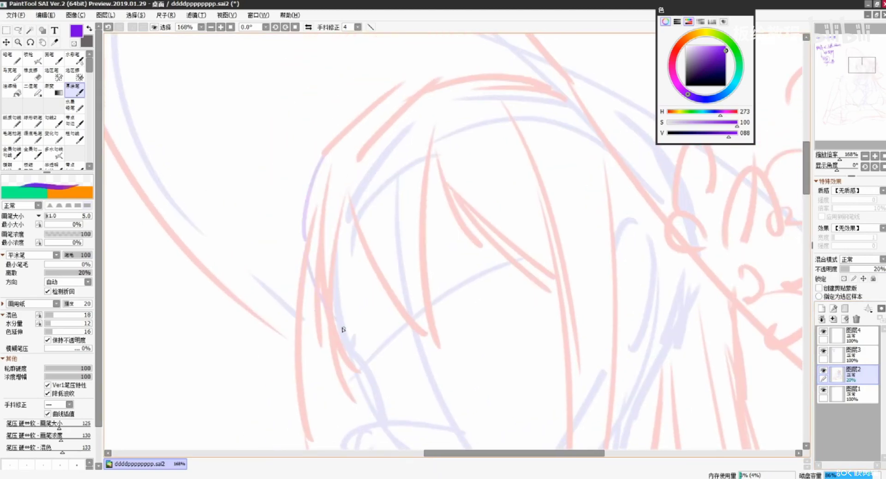
{"action": "left_click_drag", "start_coordinate": [322, 169], "coordinate": [279, 319]}
{"action": "key", "text": "ctrl+z"}
{"action": "mouse_move", "coordinate": [324, 155]}
{"action": "left_mouse_down"}
{"action": "mouse_move", "coordinate": [271, 223]}
{"action": "mouse_move", "coordinate": [282, 389]}
{"action": "left_mouse_up"}
{"action": "left_click_drag", "start_coordinate": [325, 182], "coordinate": [254, 292]}
{"action": "left_click_drag", "start_coordinate": [272, 233], "coordinate": [298, 390]}
{"action": "key", "text": "ctrl+z"}
{"action": "mouse_move", "coordinate": [256, 290]}
{"action": "left_mouse_down"}
{"action": "mouse_move", "coordinate": [300, 406]}
{"action": "mouse_move", "coordinate": [312, 410]}
{"action": "left_mouse_up"}
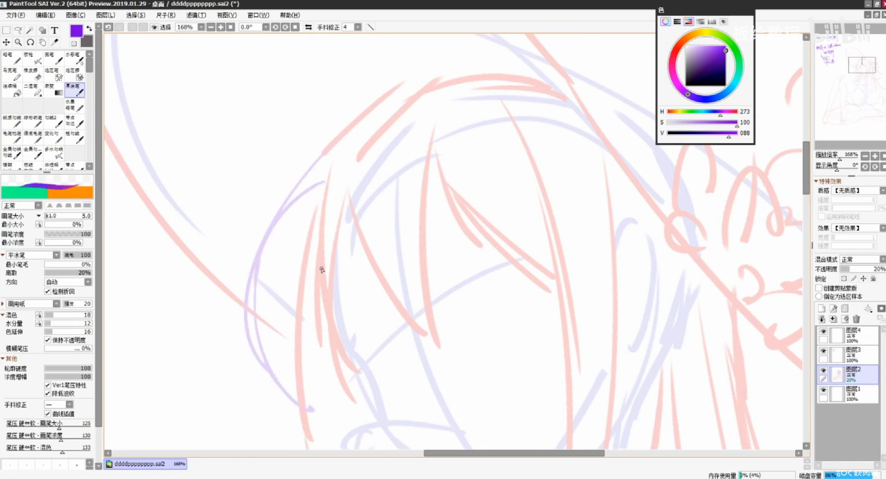
Sketch thin purple strokes along the crown to extend the hair contour over the top of the head.
{"action": "left_click_drag", "start_coordinate": [568, 335], "coordinate": [581, 325]}
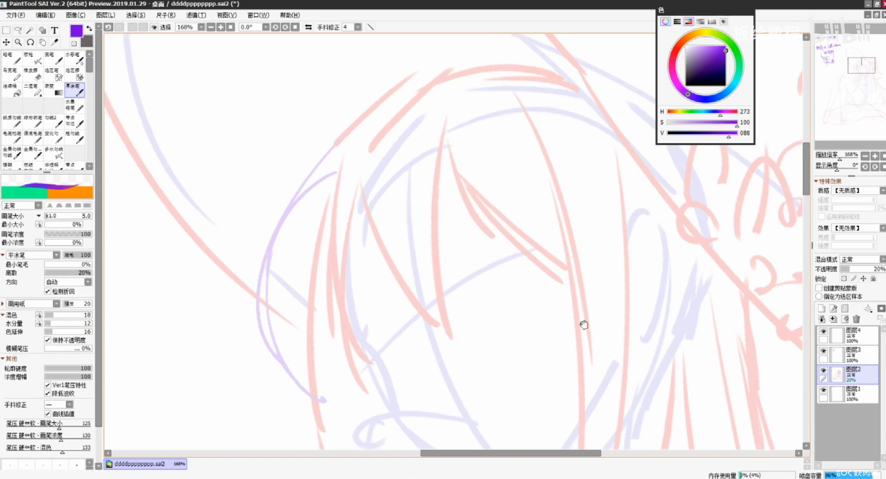
{"action": "left_click_drag", "start_coordinate": [388, 107], "coordinate": [433, 81]}
{"action": "key", "text": "ctrl+z"}
{"action": "left_click_drag", "start_coordinate": [372, 109], "coordinate": [472, 63]}
{"action": "key", "text": "ctrl+z"}
{"action": "mouse_move", "coordinate": [395, 90]}
{"action": "left_mouse_down"}
{"action": "mouse_move", "coordinate": [476, 65]}
{"action": "mouse_move", "coordinate": [570, 87]}
{"action": "left_mouse_up"}
{"action": "key", "text": "ctrl+z"}
{"action": "left_click_drag", "start_coordinate": [507, 59], "coordinate": [586, 86]}
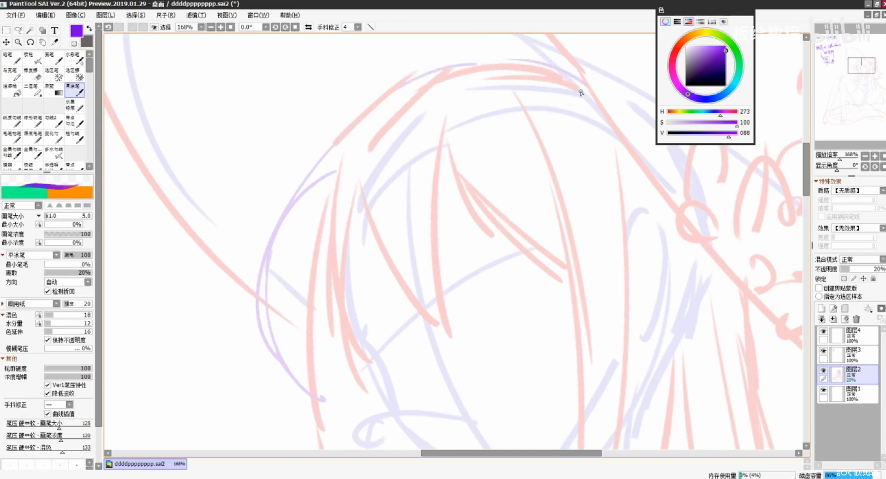
{"action": "scroll", "coordinate": [488, 324], "scroll_direction": "down", "scroll_amount": 3}
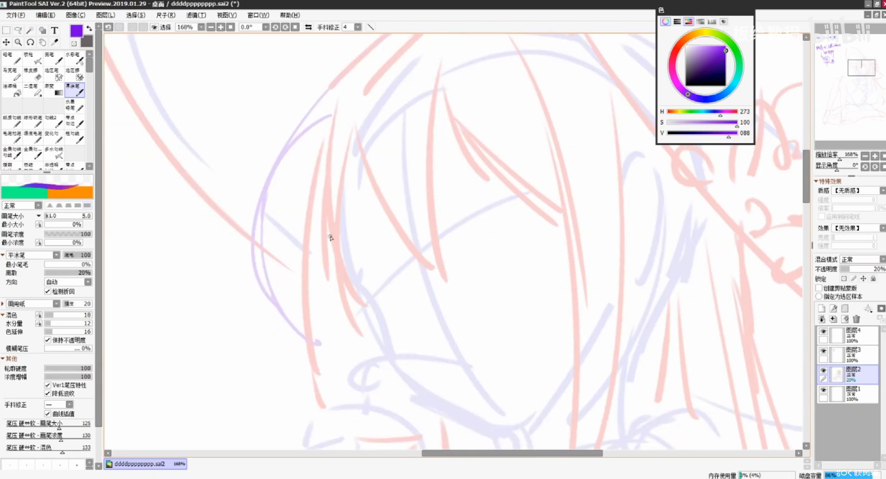
Sketch the cheek contour and the upper lash line of the figure's lower, far eye.
{"action": "key", "text": "ctrl+z"}
{"action": "mouse_move", "coordinate": [357, 304]}
{"action": "left_mouse_down"}
{"action": "mouse_move", "coordinate": [402, 368]}
{"action": "mouse_move", "coordinate": [443, 402]}
{"action": "left_mouse_up"}
{"action": "key", "text": "ctrl+z"}
{"action": "left_click_drag", "start_coordinate": [360, 279], "coordinate": [391, 236]}
{"action": "key", "text": "ctrl+z"}
{"action": "mouse_move", "coordinate": [362, 296]}
{"action": "left_mouse_down"}
{"action": "mouse_move", "coordinate": [372, 270]}
{"action": "mouse_move", "coordinate": [407, 262]}
{"action": "left_mouse_up"}
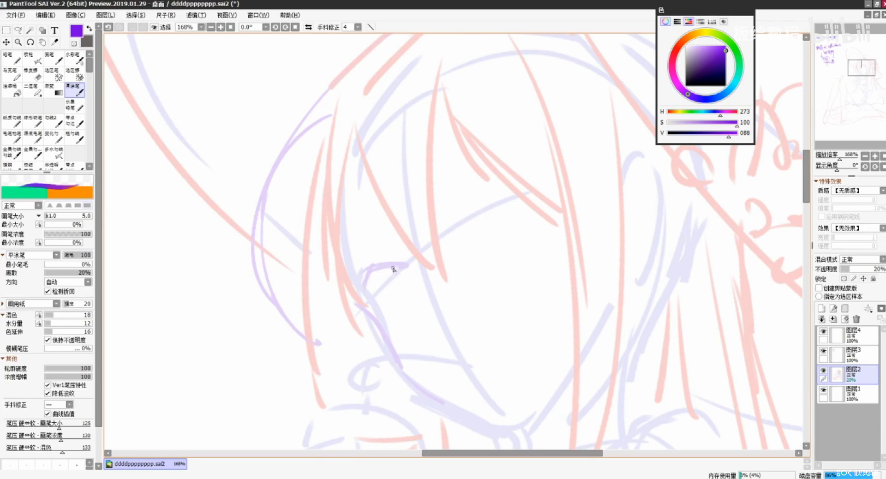
{"action": "mouse_move", "coordinate": [359, 301]}
{"action": "left_mouse_down"}
{"action": "mouse_move", "coordinate": [385, 272]}
{"action": "mouse_move", "coordinate": [380, 285]}
{"action": "mouse_move", "coordinate": [393, 312]}
{"action": "mouse_move", "coordinate": [414, 300]}
{"action": "left_mouse_up"}
{"action": "key", "text": "ctrl+z"}
{"action": "key", "text": "ctrl+z"}
Sketch the near eye's upper lid and rounded iris, and add the far eye's lower edge.
{"action": "mouse_move", "coordinate": [464, 210]}
{"action": "left_mouse_down"}
{"action": "mouse_move", "coordinate": [483, 195]}
{"action": "mouse_move", "coordinate": [454, 214]}
{"action": "mouse_move", "coordinate": [545, 212]}
{"action": "mouse_move", "coordinate": [473, 208]}
{"action": "mouse_move", "coordinate": [539, 197]}
{"action": "left_mouse_up"}
{"action": "mouse_move", "coordinate": [477, 198]}
{"action": "left_mouse_down"}
{"action": "mouse_move", "coordinate": [475, 214]}
{"action": "mouse_move", "coordinate": [496, 254]}
{"action": "left_mouse_up"}
{"action": "mouse_move", "coordinate": [535, 203]}
{"action": "left_mouse_down"}
{"action": "mouse_move", "coordinate": [528, 238]}
{"action": "mouse_move", "coordinate": [507, 249]}
{"action": "left_mouse_up"}
{"action": "left_click_drag", "start_coordinate": [433, 281], "coordinate": [415, 320]}
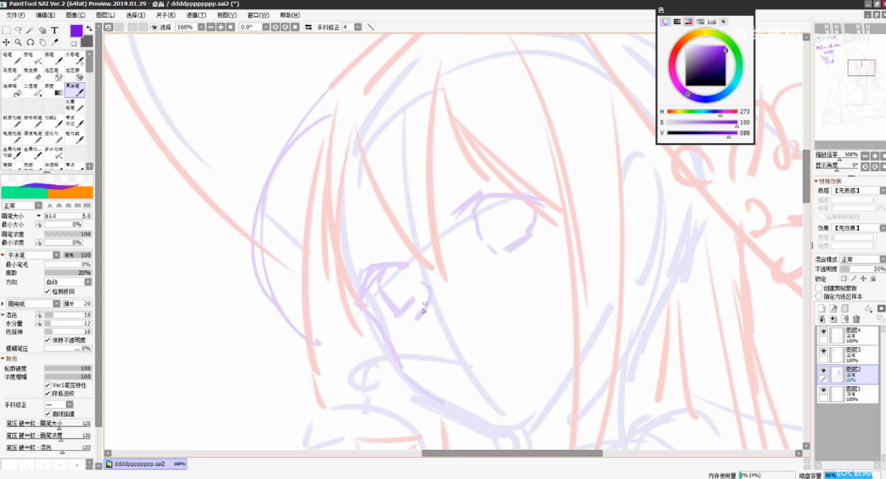
Sketch a small purple mouth just above the chin.
{"action": "left_click_drag", "start_coordinate": [463, 355], "coordinate": [490, 349]}
{"action": "key", "text": "ctrl+z"}
{"action": "left_click_drag", "start_coordinate": [463, 356], "coordinate": [478, 363]}
{"action": "scroll", "coordinate": [455, 250], "scroll_direction": "down", "scroll_amount": 4}
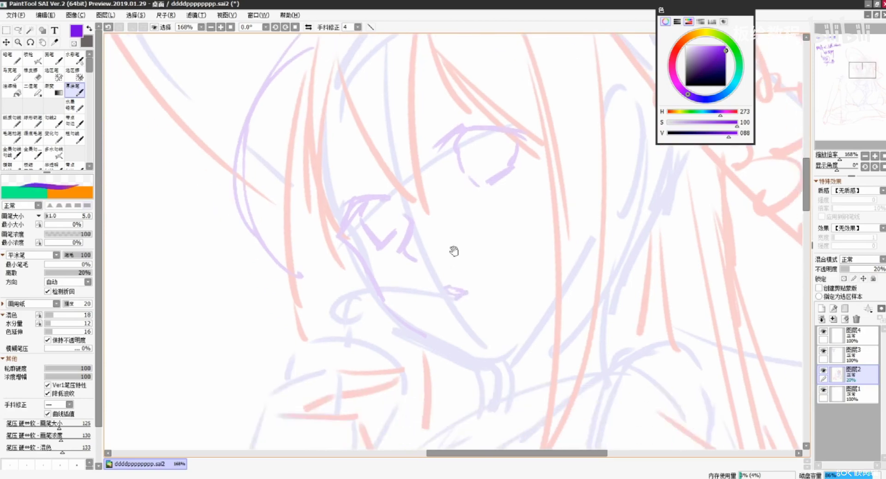
{"action": "scroll", "coordinate": [465, 238], "scroll_direction": "up", "scroll_amount": 3}
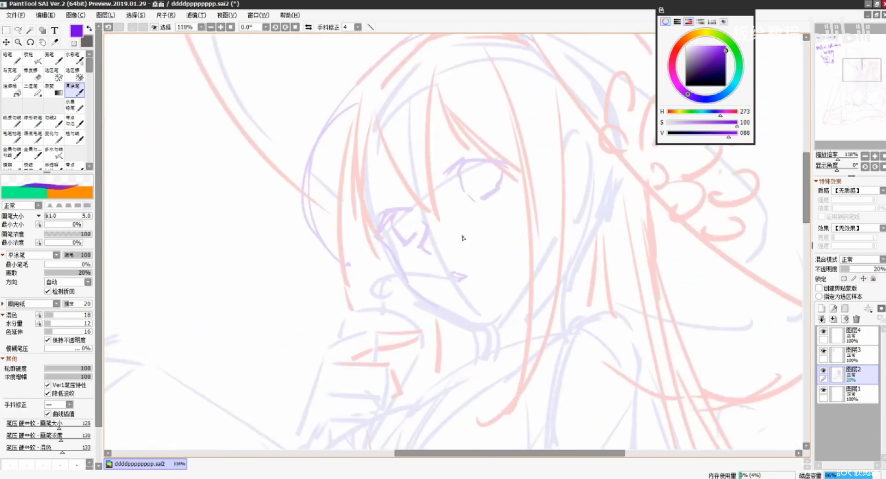
{"action": "left_click_drag", "start_coordinate": [447, 306], "coordinate": [491, 346]}
{"action": "left_click_drag", "start_coordinate": [480, 217], "coordinate": [542, 345]}
{"action": "mouse_move", "coordinate": [178, 333]}
{"action": "left_mouse_down"}
{"action": "mouse_move", "coordinate": [198, 233]}
{"action": "mouse_move", "coordinate": [147, 277]}
{"action": "left_mouse_up"}
{"action": "key", "text": "ctrl+z"}
{"action": "mouse_move", "coordinate": [599, 406]}
{"action": "left_mouse_down"}
{"action": "mouse_move", "coordinate": [540, 369]}
{"action": "mouse_move", "coordinate": [353, 136]}
{"action": "left_mouse_up"}
{"action": "mouse_move", "coordinate": [598, 371]}
{"action": "left_mouse_down"}
{"action": "mouse_move", "coordinate": [518, 370]}
{"action": "mouse_move", "coordinate": [407, 263]}
{"action": "mouse_move", "coordinate": [399, 281]}
{"action": "mouse_move", "coordinate": [431, 259]}
{"action": "mouse_move", "coordinate": [480, 247]}
{"action": "mouse_move", "coordinate": [462, 289]}
{"action": "left_mouse_up"}
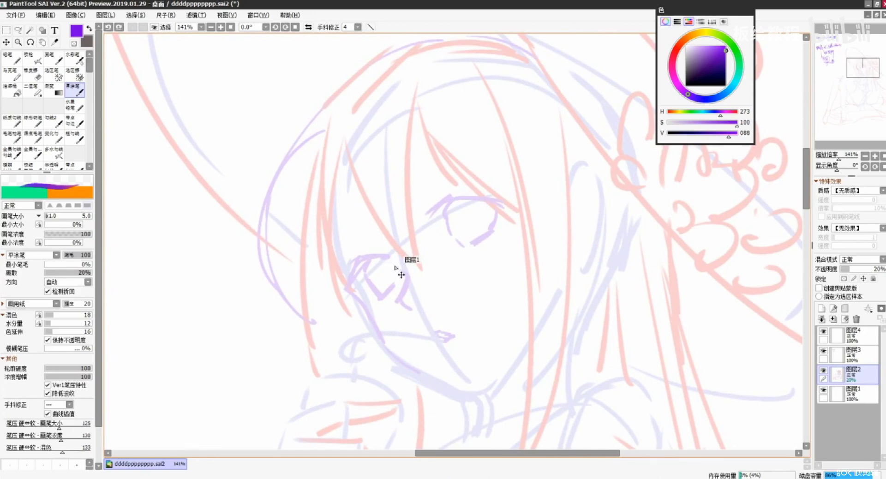
Thicken the upper lash lines of both eyes and add pointed lashes at their corners.
{"action": "mouse_move", "coordinate": [437, 223]}
{"action": "left_mouse_down"}
{"action": "mouse_move", "coordinate": [450, 202]}
{"action": "mouse_move", "coordinate": [427, 230]}
{"action": "mouse_move", "coordinate": [441, 214]}
{"action": "mouse_move", "coordinate": [433, 223]}
{"action": "mouse_move", "coordinate": [486, 199]}
{"action": "mouse_move", "coordinate": [414, 224]}
{"action": "left_mouse_up"}
{"action": "key", "text": "ctrl+z"}
{"action": "key", "text": "ctrl+z"}
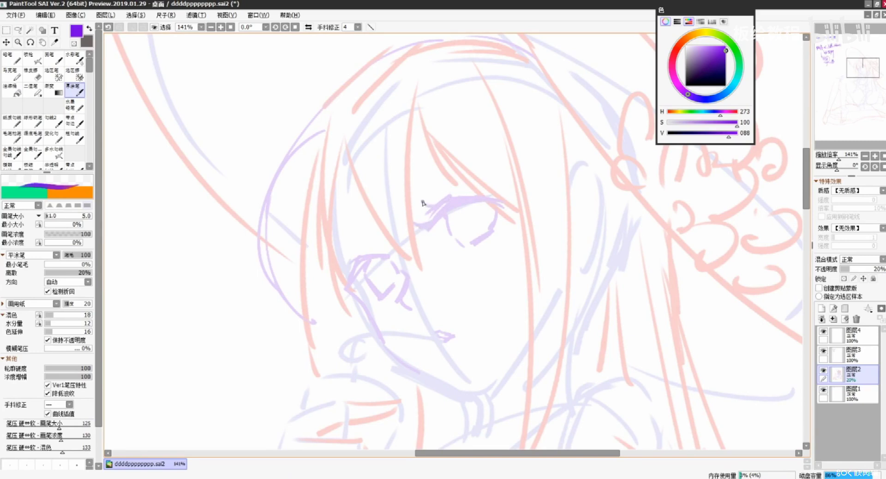
{"action": "left_click_drag", "start_coordinate": [352, 296], "coordinate": [362, 265]}
{"action": "left_click_drag", "start_coordinate": [439, 332], "coordinate": [387, 289]}
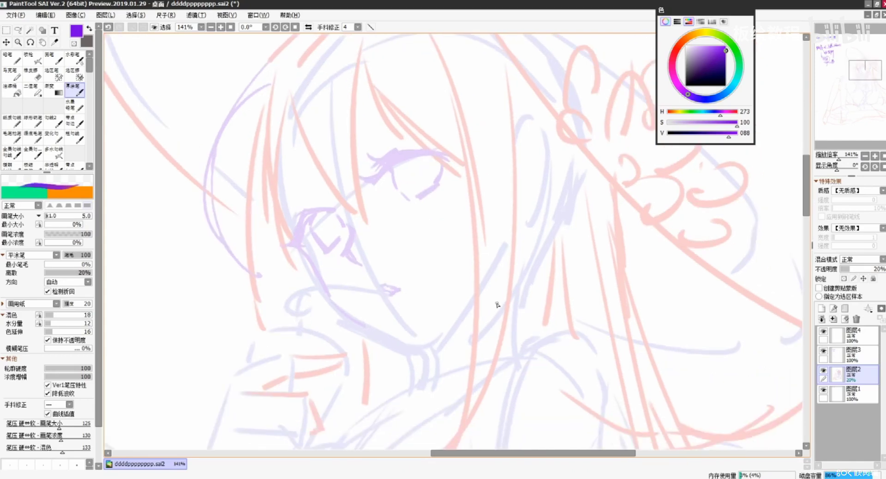
Mirror the canvas view horizontally and redraw the jawline and pointed chin with purple strokes.
{"action": "key", "text": "h"}
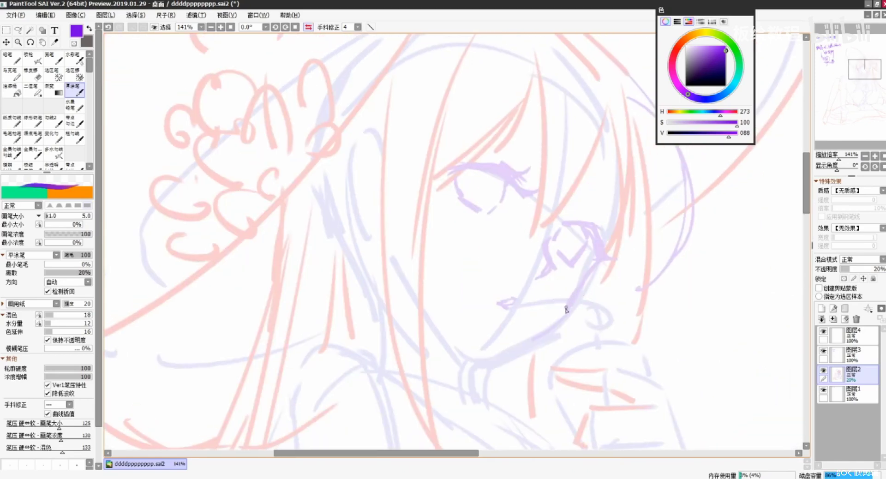
{"action": "left_click_drag", "start_coordinate": [563, 323], "coordinate": [486, 362]}
{"action": "left_click_drag", "start_coordinate": [419, 300], "coordinate": [482, 362]}
{"action": "left_click_drag", "start_coordinate": [428, 299], "coordinate": [483, 367]}
Refine the rounded irises and lower edges of both eyes in the mirrored view.
{"action": "left_click_drag", "start_coordinate": [486, 215], "coordinate": [493, 259]}
{"action": "mouse_move", "coordinate": [444, 223]}
{"action": "left_mouse_down"}
{"action": "mouse_move", "coordinate": [517, 224]}
{"action": "mouse_move", "coordinate": [496, 246]}
{"action": "left_mouse_up"}
{"action": "key", "text": "ctrl+z"}
{"action": "mouse_move", "coordinate": [462, 222]}
{"action": "left_mouse_down"}
{"action": "mouse_move", "coordinate": [463, 245]}
{"action": "mouse_move", "coordinate": [489, 258]}
{"action": "left_mouse_up"}
{"action": "mouse_move", "coordinate": [568, 273]}
{"action": "left_mouse_down"}
{"action": "mouse_move", "coordinate": [559, 312]}
{"action": "mouse_move", "coordinate": [594, 290]}
{"action": "mouse_move", "coordinate": [569, 324]}
{"action": "mouse_move", "coordinate": [592, 280]}
{"action": "left_mouse_up"}
Sketch a long curved eyebrow above the near eye and return the canvas to its unmirrored view.
{"action": "left_click_drag", "start_coordinate": [454, 206], "coordinate": [513, 205]}
{"action": "key", "text": "ctrl+z"}
{"action": "left_click_drag", "start_coordinate": [519, 171], "coordinate": [566, 193]}
{"action": "key", "text": "ctrl+z"}
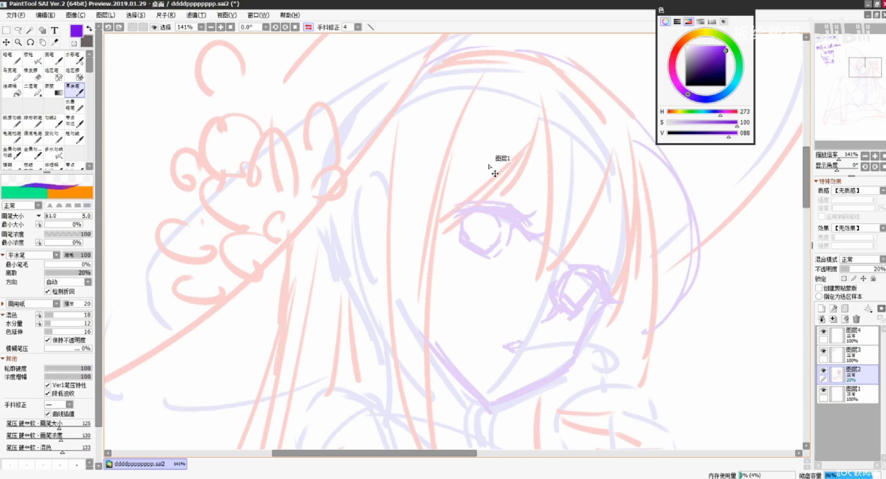
{"action": "left_click_drag", "start_coordinate": [461, 167], "coordinate": [554, 185]}
{"action": "left_click_drag", "start_coordinate": [605, 236], "coordinate": [625, 272]}
{"action": "key", "text": "ctrl+z"}
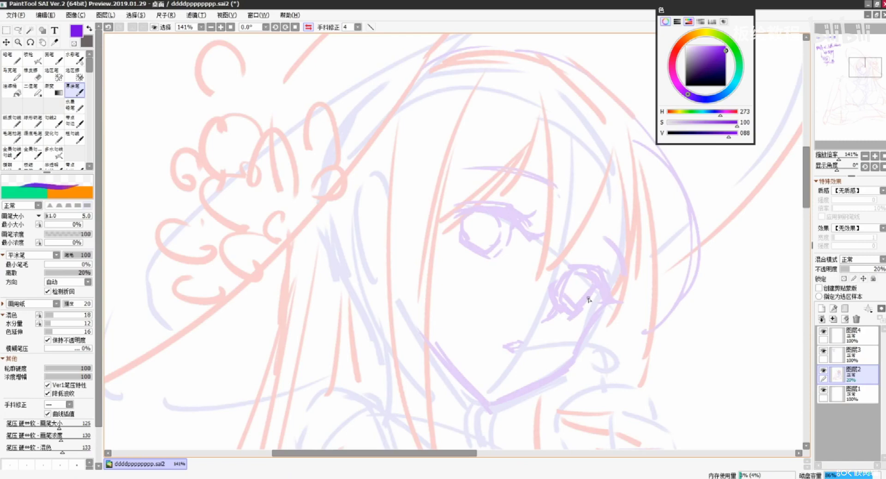
{"action": "key", "text": "h"}
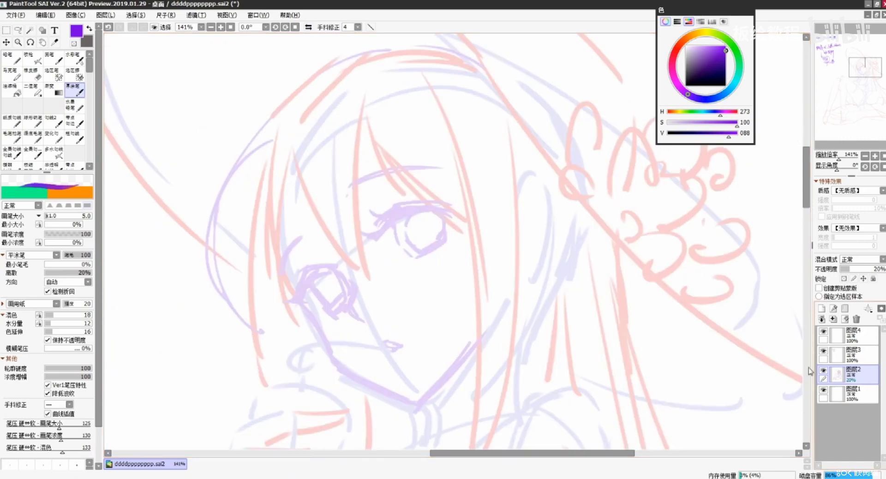
Lower the opacity of 图层2 to about 9% and make the empty layer 图层4 active.
{"action": "left_click_drag", "start_coordinate": [849, 269], "coordinate": [845, 269]}
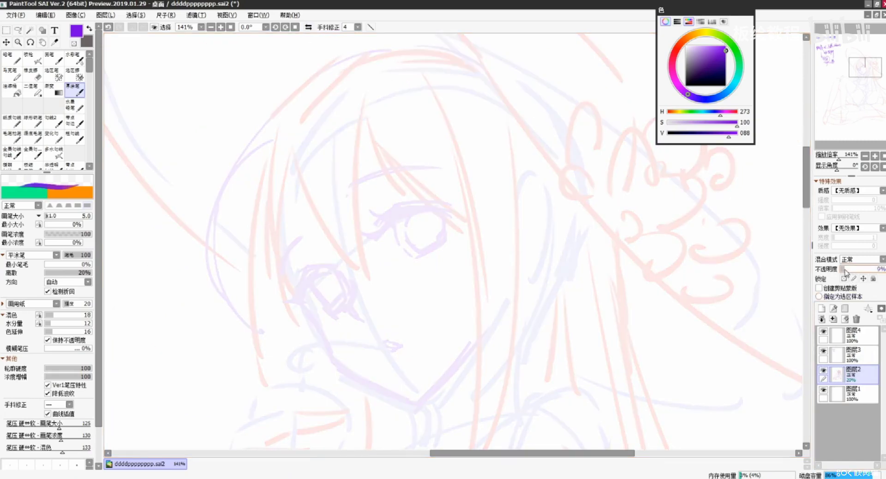
{"action": "left_click", "coordinate": [852, 355]}
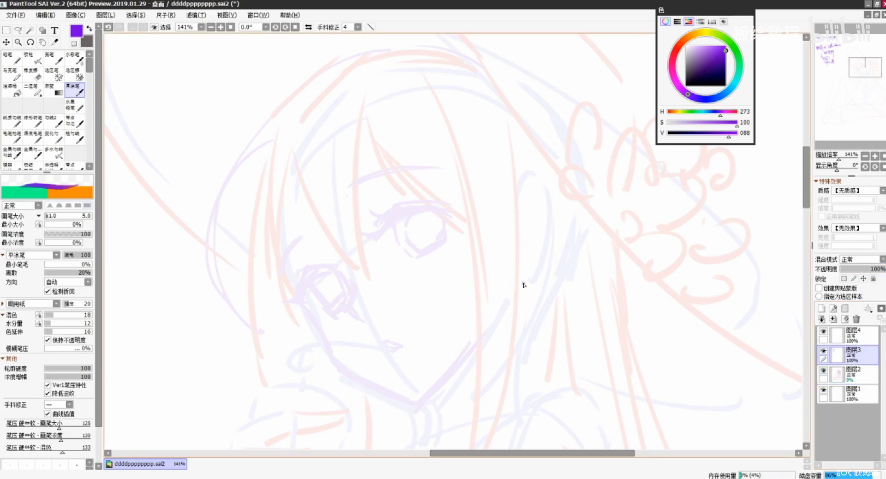
{"action": "left_click_drag", "start_coordinate": [588, 207], "coordinate": [547, 392]}
{"action": "key", "text": "ctrl+z"}
{"action": "left_click", "coordinate": [843, 343]}
Try out long strokes over the hair beside the face on 图层4 and undo them.
{"action": "mouse_move", "coordinate": [521, 275]}
{"action": "left_mouse_down"}
{"action": "mouse_move", "coordinate": [481, 342]}
{"action": "mouse_move", "coordinate": [651, 291]}
{"action": "left_mouse_up"}
{"action": "left_click_drag", "start_coordinate": [632, 353], "coordinate": [545, 382]}
{"action": "key", "text": "ctrl+z"}
{"action": "key", "text": "ctrl+z"}
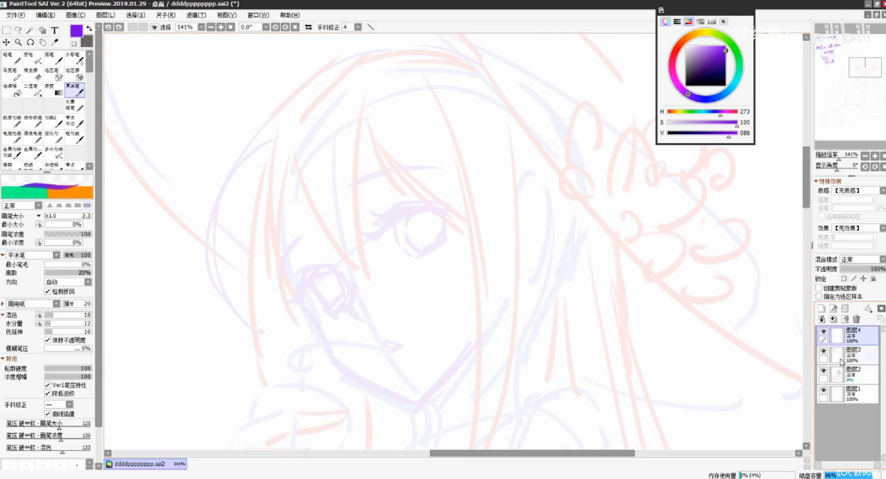
Switch to the pencil brush (铅笔) and reduce its size to 2.3.
{"action": "left_click", "coordinate": [10, 60]}
{"action": "left_click_drag", "start_coordinate": [289, 168], "coordinate": [317, 406]}
{"action": "key", "text": "ctrl+z"}
{"action": "key", "text": "bracketleft"}
{"action": "key", "text": "bracketleft"}
{"action": "key", "text": "bracketleft"}
{"action": "key", "text": "bracketleft"}
{"action": "key", "text": "bracketleft"}
{"action": "key", "text": "bracketleft"}
{"action": "key", "text": "bracketleft"}
{"action": "key", "text": "bracketleft"}
{"action": "key", "text": "bracketleft"}
{"action": "key", "text": "bracketleft"}
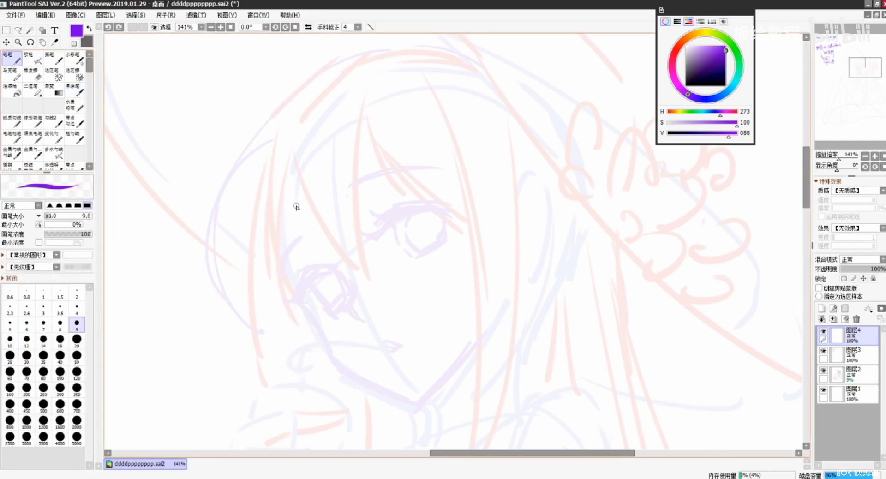
Try long pencil strokes down the left side of the face and undo them.
{"action": "left_click_drag", "start_coordinate": [307, 114], "coordinate": [297, 332]}
{"action": "key", "text": "ctrl+z"}
{"action": "mouse_move", "coordinate": [292, 155]}
{"action": "left_mouse_down"}
{"action": "mouse_move", "coordinate": [315, 352]}
{"action": "mouse_move", "coordinate": [339, 378]}
{"action": "left_mouse_up"}
{"action": "key", "text": "ctrl+z"}
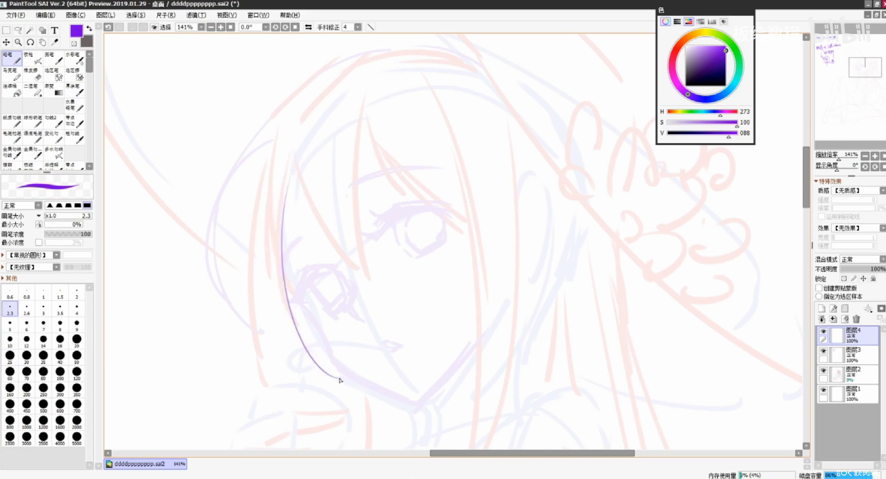
{"action": "key", "text": "ctrl+z"}
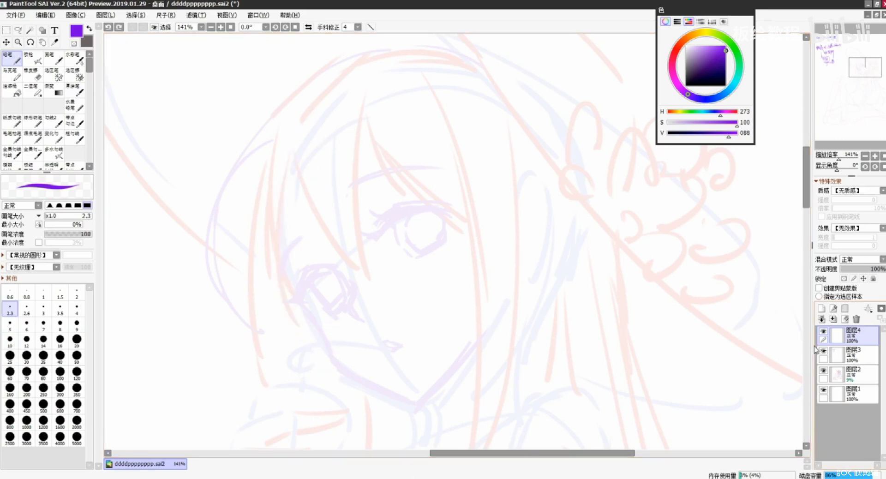
Lower the opacity of the sketch layer 图层2 to about 5% and make 图层4 active again.
{"action": "left_click", "coordinate": [851, 374]}
{"action": "left_click", "coordinate": [843, 269]}
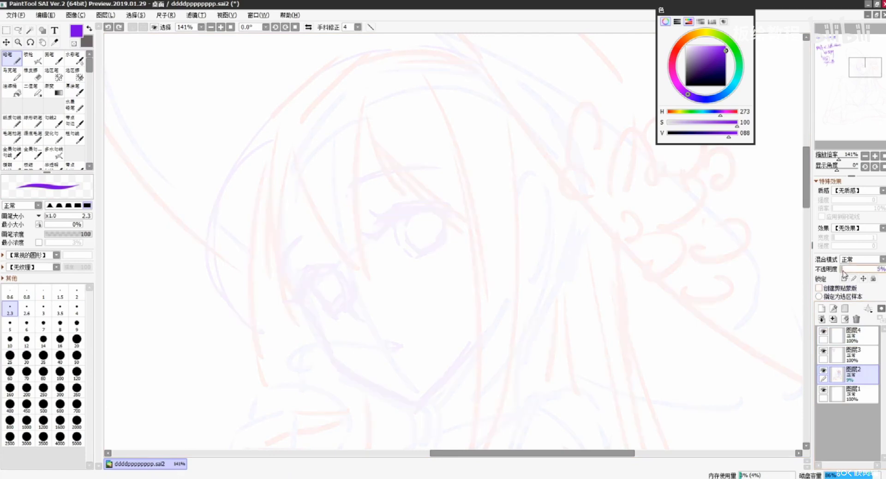
{"action": "left_click_drag", "start_coordinate": [843, 273], "coordinate": [845, 273]}
{"action": "left_click", "coordinate": [851, 335]}
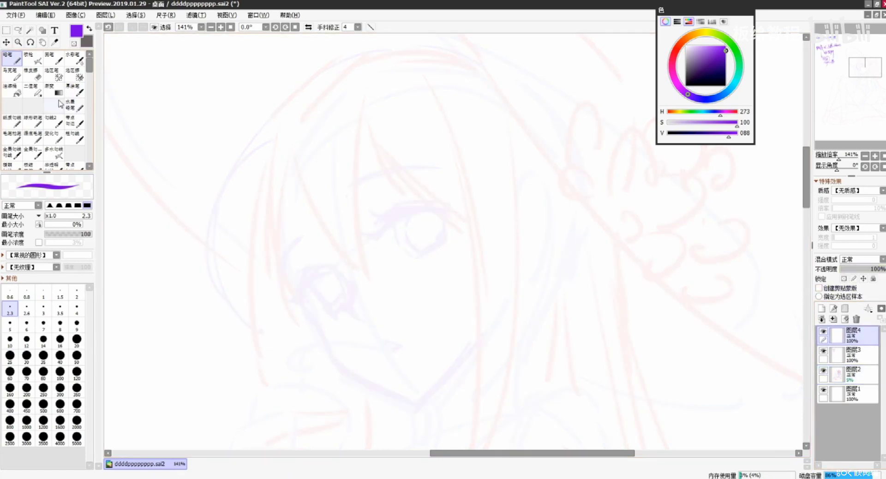
Try a hair stroke with the 厚涂笔 brush, undo it and switch back to the pencil brush.
{"action": "left_click", "coordinate": [79, 91]}
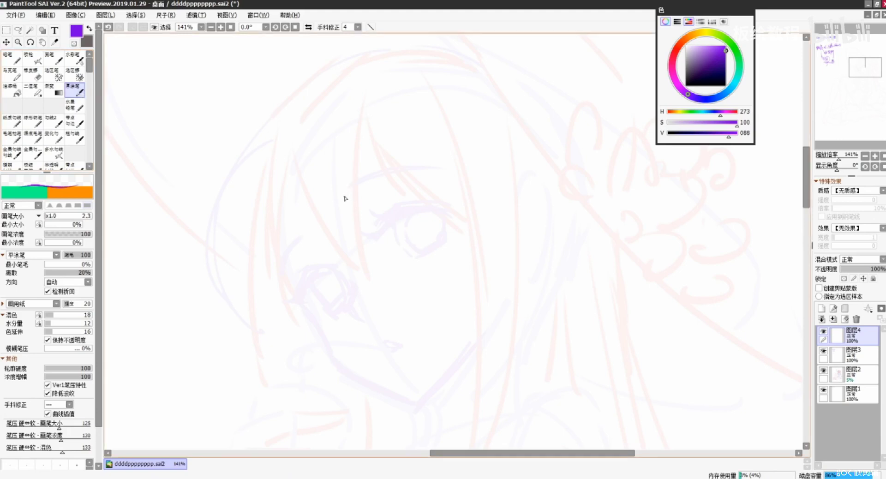
{"action": "left_click_drag", "start_coordinate": [292, 125], "coordinate": [356, 298]}
{"action": "key", "text": "ctrl+z"}
{"action": "left_click", "coordinate": [16, 66]}
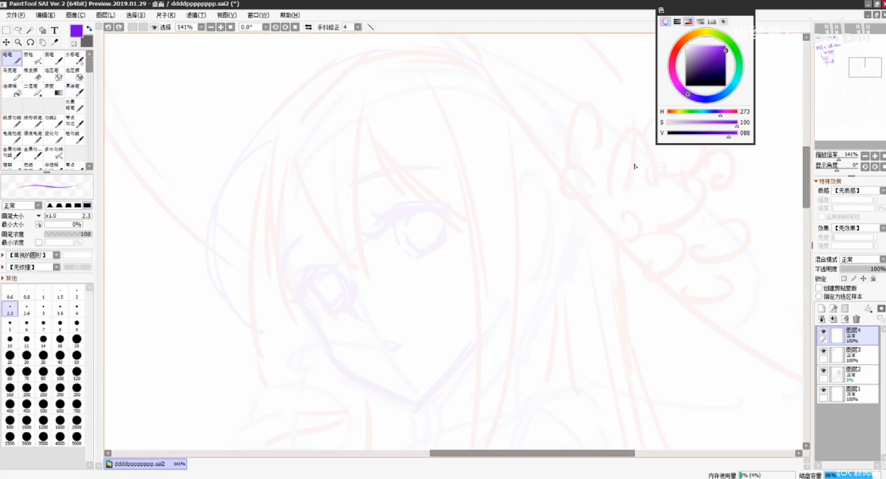
Ink the curved outer edge of the bang strand above the left eye with the pencil, undoing and redrawing uneven strokes.
{"action": "left_click", "coordinate": [581, 288], "text": "ctrl"}
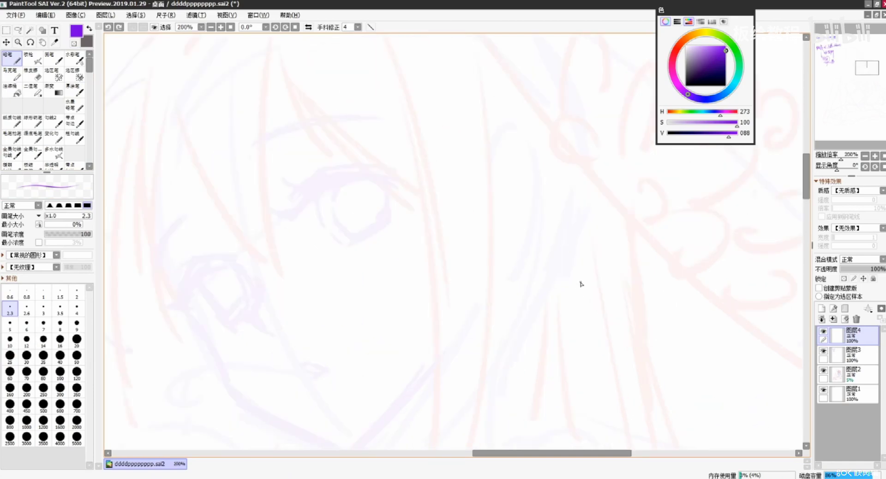
{"action": "scroll", "coordinate": [581, 283], "scroll_direction": "down", "scroll_amount": 3}
{"action": "left_click_drag", "start_coordinate": [570, 294], "coordinate": [555, 343]}
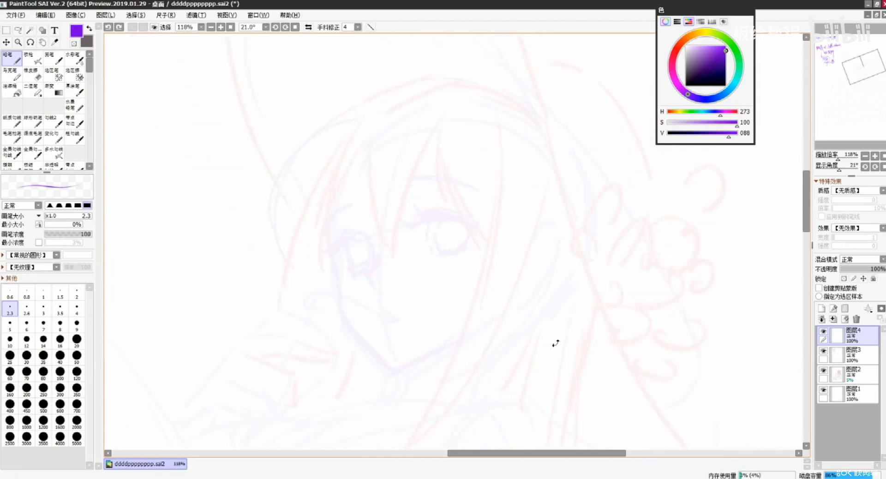
{"action": "left_click_drag", "start_coordinate": [426, 242], "coordinate": [446, 262]}
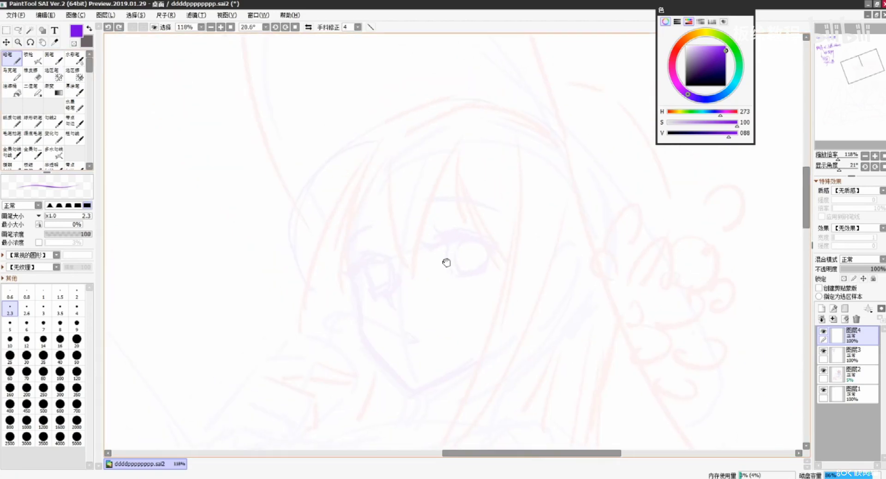
{"action": "left_click_drag", "start_coordinate": [409, 121], "coordinate": [380, 245]}
{"action": "key", "text": "ctrl+z"}
{"action": "left_click_drag", "start_coordinate": [396, 137], "coordinate": [381, 245]}
{"action": "left_click_drag", "start_coordinate": [389, 166], "coordinate": [381, 249]}
{"action": "key", "text": "ctrl+z"}
{"action": "mouse_move", "coordinate": [382, 173]}
{"action": "left_mouse_down"}
{"action": "mouse_move", "coordinate": [374, 228]}
{"action": "mouse_move", "coordinate": [388, 255]}
{"action": "left_mouse_up"}
{"action": "key", "text": "ctrl+z"}
{"action": "mouse_move", "coordinate": [381, 194]}
{"action": "left_mouse_down"}
{"action": "mouse_move", "coordinate": [400, 265]}
{"action": "mouse_move", "coordinate": [394, 250]}
{"action": "left_mouse_up"}
{"action": "key", "text": "ctrl+z"}
{"action": "key", "text": "ctrl+z"}
Extend the bang strand downward and taper it to a pointed tip between the eyes, redoing the rough attempts.
{"action": "mouse_move", "coordinate": [378, 194]}
{"action": "left_mouse_down"}
{"action": "mouse_move", "coordinate": [398, 261]}
{"action": "mouse_move", "coordinate": [405, 256]}
{"action": "mouse_move", "coordinate": [416, 278]}
{"action": "left_mouse_up"}
{"action": "key", "text": "ctrl+z"}
{"action": "left_click_drag", "start_coordinate": [385, 231], "coordinate": [416, 277]}
{"action": "left_click_drag", "start_coordinate": [392, 237], "coordinate": [423, 282]}
{"action": "key", "text": "ctrl+z"}
{"action": "key", "text": "ctrl+z"}
{"action": "left_click_drag", "start_coordinate": [396, 226], "coordinate": [424, 281]}
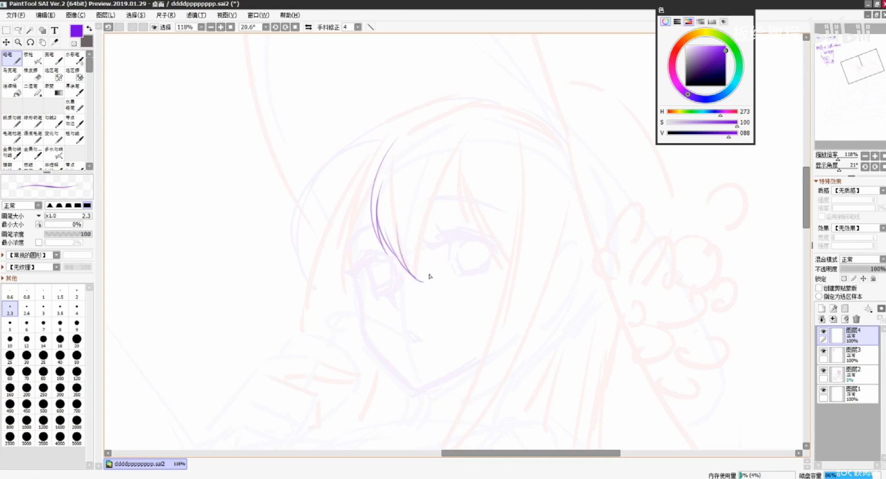
Draw the arched hair lines running from the bangs up to the parting at the crown, undoing unsatisfactory strokes.
{"action": "left_click_drag", "start_coordinate": [403, 201], "coordinate": [469, 109]}
{"action": "key", "text": "ctrl+z"}
{"action": "left_click_drag", "start_coordinate": [404, 182], "coordinate": [485, 103]}
{"action": "key", "text": "ctrl+z"}
{"action": "mouse_move", "coordinate": [430, 133]}
{"action": "left_mouse_down"}
{"action": "mouse_move", "coordinate": [492, 97]}
{"action": "mouse_move", "coordinate": [499, 105]}
{"action": "left_mouse_up"}
{"action": "key", "text": "ctrl+z"}
{"action": "key", "text": "ctrl+z"}
{"action": "key", "text": "ctrl+z"}
{"action": "left_click_drag", "start_coordinate": [409, 123], "coordinate": [467, 96]}
{"action": "key", "text": "ctrl+z"}
{"action": "key", "text": "ctrl+z"}
{"action": "mouse_move", "coordinate": [401, 125]}
{"action": "left_mouse_down"}
{"action": "mouse_move", "coordinate": [486, 93]}
{"action": "mouse_move", "coordinate": [465, 99]}
{"action": "left_mouse_up"}
{"action": "key", "text": "ctrl+z"}
Ink the outer hair contour from the crown down the left side of the face, with a curved lock tip.
{"action": "mouse_move", "coordinate": [381, 125]}
{"action": "left_mouse_down"}
{"action": "mouse_move", "coordinate": [288, 201]}
{"action": "mouse_move", "coordinate": [325, 169]}
{"action": "left_mouse_up"}
{"action": "key", "text": "ctrl+z"}
{"action": "mouse_move", "coordinate": [415, 111]}
{"action": "left_mouse_down"}
{"action": "mouse_move", "coordinate": [341, 188]}
{"action": "mouse_move", "coordinate": [315, 318]}
{"action": "left_mouse_up"}
{"action": "key", "text": "ctrl+z"}
{"action": "mouse_move", "coordinate": [340, 185]}
{"action": "left_mouse_down"}
{"action": "mouse_move", "coordinate": [312, 323]}
{"action": "mouse_move", "coordinate": [301, 318]}
{"action": "mouse_move", "coordinate": [309, 331]}
{"action": "left_mouse_up"}
{"action": "key", "text": "ctrl+z"}
{"action": "key", "text": "ctrl+z"}
{"action": "mouse_move", "coordinate": [331, 224]}
{"action": "left_mouse_down"}
{"action": "mouse_move", "coordinate": [306, 330]}
{"action": "mouse_move", "coordinate": [302, 318]}
{"action": "left_mouse_up"}
{"action": "key", "text": "ctrl+z"}
{"action": "left_click_drag", "start_coordinate": [330, 228], "coordinate": [309, 329]}
{"action": "key", "text": "ctrl+z"}
{"action": "left_click_drag", "start_coordinate": [317, 258], "coordinate": [310, 310]}
{"action": "key", "text": "ctrl+z"}
{"action": "mouse_move", "coordinate": [327, 236]}
{"action": "left_mouse_down"}
{"action": "mouse_move", "coordinate": [310, 288]}
{"action": "mouse_move", "coordinate": [320, 318]}
{"action": "left_mouse_up"}
Draw the central bang strand from the parting down over the forehead and nose bridge, redoing the strokes until clean.
{"action": "left_click_drag", "start_coordinate": [458, 178], "coordinate": [448, 181]}
{"action": "left_click_drag", "start_coordinate": [466, 127], "coordinate": [425, 248]}
{"action": "key", "text": "ctrl+z"}
{"action": "mouse_move", "coordinate": [422, 193]}
{"action": "left_mouse_down"}
{"action": "mouse_move", "coordinate": [434, 262]}
{"action": "mouse_move", "coordinate": [414, 256]}
{"action": "mouse_move", "coordinate": [423, 288]}
{"action": "left_mouse_up"}
{"action": "key", "text": "ctrl+z"}
{"action": "key", "text": "ctrl+z"}
{"action": "key", "text": "ctrl+z"}
{"action": "left_click_drag", "start_coordinate": [423, 186], "coordinate": [411, 293]}
{"action": "key", "text": "ctrl+z"}
{"action": "left_click_drag", "start_coordinate": [419, 201], "coordinate": [414, 305]}
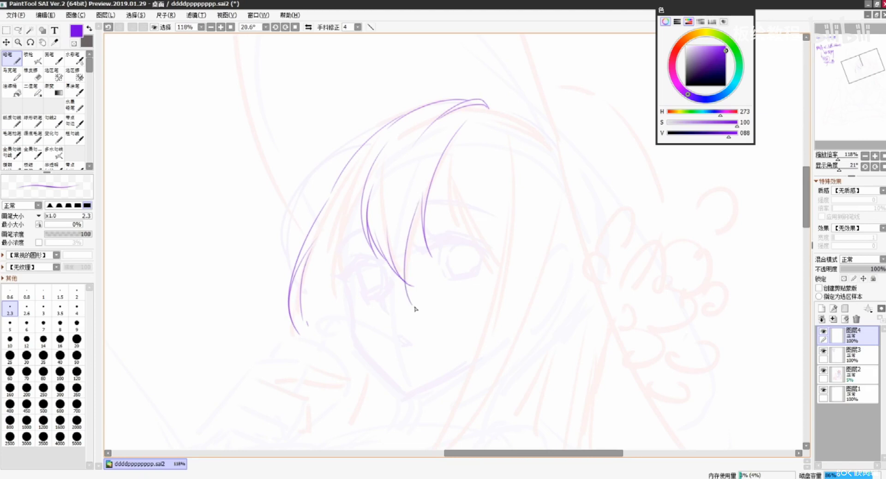
{"action": "key", "text": "ctrl+z"}
{"action": "left_click_drag", "start_coordinate": [423, 191], "coordinate": [412, 303]}
Add a thinner inner strand within the left bangs, curving down to a point above the left eye.
{"action": "left_click_drag", "start_coordinate": [395, 253], "coordinate": [419, 310]}
{"action": "key", "text": "ctrl+z"}
{"action": "left_click_drag", "start_coordinate": [381, 194], "coordinate": [388, 250]}
{"action": "key", "text": "ctrl+z"}
{"action": "left_click_drag", "start_coordinate": [405, 125], "coordinate": [391, 163]}
{"action": "key", "text": "ctrl+z"}
{"action": "key", "text": "ctrl+z"}
{"action": "left_click_drag", "start_coordinate": [408, 117], "coordinate": [397, 216]}
{"action": "key", "text": "ctrl+z"}
{"action": "left_click_drag", "start_coordinate": [385, 180], "coordinate": [391, 206]}
{"action": "key", "text": "ctrl+z"}
{"action": "key", "text": "ctrl+z"}
{"action": "left_click_drag", "start_coordinate": [402, 131], "coordinate": [398, 220]}
{"action": "left_click_drag", "start_coordinate": [386, 191], "coordinate": [401, 223]}
{"action": "key", "text": "ctrl+z"}
{"action": "key", "text": "ctrl+z"}
{"action": "key", "text": "ctrl+z"}
{"action": "mouse_move", "coordinate": [385, 187]}
{"action": "left_mouse_down"}
{"action": "mouse_move", "coordinate": [389, 235]}
{"action": "mouse_move", "coordinate": [385, 188]}
{"action": "mouse_move", "coordinate": [407, 225]}
{"action": "left_mouse_up"}
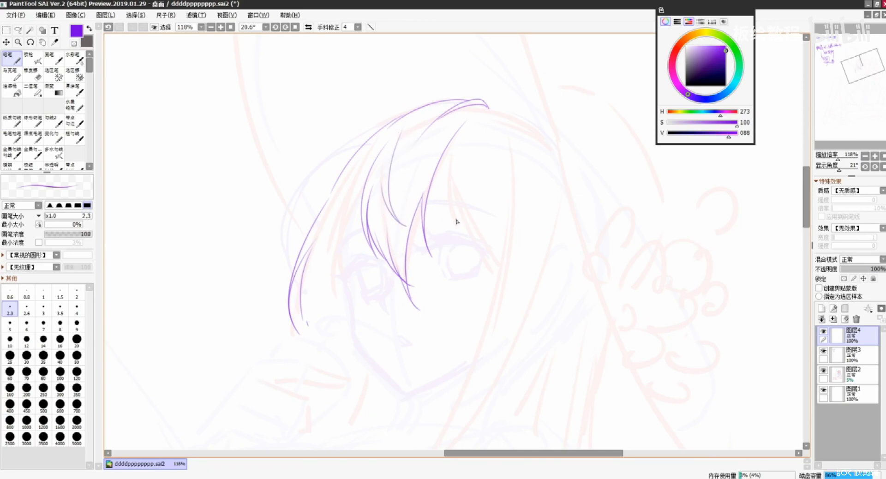
Ink the bang strand sweeping from mid-forehead down across the right eye, undoing the stray strokes.
{"action": "scroll", "coordinate": [457, 222], "scroll_direction": "up", "scroll_amount": 1}
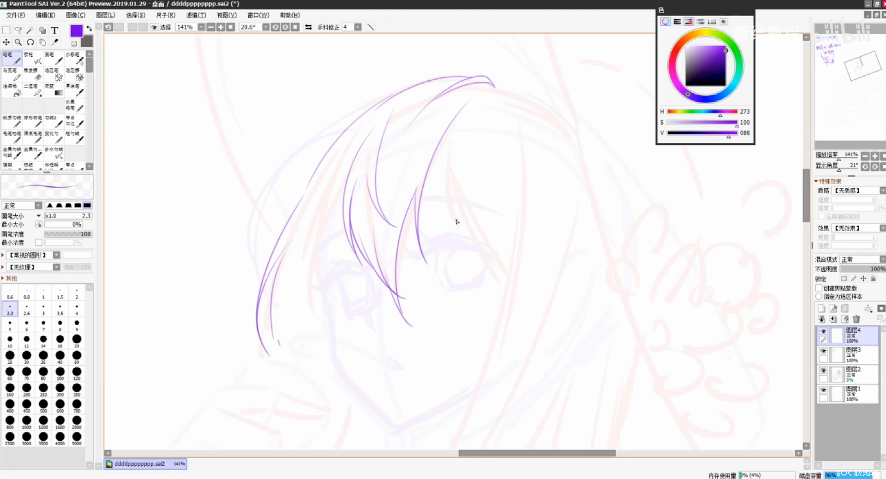
{"action": "mouse_move", "coordinate": [440, 194]}
{"action": "left_mouse_down"}
{"action": "mouse_move", "coordinate": [468, 210]}
{"action": "mouse_move", "coordinate": [485, 161]}
{"action": "mouse_move", "coordinate": [480, 169]}
{"action": "left_mouse_up"}
{"action": "key", "text": "ctrl+z"}
{"action": "key", "text": "ctrl+z"}
{"action": "left_click_drag", "start_coordinate": [450, 212], "coordinate": [481, 169]}
{"action": "key", "text": "ctrl+z"}
{"action": "mouse_move", "coordinate": [451, 211]}
{"action": "left_mouse_down"}
{"action": "mouse_move", "coordinate": [476, 171]}
{"action": "mouse_move", "coordinate": [483, 205]}
{"action": "left_mouse_up"}
{"action": "key", "text": "ctrl+z"}
{"action": "left_click_drag", "start_coordinate": [478, 167], "coordinate": [495, 234]}
{"action": "key", "text": "ctrl+z"}
{"action": "mouse_move", "coordinate": [479, 147]}
{"action": "left_mouse_down"}
{"action": "mouse_move", "coordinate": [501, 250]}
{"action": "mouse_move", "coordinate": [519, 257]}
{"action": "left_mouse_up"}
{"action": "key", "text": "ctrl+z"}
{"action": "left_click_drag", "start_coordinate": [488, 163], "coordinate": [529, 275]}
{"action": "key", "text": "ctrl+z"}
Draw the long hair line from the parting down past the outer side of the right eye.
{"action": "mouse_move", "coordinate": [512, 110]}
{"action": "left_mouse_down"}
{"action": "mouse_move", "coordinate": [522, 120]}
{"action": "mouse_move", "coordinate": [539, 279]}
{"action": "left_mouse_up"}
{"action": "key", "text": "ctrl+z"}
{"action": "key", "text": "ctrl+z"}
{"action": "mouse_move", "coordinate": [526, 191]}
{"action": "left_mouse_down"}
{"action": "mouse_move", "coordinate": [526, 342]}
{"action": "mouse_move", "coordinate": [537, 322]}
{"action": "mouse_move", "coordinate": [502, 374]}
{"action": "left_mouse_up"}
{"action": "key", "text": "ctrl+z"}
{"action": "key", "text": "ctrl+z"}
Add short tapering strokes joining the right bang strand to the long side line, and retry the strand's upper edge.
{"action": "scroll", "coordinate": [533, 243], "scroll_direction": "down", "scroll_amount": 2}
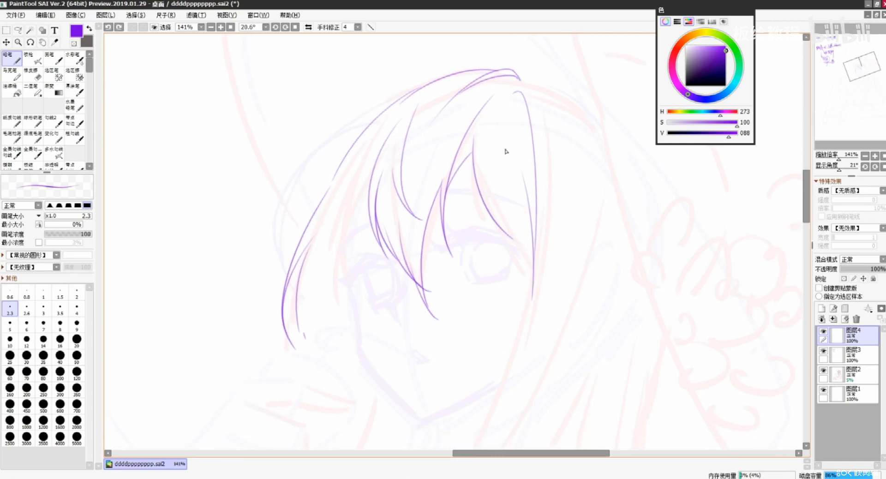
{"action": "key", "text": "ctrl+z"}
{"action": "mouse_move", "coordinate": [509, 177]}
{"action": "left_mouse_down"}
{"action": "mouse_move", "coordinate": [535, 288]}
{"action": "mouse_move", "coordinate": [533, 281]}
{"action": "left_mouse_up"}
{"action": "key", "text": "ctrl+z"}
{"action": "left_click_drag", "start_coordinate": [510, 210], "coordinate": [535, 278]}
{"action": "key", "text": "ctrl+z"}
{"action": "left_click_drag", "start_coordinate": [512, 224], "coordinate": [535, 271]}
{"action": "key", "text": "ctrl+z"}
{"action": "left_click_drag", "start_coordinate": [516, 230], "coordinate": [534, 256]}
{"action": "key", "text": "ctrl+z"}
{"action": "left_click_drag", "start_coordinate": [498, 95], "coordinate": [475, 170]}
{"action": "key", "text": "ctrl+z"}
{"action": "left_click_drag", "start_coordinate": [488, 121], "coordinate": [478, 140]}
{"action": "key", "text": "ctrl+z"}
Extend the long side lock from beside the right eye down past the jaw, undoing and redrawing the curve.
{"action": "left_click_drag", "start_coordinate": [498, 276], "coordinate": [504, 191]}
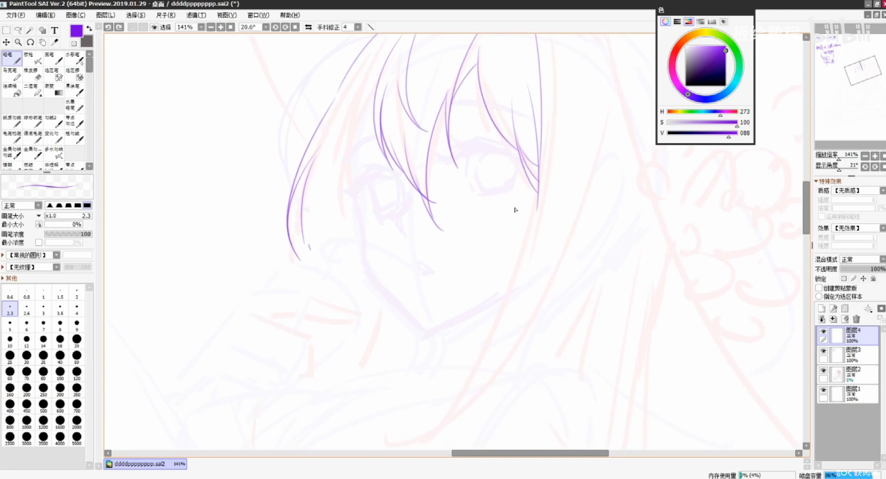
{"action": "mouse_move", "coordinate": [554, 161]}
{"action": "left_mouse_down"}
{"action": "mouse_move", "coordinate": [514, 277]}
{"action": "mouse_move", "coordinate": [427, 396]}
{"action": "left_mouse_up"}
{"action": "key", "text": "ctrl+z"}
{"action": "mouse_move", "coordinate": [530, 217]}
{"action": "left_mouse_down"}
{"action": "mouse_move", "coordinate": [437, 386]}
{"action": "mouse_move", "coordinate": [488, 321]}
{"action": "left_mouse_up"}
{"action": "key", "text": "ctrl+z"}
{"action": "key", "text": "ctrl+z"}
{"action": "left_click_drag", "start_coordinate": [543, 176], "coordinate": [432, 376]}
{"action": "mouse_move", "coordinate": [519, 256]}
{"action": "left_mouse_down"}
{"action": "mouse_move", "coordinate": [424, 366]}
{"action": "mouse_move", "coordinate": [430, 381]}
{"action": "left_mouse_up"}
{"action": "key", "text": "ctrl+z"}
{"action": "key", "text": "ctrl+z"}
{"action": "key", "text": "ctrl+z"}
{"action": "key", "text": "ctrl+z"}
Draw the inward-curving pointed tip of the side lock below the chin, repeating the stroke until it fits.
{"action": "left_click_drag", "start_coordinate": [503, 301], "coordinate": [425, 376]}
{"action": "key", "text": "ctrl+z"}
{"action": "left_click_drag", "start_coordinate": [489, 325], "coordinate": [428, 377]}
{"action": "key", "text": "ctrl+z"}
{"action": "mouse_move", "coordinate": [504, 309]}
{"action": "left_mouse_down"}
{"action": "mouse_move", "coordinate": [430, 420]}
{"action": "mouse_move", "coordinate": [448, 398]}
{"action": "left_mouse_up"}
{"action": "key", "text": "ctrl+z"}
{"action": "key", "text": "ctrl+z"}
{"action": "mouse_move", "coordinate": [510, 292]}
{"action": "left_mouse_down"}
{"action": "mouse_move", "coordinate": [487, 328]}
{"action": "mouse_move", "coordinate": [430, 379]}
{"action": "left_mouse_up"}
{"action": "key", "text": "ctrl+z"}
{"action": "left_click_drag", "start_coordinate": [510, 295], "coordinate": [435, 374]}
{"action": "key", "text": "ctrl+z"}
{"action": "left_click_drag", "start_coordinate": [511, 294], "coordinate": [446, 364]}
{"action": "key", "text": "ctrl+z"}
{"action": "left_click_drag", "start_coordinate": [495, 316], "coordinate": [435, 372]}
{"action": "key", "text": "ctrl+z"}
{"action": "left_click_drag", "start_coordinate": [503, 305], "coordinate": [438, 371]}
{"action": "key", "text": "ctrl+z"}
{"action": "left_click_drag", "start_coordinate": [494, 318], "coordinate": [432, 376]}
{"action": "left_click_drag", "start_coordinate": [485, 332], "coordinate": [442, 413]}
{"action": "key", "text": "ctrl+z"}
{"action": "left_click_drag", "start_coordinate": [548, 228], "coordinate": [590, 296]}
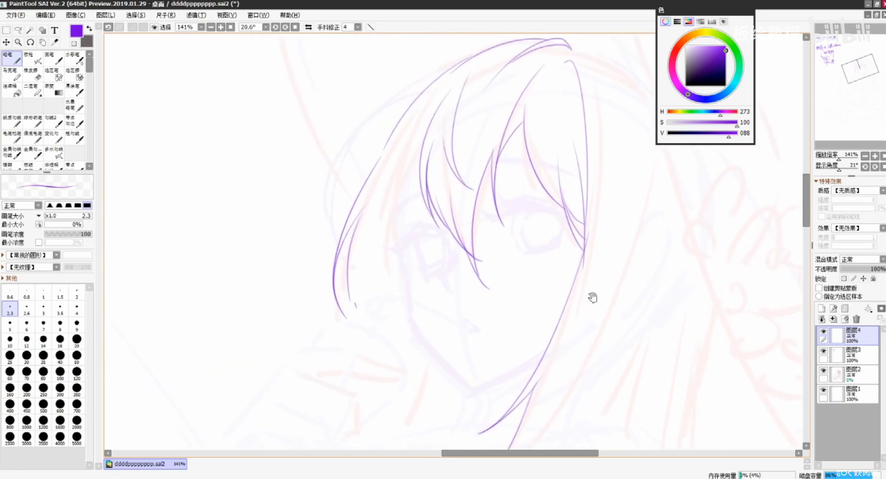
{"action": "left_click_drag", "start_coordinate": [483, 229], "coordinate": [484, 246]}
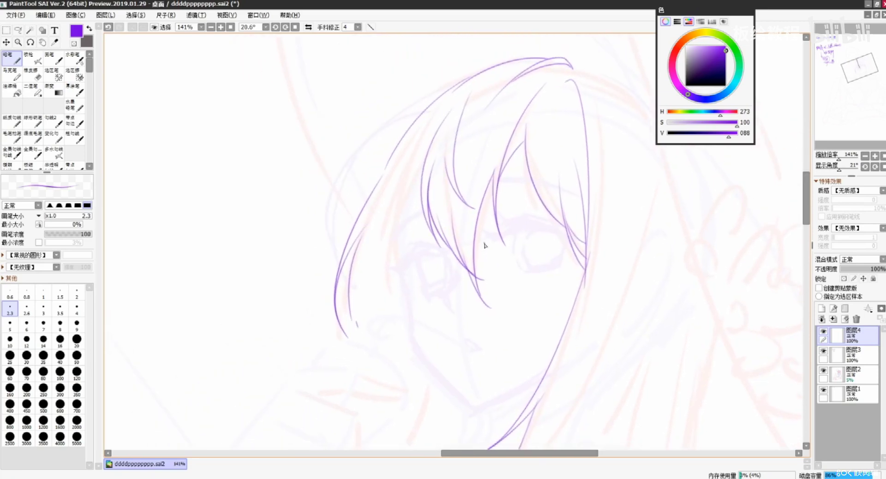
Draw the outer contour of the hair from the crown down the left of the head, redrawing the curve and its inward-turning lower end.
{"action": "left_click_drag", "start_coordinate": [451, 88], "coordinate": [368, 142]}
{"action": "key", "text": "ctrl+z"}
{"action": "mouse_move", "coordinate": [454, 85]}
{"action": "left_mouse_down"}
{"action": "mouse_move", "coordinate": [321, 202]}
{"action": "mouse_move", "coordinate": [325, 209]}
{"action": "left_mouse_up"}
{"action": "key", "text": "ctrl+z"}
{"action": "key", "text": "ctrl+z"}
{"action": "left_click_drag", "start_coordinate": [454, 88], "coordinate": [326, 235]}
{"action": "key", "text": "ctrl+z"}
{"action": "mouse_move", "coordinate": [358, 155]}
{"action": "left_mouse_down"}
{"action": "mouse_move", "coordinate": [331, 198]}
{"action": "mouse_move", "coordinate": [342, 258]}
{"action": "left_mouse_up"}
{"action": "key", "text": "ctrl+z"}
{"action": "key", "text": "ctrl+z"}
{"action": "key", "text": "ctrl+z"}
{"action": "left_click_drag", "start_coordinate": [325, 231], "coordinate": [344, 261]}
Draw a second curved line just inside the left outer hair contour, retrying the stroke until it follows the bulge.
{"action": "mouse_move", "coordinate": [358, 162]}
{"action": "left_mouse_down"}
{"action": "mouse_move", "coordinate": [419, 121]}
{"action": "mouse_move", "coordinate": [387, 138]}
{"action": "mouse_move", "coordinate": [410, 125]}
{"action": "left_mouse_up"}
{"action": "key", "text": "ctrl+z"}
{"action": "key", "text": "ctrl+z"}
{"action": "key", "text": "ctrl+z"}
{"action": "key", "text": "ctrl+z"}
{"action": "left_click_drag", "start_coordinate": [351, 168], "coordinate": [411, 123]}
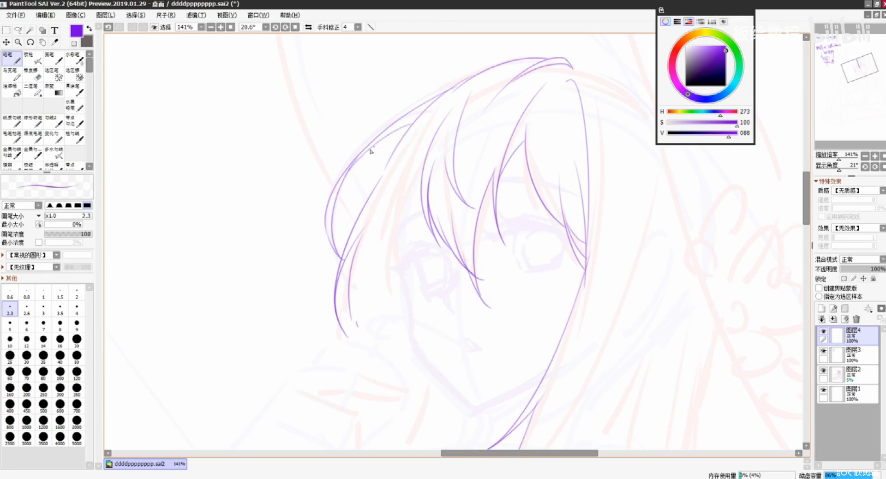
Draw the outer edge of the hair strand falling beside the left eye to cheek level.
{"action": "left_click_drag", "start_coordinate": [397, 243], "coordinate": [389, 214]}
{"action": "left_click_drag", "start_coordinate": [441, 241], "coordinate": [381, 249]}
{"action": "left_click_drag", "start_coordinate": [461, 201], "coordinate": [508, 193]}
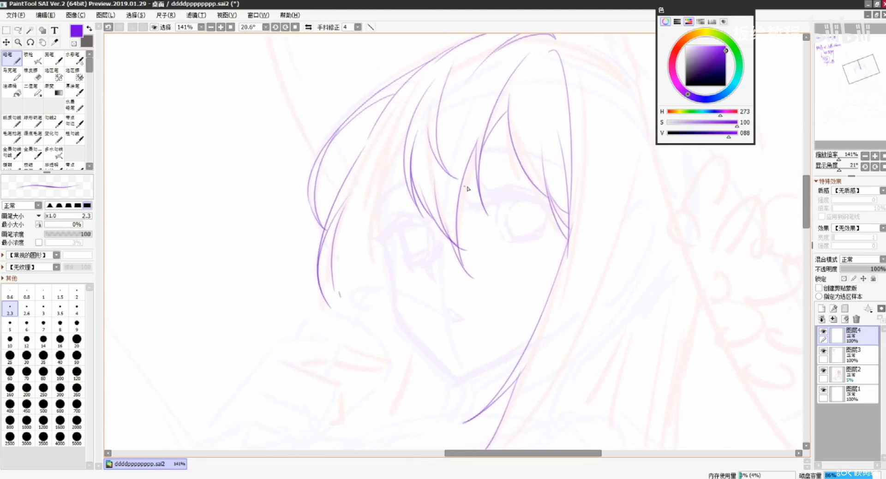
{"action": "scroll", "coordinate": [442, 181], "scroll_direction": "up", "scroll_amount": 1}
{"action": "mouse_move", "coordinate": [356, 154]}
{"action": "left_mouse_down"}
{"action": "mouse_move", "coordinate": [367, 158]}
{"action": "mouse_move", "coordinate": [355, 260]}
{"action": "left_mouse_up"}
{"action": "key", "text": "ctrl+z"}
{"action": "left_click_drag", "start_coordinate": [356, 177], "coordinate": [396, 339]}
Draw the inner edge of the strand beside the left eye, undoing and repeating the long curve until it fits.
{"action": "mouse_move", "coordinate": [401, 141]}
{"action": "left_mouse_down"}
{"action": "mouse_move", "coordinate": [369, 278]}
{"action": "mouse_move", "coordinate": [396, 331]}
{"action": "left_mouse_up"}
{"action": "key", "text": "ctrl+z"}
{"action": "left_click_drag", "start_coordinate": [397, 162], "coordinate": [395, 329]}
{"action": "key", "text": "ctrl+z"}
{"action": "left_click_drag", "start_coordinate": [383, 203], "coordinate": [370, 335]}
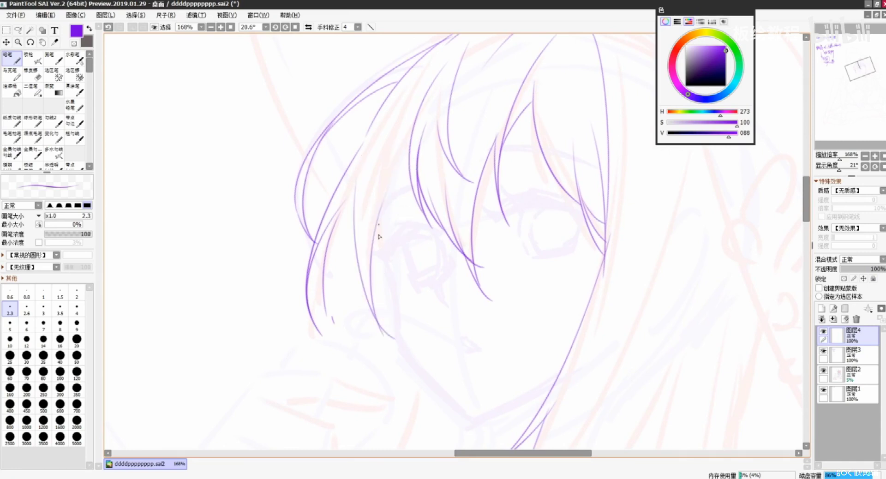
{"action": "key", "text": "ctrl+z"}
{"action": "mouse_move", "coordinate": [404, 146]}
{"action": "left_mouse_down"}
{"action": "mouse_move", "coordinate": [371, 241]}
{"action": "mouse_move", "coordinate": [383, 327]}
{"action": "left_mouse_up"}
Add a short tapering stroke at the lower tip of the strand beside the left eye, redrawing it once.
{"action": "left_click_drag", "start_coordinate": [371, 230], "coordinate": [397, 352]}
{"action": "key", "text": "ctrl+z"}
{"action": "left_click_drag", "start_coordinate": [371, 258], "coordinate": [393, 346]}
{"action": "left_click_drag", "start_coordinate": [404, 308], "coordinate": [359, 303]}
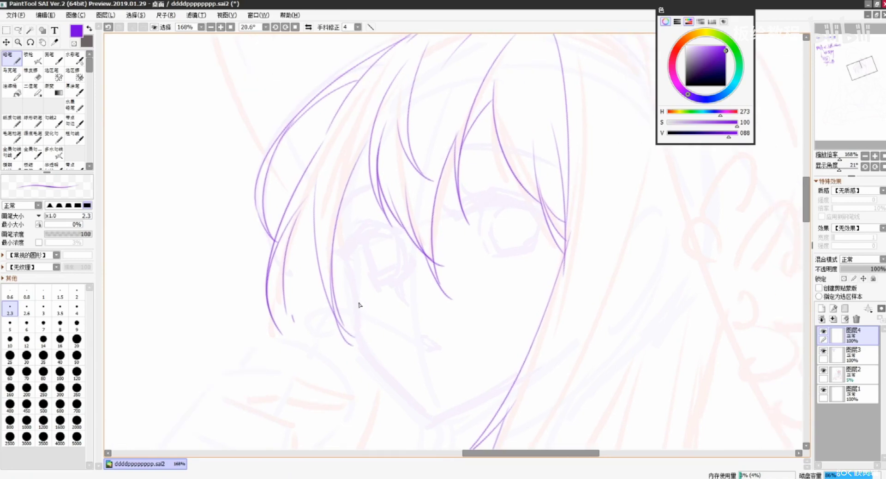
{"action": "scroll", "coordinate": [360, 305], "scroll_direction": "down", "scroll_amount": 3}
{"action": "scroll", "coordinate": [359, 304], "scroll_direction": "up", "scroll_amount": 1}
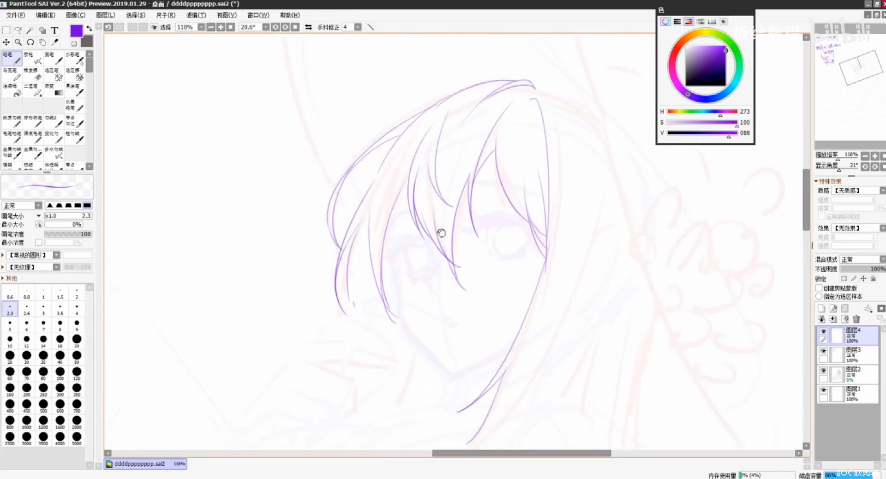
Draw the crown contour curving from the parting down the right of the head, undoing and redrawing the arc until it fits.
{"action": "scroll", "coordinate": [457, 215], "scroll_direction": "up", "scroll_amount": 1}
{"action": "left_click_drag", "start_coordinate": [504, 176], "coordinate": [463, 256]}
{"action": "key", "text": "ctrl+z"}
{"action": "mouse_move", "coordinate": [515, 138]}
{"action": "left_mouse_down"}
{"action": "mouse_move", "coordinate": [570, 156]}
{"action": "mouse_move", "coordinate": [594, 176]}
{"action": "mouse_move", "coordinate": [523, 133]}
{"action": "left_mouse_up"}
{"action": "key", "text": "ctrl+z"}
{"action": "key", "text": "ctrl+z"}
{"action": "left_click_drag", "start_coordinate": [523, 134], "coordinate": [549, 216]}
{"action": "key", "text": "ctrl+z"}
{"action": "key", "text": "ctrl+z"}
{"action": "mouse_move", "coordinate": [525, 134]}
{"action": "left_mouse_down"}
{"action": "mouse_move", "coordinate": [545, 208]}
{"action": "mouse_move", "coordinate": [583, 180]}
{"action": "mouse_move", "coordinate": [598, 234]}
{"action": "left_mouse_up"}
{"action": "key", "text": "ctrl+z"}
{"action": "key", "text": "ctrl+z"}
{"action": "left_click_drag", "start_coordinate": [573, 169], "coordinate": [595, 243]}
{"action": "key", "text": "ctrl+z"}
{"action": "key", "text": "ctrl+z"}
{"action": "left_click_drag", "start_coordinate": [525, 134], "coordinate": [599, 210]}
{"action": "key", "text": "ctrl+z"}
{"action": "key", "text": "ctrl+y"}
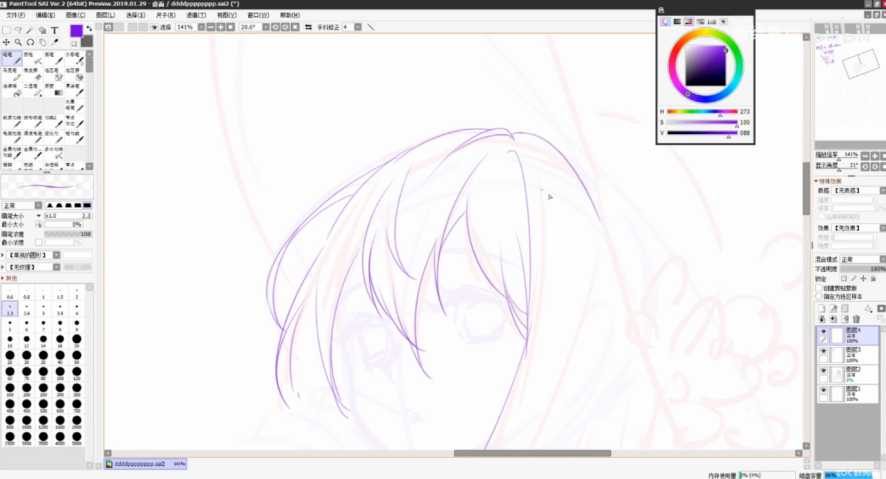
Draw a second long hair line from the parting down alongside the right side line, undoing the strokes that miss the curve.
{"action": "left_click_drag", "start_coordinate": [519, 136], "coordinate": [531, 145]}
{"action": "key", "text": "ctrl+z"}
{"action": "mouse_move", "coordinate": [515, 140]}
{"action": "left_mouse_down"}
{"action": "mouse_move", "coordinate": [526, 137]}
{"action": "mouse_move", "coordinate": [546, 178]}
{"action": "mouse_move", "coordinate": [529, 317]}
{"action": "left_mouse_up"}
{"action": "key", "text": "ctrl+z"}
{"action": "key", "text": "ctrl+z"}
{"action": "key", "text": "ctrl+z"}
{"action": "key", "text": "ctrl+z"}
{"action": "mouse_move", "coordinate": [536, 284]}
{"action": "left_mouse_down"}
{"action": "mouse_move", "coordinate": [531, 194]}
{"action": "mouse_move", "coordinate": [514, 308]}
{"action": "left_mouse_up"}
{"action": "key", "text": "ctrl+z"}
{"action": "key", "text": "ctrl+z"}
{"action": "left_click_drag", "start_coordinate": [539, 175], "coordinate": [496, 342]}
{"action": "key", "text": "ctrl+z"}
{"action": "key", "text": "ctrl+z"}
{"action": "key", "text": "ctrl+z"}
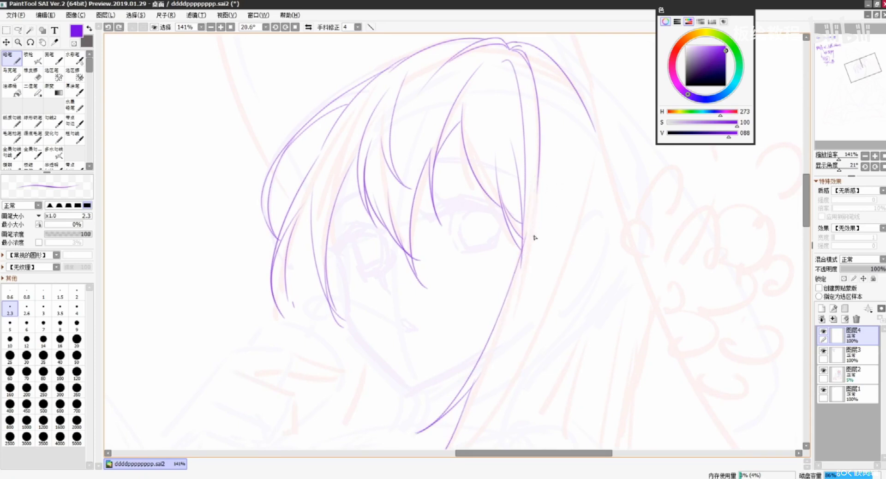
Erase the overshooting line ends where the right bang strands meet the long side line, using a size 16 eraser.
{"action": "key", "text": "e"}
{"action": "key", "text": "bracketleft"}
{"action": "key", "text": "bracketleft"}
{"action": "key", "text": "bracketleft"}
{"action": "key", "text": "bracketleft"}
{"action": "key", "text": "bracketleft"}
{"action": "key", "text": "bracketleft"}
{"action": "key", "text": "bracketleft"}
{"action": "key", "text": "bracketleft"}
{"action": "key", "text": "bracketleft"}
{"action": "key", "text": "bracketleft"}
{"action": "key", "text": "bracketleft"}
{"action": "key", "text": "bracketleft"}
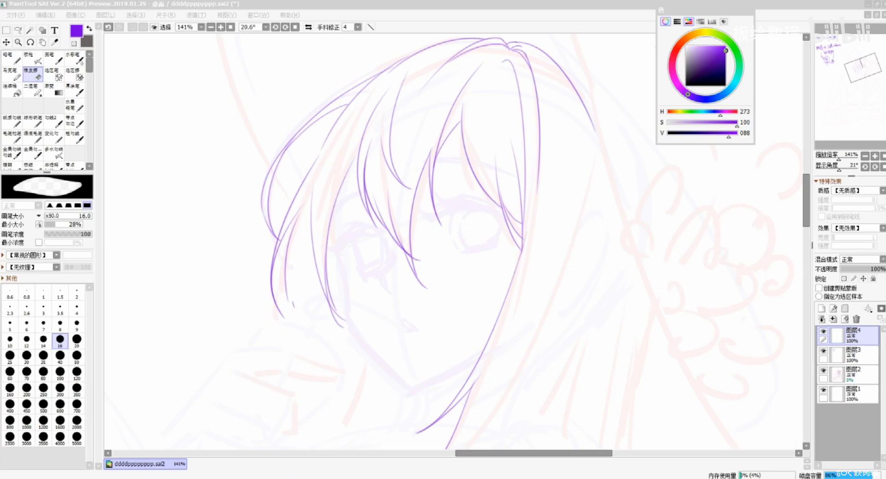
{"action": "left_click", "coordinate": [592, 255]}
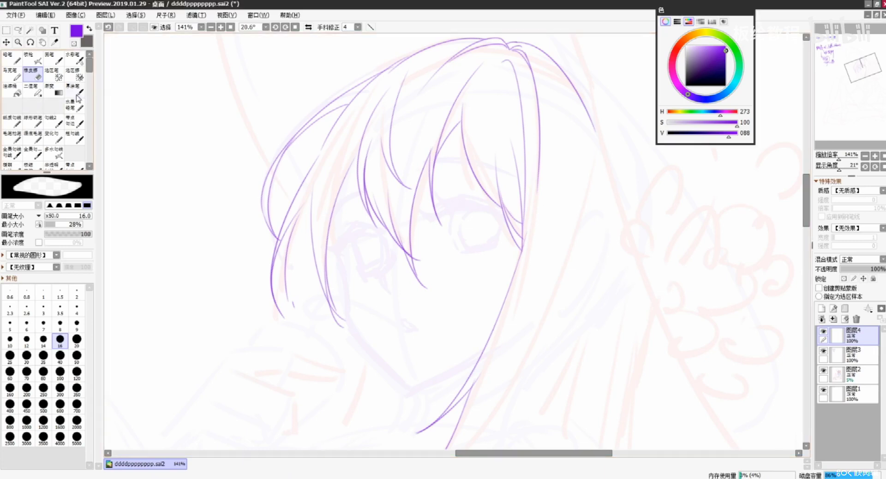
Return to the size 2.3 pencil and try long strokes for the right side lock's outer edge, from eye level past the jaw.
{"action": "left_click", "coordinate": [17, 57]}
{"action": "scroll", "coordinate": [451, 359], "scroll_direction": "down", "scroll_amount": 3}
{"action": "left_click_drag", "start_coordinate": [467, 344], "coordinate": [404, 412]}
{"action": "key", "text": "ctrl+z"}
{"action": "left_click_drag", "start_coordinate": [554, 208], "coordinate": [520, 307]}
{"action": "left_click_drag", "start_coordinate": [537, 140], "coordinate": [525, 248]}
{"action": "key", "text": "ctrl+z"}
{"action": "mouse_move", "coordinate": [528, 116]}
{"action": "left_mouse_down"}
{"action": "mouse_move", "coordinate": [532, 242]}
{"action": "mouse_move", "coordinate": [486, 400]}
{"action": "left_mouse_up"}
{"action": "key", "text": "ctrl+z"}
{"action": "left_click_drag", "start_coordinate": [525, 133], "coordinate": [473, 406]}
{"action": "key", "text": "ctrl+z"}
{"action": "left_click_drag", "start_coordinate": [532, 159], "coordinate": [459, 431]}
{"action": "left_click_drag", "start_coordinate": [487, 387], "coordinate": [512, 272]}
{"action": "key", "text": "ctrl+z"}
{"action": "left_click_drag", "start_coordinate": [526, 178], "coordinate": [535, 238]}
Draw the right side lock's outer edge down past the chin, and add a shorter line inside its lower part.
{"action": "left_click_drag", "start_coordinate": [556, 98], "coordinate": [548, 276]}
{"action": "key", "text": "ctrl+z"}
{"action": "left_click_drag", "start_coordinate": [545, 177], "coordinate": [500, 421]}
{"action": "left_click_drag", "start_coordinate": [527, 258], "coordinate": [482, 432]}
{"action": "key", "text": "ctrl+z"}
{"action": "key", "text": "ctrl+z"}
{"action": "left_click_drag", "start_coordinate": [553, 118], "coordinate": [541, 279]}
{"action": "mouse_move", "coordinate": [522, 289]}
{"action": "left_mouse_down"}
{"action": "mouse_move", "coordinate": [513, 361]}
{"action": "mouse_move", "coordinate": [479, 430]}
{"action": "left_mouse_up"}
{"action": "mouse_move", "coordinate": [522, 318]}
{"action": "left_mouse_down"}
{"action": "mouse_move", "coordinate": [549, 300]}
{"action": "mouse_move", "coordinate": [504, 418]}
{"action": "left_mouse_up"}
{"action": "key", "text": "ctrl+z"}
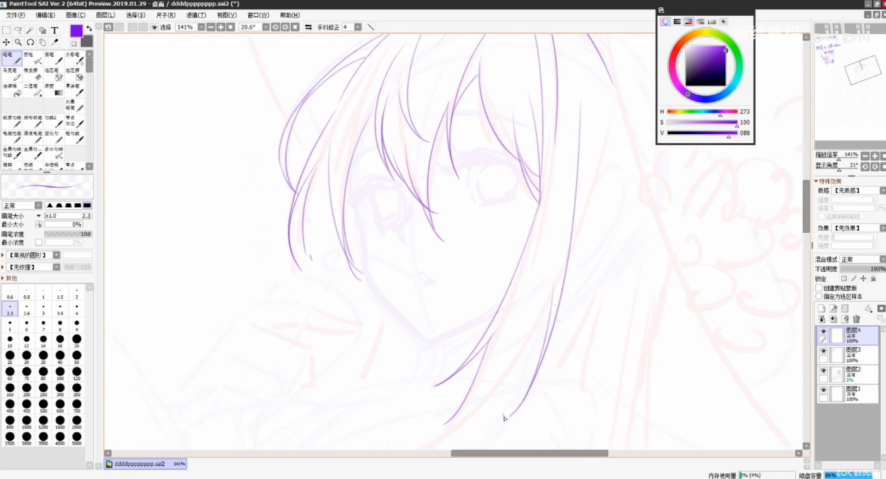
Redraw the side lock's inner lower line sweeping under the chin, and shape its curled tip with repeated short strokes.
{"action": "key", "text": "ctrl+z"}
{"action": "left_click_drag", "start_coordinate": [553, 284], "coordinate": [428, 437]}
{"action": "mouse_move", "coordinate": [504, 376]}
{"action": "left_mouse_down"}
{"action": "mouse_move", "coordinate": [546, 316]}
{"action": "mouse_move", "coordinate": [446, 376]}
{"action": "left_mouse_up"}
{"action": "key", "text": "ctrl+z"}
{"action": "key", "text": "ctrl+z"}
{"action": "mouse_move", "coordinate": [517, 337]}
{"action": "left_mouse_down"}
{"action": "mouse_move", "coordinate": [436, 367]}
{"action": "mouse_move", "coordinate": [498, 365]}
{"action": "mouse_move", "coordinate": [480, 376]}
{"action": "left_mouse_up"}
{"action": "key", "text": "ctrl+z"}
{"action": "left_click_drag", "start_coordinate": [413, 354], "coordinate": [483, 376]}
{"action": "key", "text": "ctrl+z"}
{"action": "mouse_move", "coordinate": [413, 354]}
{"action": "left_mouse_down"}
{"action": "mouse_move", "coordinate": [470, 372]}
{"action": "mouse_move", "coordinate": [431, 362]}
{"action": "mouse_move", "coordinate": [454, 370]}
{"action": "left_mouse_up"}
{"action": "key", "text": "ctrl+z"}
Add a short stroke along the inside of the side lock's curl below the chin, redrawing it until it joins.
{"action": "left_click_drag", "start_coordinate": [541, 254], "coordinate": [532, 261]}
{"action": "key", "text": "ctrl+z"}
{"action": "mouse_move", "coordinate": [457, 381]}
{"action": "left_mouse_down"}
{"action": "mouse_move", "coordinate": [503, 365]}
{"action": "mouse_move", "coordinate": [530, 329]}
{"action": "left_mouse_up"}
{"action": "key", "text": "ctrl+z"}
{"action": "left_click_drag", "start_coordinate": [494, 363], "coordinate": [524, 338]}
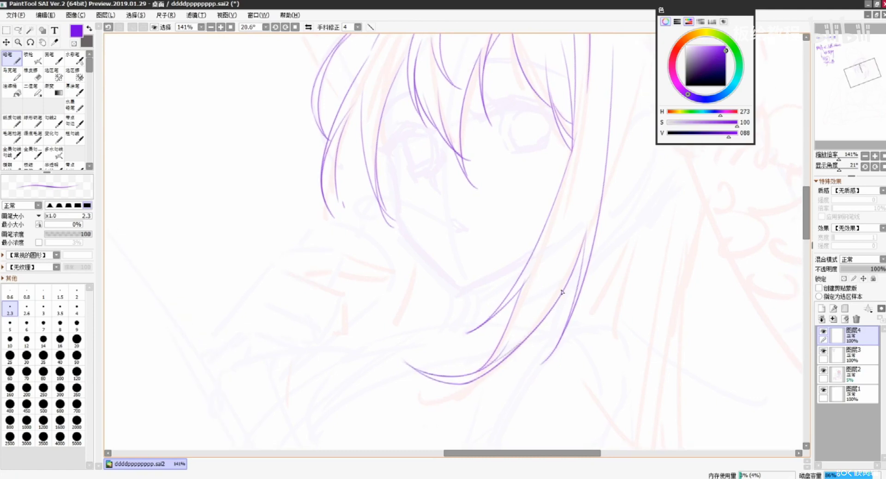
{"action": "left_click_drag", "start_coordinate": [562, 243], "coordinate": [544, 300]}
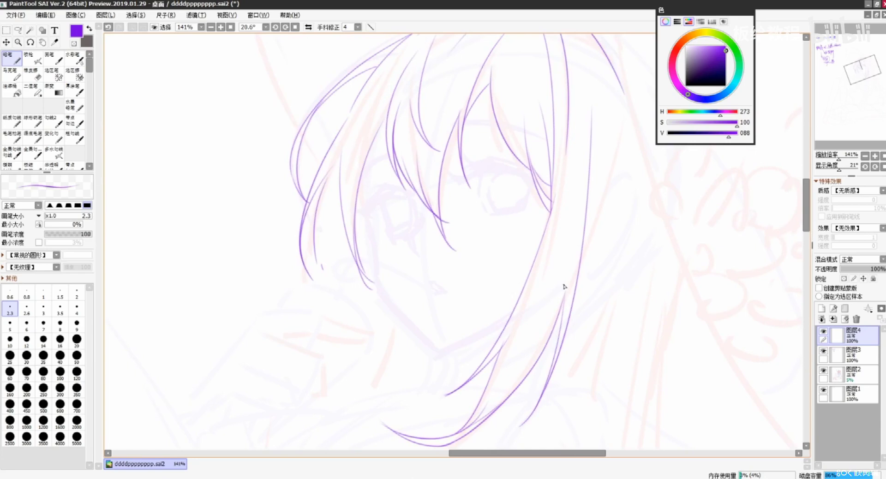
{"action": "scroll", "coordinate": [553, 268], "scroll_direction": "up", "scroll_amount": 3}
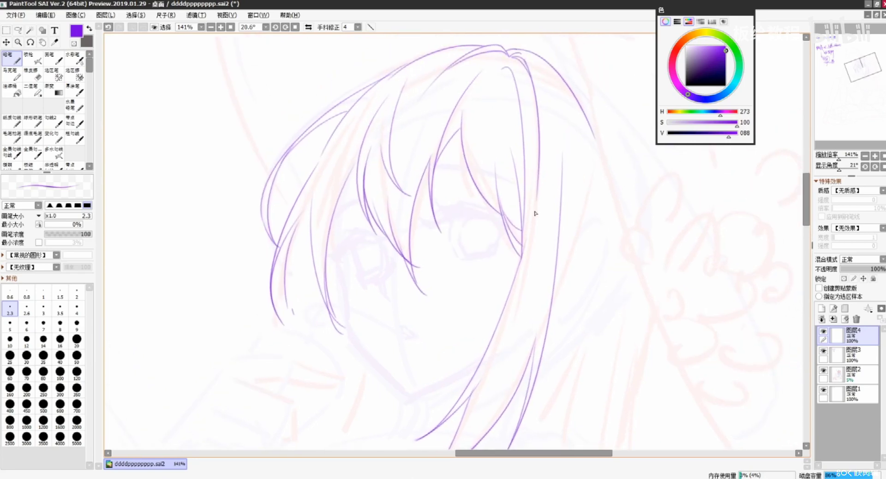
{"action": "key", "text": "ctrl+z"}
{"action": "left_click_drag", "start_coordinate": [537, 207], "coordinate": [496, 364]}
{"action": "key", "text": "ctrl+z"}
{"action": "left_click_drag", "start_coordinate": [524, 259], "coordinate": [485, 384]}
{"action": "key", "text": "ctrl+z"}
{"action": "left_click_drag", "start_coordinate": [526, 277], "coordinate": [462, 425]}
{"action": "key", "text": "ctrl+z"}
{"action": "scroll", "coordinate": [546, 212], "scroll_direction": "right", "scroll_amount": 2}
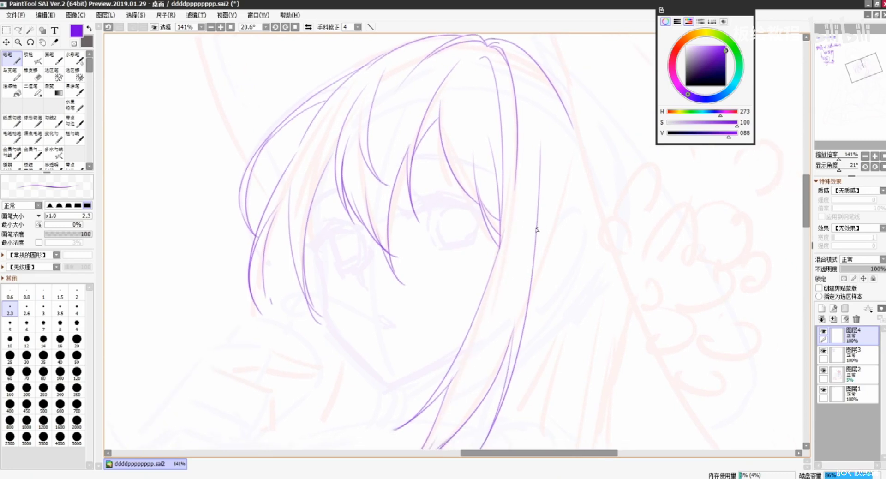
Draw the tapering hair strand falling in front of the right ear, undoing and repeating its strokes.
{"action": "left_click_drag", "start_coordinate": [543, 79], "coordinate": [556, 206]}
{"action": "left_click_drag", "start_coordinate": [552, 143], "coordinate": [549, 249]}
{"action": "key", "text": "ctrl+z"}
{"action": "key", "text": "ctrl+z"}
{"action": "left_click_drag", "start_coordinate": [548, 93], "coordinate": [545, 250]}
{"action": "left_click_drag", "start_coordinate": [556, 146], "coordinate": [553, 254]}
{"action": "key", "text": "ctrl+z"}
{"action": "key", "text": "ctrl+z"}
Draw the upper outline of the right ear, curving from the side hair over the top and down its outer edge.
{"action": "mouse_move", "coordinate": [559, 168]}
{"action": "left_mouse_down"}
{"action": "mouse_move", "coordinate": [538, 257]}
{"action": "mouse_move", "coordinate": [582, 228]}
{"action": "mouse_move", "coordinate": [572, 223]}
{"action": "left_mouse_up"}
{"action": "key", "text": "ctrl+z"}
{"action": "key", "text": "ctrl+z"}
{"action": "mouse_move", "coordinate": [571, 223]}
{"action": "left_mouse_down"}
{"action": "mouse_move", "coordinate": [576, 245]}
{"action": "mouse_move", "coordinate": [569, 280]}
{"action": "left_mouse_up"}
{"action": "key", "text": "ctrl+z"}
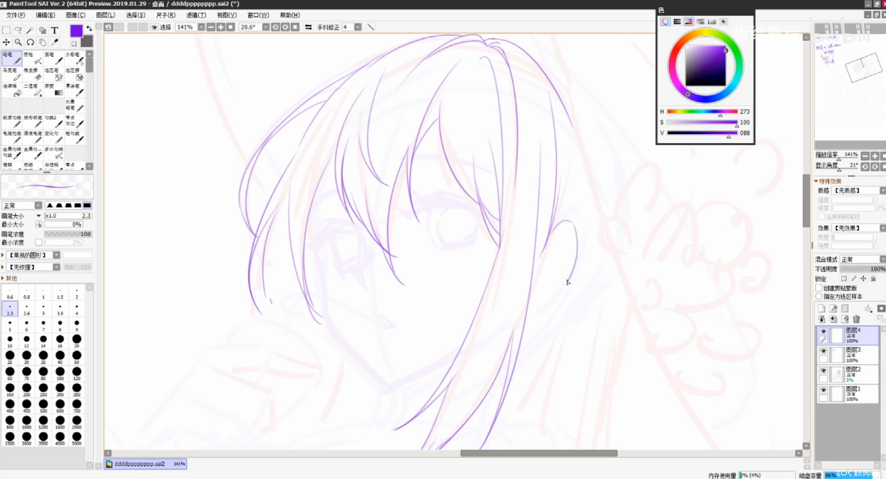
Extend the ear's outer outline down to the lobe, undoing and repeating the stroke until it meets the side hair.
{"action": "left_click_drag", "start_coordinate": [528, 311], "coordinate": [526, 312]}
{"action": "key", "text": "ctrl+z"}
{"action": "left_click_drag", "start_coordinate": [570, 280], "coordinate": [532, 309]}
{"action": "key", "text": "ctrl+z"}
{"action": "left_click_drag", "start_coordinate": [569, 279], "coordinate": [535, 306]}
{"action": "scroll", "coordinate": [535, 300], "scroll_direction": "up", "scroll_amount": 1}
{"action": "key", "text": "ctrl+z"}
Draw the inner fold along the ear's front and the curved line inside its lower part.
{"action": "left_click_drag", "start_coordinate": [524, 267], "coordinate": [510, 317]}
{"action": "key", "text": "ctrl+z"}
{"action": "left_click_drag", "start_coordinate": [528, 238], "coordinate": [509, 322]}
{"action": "key", "text": "ctrl+z"}
{"action": "left_click_drag", "start_coordinate": [525, 291], "coordinate": [562, 249]}
{"action": "key", "text": "ctrl+z"}
{"action": "left_click_drag", "start_coordinate": [532, 280], "coordinate": [559, 250]}
{"action": "key", "text": "ctrl+z"}
Refine the ear's inner lines and outline the small loop inside its upper part.
{"action": "mouse_move", "coordinate": [532, 279]}
{"action": "left_mouse_down"}
{"action": "mouse_move", "coordinate": [556, 258]}
{"action": "mouse_move", "coordinate": [557, 276]}
{"action": "mouse_move", "coordinate": [557, 265]}
{"action": "mouse_move", "coordinate": [530, 293]}
{"action": "mouse_move", "coordinate": [527, 286]}
{"action": "mouse_move", "coordinate": [527, 317]}
{"action": "left_mouse_up"}
{"action": "key", "text": "ctrl+z"}
{"action": "key", "text": "ctrl+z"}
{"action": "key", "text": "ctrl+z"}
{"action": "key", "text": "ctrl+z"}
{"action": "key", "text": "ctrl+z"}
{"action": "mouse_move", "coordinate": [528, 315]}
{"action": "left_mouse_down"}
{"action": "mouse_move", "coordinate": [557, 290]}
{"action": "mouse_move", "coordinate": [546, 280]}
{"action": "mouse_move", "coordinate": [564, 254]}
{"action": "mouse_move", "coordinate": [585, 249]}
{"action": "left_mouse_up"}
{"action": "key", "text": "ctrl+z"}
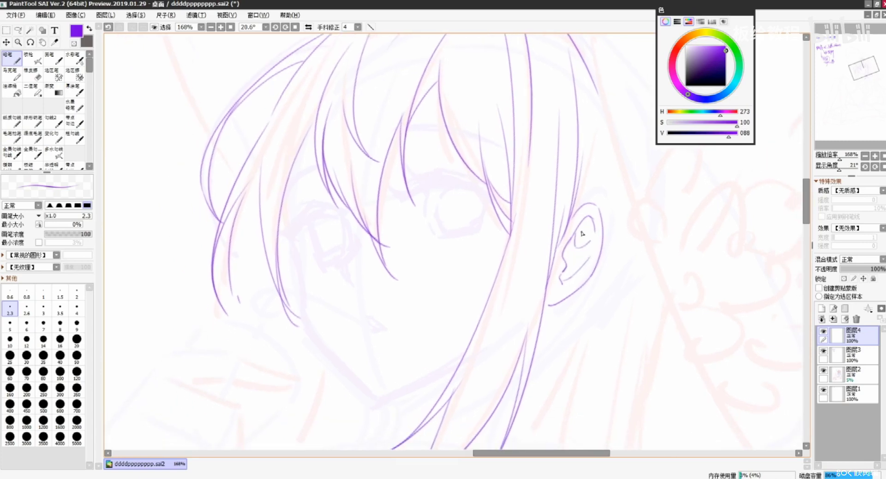
{"action": "scroll", "coordinate": [582, 233], "scroll_direction": "down", "scroll_amount": 1}
{"action": "scroll", "coordinate": [582, 234], "scroll_direction": "up", "scroll_amount": 1}
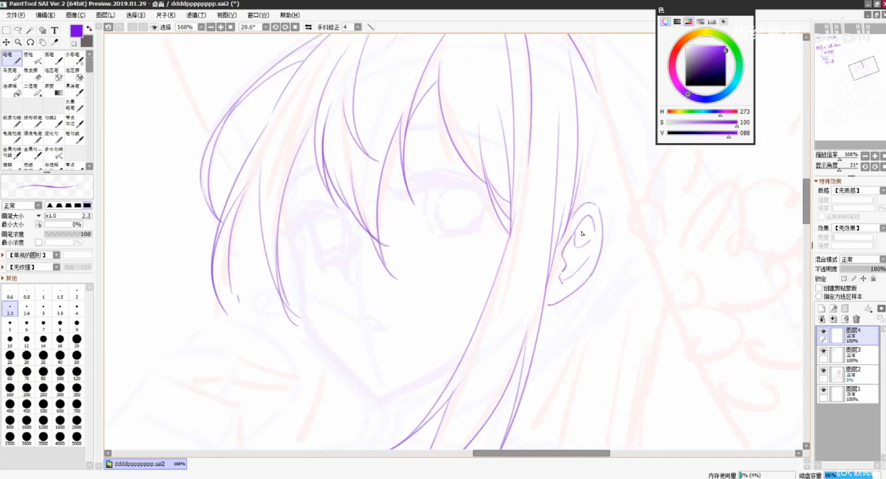
Draw the left cheek contour from behind the side hair downward, repeating the stroke until it follows the sketch.
{"action": "left_click_drag", "start_coordinate": [431, 292], "coordinate": [476, 295]}
{"action": "left_click_drag", "start_coordinate": [331, 240], "coordinate": [346, 294]}
{"action": "key", "text": "ctrl+z"}
{"action": "key", "text": "ctrl+z"}
{"action": "key", "text": "ctrl+z"}
{"action": "key", "text": "ctrl+z"}
{"action": "left_click_drag", "start_coordinate": [324, 238], "coordinate": [343, 287]}
{"action": "key", "text": "ctrl+z"}
{"action": "left_click_drag", "start_coordinate": [325, 245], "coordinate": [353, 332]}
{"action": "key", "text": "ctrl+z"}
{"action": "key", "text": "ctrl+z"}
Draw the left jaw line from the cheek down to the chin, undoing and repeating the stroke.
{"action": "mouse_move", "coordinate": [341, 291]}
{"action": "left_mouse_down"}
{"action": "mouse_move", "coordinate": [353, 338]}
{"action": "mouse_move", "coordinate": [402, 395]}
{"action": "left_mouse_up"}
{"action": "key", "text": "ctrl+z"}
{"action": "key", "text": "ctrl+z"}
{"action": "left_click_drag", "start_coordinate": [351, 331], "coordinate": [416, 406]}
{"action": "key", "text": "ctrl+z"}
{"action": "key", "text": "ctrl+z"}
{"action": "left_click_drag", "start_coordinate": [354, 339], "coordinate": [411, 406]}
{"action": "key", "text": "ctrl+z"}
{"action": "left_click_drag", "start_coordinate": [364, 346], "coordinate": [412, 395]}
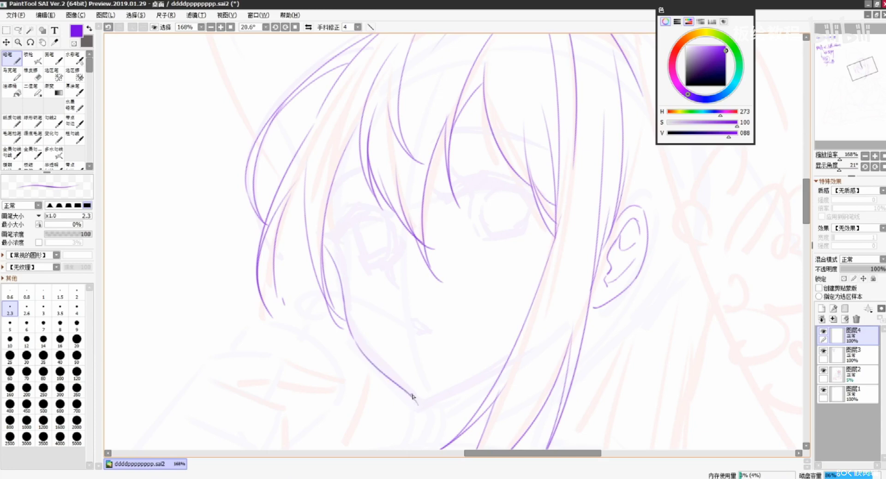
Redraw the jaw line into the pointed chin, reworking the strokes at its tip.
{"action": "key", "text": "ctrl+z"}
{"action": "key", "text": "ctrl+z"}
{"action": "left_click_drag", "start_coordinate": [353, 337], "coordinate": [413, 399]}
{"action": "key", "text": "ctrl+z"}
{"action": "mouse_move", "coordinate": [362, 350]}
{"action": "left_mouse_down"}
{"action": "mouse_move", "coordinate": [422, 406]}
{"action": "mouse_move", "coordinate": [424, 365]}
{"action": "mouse_move", "coordinate": [446, 366]}
{"action": "mouse_move", "coordinate": [435, 370]}
{"action": "mouse_move", "coordinate": [424, 429]}
{"action": "left_mouse_up"}
{"action": "key", "text": "ctrl+z"}
{"action": "key", "text": "ctrl+z"}
{"action": "key", "text": "ctrl+z"}
{"action": "key", "text": "ctrl+z"}
{"action": "key", "text": "ctrl+z"}
Draw the short curved neck line from beneath the chin down to the side lock, repeating the stroke.
{"action": "mouse_move", "coordinate": [416, 380]}
{"action": "left_mouse_down"}
{"action": "mouse_move", "coordinate": [425, 428]}
{"action": "mouse_move", "coordinate": [420, 387]}
{"action": "mouse_move", "coordinate": [425, 420]}
{"action": "left_mouse_up"}
{"action": "key", "text": "ctrl+z"}
{"action": "key", "text": "ctrl+z"}
{"action": "key", "text": "ctrl+z"}
{"action": "key", "text": "ctrl+z"}
{"action": "key", "text": "ctrl+z"}
{"action": "left_click_drag", "start_coordinate": [419, 382], "coordinate": [421, 425]}
{"action": "key", "text": "ctrl+z"}
{"action": "left_click_drag", "start_coordinate": [419, 383], "coordinate": [420, 425]}
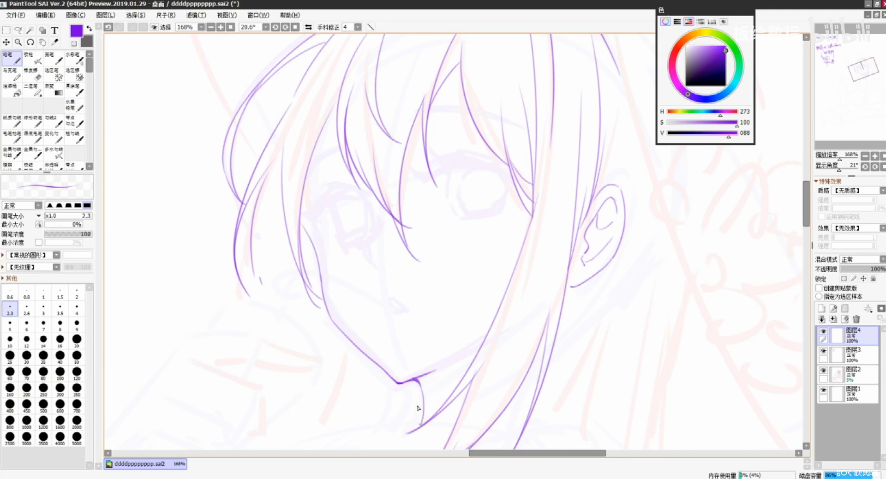
{"action": "scroll", "coordinate": [418, 407], "scroll_direction": "down", "scroll_amount": 1}
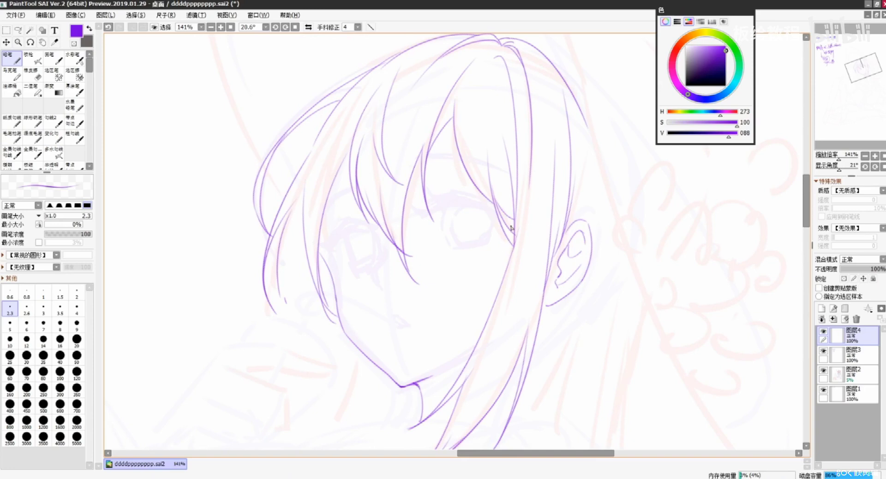
Add a short diagonal line inside the hair's left edge where the large arch above the head meets it.
{"action": "scroll", "coordinate": [511, 228], "scroll_direction": "up", "scroll_amount": 1}
{"action": "left_click_drag", "start_coordinate": [590, 272], "coordinate": [637, 356]}
{"action": "scroll", "coordinate": [637, 352], "scroll_direction": "up", "scroll_amount": 1}
{"action": "scroll", "coordinate": [636, 349], "scroll_direction": "down", "scroll_amount": 3}
{"action": "left_click_drag", "start_coordinate": [438, 190], "coordinate": [421, 295]}
{"action": "left_click_drag", "start_coordinate": [410, 231], "coordinate": [409, 258]}
{"action": "key", "text": "ctrl+z"}
{"action": "left_click_drag", "start_coordinate": [356, 406], "coordinate": [369, 428]}
{"action": "key", "text": "ctrl+z"}
{"action": "key", "text": "ctrl+z"}
{"action": "key", "text": "ctrl+y"}
{"action": "key", "text": "ctrl+z"}
{"action": "key", "text": "ctrl+y"}
Draw the lower left edge of the large arch above the head down to the hair, redoing the stroke several times.
{"action": "left_click_drag", "start_coordinate": [305, 245], "coordinate": [353, 390]}
{"action": "key", "text": "ctrl+z"}
{"action": "left_click_drag", "start_coordinate": [303, 220], "coordinate": [329, 349]}
{"action": "key", "text": "ctrl+z"}
{"action": "mouse_move", "coordinate": [303, 249]}
{"action": "left_mouse_down"}
{"action": "mouse_move", "coordinate": [322, 342]}
{"action": "mouse_move", "coordinate": [356, 406]}
{"action": "left_mouse_up"}
{"action": "key", "text": "ctrl+z"}
{"action": "left_click_drag", "start_coordinate": [324, 347], "coordinate": [351, 404]}
{"action": "key", "text": "ctrl+z"}
{"action": "key", "text": "ctrl+z"}
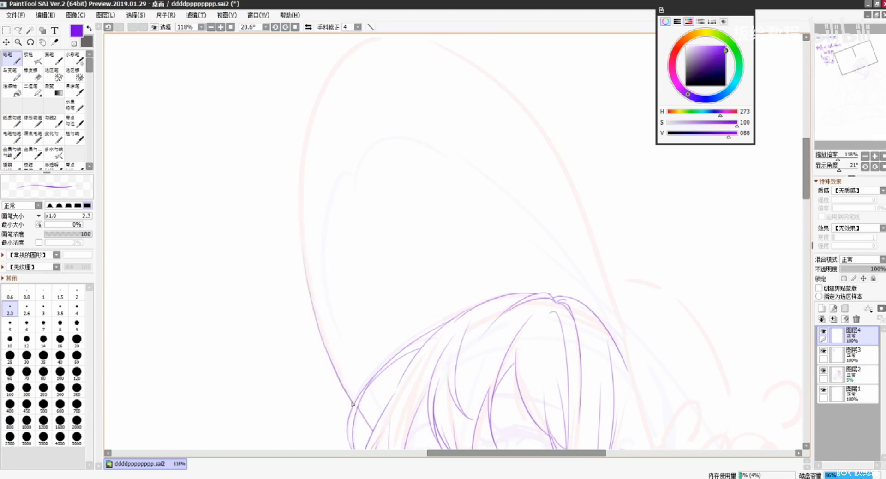
{"action": "key", "text": "ctrl+z"}
{"action": "key", "text": "ctrl+z"}
{"action": "left_click_drag", "start_coordinate": [319, 328], "coordinate": [356, 405]}
{"action": "key", "text": "ctrl+z"}
{"action": "left_click_drag", "start_coordinate": [316, 237], "coordinate": [354, 347]}
Draw the upper left edge of the large arch along the faded sketch, undoing and repeating the long stroke.
{"action": "left_click_drag", "start_coordinate": [343, 380], "coordinate": [359, 197]}
{"action": "key", "text": "ctrl+z"}
{"action": "mouse_move", "coordinate": [339, 360]}
{"action": "left_mouse_down"}
{"action": "mouse_move", "coordinate": [344, 245]}
{"action": "mouse_move", "coordinate": [417, 149]}
{"action": "left_mouse_up"}
{"action": "key", "text": "ctrl+z"}
{"action": "mouse_move", "coordinate": [338, 367]}
{"action": "left_mouse_down"}
{"action": "mouse_move", "coordinate": [389, 160]}
{"action": "mouse_move", "coordinate": [404, 150]}
{"action": "left_mouse_up"}
{"action": "key", "text": "ctrl+z"}
{"action": "mouse_move", "coordinate": [338, 361]}
{"action": "left_mouse_down"}
{"action": "mouse_move", "coordinate": [388, 178]}
{"action": "mouse_move", "coordinate": [342, 356]}
{"action": "mouse_move", "coordinate": [411, 151]}
{"action": "left_mouse_up"}
{"action": "key", "text": "ctrl+z"}
{"action": "key", "text": "ctrl+z"}
{"action": "mouse_move", "coordinate": [340, 360]}
{"action": "left_mouse_down"}
{"action": "mouse_move", "coordinate": [364, 211]}
{"action": "mouse_move", "coordinate": [418, 145]}
{"action": "left_mouse_up"}
{"action": "key", "text": "ctrl+z"}
{"action": "key", "text": "ctrl+z"}
{"action": "left_click_drag", "start_coordinate": [342, 280], "coordinate": [342, 330]}
{"action": "key", "text": "ctrl+z"}
{"action": "left_click_drag", "start_coordinate": [357, 207], "coordinate": [339, 311]}
{"action": "key", "text": "ctrl+z"}
{"action": "mouse_move", "coordinate": [355, 208]}
{"action": "left_mouse_down"}
{"action": "mouse_move", "coordinate": [341, 327]}
{"action": "mouse_move", "coordinate": [337, 310]}
{"action": "left_mouse_up"}
{"action": "key", "text": "ctrl+z"}
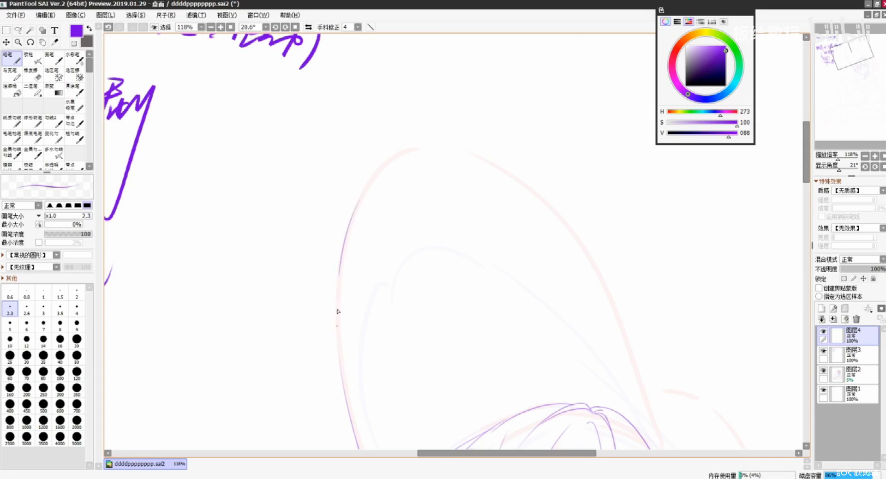
Join the upper and lower strokes of the arch's left edge with a smooth middle stroke.
{"action": "key", "text": "ctrl+z"}
{"action": "left_click_drag", "start_coordinate": [339, 263], "coordinate": [349, 398]}
{"action": "key", "text": "ctrl+z"}
{"action": "left_click_drag", "start_coordinate": [337, 319], "coordinate": [344, 392]}
{"action": "key", "text": "ctrl+z"}
{"action": "left_click_drag", "start_coordinate": [339, 277], "coordinate": [351, 407]}
{"action": "key", "text": "ctrl+z"}
{"action": "left_click_drag", "start_coordinate": [342, 253], "coordinate": [342, 371]}
Try long strokes over the top of the arch toward its right side, undoing each one.
{"action": "left_click_drag", "start_coordinate": [382, 268], "coordinate": [354, 262]}
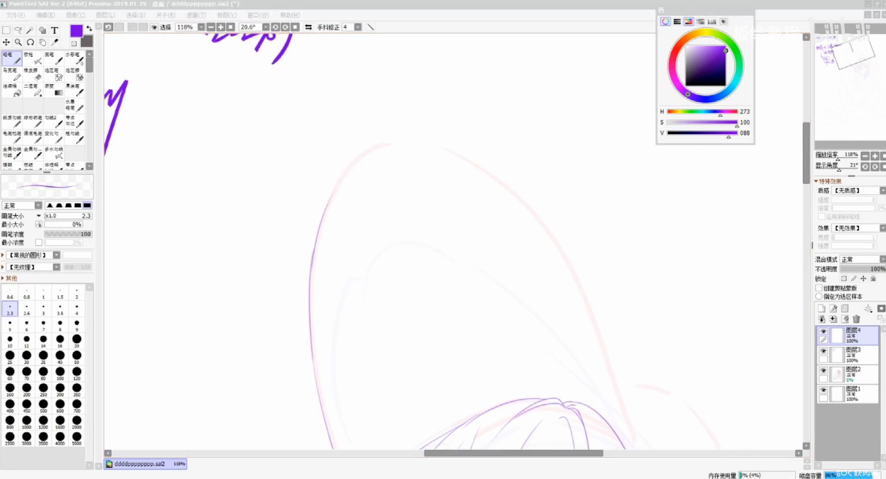
{"action": "left_click", "coordinate": [420, 199]}
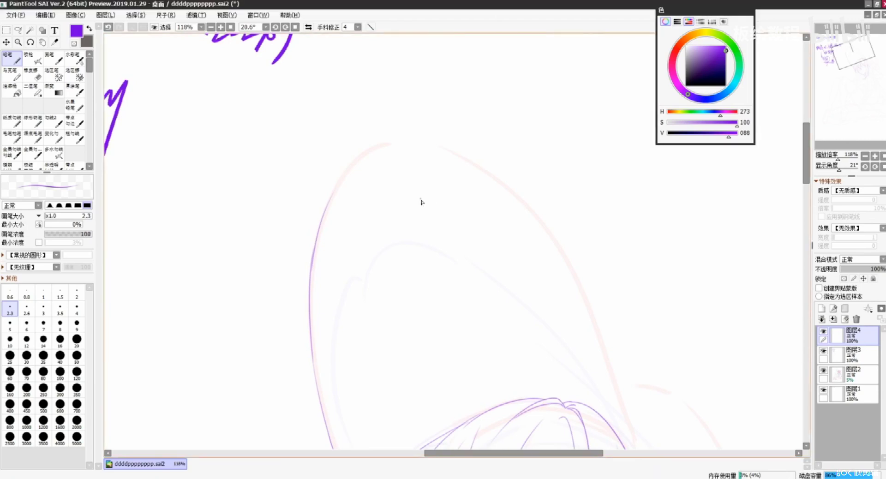
{"action": "left_click_drag", "start_coordinate": [358, 165], "coordinate": [424, 141]}
{"action": "key", "text": "ctrl+z"}
{"action": "left_click_drag", "start_coordinate": [339, 186], "coordinate": [444, 151]}
{"action": "key", "text": "ctrl+z"}
{"action": "mouse_move", "coordinate": [335, 191]}
{"action": "left_mouse_down"}
{"action": "mouse_move", "coordinate": [494, 179]}
{"action": "mouse_move", "coordinate": [601, 342]}
{"action": "left_mouse_up"}
{"action": "key", "text": "ctrl+z"}
Draw the arch's right edge sloping down to the right side of the hair, repeating the strokes.
{"action": "left_click_drag", "start_coordinate": [494, 178], "coordinate": [593, 347]}
{"action": "mouse_move", "coordinate": [591, 378]}
{"action": "left_mouse_down"}
{"action": "mouse_move", "coordinate": [507, 286]}
{"action": "mouse_move", "coordinate": [546, 371]}
{"action": "left_mouse_up"}
{"action": "key", "text": "ctrl+z"}
{"action": "mouse_move", "coordinate": [510, 261]}
{"action": "left_mouse_down"}
{"action": "mouse_move", "coordinate": [565, 411]}
{"action": "mouse_move", "coordinate": [495, 309]}
{"action": "left_mouse_up"}
{"action": "key", "text": "ctrl+z"}
{"action": "key", "text": "ctrl+z"}
{"action": "left_click_drag", "start_coordinate": [474, 209], "coordinate": [532, 359]}
{"action": "key", "text": "ctrl+z"}
{"action": "left_click_drag", "start_coordinate": [445, 140], "coordinate": [470, 205]}
{"action": "key", "text": "ctrl+z"}
{"action": "left_click_drag", "start_coordinate": [451, 143], "coordinate": [481, 234]}
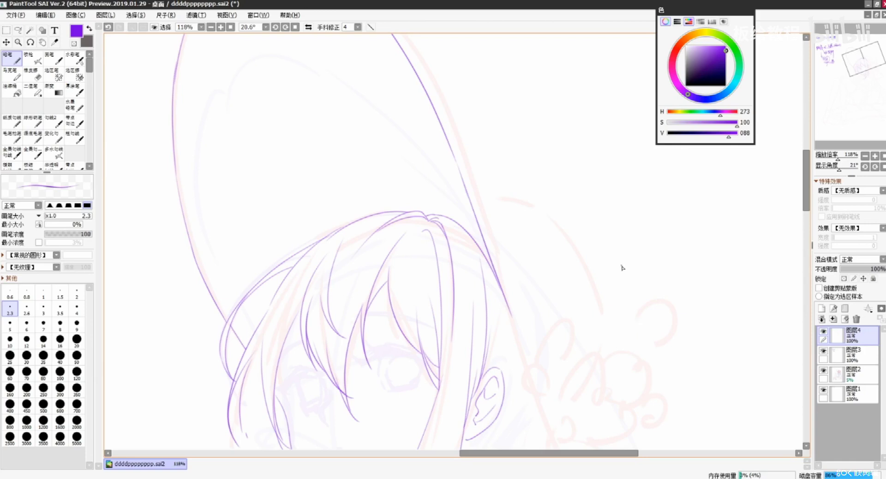
Rework the short hair contour stroke where the arch's right edge meets the top of the head.
{"action": "left_click_drag", "start_coordinate": [585, 307], "coordinate": [632, 237]}
{"action": "left_click_drag", "start_coordinate": [618, 297], "coordinate": [603, 297]}
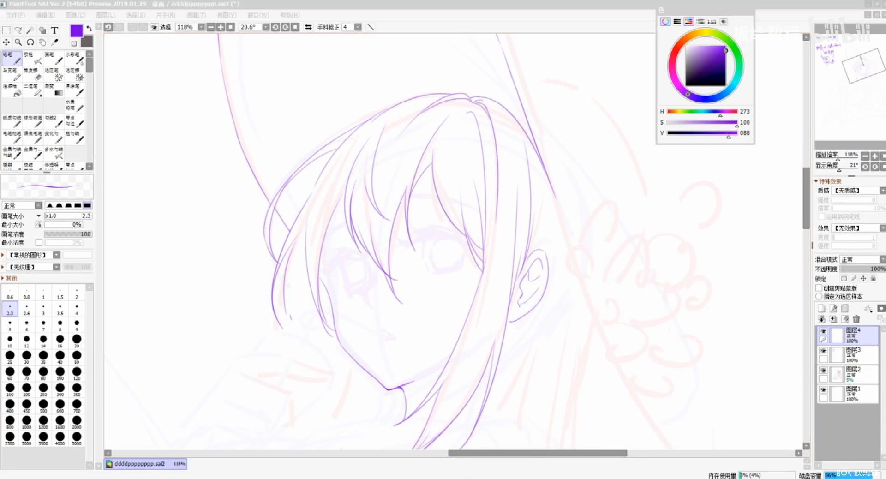
{"action": "left_click", "coordinate": [546, 202]}
{"action": "scroll", "coordinate": [547, 203], "scroll_direction": "up", "scroll_amount": 5}
{"action": "key", "text": "ctrl+z"}
{"action": "left_click_drag", "start_coordinate": [512, 230], "coordinate": [545, 254]}
{"action": "key", "text": "ctrl+z"}
{"action": "key", "text": "ctrl+z"}
{"action": "key", "text": "ctrl+z"}
{"action": "key", "text": "ctrl+y"}
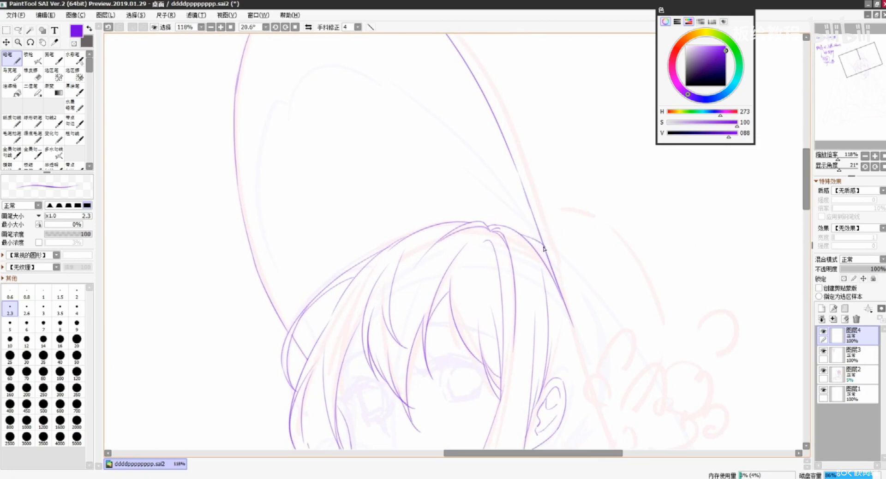
Extend the arch's right edge downward past the hair and ear with long sloping strokes, redrawing until it runs smoothly.
{"action": "key", "text": "ctrl+z"}
{"action": "key", "text": "ctrl+y"}
{"action": "mouse_move", "coordinate": [544, 249]}
{"action": "left_mouse_down"}
{"action": "mouse_move", "coordinate": [514, 213]}
{"action": "mouse_move", "coordinate": [501, 165]}
{"action": "left_mouse_up"}
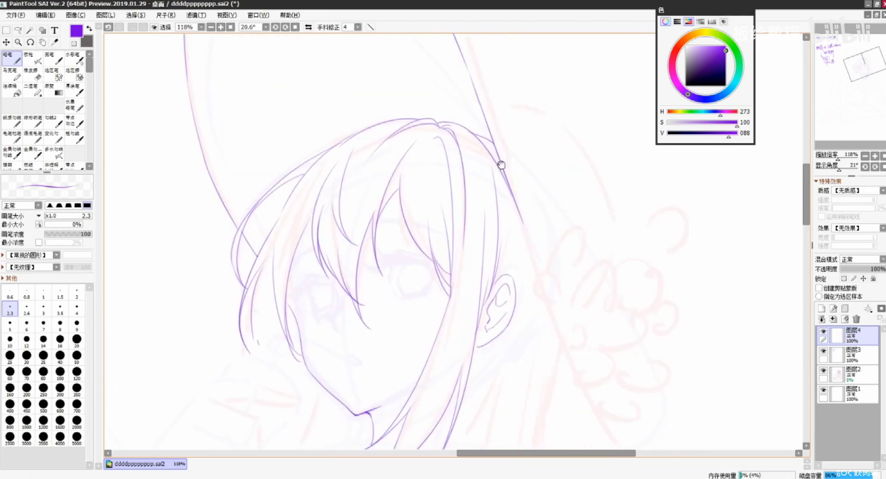
{"action": "left_click_drag", "start_coordinate": [535, 271], "coordinate": [554, 320]}
{"action": "key", "text": "ctrl+z"}
{"action": "left_click_drag", "start_coordinate": [513, 199], "coordinate": [558, 318]}
{"action": "key", "text": "ctrl+z"}
{"action": "left_click_drag", "start_coordinate": [512, 196], "coordinate": [563, 332]}
{"action": "key", "text": "ctrl+z"}
{"action": "left_click_drag", "start_coordinate": [513, 198], "coordinate": [571, 346]}
{"action": "left_click_drag", "start_coordinate": [589, 384], "coordinate": [522, 258]}
{"action": "key", "text": "ctrl+z"}
{"action": "mouse_move", "coordinate": [501, 219]}
{"action": "left_mouse_down"}
{"action": "mouse_move", "coordinate": [627, 391]}
{"action": "mouse_move", "coordinate": [578, 328]}
{"action": "left_mouse_up"}
Draw the curved lower edge and corner where the arch's long right edge ends, repeating the strokes.
{"action": "mouse_move", "coordinate": [573, 305]}
{"action": "left_mouse_down"}
{"action": "mouse_move", "coordinate": [586, 363]}
{"action": "mouse_move", "coordinate": [559, 373]}
{"action": "mouse_move", "coordinate": [589, 348]}
{"action": "mouse_move", "coordinate": [485, 365]}
{"action": "left_mouse_up"}
{"action": "key", "text": "ctrl+z"}
{"action": "key", "text": "ctrl+z"}
{"action": "key", "text": "ctrl+z"}
{"action": "key", "text": "ctrl+z"}
{"action": "left_click_drag", "start_coordinate": [431, 323], "coordinate": [572, 322]}
{"action": "key", "text": "ctrl+z"}
{"action": "left_click_drag", "start_coordinate": [438, 338], "coordinate": [577, 343]}
{"action": "key", "text": "ctrl+z"}
{"action": "left_click_drag", "start_coordinate": [576, 308], "coordinate": [573, 349]}
{"action": "key", "text": "ctrl+z"}
{"action": "key", "text": "ctrl+z"}
{"action": "key", "text": "ctrl+z"}
{"action": "left_click_drag", "start_coordinate": [579, 314], "coordinate": [577, 347]}
{"action": "key", "text": "ctrl+z"}
{"action": "key", "text": "ctrl+z"}
{"action": "left_click_drag", "start_coordinate": [573, 305], "coordinate": [578, 346]}
Draw the line curving from the base of the neck out along the near-chin shoulder, below the face.
{"action": "left_click_drag", "start_coordinate": [516, 281], "coordinate": [569, 318]}
{"action": "left_click_drag", "start_coordinate": [503, 273], "coordinate": [546, 299]}
{"action": "mouse_move", "coordinate": [540, 240]}
{"action": "left_mouse_down"}
{"action": "mouse_move", "coordinate": [540, 310]}
{"action": "mouse_move", "coordinate": [471, 360]}
{"action": "left_mouse_up"}
{"action": "left_click_drag", "start_coordinate": [467, 201], "coordinate": [587, 203]}
{"action": "mouse_move", "coordinate": [509, 304]}
{"action": "left_mouse_down"}
{"action": "mouse_move", "coordinate": [547, 255]}
{"action": "mouse_move", "coordinate": [593, 228]}
{"action": "left_mouse_up"}
{"action": "mouse_move", "coordinate": [436, 273]}
{"action": "left_mouse_down"}
{"action": "mouse_move", "coordinate": [486, 247]}
{"action": "mouse_move", "coordinate": [443, 272]}
{"action": "left_mouse_up"}
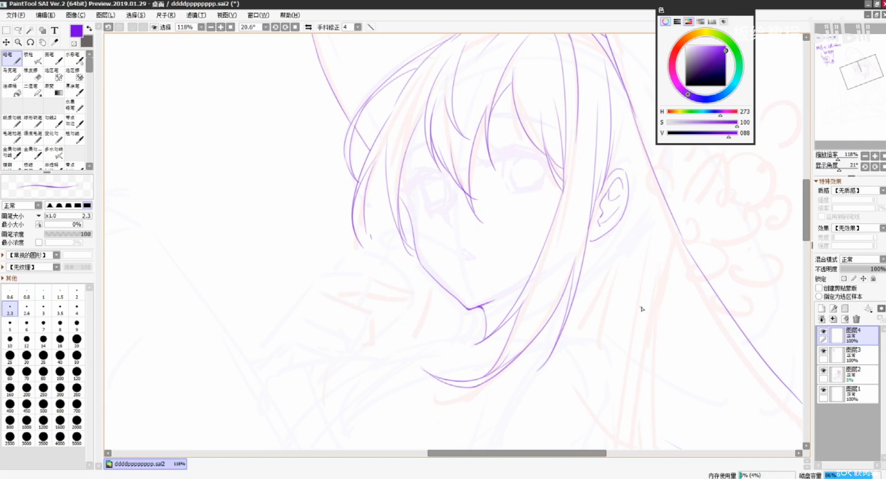
{"action": "left_click_drag", "start_coordinate": [642, 309], "coordinate": [635, 268]}
{"action": "left_click_drag", "start_coordinate": [545, 305], "coordinate": [536, 299]}
{"action": "scroll", "coordinate": [530, 290], "scroll_direction": "up", "scroll_amount": 1}
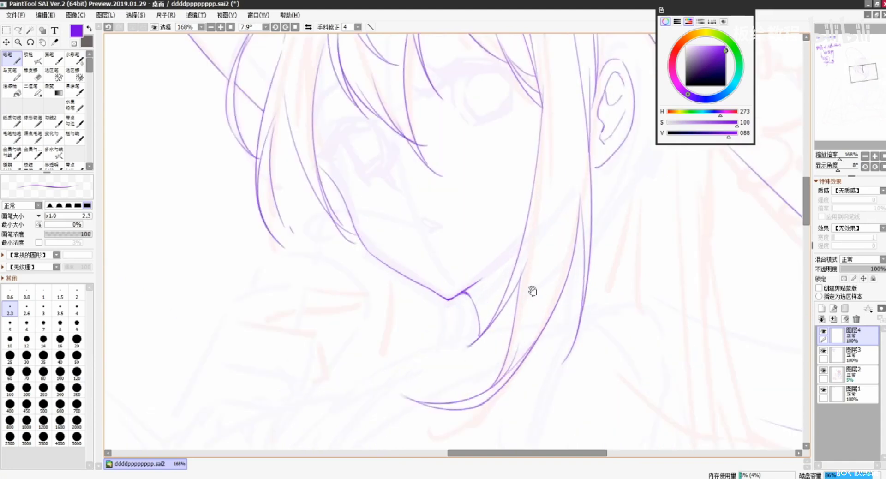
{"action": "scroll", "coordinate": [569, 207], "scroll_direction": "up", "scroll_amount": 1}
{"action": "key", "text": "ctrl+z"}
{"action": "left_click_drag", "start_coordinate": [582, 215], "coordinate": [457, 263]}
{"action": "key", "text": "ctrl+z"}
{"action": "key", "text": "ctrl+z"}
{"action": "key", "text": "ctrl+z"}
{"action": "key", "text": "ctrl+z"}
{"action": "mouse_move", "coordinate": [515, 242]}
{"action": "left_mouse_down"}
{"action": "mouse_move", "coordinate": [450, 282]}
{"action": "mouse_move", "coordinate": [491, 245]}
{"action": "mouse_move", "coordinate": [442, 276]}
{"action": "left_mouse_up"}
{"action": "key", "text": "ctrl+z"}
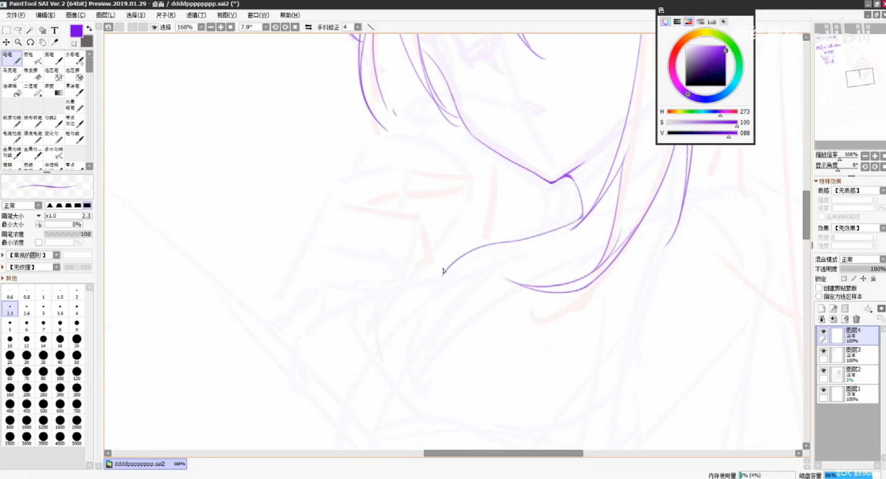
Add a short angled stroke at the lower end of the shoulder line, redrawing it several times.
{"action": "scroll", "coordinate": [442, 271], "scroll_direction": "down", "scroll_amount": 1}
{"action": "left_click_drag", "start_coordinate": [536, 263], "coordinate": [581, 262]}
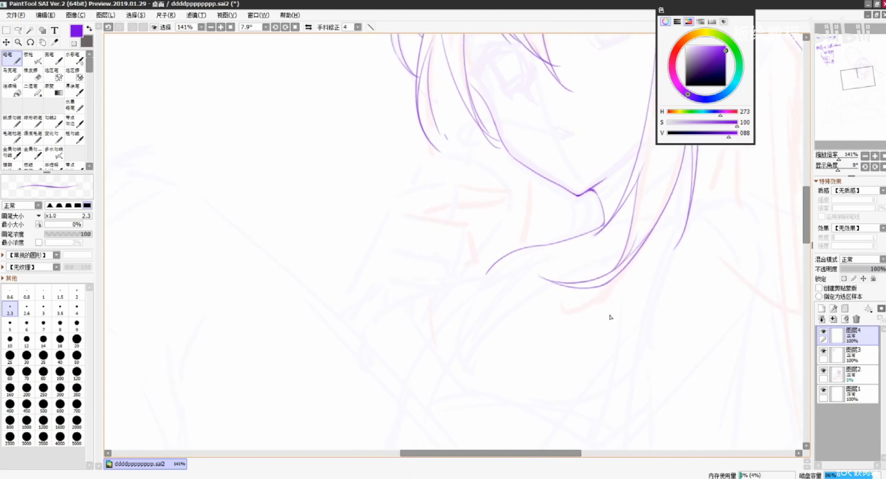
{"action": "mouse_move", "coordinate": [622, 322]}
{"action": "left_mouse_down"}
{"action": "mouse_move", "coordinate": [658, 302]}
{"action": "mouse_move", "coordinate": [659, 285]}
{"action": "left_mouse_up"}
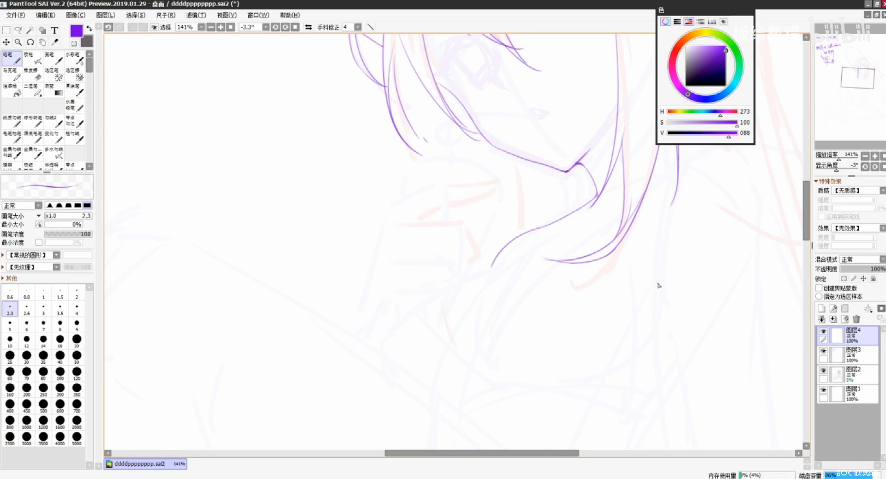
{"action": "scroll", "coordinate": [579, 247], "scroll_direction": "up", "scroll_amount": 1}
{"action": "left_click_drag", "start_coordinate": [513, 284], "coordinate": [539, 254]}
{"action": "key", "text": "ctrl+z"}
{"action": "left_click_drag", "start_coordinate": [529, 218], "coordinate": [502, 251]}
{"action": "key", "text": "ctrl+z"}
{"action": "key", "text": "ctrl+z"}
{"action": "key", "text": "ctrl+z"}
{"action": "key", "text": "ctrl+z"}
Draw the long outward-curving chest contour starting from the short stroke below the shoulder line.
{"action": "mouse_move", "coordinate": [521, 225]}
{"action": "left_mouse_down"}
{"action": "mouse_move", "coordinate": [474, 263]}
{"action": "mouse_move", "coordinate": [489, 258]}
{"action": "mouse_move", "coordinate": [386, 316]}
{"action": "left_mouse_up"}
{"action": "key", "text": "ctrl+z"}
{"action": "key", "text": "ctrl+z"}
{"action": "key", "text": "ctrl+z"}
{"action": "left_click_drag", "start_coordinate": [490, 256], "coordinate": [381, 316]}
{"action": "key", "text": "ctrl+z"}
{"action": "key", "text": "ctrl+y"}
{"action": "key", "text": "ctrl+z"}
{"action": "key", "text": "ctrl+y"}
{"action": "key", "text": "ctrl+z"}
Finish the outer end of the chest contour with a short stroke turning downward, retrying longer curves first.
{"action": "mouse_move", "coordinate": [489, 256]}
{"action": "left_mouse_down"}
{"action": "mouse_move", "coordinate": [379, 340]}
{"action": "mouse_move", "coordinate": [389, 311]}
{"action": "mouse_move", "coordinate": [402, 403]}
{"action": "left_mouse_up"}
{"action": "key", "text": "ctrl+z"}
{"action": "key", "text": "ctrl+z"}
{"action": "mouse_move", "coordinate": [375, 331]}
{"action": "left_mouse_down"}
{"action": "mouse_move", "coordinate": [390, 405]}
{"action": "mouse_move", "coordinate": [379, 334]}
{"action": "mouse_move", "coordinate": [410, 417]}
{"action": "mouse_move", "coordinate": [444, 423]}
{"action": "left_mouse_up"}
{"action": "key", "text": "ctrl+z"}
{"action": "key", "text": "ctrl+z"}
{"action": "key", "text": "ctrl+z"}
{"action": "key", "text": "ctrl+z"}
{"action": "left_click_drag", "start_coordinate": [383, 317], "coordinate": [462, 430]}
{"action": "key", "text": "ctrl+z"}
{"action": "key", "text": "ctrl+z"}
{"action": "mouse_move", "coordinate": [384, 318]}
{"action": "left_mouse_down"}
{"action": "mouse_move", "coordinate": [409, 409]}
{"action": "mouse_move", "coordinate": [377, 342]}
{"action": "mouse_move", "coordinate": [379, 352]}
{"action": "left_mouse_up"}
{"action": "key", "text": "ctrl+z"}
{"action": "key", "text": "ctrl+z"}
Draw a short hair strand beside the long side lock below the ear, repeating the stroke.
{"action": "left_click_drag", "start_coordinate": [539, 272], "coordinate": [471, 282]}
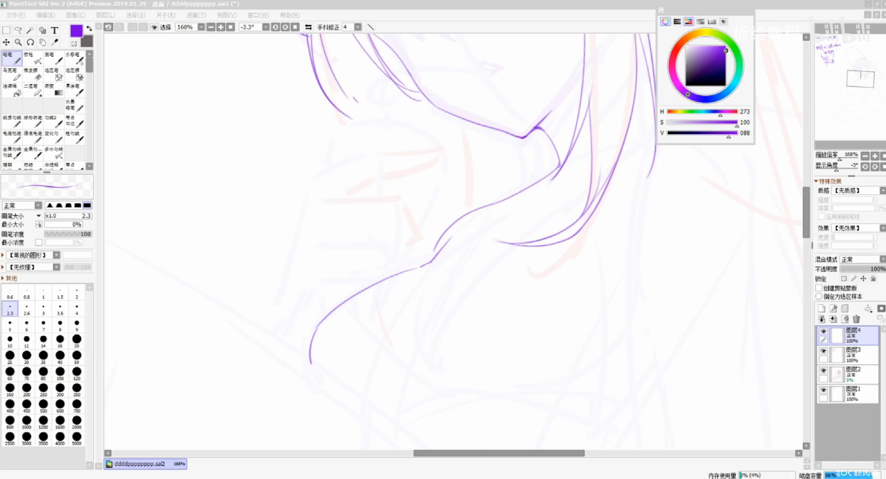
{"action": "left_click", "coordinate": [612, 320]}
{"action": "left_click_drag", "start_coordinate": [488, 251], "coordinate": [468, 295]}
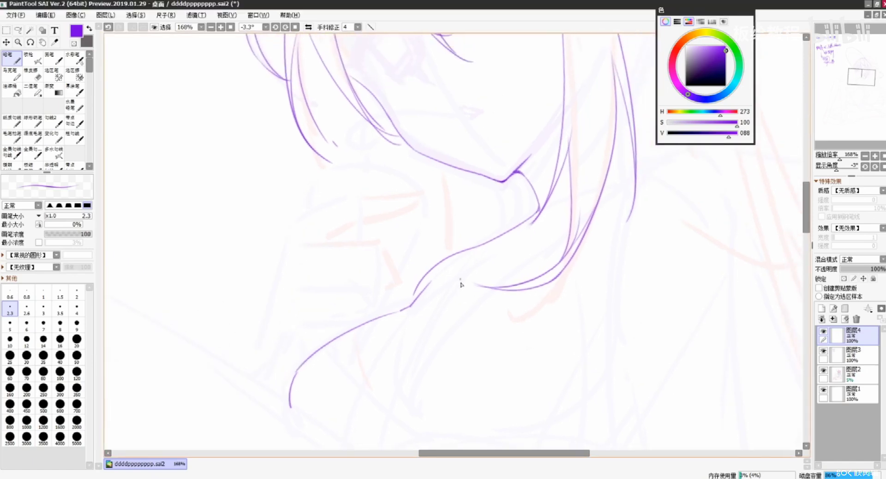
{"action": "left_click_drag", "start_coordinate": [614, 207], "coordinate": [546, 227]}
{"action": "left_click_drag", "start_coordinate": [549, 175], "coordinate": [574, 186]}
{"action": "key", "text": "ctrl+z"}
{"action": "mouse_move", "coordinate": [551, 134]}
{"action": "left_mouse_down"}
{"action": "mouse_move", "coordinate": [565, 198]}
{"action": "mouse_move", "coordinate": [567, 186]}
{"action": "left_mouse_up"}
{"action": "key", "text": "ctrl+z"}
{"action": "key", "text": "ctrl+z"}
{"action": "key", "text": "ctrl+z"}
{"action": "left_click_drag", "start_coordinate": [550, 138], "coordinate": [566, 184]}
{"action": "key", "text": "ctrl+z"}
{"action": "left_click_drag", "start_coordinate": [549, 131], "coordinate": [567, 182]}
{"action": "key", "text": "ctrl+z"}
{"action": "mouse_move", "coordinate": [540, 221]}
{"action": "left_mouse_down"}
{"action": "mouse_move", "coordinate": [569, 182]}
{"action": "mouse_move", "coordinate": [537, 221]}
{"action": "left_mouse_up"}
{"action": "key", "text": "ctrl+z"}
{"action": "key", "text": "ctrl+z"}
{"action": "key", "text": "ctrl+z"}
Draw the rounded top of the shoulder behind the long side hair, reworking the curve.
{"action": "mouse_move", "coordinate": [565, 184]}
{"action": "left_mouse_down"}
{"action": "mouse_move", "coordinate": [540, 229]}
{"action": "mouse_move", "coordinate": [563, 191]}
{"action": "mouse_move", "coordinate": [627, 175]}
{"action": "mouse_move", "coordinate": [610, 167]}
{"action": "mouse_move", "coordinate": [632, 175]}
{"action": "left_mouse_up"}
{"action": "key", "text": "ctrl+z"}
{"action": "key", "text": "ctrl+z"}
{"action": "key", "text": "ctrl+z"}
{"action": "mouse_move", "coordinate": [629, 172]}
{"action": "left_mouse_down"}
{"action": "mouse_move", "coordinate": [663, 224]}
{"action": "mouse_move", "coordinate": [670, 271]}
{"action": "mouse_move", "coordinate": [538, 178]}
{"action": "mouse_move", "coordinate": [545, 265]}
{"action": "left_mouse_up"}
{"action": "key", "text": "ctrl+z"}
{"action": "key", "text": "ctrl+z"}
{"action": "scroll", "coordinate": [720, 318], "scroll_direction": "down", "scroll_amount": 2}
{"action": "key", "text": "ctrl+z"}
Draw the outer line of the upper arm running down from the rounded shoulder.
{"action": "left_click_drag", "start_coordinate": [548, 199], "coordinate": [552, 375]}
{"action": "key", "text": "ctrl+z"}
{"action": "left_click_drag", "start_coordinate": [547, 199], "coordinate": [554, 370]}
{"action": "key", "text": "ctrl+z"}
{"action": "left_click_drag", "start_coordinate": [547, 198], "coordinate": [557, 381]}
Draw the inner line of the upper arm and extend the outer arm line down to match its length.
{"action": "left_click_drag", "start_coordinate": [462, 254], "coordinate": [490, 391]}
{"action": "key", "text": "ctrl+z"}
{"action": "key", "text": "ctrl+z"}
{"action": "key", "text": "ctrl+z"}
{"action": "mouse_move", "coordinate": [469, 270]}
{"action": "left_mouse_down"}
{"action": "mouse_move", "coordinate": [496, 400]}
{"action": "mouse_move", "coordinate": [507, 282]}
{"action": "mouse_move", "coordinate": [508, 353]}
{"action": "left_mouse_up"}
{"action": "key", "text": "ctrl+z"}
{"action": "key", "text": "ctrl+z"}
{"action": "left_click_drag", "start_coordinate": [501, 303], "coordinate": [507, 355]}
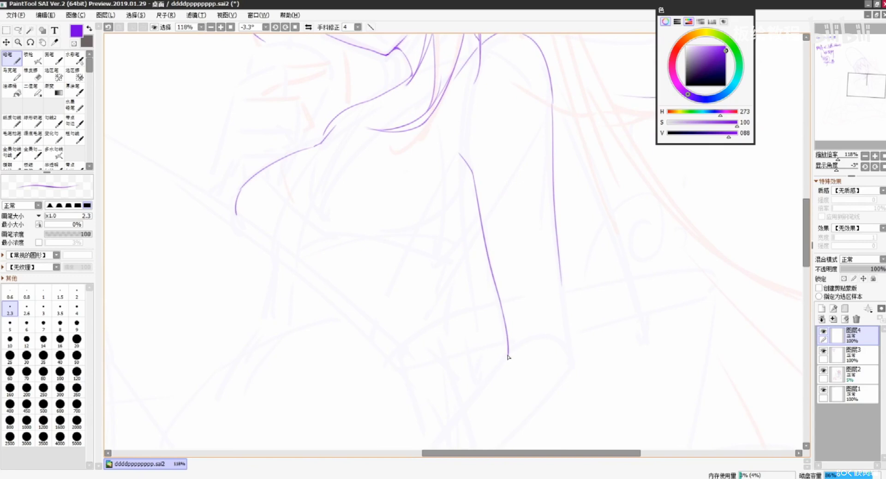
{"action": "left_click_drag", "start_coordinate": [560, 276], "coordinate": [571, 356]}
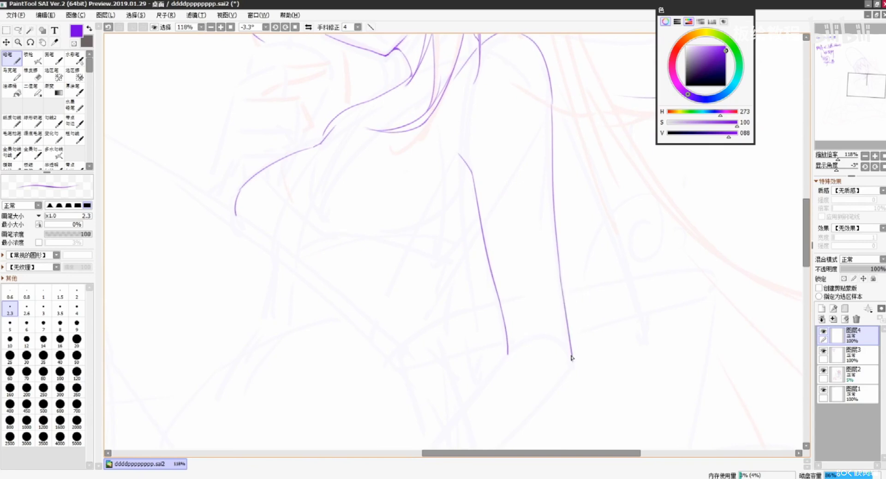
Draw the bent side line of the torso branching off the inner arm line, using short strokes.
{"action": "left_click_drag", "start_coordinate": [479, 226], "coordinate": [565, 362]}
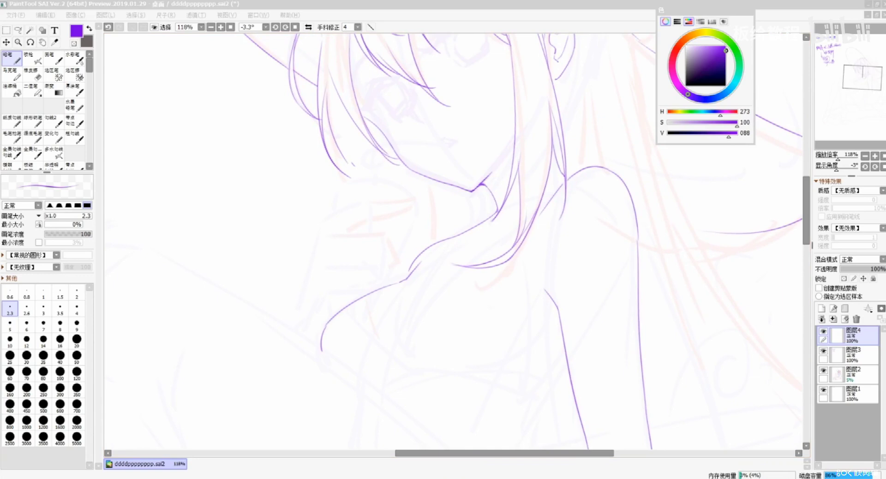
{"action": "left_click", "coordinate": [410, 296]}
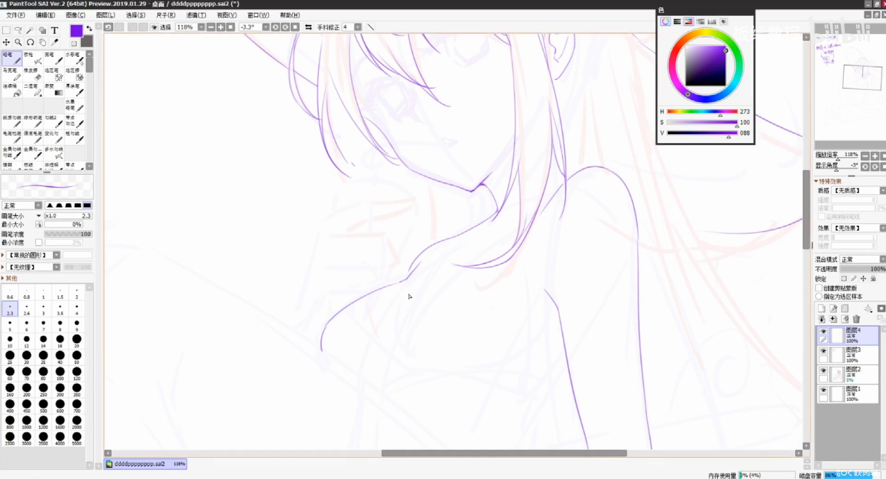
{"action": "scroll", "coordinate": [409, 297], "scroll_direction": "down", "scroll_amount": 3}
{"action": "scroll", "coordinate": [410, 296], "scroll_direction": "up", "scroll_amount": 3}
{"action": "scroll", "coordinate": [409, 296], "scroll_direction": "up", "scroll_amount": 1}
{"action": "left_click_drag", "start_coordinate": [524, 329], "coordinate": [502, 221]}
{"action": "left_click_drag", "start_coordinate": [579, 290], "coordinate": [524, 337]}
{"action": "key", "text": "ctrl+z"}
{"action": "mouse_move", "coordinate": [578, 288]}
{"action": "left_mouse_down"}
{"action": "mouse_move", "coordinate": [521, 343]}
{"action": "mouse_move", "coordinate": [557, 315]}
{"action": "mouse_move", "coordinate": [531, 349]}
{"action": "left_mouse_up"}
{"action": "key", "text": "ctrl+z"}
{"action": "key", "text": "ctrl+z"}
{"action": "key", "text": "ctrl+z"}
{"action": "key", "text": "ctrl+z"}
{"action": "mouse_move", "coordinate": [580, 296]}
{"action": "left_mouse_down"}
{"action": "mouse_move", "coordinate": [542, 337]}
{"action": "mouse_move", "coordinate": [534, 378]}
{"action": "mouse_move", "coordinate": [540, 343]}
{"action": "mouse_move", "coordinate": [537, 384]}
{"action": "left_mouse_up"}
{"action": "key", "text": "ctrl+z"}
{"action": "key", "text": "ctrl+z"}
{"action": "key", "text": "ctrl+z"}
{"action": "key", "text": "ctrl+z"}
{"action": "left_click_drag", "start_coordinate": [542, 338], "coordinate": [538, 370]}
{"action": "left_click_drag", "start_coordinate": [526, 307], "coordinate": [542, 360]}
Draw the inner curved chest contour descending from below the neck, repeating the stroke.
{"action": "mouse_move", "coordinate": [462, 182]}
{"action": "left_mouse_down"}
{"action": "mouse_move", "coordinate": [376, 307]}
{"action": "mouse_move", "coordinate": [379, 331]}
{"action": "mouse_move", "coordinate": [392, 321]}
{"action": "mouse_move", "coordinate": [393, 301]}
{"action": "left_mouse_up"}
{"action": "key", "text": "ctrl+z"}
{"action": "key", "text": "ctrl+z"}
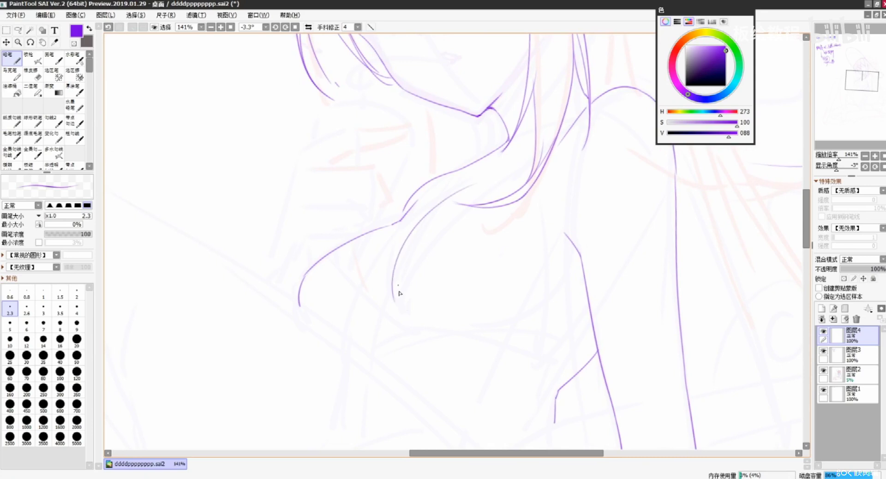
{"action": "mouse_move", "coordinate": [461, 230]}
{"action": "left_mouse_down"}
{"action": "mouse_move", "coordinate": [470, 247]}
{"action": "mouse_move", "coordinate": [401, 328]}
{"action": "left_mouse_up"}
{"action": "key", "text": "ctrl+z"}
{"action": "key", "text": "ctrl+z"}
{"action": "left_click_drag", "start_coordinate": [414, 237], "coordinate": [403, 325]}
{"action": "key", "text": "ctrl+z"}
{"action": "mouse_move", "coordinate": [459, 206]}
{"action": "left_mouse_down"}
{"action": "mouse_move", "coordinate": [398, 315]}
{"action": "mouse_move", "coordinate": [521, 337]}
{"action": "left_mouse_up"}
{"action": "key", "text": "ctrl+z"}
Draw the lower curve of the chest contour, sweeping beneath the inner contour toward the torso side.
{"action": "left_click_drag", "start_coordinate": [408, 326], "coordinate": [508, 341]}
{"action": "key", "text": "ctrl+z"}
{"action": "left_click_drag", "start_coordinate": [410, 328], "coordinate": [478, 349]}
{"action": "key", "text": "ctrl+z"}
{"action": "mouse_move", "coordinate": [419, 341]}
{"action": "left_mouse_down"}
{"action": "mouse_move", "coordinate": [513, 329]}
{"action": "mouse_move", "coordinate": [560, 297]}
{"action": "left_mouse_up"}
{"action": "key", "text": "ctrl+z"}
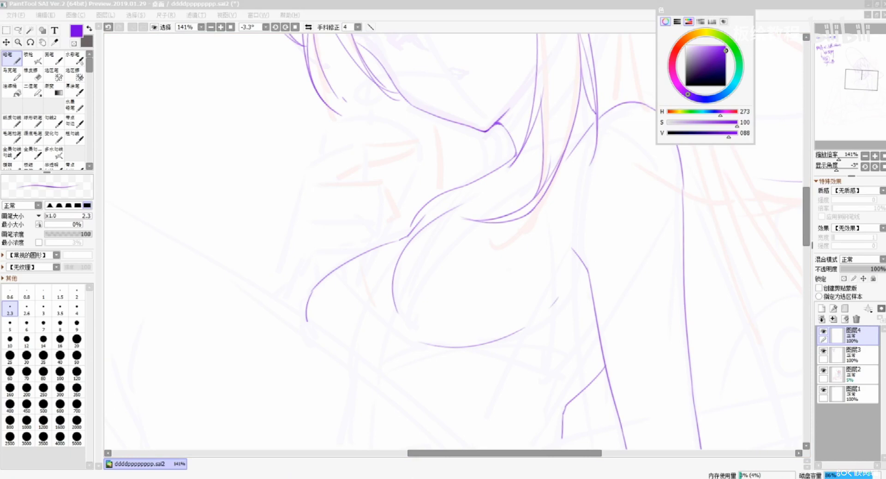
{"action": "left_click", "coordinate": [724, 319]}
{"action": "left_click_drag", "start_coordinate": [468, 254], "coordinate": [607, 347]}
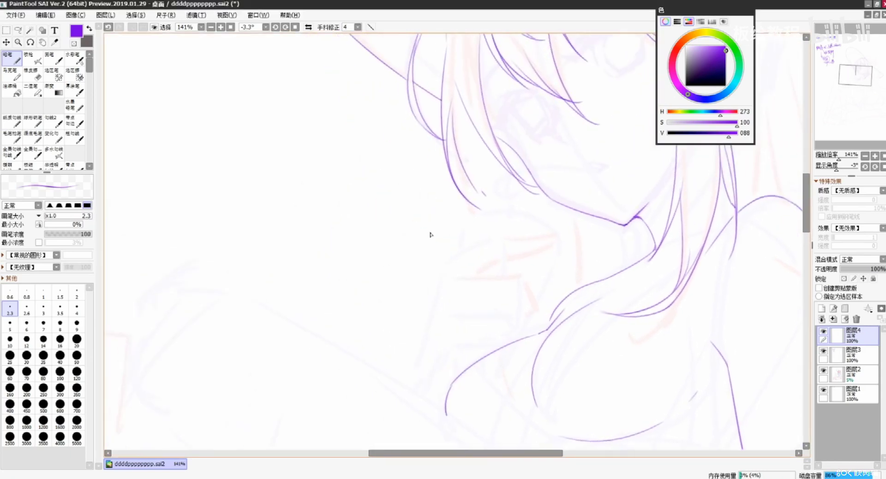
Draw the outer line of the raised hand's back, running from the knuckle down to the wrist.
{"action": "mouse_move", "coordinate": [452, 257]}
{"action": "left_mouse_down"}
{"action": "mouse_move", "coordinate": [439, 267]}
{"action": "mouse_move", "coordinate": [432, 318]}
{"action": "left_mouse_up"}
{"action": "key", "text": "ctrl+z"}
{"action": "key", "text": "ctrl+z"}
{"action": "left_click_drag", "start_coordinate": [439, 272], "coordinate": [409, 394]}
{"action": "key", "text": "ctrl+z"}
{"action": "key", "text": "ctrl+z"}
Draw the upper edge of the raised hand's index finger, pointing toward the chin.
{"action": "mouse_move", "coordinate": [446, 262]}
{"action": "left_mouse_down"}
{"action": "mouse_move", "coordinate": [489, 234]}
{"action": "mouse_move", "coordinate": [549, 232]}
{"action": "left_mouse_up"}
{"action": "key", "text": "ctrl+z"}
{"action": "key", "text": "ctrl+z"}
{"action": "key", "text": "ctrl+z"}
{"action": "key", "text": "ctrl+z"}
Draw the lower edge of the index finger from its tip back to the knuckle, redoing the stroke until it fits.
{"action": "mouse_move", "coordinate": [491, 234]}
{"action": "left_mouse_down"}
{"action": "mouse_move", "coordinate": [544, 234]}
{"action": "mouse_move", "coordinate": [493, 258]}
{"action": "left_mouse_up"}
{"action": "key", "text": "ctrl+z"}
{"action": "key", "text": "ctrl+z"}
{"action": "left_click_drag", "start_coordinate": [543, 241], "coordinate": [493, 259]}
{"action": "key", "text": "ctrl+z"}
{"action": "key", "text": "ctrl+z"}
{"action": "key", "text": "ctrl+z"}
{"action": "left_click_drag", "start_coordinate": [545, 241], "coordinate": [494, 259]}
{"action": "key", "text": "ctrl+z"}
{"action": "mouse_move", "coordinate": [543, 241]}
{"action": "left_mouse_down"}
{"action": "mouse_move", "coordinate": [494, 256]}
{"action": "mouse_move", "coordinate": [470, 276]}
{"action": "mouse_move", "coordinate": [473, 266]}
{"action": "left_mouse_up"}
{"action": "key", "text": "ctrl+z"}
{"action": "key", "text": "ctrl+z"}
{"action": "key", "text": "ctrl+z"}
Draw the upper edge and tip of the folded middle finger and the line dividing it from the next finger.
{"action": "left_click_drag", "start_coordinate": [443, 272], "coordinate": [521, 276]}
{"action": "left_click_drag", "start_coordinate": [608, 271], "coordinate": [621, 218]}
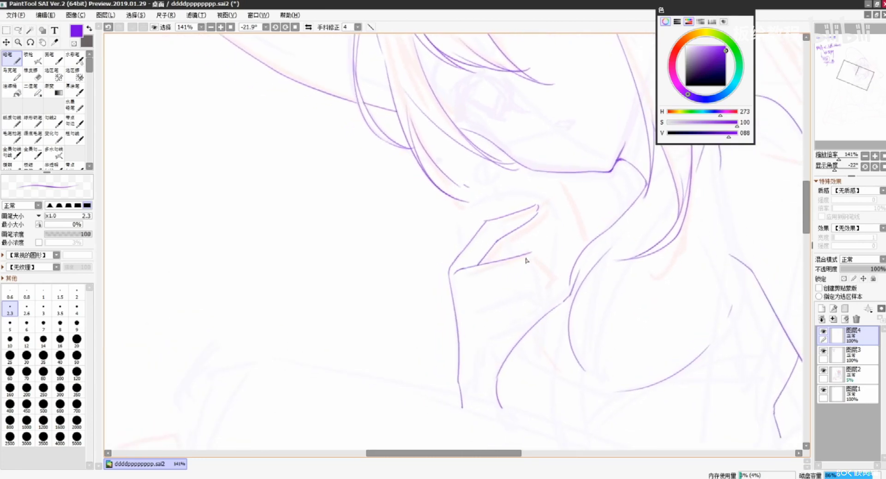
{"action": "key", "text": "ctrl+z"}
{"action": "left_click_drag", "start_coordinate": [535, 256], "coordinate": [534, 274]}
{"action": "key", "text": "ctrl+z"}
{"action": "mouse_move", "coordinate": [466, 289]}
{"action": "left_mouse_down"}
{"action": "mouse_move", "coordinate": [534, 278]}
{"action": "mouse_move", "coordinate": [542, 285]}
{"action": "left_mouse_up"}
{"action": "key", "text": "ctrl+z"}
{"action": "key", "text": "ctrl+z"}
{"action": "key", "text": "ctrl+z"}
{"action": "key", "text": "ctrl+z"}
{"action": "key", "text": "ctrl+z"}
Draw the tip of the folded ring finger and its lower dividing line.
{"action": "mouse_move", "coordinate": [470, 291]}
{"action": "left_mouse_down"}
{"action": "mouse_move", "coordinate": [536, 276]}
{"action": "mouse_move", "coordinate": [542, 302]}
{"action": "left_mouse_up"}
{"action": "key", "text": "ctrl+z"}
{"action": "key", "text": "ctrl+z"}
{"action": "mouse_move", "coordinate": [477, 317]}
{"action": "left_mouse_down"}
{"action": "mouse_move", "coordinate": [535, 306]}
{"action": "mouse_move", "coordinate": [541, 316]}
{"action": "left_mouse_up"}
{"action": "key", "text": "ctrl+z"}
{"action": "key", "text": "ctrl+z"}
{"action": "key", "text": "ctrl+z"}
{"action": "key", "text": "ctrl+z"}
{"action": "key", "text": "ctrl+z"}
Draw the lowest finger's edge and the short inner line running down toward the wrist.
{"action": "left_click_drag", "start_coordinate": [494, 340], "coordinate": [534, 326]}
{"action": "mouse_move", "coordinate": [493, 345]}
{"action": "left_mouse_down"}
{"action": "mouse_move", "coordinate": [485, 302]}
{"action": "mouse_move", "coordinate": [479, 343]}
{"action": "left_mouse_up"}
{"action": "key", "text": "ctrl+z"}
{"action": "key", "text": "ctrl+z"}
{"action": "left_click_drag", "start_coordinate": [483, 306], "coordinate": [484, 336]}
{"action": "key", "text": "ctrl+z"}
{"action": "left_click_drag", "start_coordinate": [482, 301], "coordinate": [484, 333]}
Lasso the hand's line art, rotate it slightly counter-clockwise, and move it a little outward from the chest.
{"action": "mouse_move", "coordinate": [476, 275]}
{"action": "left_mouse_down"}
{"action": "mouse_move", "coordinate": [471, 320]}
{"action": "mouse_move", "coordinate": [407, 265]}
{"action": "left_mouse_up"}
{"action": "scroll", "coordinate": [404, 249], "scroll_direction": "down", "scroll_amount": 3}
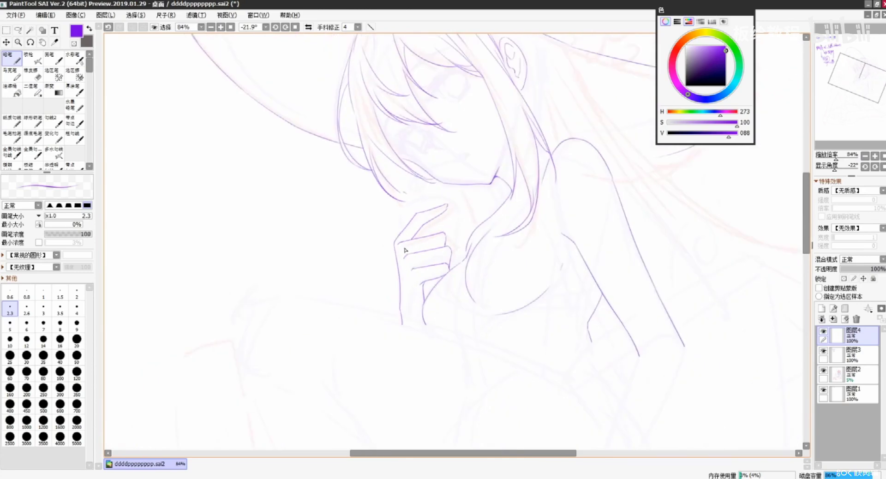
{"action": "scroll", "coordinate": [538, 212], "scroll_direction": "down", "scroll_amount": 2}
{"action": "scroll", "coordinate": [508, 215], "scroll_direction": "up", "scroll_amount": 4}
{"action": "left_click", "coordinate": [18, 30]}
{"action": "mouse_move", "coordinate": [369, 189]}
{"action": "left_mouse_down"}
{"action": "mouse_move", "coordinate": [342, 364]}
{"action": "mouse_move", "coordinate": [377, 326]}
{"action": "left_mouse_up"}
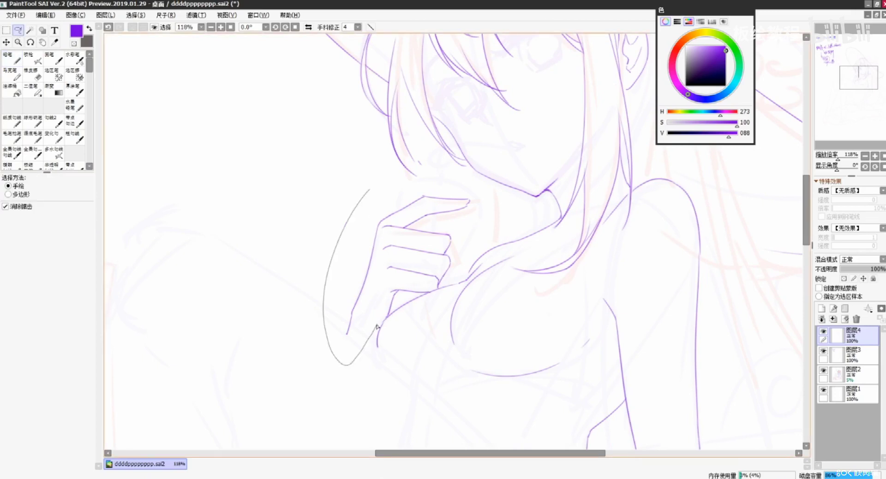
{"action": "mouse_move", "coordinate": [451, 279]}
{"action": "left_mouse_down"}
{"action": "mouse_move", "coordinate": [477, 204]}
{"action": "mouse_move", "coordinate": [455, 212]}
{"action": "left_mouse_up"}
{"action": "key", "text": "ctrl+t"}
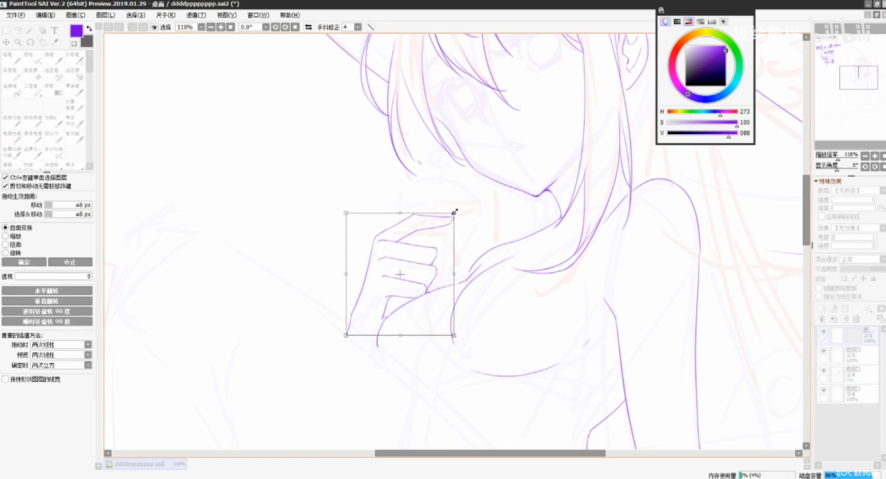
{"action": "left_click_drag", "start_coordinate": [434, 259], "coordinate": [437, 247]}
{"action": "left_click_drag", "start_coordinate": [489, 232], "coordinate": [490, 217]}
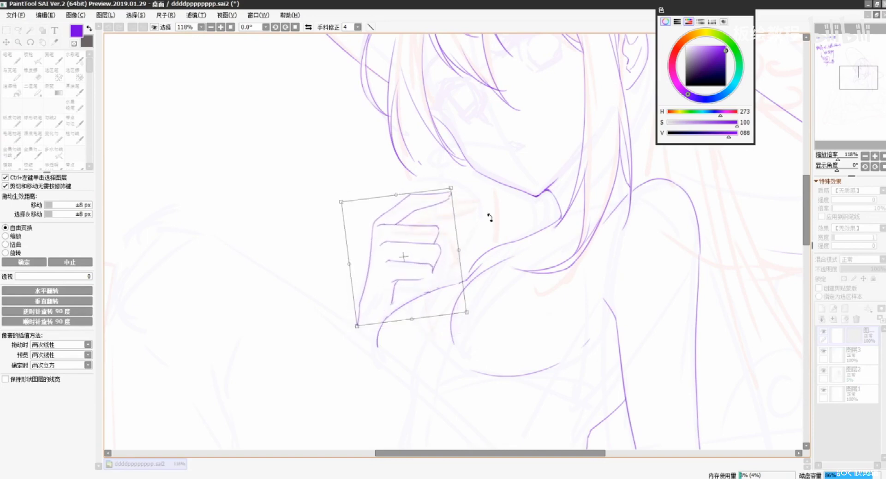
{"action": "left_click_drag", "start_coordinate": [424, 249], "coordinate": [406, 263]}
{"action": "key", "text": "Return"}
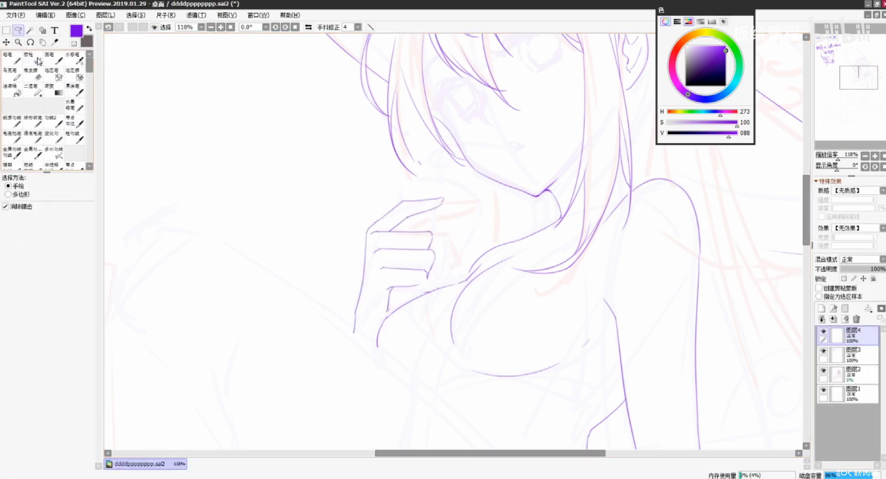
Touch up the inner wrist line and draw the fingertip edge down from the folded fingers to the shoulder line.
{"action": "left_click", "coordinate": [12, 57]}
{"action": "left_click_drag", "start_coordinate": [395, 279], "coordinate": [388, 288]}
{"action": "key", "text": "ctrl+z"}
{"action": "left_click_drag", "start_coordinate": [380, 316], "coordinate": [376, 330]}
{"action": "key", "text": "ctrl+z"}
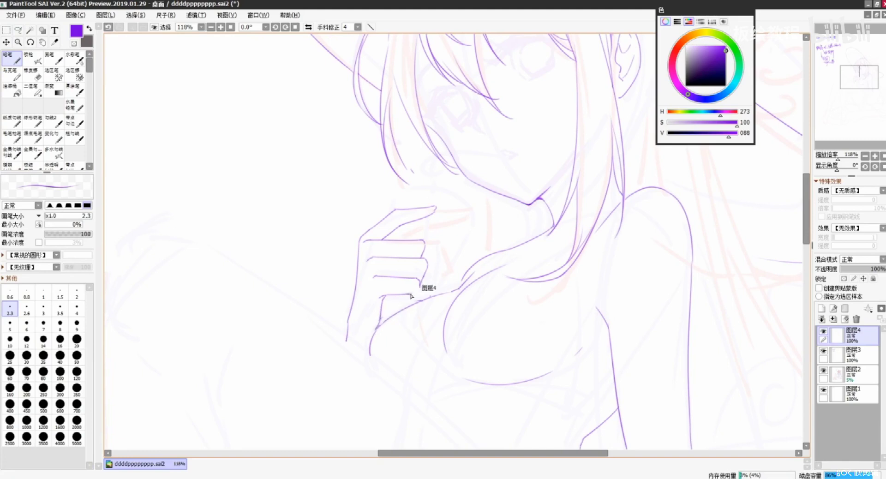
{"action": "mouse_move", "coordinate": [408, 294]}
{"action": "left_mouse_down"}
{"action": "mouse_move", "coordinate": [405, 307]}
{"action": "mouse_move", "coordinate": [468, 302]}
{"action": "left_mouse_up"}
{"action": "key", "text": "ctrl+z"}
{"action": "key", "text": "ctrl+z"}
{"action": "key", "text": "ctrl+z"}
{"action": "key", "text": "ctrl+z"}
{"action": "key", "text": "ctrl+z"}
{"action": "key", "text": "ctrl+z"}
{"action": "key", "text": "ctrl+z"}
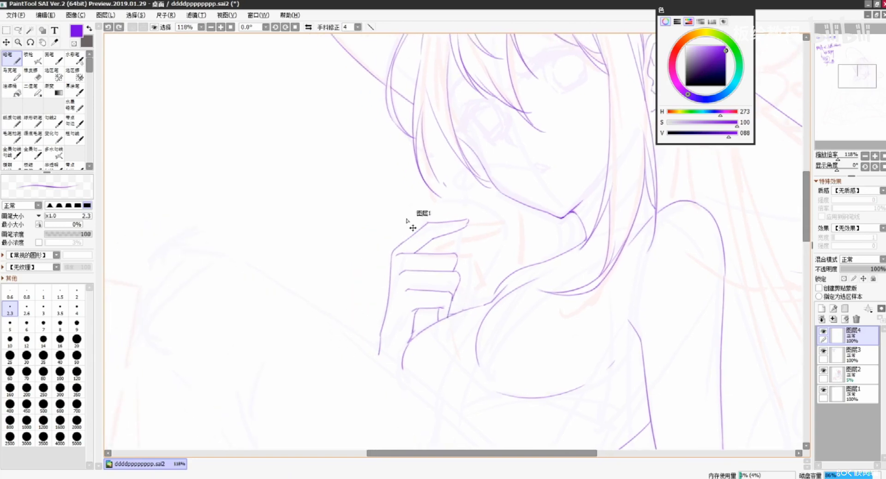
Draw the two tapering sides of the cup held in the raised hand.
{"action": "key", "text": "ctrl+z"}
{"action": "left_click_drag", "start_coordinate": [387, 204], "coordinate": [399, 245]}
{"action": "key", "text": "ctrl+z"}
{"action": "left_click_drag", "start_coordinate": [472, 219], "coordinate": [456, 256]}
{"action": "key", "text": "ctrl+z"}
Draw short vertical ribs on the cup below the fingers and its curved rim above the hand.
{"action": "left_click_drag", "start_coordinate": [419, 309], "coordinate": [423, 318]}
{"action": "key", "text": "ctrl+z"}
{"action": "left_click_drag", "start_coordinate": [421, 310], "coordinate": [423, 328]}
{"action": "key", "text": "ctrl+z"}
{"action": "key", "text": "ctrl+z"}
{"action": "key", "text": "ctrl+z"}
{"action": "mouse_move", "coordinate": [403, 198]}
{"action": "left_mouse_down"}
{"action": "mouse_move", "coordinate": [478, 209]}
{"action": "mouse_move", "coordinate": [412, 194]}
{"action": "mouse_move", "coordinate": [479, 198]}
{"action": "mouse_move", "coordinate": [444, 195]}
{"action": "mouse_move", "coordinate": [475, 211]}
{"action": "mouse_move", "coordinate": [445, 216]}
{"action": "mouse_move", "coordinate": [476, 213]}
{"action": "mouse_move", "coordinate": [450, 237]}
{"action": "mouse_move", "coordinate": [427, 216]}
{"action": "mouse_move", "coordinate": [417, 299]}
{"action": "left_mouse_up"}
{"action": "key", "text": "ctrl+z"}
{"action": "key", "text": "ctrl+z"}
{"action": "key", "text": "ctrl+z"}
{"action": "key", "text": "ctrl+z"}
{"action": "key", "text": "ctrl+z"}
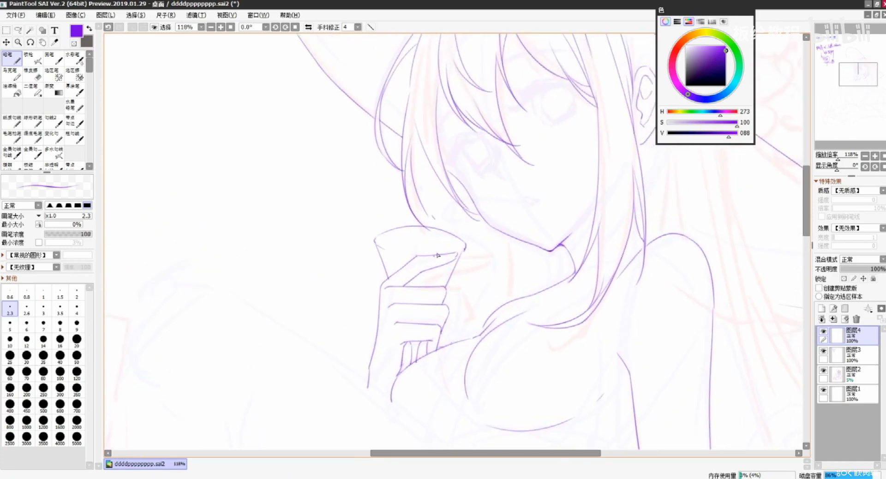
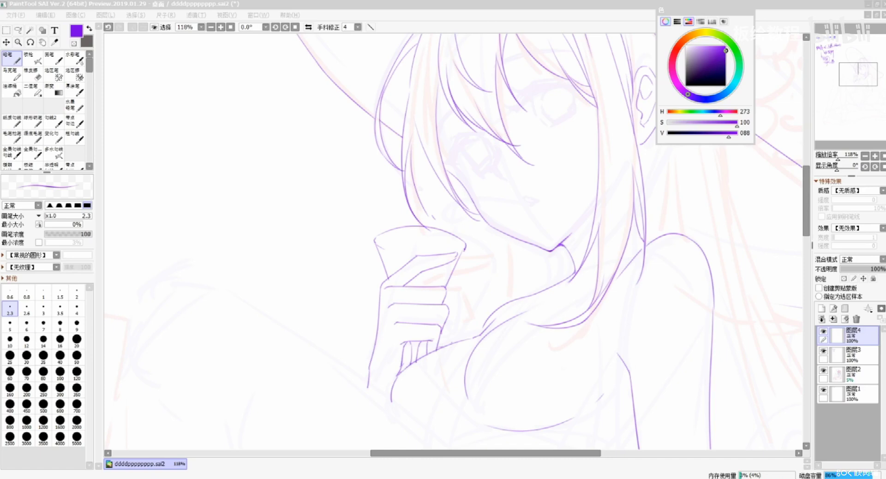
Write a circled 人 in the blank area beside the figure, under the earlier handwritten notes.
{"action": "left_click", "coordinate": [557, 216]}
{"action": "scroll", "coordinate": [556, 216], "scroll_direction": "down", "scroll_amount": 2}
{"action": "scroll", "coordinate": [557, 216], "scroll_direction": "up", "scroll_amount": 2}
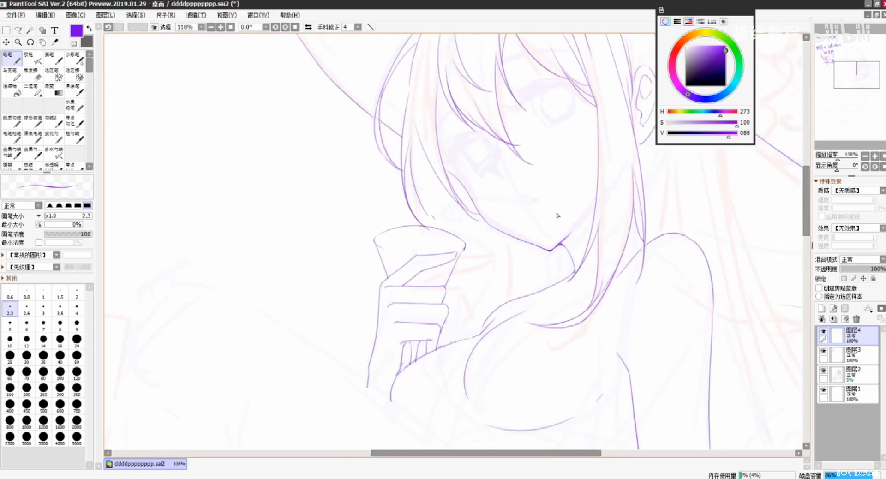
{"action": "left_click_drag", "start_coordinate": [224, 194], "coordinate": [524, 268]}
{"action": "left_click_drag", "start_coordinate": [444, 224], "coordinate": [426, 265]}
{"action": "left_click_drag", "start_coordinate": [445, 246], "coordinate": [453, 258]}
{"action": "mouse_move", "coordinate": [472, 225]}
{"action": "left_mouse_down"}
{"action": "mouse_move", "coordinate": [462, 246]}
{"action": "mouse_move", "coordinate": [470, 237]}
{"action": "mouse_move", "coordinate": [461, 222]}
{"action": "mouse_move", "coordinate": [424, 231]}
{"action": "left_mouse_up"}
{"action": "key", "text": "ctrl+z"}
{"action": "key", "text": "ctrl+z"}
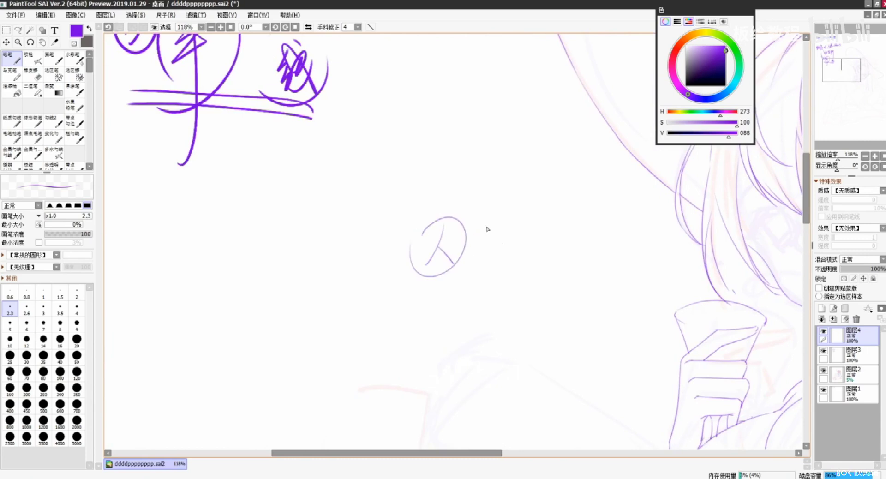
Handwrite the characters 头, 脸 and 头 in a row after the circled 人.
{"action": "left_click_drag", "start_coordinate": [483, 244], "coordinate": [507, 238]}
{"action": "left_click_drag", "start_coordinate": [497, 232], "coordinate": [488, 261]}
{"action": "left_click_drag", "start_coordinate": [498, 247], "coordinate": [518, 261]}
{"action": "left_click_drag", "start_coordinate": [528, 231], "coordinate": [526, 257]}
{"action": "left_click_drag", "start_coordinate": [529, 230], "coordinate": [538, 257]}
{"action": "mouse_move", "coordinate": [528, 243]}
{"action": "left_mouse_down"}
{"action": "mouse_move", "coordinate": [551, 234]}
{"action": "mouse_move", "coordinate": [559, 262]}
{"action": "left_mouse_up"}
{"action": "left_click_drag", "start_coordinate": [573, 233], "coordinate": [568, 257]}
{"action": "mouse_move", "coordinate": [574, 249]}
{"action": "left_mouse_down"}
{"action": "mouse_move", "coordinate": [584, 258]}
{"action": "mouse_move", "coordinate": [430, 321]}
{"action": "mouse_move", "coordinate": [414, 339]}
{"action": "left_mouse_up"}
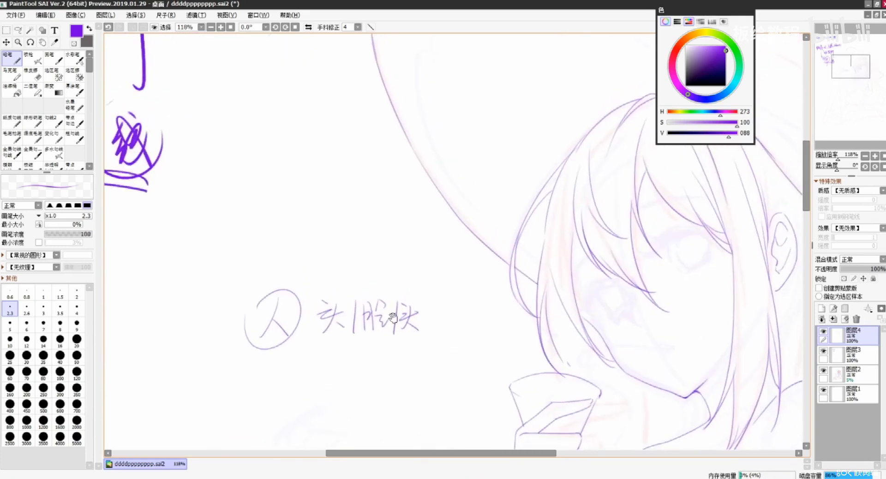
{"action": "left_click_drag", "start_coordinate": [549, 148], "coordinate": [517, 375]}
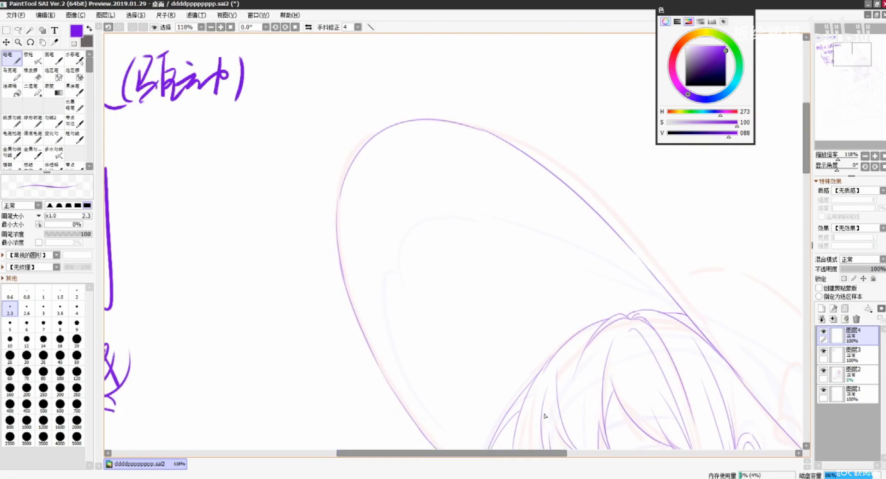
{"action": "left_click_drag", "start_coordinate": [559, 425], "coordinate": [617, 222]}
{"action": "left_click_drag", "start_coordinate": [346, 388], "coordinate": [497, 376]}
{"action": "key", "text": "ctrl+z"}
{"action": "mouse_move", "coordinate": [319, 387]}
{"action": "left_mouse_down"}
{"action": "mouse_move", "coordinate": [387, 386]}
{"action": "mouse_move", "coordinate": [498, 392]}
{"action": "left_mouse_up"}
{"action": "key", "text": "ctrl+z"}
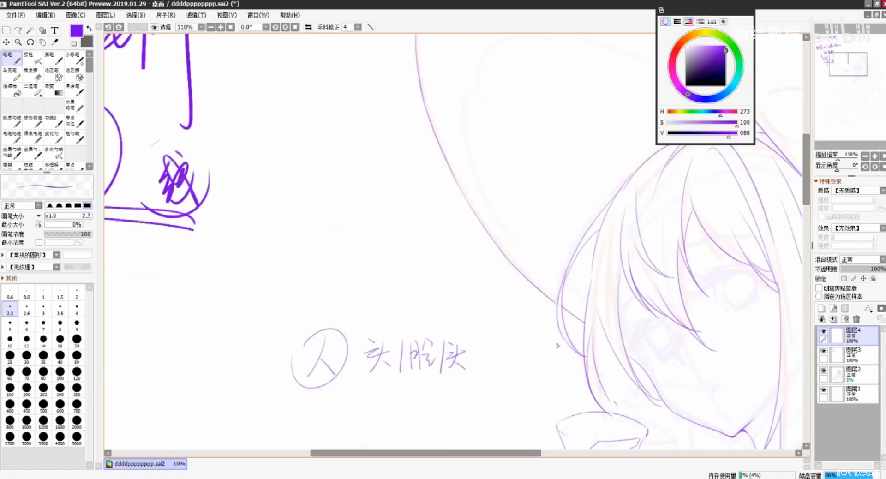
{"action": "left_click_drag", "start_coordinate": [470, 346], "coordinate": [424, 294]}
{"action": "mouse_move", "coordinate": [544, 260]}
{"action": "left_mouse_down"}
{"action": "mouse_move", "coordinate": [466, 230]}
{"action": "mouse_move", "coordinate": [501, 259]}
{"action": "left_mouse_up"}
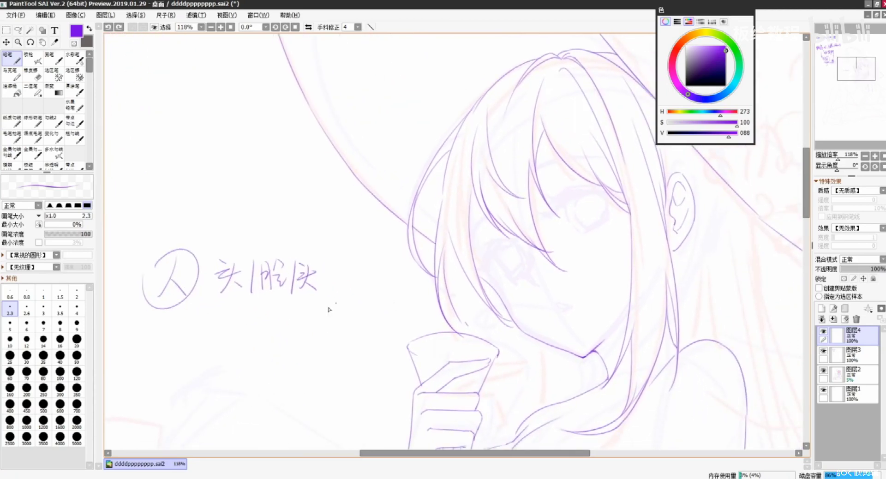
Erase the handwritten note beside the figure with a size 160 eraser, and switch back to the pencil.
{"action": "left_click_drag", "start_coordinate": [306, 324], "coordinate": [406, 335]}
{"action": "key", "text": "e"}
{"action": "key", "text": "]"}
{"action": "key", "text": "]"}
{"action": "key", "text": "]"}
{"action": "key", "text": "]"}
{"action": "key", "text": "]"}
{"action": "key", "text": "]"}
{"action": "key", "text": "]"}
{"action": "key", "text": "]"}
{"action": "key", "text": "]"}
{"action": "key", "text": "]"}
{"action": "key", "text": "]"}
{"action": "key", "text": "]"}
{"action": "left_click_drag", "start_coordinate": [400, 284], "coordinate": [250, 278]}
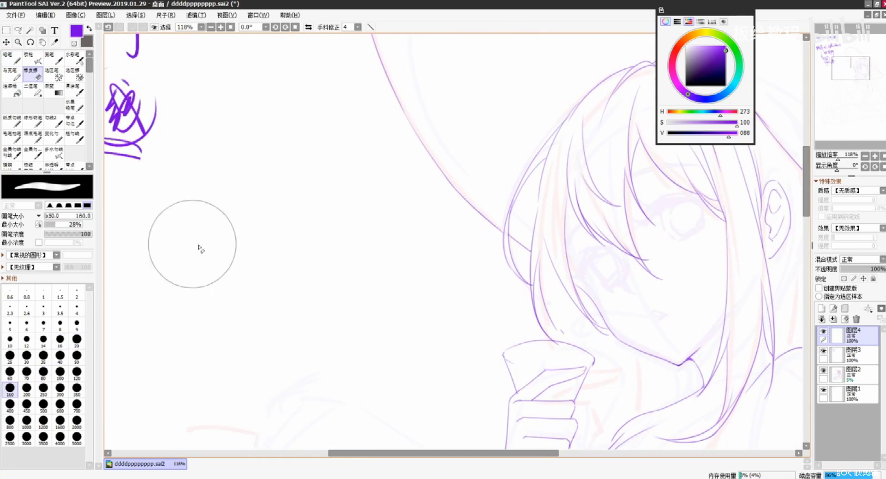
{"action": "left_click", "coordinate": [10, 63]}
{"action": "left_click_drag", "start_coordinate": [587, 343], "coordinate": [418, 212]}
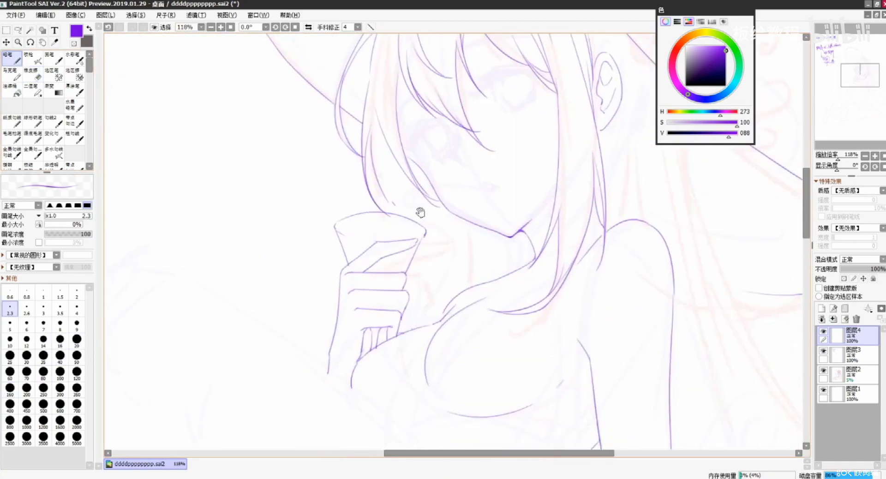
{"action": "left_click_drag", "start_coordinate": [538, 208], "coordinate": [485, 235]}
{"action": "scroll", "coordinate": [485, 236], "scroll_direction": "down", "scroll_amount": 4}
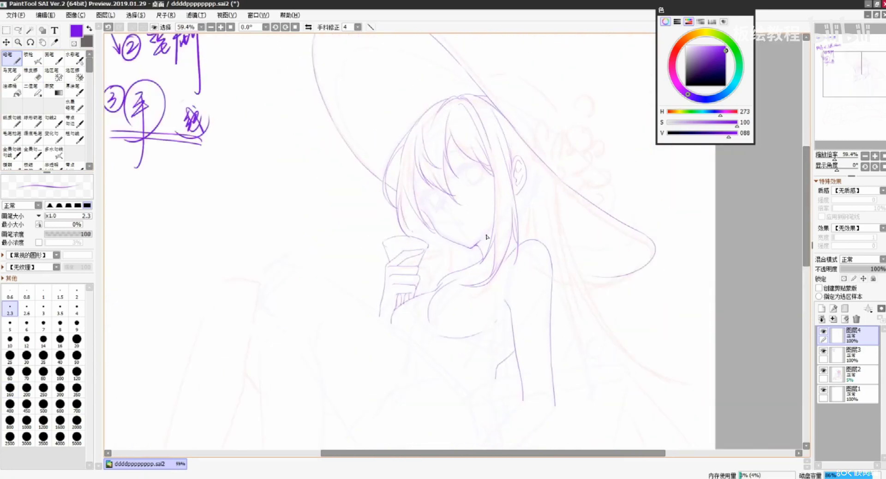
{"action": "scroll", "coordinate": [486, 237], "scroll_direction": "up", "scroll_amount": 3}
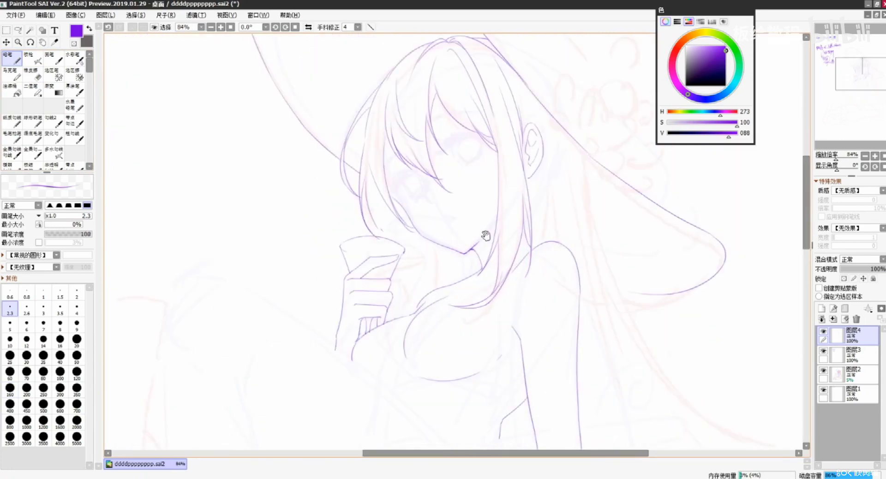
{"action": "left_click_drag", "start_coordinate": [485, 236], "coordinate": [479, 292]}
{"action": "scroll", "coordinate": [527, 229], "scroll_direction": "up", "scroll_amount": 2}
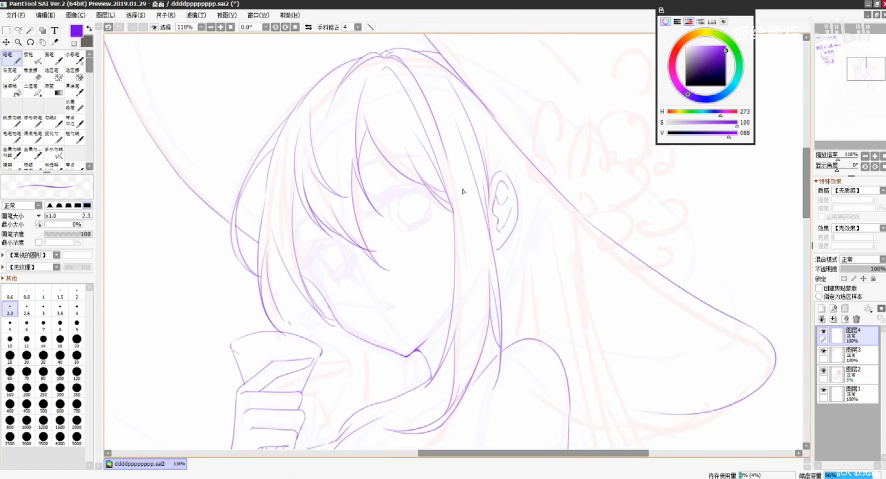
Draw short curved hair strands sweeping back from behind the ear and converging at the hat brim.
{"action": "left_click_drag", "start_coordinate": [533, 210], "coordinate": [574, 213]}
{"action": "left_click_drag", "start_coordinate": [517, 240], "coordinate": [574, 217]}
{"action": "key", "text": "ctrl+z"}
{"action": "left_click_drag", "start_coordinate": [525, 241], "coordinate": [575, 217]}
{"action": "key", "text": "ctrl+z"}
{"action": "key", "text": "ctrl+z"}
{"action": "mouse_move", "coordinate": [519, 190]}
{"action": "left_mouse_down"}
{"action": "mouse_move", "coordinate": [565, 199]}
{"action": "mouse_move", "coordinate": [556, 204]}
{"action": "mouse_move", "coordinate": [565, 209]}
{"action": "mouse_move", "coordinate": [529, 210]}
{"action": "mouse_move", "coordinate": [534, 198]}
{"action": "mouse_move", "coordinate": [565, 198]}
{"action": "left_mouse_up"}
{"action": "key", "text": "ctrl+z"}
{"action": "key", "text": "ctrl+z"}
{"action": "key", "text": "ctrl+z"}
{"action": "key", "text": "ctrl+z"}
{"action": "mouse_move", "coordinate": [518, 224]}
{"action": "left_mouse_down"}
{"action": "mouse_move", "coordinate": [572, 207]}
{"action": "mouse_move", "coordinate": [558, 214]}
{"action": "mouse_move", "coordinate": [571, 206]}
{"action": "mouse_move", "coordinate": [547, 264]}
{"action": "left_mouse_up"}
{"action": "key", "text": "ctrl+z"}
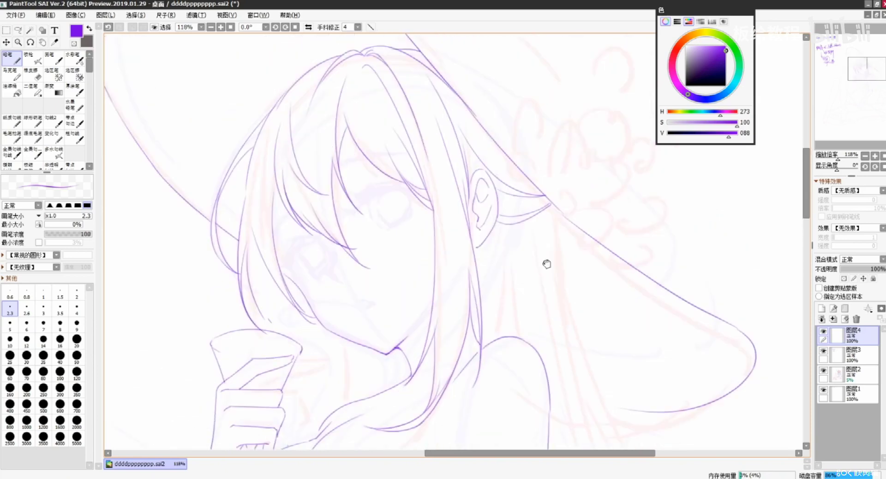
{"action": "key", "text": "ctrl+z"}
Draw long hair strands falling from the gathered point behind the ear past the shoulder and alongside the upper arm.
{"action": "left_click_drag", "start_coordinate": [552, 213], "coordinate": [572, 391]}
{"action": "key", "text": "ctrl+z"}
{"action": "left_click_drag", "start_coordinate": [529, 233], "coordinate": [534, 254]}
{"action": "left_click_drag", "start_coordinate": [555, 225], "coordinate": [567, 340]}
{"action": "key", "text": "ctrl+z"}
{"action": "key", "text": "ctrl+z"}
{"action": "mouse_move", "coordinate": [555, 251]}
{"action": "left_mouse_down"}
{"action": "mouse_move", "coordinate": [565, 307]}
{"action": "mouse_move", "coordinate": [494, 150]}
{"action": "mouse_move", "coordinate": [481, 148]}
{"action": "mouse_move", "coordinate": [461, 91]}
{"action": "left_mouse_up"}
{"action": "scroll", "coordinate": [566, 340], "scroll_direction": "down", "scroll_amount": 3}
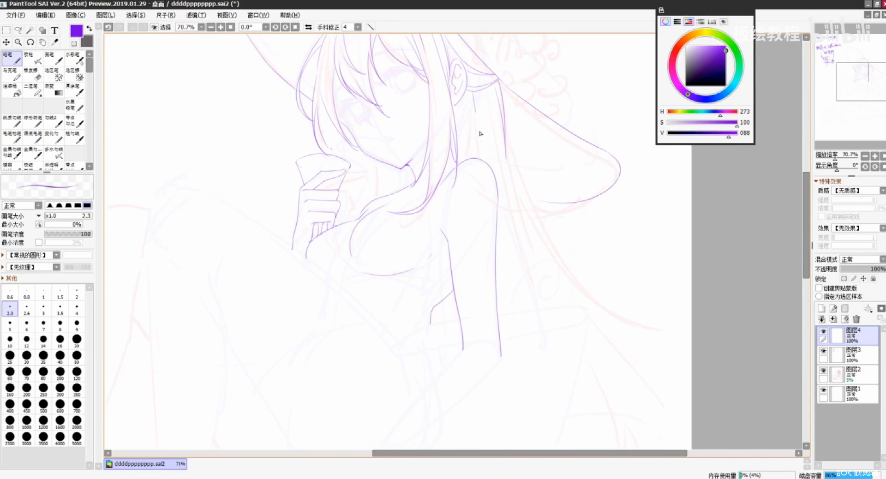
{"action": "left_click_drag", "start_coordinate": [482, 132], "coordinate": [560, 343]}
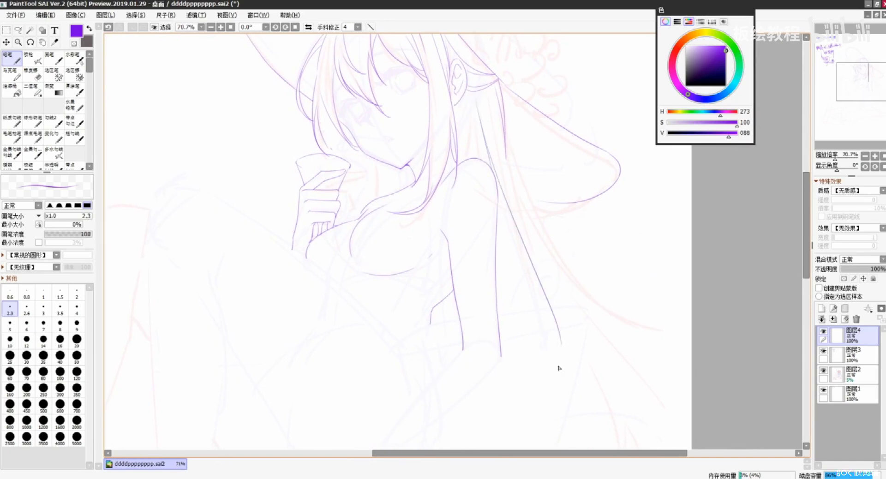
{"action": "mouse_move", "coordinate": [503, 226]}
{"action": "left_mouse_down"}
{"action": "mouse_move", "coordinate": [524, 317]}
{"action": "mouse_move", "coordinate": [512, 391]}
{"action": "left_mouse_up"}
{"action": "left_click_drag", "start_coordinate": [524, 299], "coordinate": [535, 337]}
{"action": "key", "text": "ctrl+z"}
Draw the outer contour of the long back hair sweeping diagonally down and away from the arm below the hat brim.
{"action": "mouse_move", "coordinate": [462, 109]}
{"action": "left_mouse_down"}
{"action": "mouse_move", "coordinate": [470, 159]}
{"action": "mouse_move", "coordinate": [598, 296]}
{"action": "left_mouse_up"}
{"action": "key", "text": "ctrl+z"}
{"action": "key", "text": "ctrl+z"}
{"action": "left_click_drag", "start_coordinate": [502, 175], "coordinate": [681, 361]}
{"action": "left_click_drag", "start_coordinate": [599, 298], "coordinate": [651, 375]}
{"action": "key", "text": "ctrl+z"}
{"action": "key", "text": "ctrl+z"}
{"action": "left_click_drag", "start_coordinate": [565, 267], "coordinate": [654, 397]}
Draw the inward-curling tip at the lower end of the long back hair.
{"action": "left_click_drag", "start_coordinate": [631, 325], "coordinate": [620, 424]}
{"action": "key", "text": "ctrl+z"}
{"action": "mouse_move", "coordinate": [646, 378]}
{"action": "left_mouse_down"}
{"action": "mouse_move", "coordinate": [631, 412]}
{"action": "mouse_move", "coordinate": [643, 435]}
{"action": "mouse_move", "coordinate": [646, 426]}
{"action": "left_mouse_up"}
{"action": "key", "text": "ctrl+z"}
{"action": "key", "text": "ctrl+z"}
{"action": "key", "text": "ctrl+z"}
{"action": "left_click_drag", "start_coordinate": [655, 387], "coordinate": [636, 429]}
Draw a long inner strand within the back hair, running from behind the ear down beside the arm.
{"action": "left_click_drag", "start_coordinate": [507, 226], "coordinate": [480, 223]}
{"action": "left_click_drag", "start_coordinate": [473, 131], "coordinate": [532, 282]}
{"action": "key", "text": "ctrl+z"}
{"action": "left_click_drag", "start_coordinate": [483, 184], "coordinate": [523, 265]}
{"action": "key", "text": "ctrl+z"}
{"action": "left_click_drag", "start_coordinate": [474, 129], "coordinate": [559, 302]}
{"action": "key", "text": "ctrl+z"}
{"action": "left_click_drag", "start_coordinate": [475, 148], "coordinate": [555, 298]}
Add a branching strand inside the lower back hair, between the arm and the outer hair contour.
{"action": "left_click_drag", "start_coordinate": [502, 244], "coordinate": [559, 325]}
{"action": "key", "text": "ctrl+z"}
{"action": "mouse_move", "coordinate": [510, 267]}
{"action": "left_mouse_down"}
{"action": "mouse_move", "coordinate": [566, 333]}
{"action": "mouse_move", "coordinate": [547, 318]}
{"action": "left_mouse_up"}
{"action": "key", "text": "ctrl+z"}
{"action": "key", "text": "ctrl+z"}
{"action": "left_click_drag", "start_coordinate": [508, 267], "coordinate": [582, 355]}
{"action": "key", "text": "ctrl+z"}
{"action": "key", "text": "ctrl+z"}
{"action": "key", "text": "ctrl+z"}
{"action": "mouse_move", "coordinate": [508, 243]}
{"action": "left_mouse_down"}
{"action": "mouse_move", "coordinate": [599, 337]}
{"action": "mouse_move", "coordinate": [595, 328]}
{"action": "left_mouse_up"}
{"action": "key", "text": "ctrl+z"}
{"action": "left_click_drag", "start_coordinate": [516, 244], "coordinate": [600, 335]}
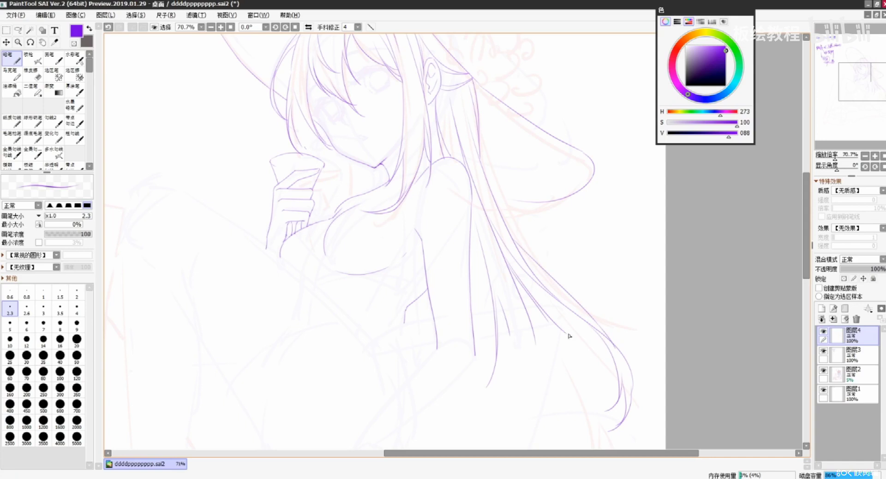
Add a short slanted stroke beside the fold line at the waist, next to the arm's inner edge.
{"action": "left_click_drag", "start_coordinate": [524, 291], "coordinate": [517, 276]}
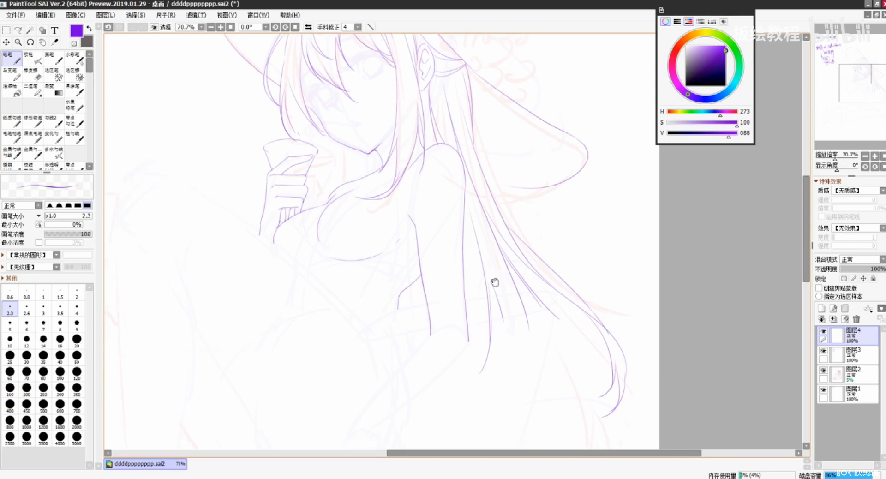
{"action": "left_click_drag", "start_coordinate": [494, 281], "coordinate": [530, 283]}
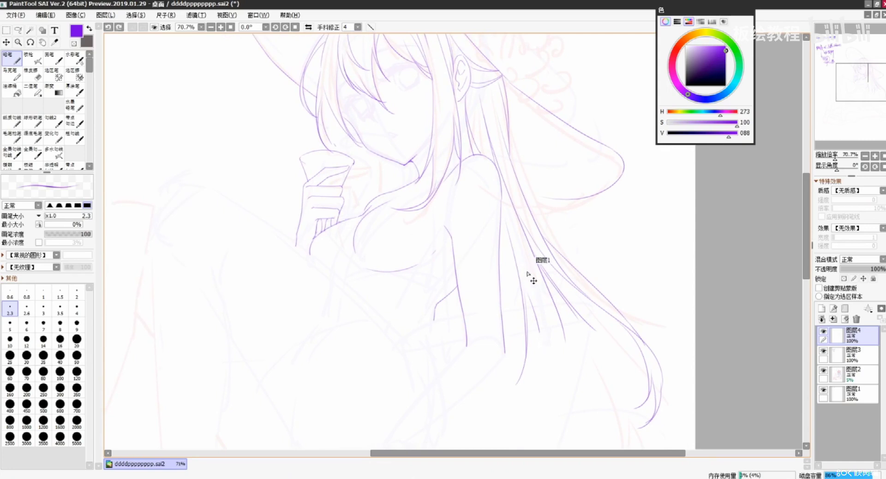
{"action": "left_click_drag", "start_coordinate": [448, 315], "coordinate": [456, 287]}
{"action": "left_click_drag", "start_coordinate": [499, 336], "coordinate": [546, 346]}
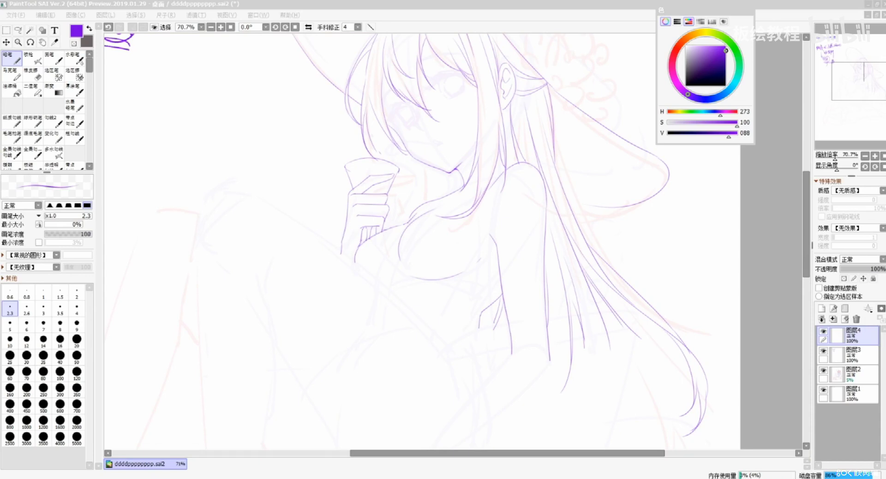
{"action": "left_click", "coordinate": [598, 294]}
{"action": "mouse_move", "coordinate": [401, 248]}
{"action": "left_mouse_down"}
{"action": "mouse_move", "coordinate": [533, 253]}
{"action": "mouse_move", "coordinate": [532, 226]}
{"action": "mouse_move", "coordinate": [495, 191]}
{"action": "left_mouse_up"}
{"action": "scroll", "coordinate": [532, 226], "scroll_direction": "up", "scroll_amount": 2}
{"action": "key", "text": "ctrl+z"}
{"action": "mouse_move", "coordinate": [395, 238]}
{"action": "left_mouse_down"}
{"action": "mouse_move", "coordinate": [414, 284]}
{"action": "mouse_move", "coordinate": [425, 289]}
{"action": "left_mouse_up"}
{"action": "key", "text": "ctrl+z"}
{"action": "mouse_move", "coordinate": [430, 295]}
{"action": "left_mouse_down"}
{"action": "mouse_move", "coordinate": [433, 313]}
{"action": "mouse_move", "coordinate": [430, 299]}
{"action": "left_mouse_up"}
{"action": "key", "text": "ctrl+z"}
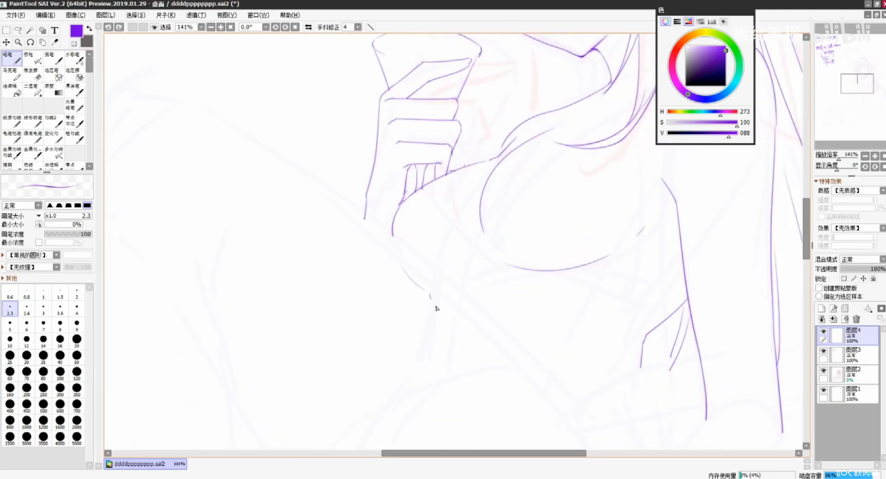
{"action": "key", "text": "e"}
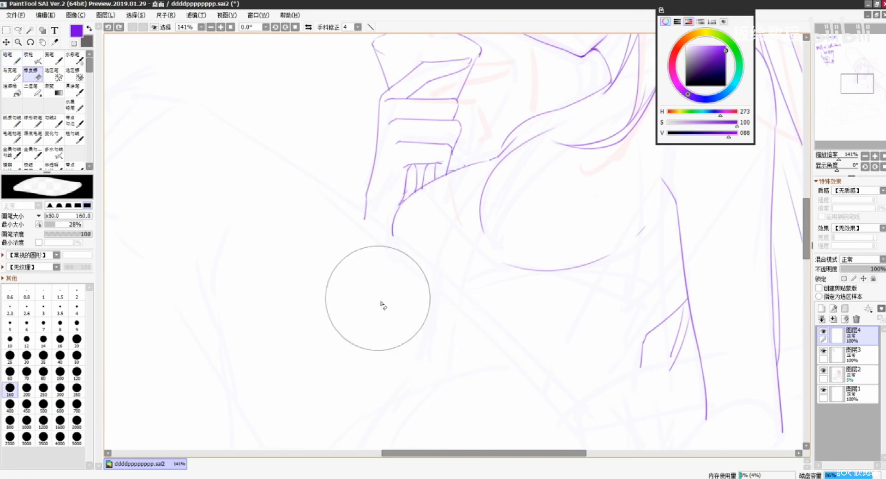
Lasso-select the faded sketch of the legs and seat on layer 图层2.
{"action": "scroll", "coordinate": [435, 330], "scroll_direction": "down", "scroll_amount": 2}
{"action": "scroll", "coordinate": [434, 326], "scroll_direction": "down", "scroll_amount": 1}
{"action": "mouse_move", "coordinate": [460, 303]}
{"action": "left_mouse_down"}
{"action": "mouse_move", "coordinate": [453, 157]}
{"action": "mouse_move", "coordinate": [459, 183]}
{"action": "left_mouse_up"}
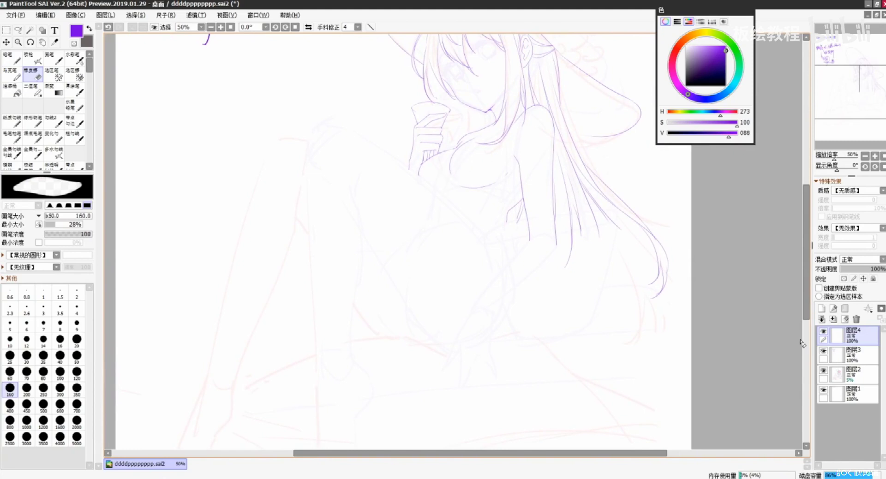
{"action": "left_click", "coordinate": [853, 374]}
{"action": "left_click", "coordinate": [18, 30]}
{"action": "mouse_move", "coordinate": [271, 99]}
{"action": "left_mouse_down"}
{"action": "mouse_move", "coordinate": [242, 113]}
{"action": "mouse_move", "coordinate": [143, 393]}
{"action": "mouse_move", "coordinate": [159, 392]}
{"action": "mouse_move", "coordinate": [273, 96]}
{"action": "mouse_move", "coordinate": [238, 122]}
{"action": "left_mouse_up"}
{"action": "left_click", "coordinate": [162, 370]}
{"action": "mouse_move", "coordinate": [282, 268]}
{"action": "left_mouse_down"}
{"action": "mouse_move", "coordinate": [303, 208]}
{"action": "mouse_move", "coordinate": [320, 202]}
{"action": "left_mouse_up"}
{"action": "key", "text": "ctrl+z"}
{"action": "scroll", "coordinate": [306, 202], "scroll_direction": "down", "scroll_amount": 1}
{"action": "left_click_drag", "start_coordinate": [273, 68], "coordinate": [221, 458]}
{"action": "left_click_drag", "start_coordinate": [434, 390], "coordinate": [545, 309]}
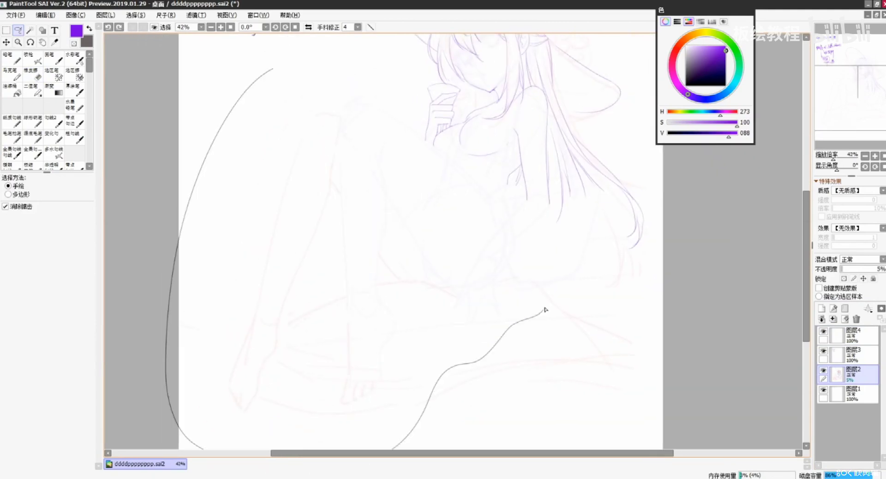
{"action": "mouse_move", "coordinate": [503, 273]}
{"action": "left_mouse_down"}
{"action": "mouse_move", "coordinate": [461, 313]}
{"action": "mouse_move", "coordinate": [454, 292]}
{"action": "mouse_move", "coordinate": [495, 228]}
{"action": "left_mouse_up"}
{"action": "left_click_drag", "start_coordinate": [432, 146], "coordinate": [318, 73]}
Shift the selected lower-body sketch slightly downward with a free transform and apply it.
{"action": "key", "text": "ctrl+t"}
{"action": "left_click_drag", "start_coordinate": [454, 230], "coordinate": [453, 248]}
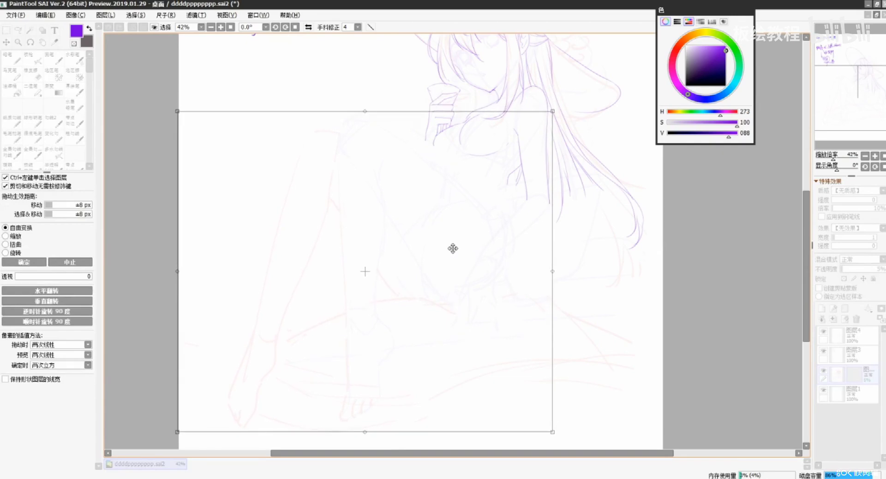
{"action": "key", "text": "Return"}
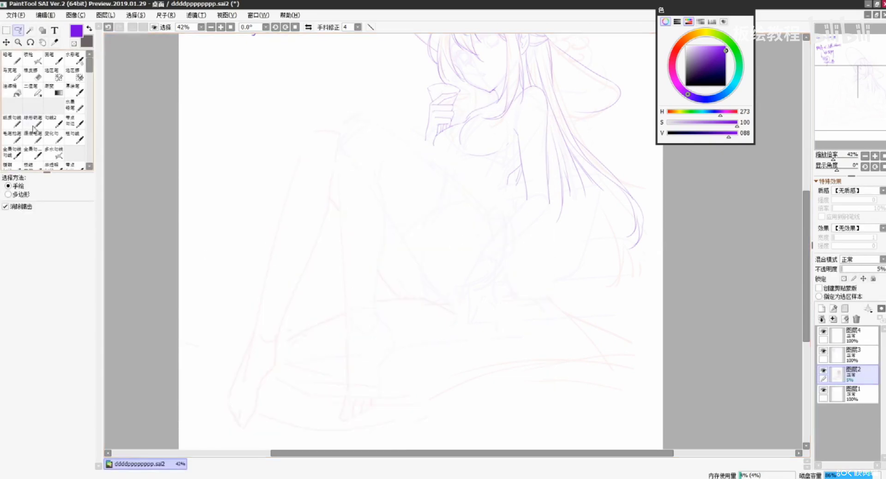
Switch back to the pencil and make layer 图层4 active for drawing around the face and cup.
{"action": "left_click", "coordinate": [20, 60]}
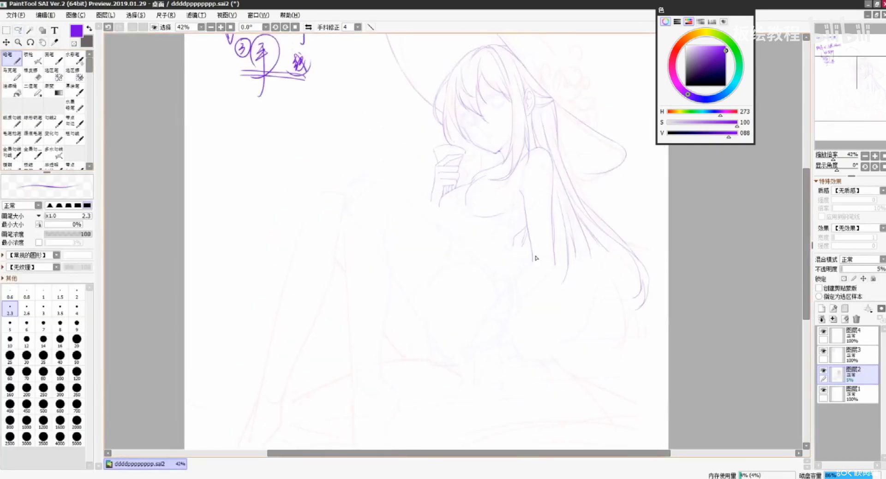
{"action": "scroll", "coordinate": [535, 258], "scroll_direction": "up", "scroll_amount": 3}
{"action": "left_click_drag", "start_coordinate": [558, 281], "coordinate": [547, 367]}
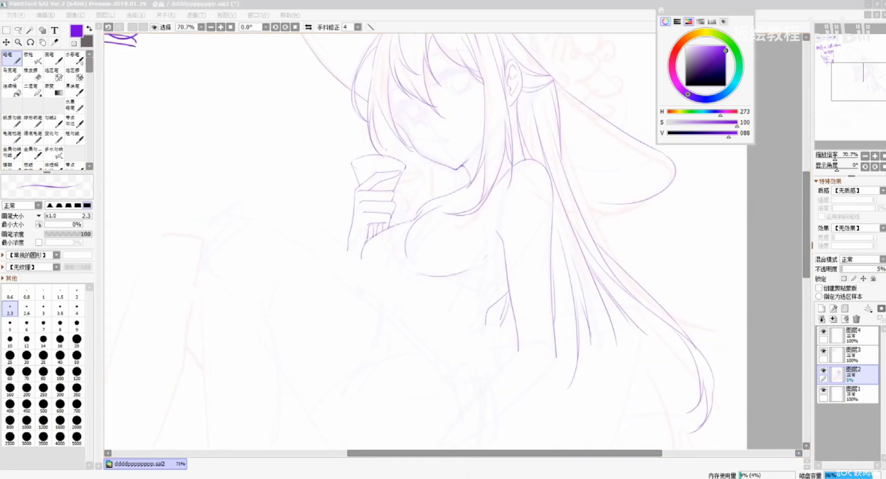
{"action": "left_click", "coordinate": [499, 361]}
{"action": "left_click_drag", "start_coordinate": [540, 233], "coordinate": [546, 382]}
{"action": "left_click_drag", "start_coordinate": [504, 317], "coordinate": [515, 324]}
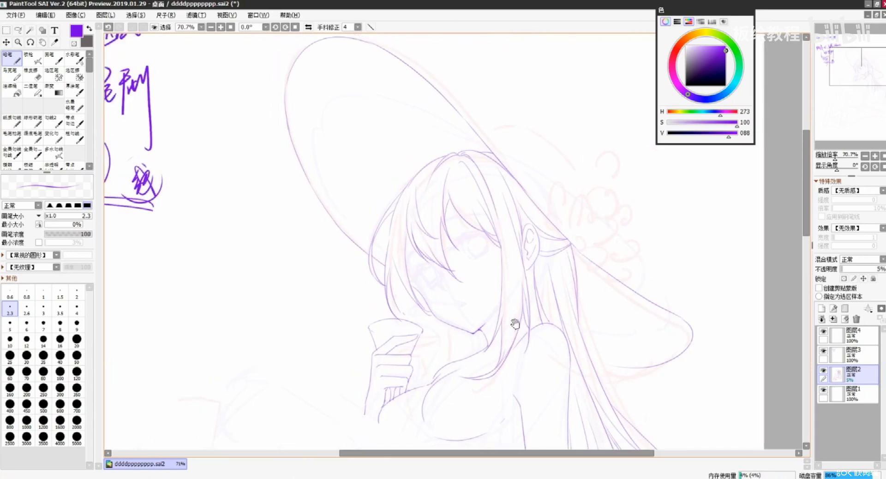
{"action": "scroll", "coordinate": [515, 323], "scroll_direction": "up", "scroll_amount": 1}
{"action": "scroll", "coordinate": [462, 279], "scroll_direction": "up", "scroll_amount": 1}
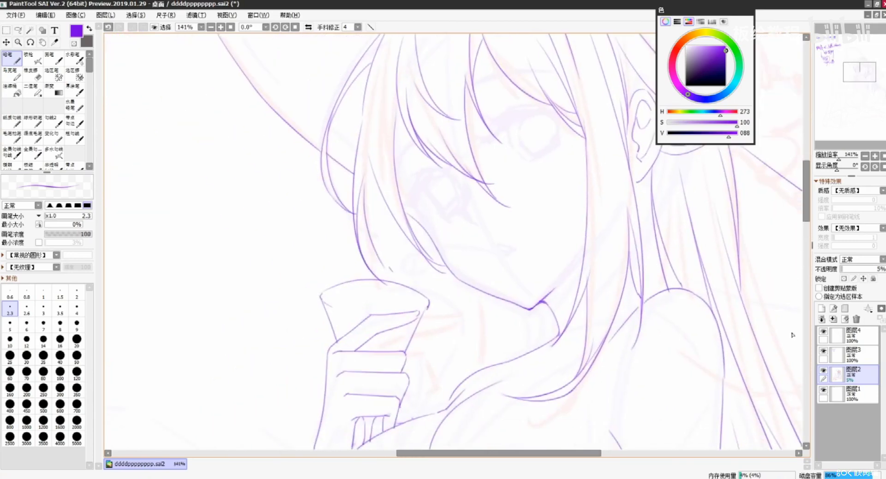
{"action": "left_click", "coordinate": [823, 352]}
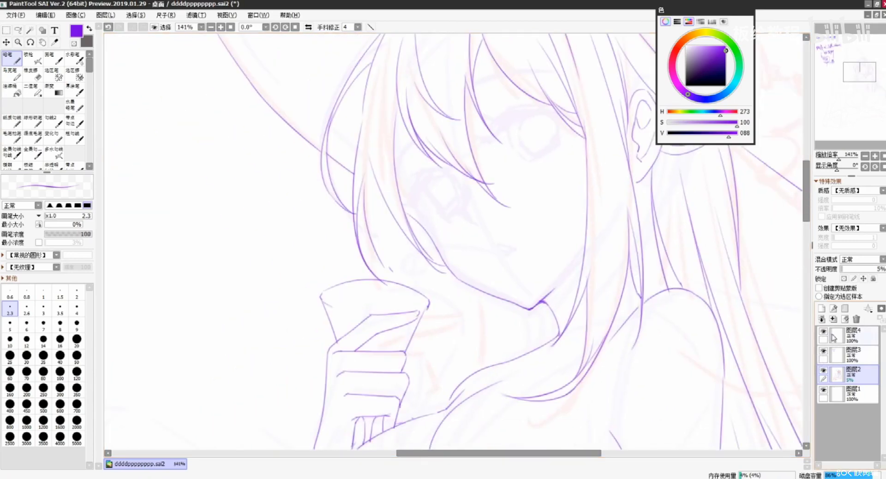
{"action": "left_click", "coordinate": [840, 336]}
{"action": "left_click_drag", "start_coordinate": [431, 293], "coordinate": [453, 392]}
{"action": "key", "text": "ctrl+z"}
{"action": "mouse_move", "coordinate": [433, 271]}
{"action": "left_mouse_down"}
{"action": "mouse_move", "coordinate": [444, 302]}
{"action": "mouse_move", "coordinate": [434, 342]}
{"action": "mouse_move", "coordinate": [463, 380]}
{"action": "mouse_move", "coordinate": [457, 369]}
{"action": "mouse_move", "coordinate": [456, 390]}
{"action": "mouse_move", "coordinate": [439, 411]}
{"action": "left_mouse_up"}
{"action": "key", "text": "ctrl+z"}
{"action": "key", "text": "ctrl+z"}
{"action": "key", "text": "ctrl+z"}
{"action": "key", "text": "ctrl+z"}
{"action": "key", "text": "ctrl+z"}
{"action": "left_click_drag", "start_coordinate": [433, 275], "coordinate": [461, 375]}
{"action": "key", "text": "ctrl+z"}
{"action": "key", "text": "ctrl+z"}
{"action": "left_click_drag", "start_coordinate": [437, 301], "coordinate": [467, 381]}
{"action": "left_click_drag", "start_coordinate": [456, 280], "coordinate": [501, 357]}
{"action": "key", "text": "ctrl+z"}
{"action": "key", "text": "ctrl+z"}
{"action": "key", "text": "ctrl+z"}
{"action": "key", "text": "ctrl+z"}
Draw thin, slightly curved hair strands hanging from beside the jaw between the cup and the neck.
{"action": "left_click_drag", "start_coordinate": [435, 278], "coordinate": [467, 380]}
{"action": "key", "text": "ctrl+z"}
{"action": "mouse_move", "coordinate": [442, 305]}
{"action": "left_mouse_down"}
{"action": "mouse_move", "coordinate": [477, 371]}
{"action": "mouse_move", "coordinate": [460, 375]}
{"action": "left_mouse_up"}
{"action": "key", "text": "ctrl+z"}
{"action": "key", "text": "ctrl+z"}
{"action": "mouse_move", "coordinate": [441, 323]}
{"action": "left_mouse_down"}
{"action": "mouse_move", "coordinate": [466, 376]}
{"action": "mouse_move", "coordinate": [443, 343]}
{"action": "left_mouse_up"}
{"action": "left_click_drag", "start_coordinate": [432, 300], "coordinate": [456, 345]}
{"action": "key", "text": "ctrl+z"}
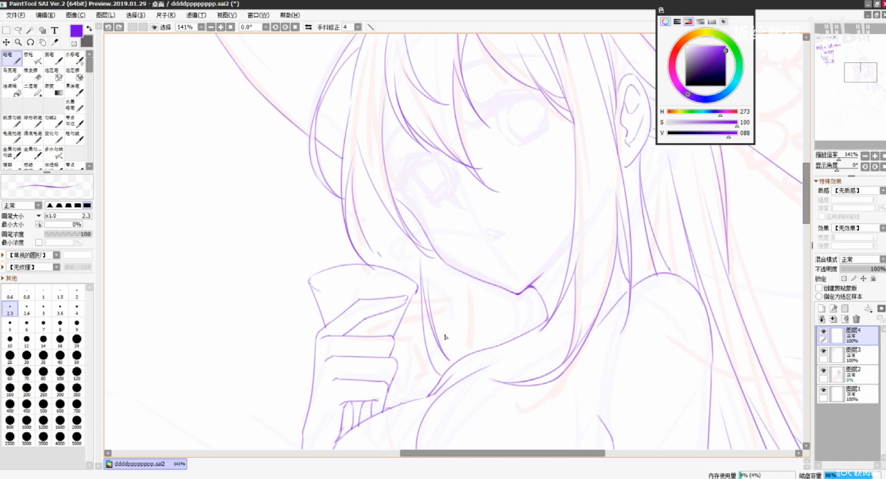
Add inner strands to the hanging lock beside the cup, curving their tips toward the garment's neckline.
{"action": "left_click_drag", "start_coordinate": [438, 332], "coordinate": [451, 366]}
{"action": "left_click_drag", "start_coordinate": [437, 333], "coordinate": [454, 364]}
{"action": "key", "text": "ctrl+z"}
{"action": "left_click_drag", "start_coordinate": [435, 322], "coordinate": [465, 358]}
{"action": "key", "text": "ctrl+z"}
Draw a tapering lock of hair from the jawline down to the neckline, just beside the chin.
{"action": "left_click_drag", "start_coordinate": [464, 277], "coordinate": [484, 353]}
{"action": "key", "text": "ctrl+z"}
{"action": "mouse_move", "coordinate": [467, 275]}
{"action": "left_mouse_down"}
{"action": "mouse_move", "coordinate": [483, 346]}
{"action": "mouse_move", "coordinate": [493, 343]}
{"action": "left_mouse_up"}
{"action": "key", "text": "ctrl+z"}
{"action": "key", "text": "ctrl+z"}
{"action": "key", "text": "ctrl+z"}
Add short, fine vertical lines on the neck directly beneath the chin.
{"action": "left_click_drag", "start_coordinate": [519, 299], "coordinate": [526, 337]}
{"action": "key", "text": "ctrl+z"}
{"action": "left_click_drag", "start_coordinate": [518, 296], "coordinate": [524, 332]}
{"action": "left_click_drag", "start_coordinate": [522, 299], "coordinate": [526, 333]}
{"action": "left_click_drag", "start_coordinate": [497, 298], "coordinate": [506, 341]}
{"action": "key", "text": "ctrl+z"}
{"action": "key", "text": "ctrl+z"}
{"action": "left_click_drag", "start_coordinate": [500, 301], "coordinate": [510, 340]}
{"action": "key", "text": "ctrl+z"}
{"action": "key", "text": "ctrl+z"}
{"action": "left_click_drag", "start_coordinate": [506, 295], "coordinate": [519, 321]}
{"action": "key", "text": "ctrl+z"}
Draw curved strands completing the tips of the side lock beside the cheek, above the cup's rim.
{"action": "left_click_drag", "start_coordinate": [401, 223], "coordinate": [407, 278]}
{"action": "key", "text": "ctrl+z"}
{"action": "left_click_drag", "start_coordinate": [353, 196], "coordinate": [411, 277]}
{"action": "key", "text": "ctrl+z"}
{"action": "mouse_move", "coordinate": [369, 189]}
{"action": "left_mouse_down"}
{"action": "mouse_move", "coordinate": [406, 273]}
{"action": "mouse_move", "coordinate": [397, 272]}
{"action": "left_mouse_up"}
{"action": "key", "text": "ctrl+z"}
{"action": "left_click_drag", "start_coordinate": [368, 214], "coordinate": [405, 274]}
{"action": "key", "text": "ctrl+z"}
{"action": "left_click_drag", "start_coordinate": [373, 233], "coordinate": [404, 273]}
{"action": "key", "text": "ctrl+z"}
{"action": "left_click_drag", "start_coordinate": [370, 214], "coordinate": [406, 272]}
{"action": "key", "text": "ctrl+z"}
{"action": "mouse_move", "coordinate": [370, 226]}
{"action": "left_mouse_down"}
{"action": "mouse_move", "coordinate": [380, 248]}
{"action": "mouse_move", "coordinate": [405, 268]}
{"action": "left_mouse_up"}
{"action": "left_click_drag", "start_coordinate": [385, 258], "coordinate": [414, 269]}
{"action": "key", "text": "ctrl+z"}
{"action": "key", "text": "ctrl+z"}
Draw a long strand from the side lock to the cup and continue it below the cup between hand and neckline.
{"action": "key", "text": "ctrl+z"}
{"action": "left_click_drag", "start_coordinate": [392, 218], "coordinate": [400, 263]}
{"action": "key", "text": "ctrl+z"}
{"action": "key", "text": "ctrl+z"}
{"action": "left_click_drag", "start_coordinate": [392, 217], "coordinate": [399, 273]}
{"action": "key", "text": "ctrl+z"}
{"action": "left_click_drag", "start_coordinate": [399, 307], "coordinate": [405, 400]}
{"action": "key", "text": "ctrl+z"}
{"action": "mouse_move", "coordinate": [399, 334]}
{"action": "left_mouse_down"}
{"action": "mouse_move", "coordinate": [414, 399]}
{"action": "mouse_move", "coordinate": [424, 397]}
{"action": "left_mouse_up"}
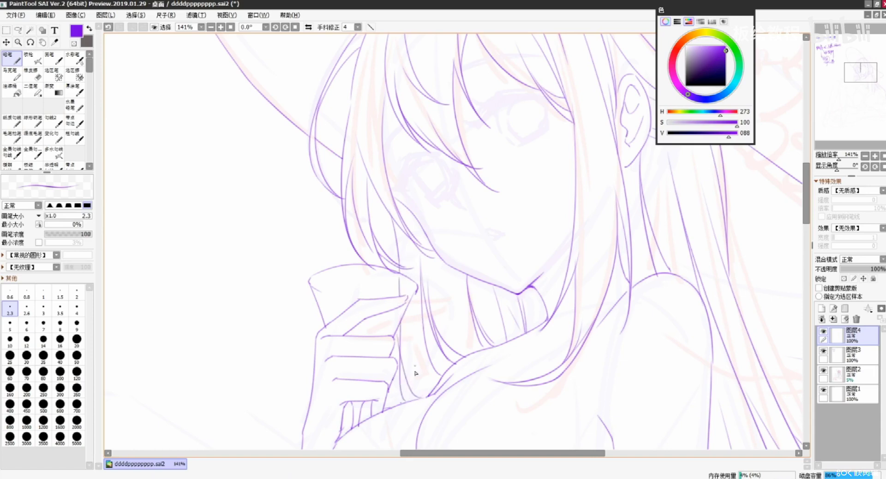
Create a new layer 图层5 above 图层4 for drawing the eyes.
{"action": "left_click_drag", "start_coordinate": [544, 202], "coordinate": [534, 307]}
{"action": "left_click", "coordinate": [821, 332]}
{"action": "left_click", "coordinate": [821, 332]}
{"action": "left_click", "coordinate": [821, 308]}
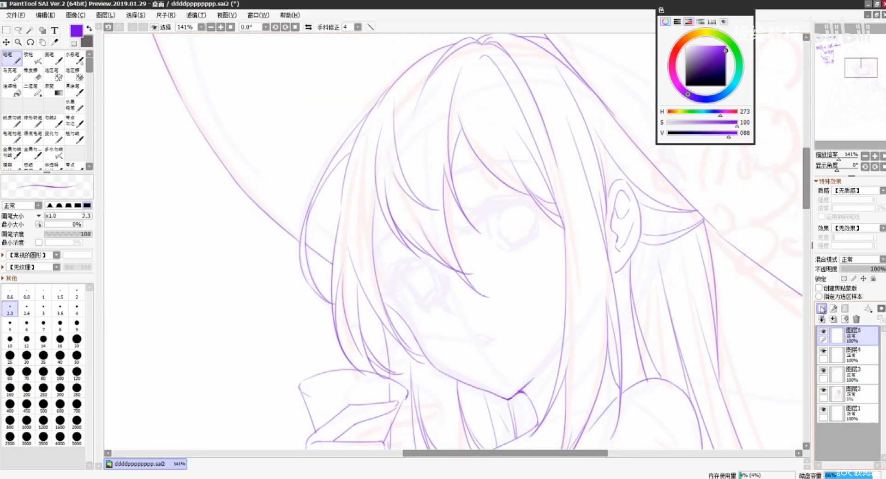
Rotate the canvas to about 31°, set the brush size to 6 and draw the arched upper lash line of the eye nearer the cup.
{"action": "scroll", "coordinate": [506, 250], "scroll_direction": "down", "scroll_amount": 1}
{"action": "scroll", "coordinate": [506, 250], "scroll_direction": "up", "scroll_amount": 2}
{"action": "left_click_drag", "start_coordinate": [443, 292], "coordinate": [415, 253]}
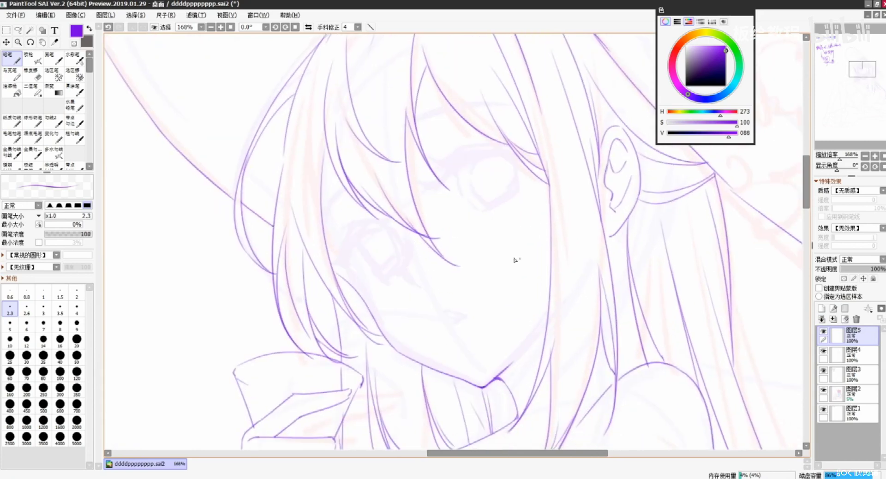
{"action": "left_click_drag", "start_coordinate": [612, 289], "coordinate": [561, 306]}
{"action": "left_click_drag", "start_coordinate": [451, 269], "coordinate": [529, 319]}
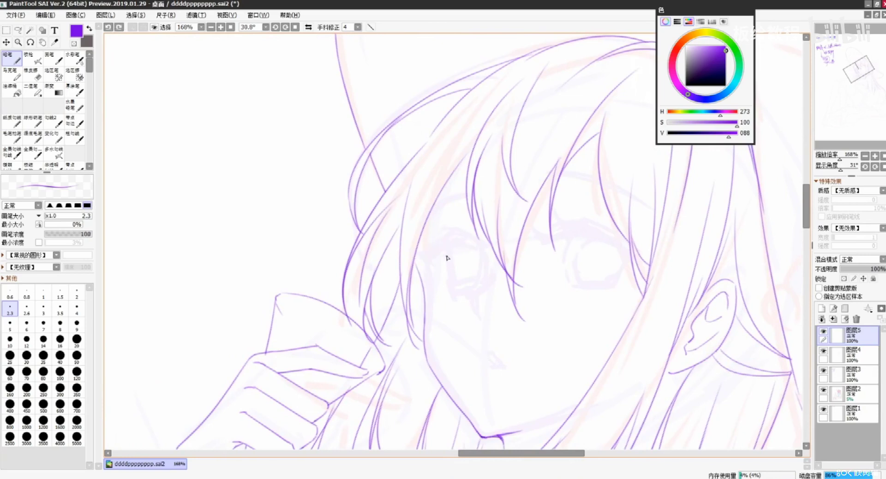
{"action": "key", "text": "bracketright"}
{"action": "key", "text": "bracketright"}
{"action": "left_click_drag", "start_coordinate": [425, 262], "coordinate": [451, 245]}
{"action": "key", "text": "ctrl+z"}
{"action": "left_click_drag", "start_coordinate": [425, 265], "coordinate": [455, 248]}
{"action": "key", "text": "ctrl+z"}
{"action": "key", "text": "bracketright"}
{"action": "key", "text": "bracketright"}
{"action": "key", "text": "bracketright"}
{"action": "key", "text": "bracketright"}
{"action": "left_click_drag", "start_coordinate": [460, 245], "coordinate": [423, 265]}
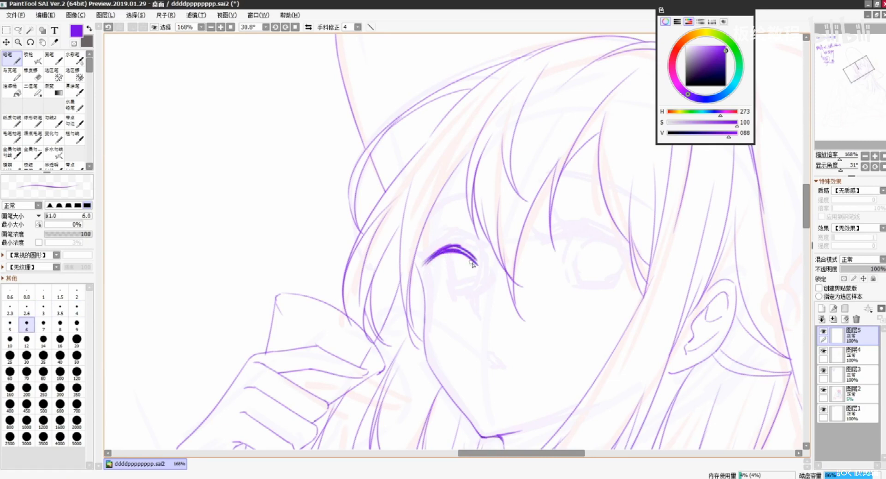
Thicken the upper lash line and extend its outer corner into a short pointed tail.
{"action": "left_click_drag", "start_coordinate": [423, 261], "coordinate": [450, 242]}
{"action": "key", "text": "ctrl+z"}
{"action": "key", "text": "ctrl+z"}
{"action": "key", "text": "ctrl+z"}
{"action": "key", "text": "ctrl+z"}
{"action": "left_click_drag", "start_coordinate": [417, 265], "coordinate": [451, 246]}
{"action": "mouse_move", "coordinate": [413, 266]}
{"action": "left_mouse_down"}
{"action": "mouse_move", "coordinate": [449, 248]}
{"action": "mouse_move", "coordinate": [476, 262]}
{"action": "mouse_move", "coordinate": [426, 267]}
{"action": "left_mouse_up"}
{"action": "key", "text": "ctrl+z"}
{"action": "key", "text": "ctrl+z"}
{"action": "key", "text": "ctrl+z"}
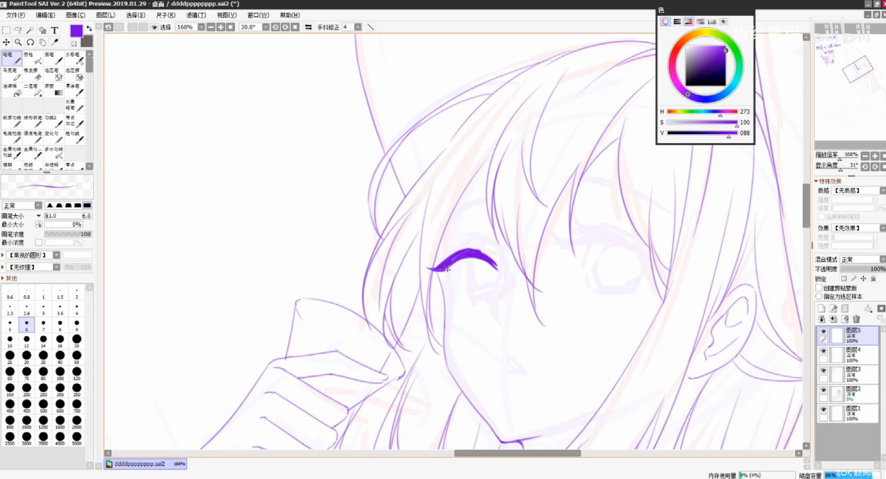
Add a short downward-pointing lash wedge below the outer corner of the eye.
{"action": "key", "text": "ctrl+z"}
{"action": "mouse_move", "coordinate": [445, 267]}
{"action": "left_mouse_down"}
{"action": "mouse_move", "coordinate": [485, 261]}
{"action": "mouse_move", "coordinate": [422, 267]}
{"action": "mouse_move", "coordinate": [440, 273]}
{"action": "mouse_move", "coordinate": [450, 296]}
{"action": "mouse_move", "coordinate": [445, 281]}
{"action": "left_mouse_up"}
{"action": "key", "text": "ctrl+z"}
{"action": "key", "text": "ctrl+z"}
{"action": "key", "text": "ctrl+z"}
{"action": "key", "text": "ctrl+z"}
{"action": "key", "text": "ctrl+z"}
Reduce the brush size to 3.5 and refine the upper and lower edges of the thick lash line.
{"action": "scroll", "coordinate": [454, 265], "scroll_direction": "up", "scroll_amount": 3}
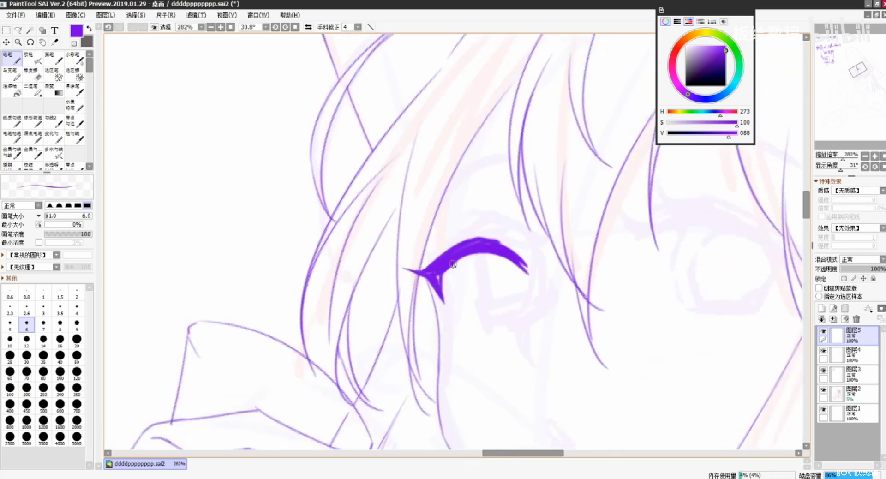
{"action": "key", "text": "bracketleft"}
{"action": "key", "text": "bracketleft"}
{"action": "key", "text": "bracketleft"}
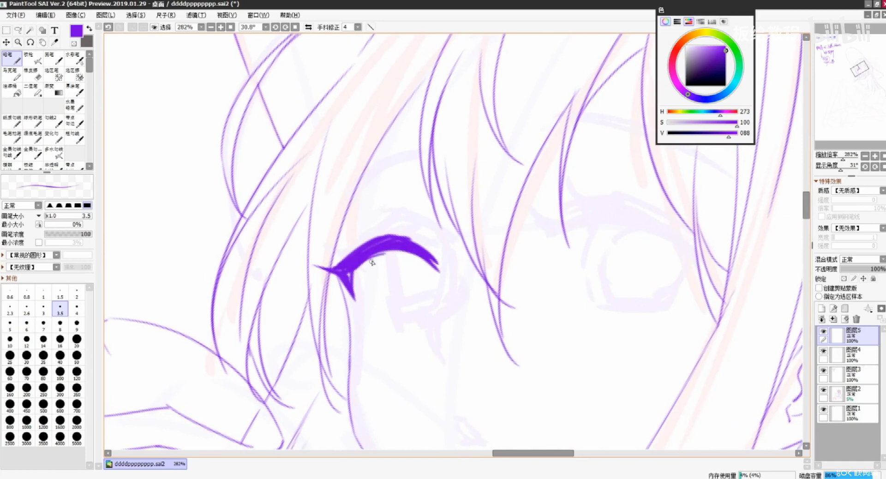
{"action": "left_click_drag", "start_coordinate": [354, 271], "coordinate": [419, 257]}
{"action": "left_click_drag", "start_coordinate": [337, 260], "coordinate": [413, 240]}
{"action": "key", "text": "ctrl+z"}
{"action": "left_click_drag", "start_coordinate": [350, 253], "coordinate": [356, 256]}
{"action": "key", "text": "ctrl+z"}
{"action": "left_click_drag", "start_coordinate": [399, 236], "coordinate": [439, 253]}
Draw a thin curved eyelid crease just above the lash line.
{"action": "left_click_drag", "start_coordinate": [340, 251], "coordinate": [390, 230]}
{"action": "key", "text": "ctrl+z"}
{"action": "left_click_drag", "start_coordinate": [328, 267], "coordinate": [385, 224]}
{"action": "key", "text": "ctrl+z"}
{"action": "left_click_drag", "start_coordinate": [341, 254], "coordinate": [388, 225]}
{"action": "left_click_drag", "start_coordinate": [329, 267], "coordinate": [389, 228]}
{"action": "key", "text": "ctrl+z"}
Add a pointed lash spike rising from the outer end of the upper lash line.
{"action": "mouse_move", "coordinate": [333, 223]}
{"action": "left_mouse_down"}
{"action": "mouse_move", "coordinate": [354, 251]}
{"action": "mouse_move", "coordinate": [348, 258]}
{"action": "mouse_move", "coordinate": [357, 251]}
{"action": "mouse_move", "coordinate": [350, 283]}
{"action": "mouse_move", "coordinate": [340, 257]}
{"action": "left_mouse_up"}
{"action": "key", "text": "ctrl+z"}
{"action": "key", "text": "ctrl+z"}
{"action": "key", "text": "ctrl+z"}
{"action": "key", "text": "ctrl+z"}
{"action": "key", "text": "ctrl+z"}
{"action": "key", "text": "ctrl+y"}
{"action": "key", "text": "ctrl+z"}
{"action": "key", "text": "ctrl+y"}
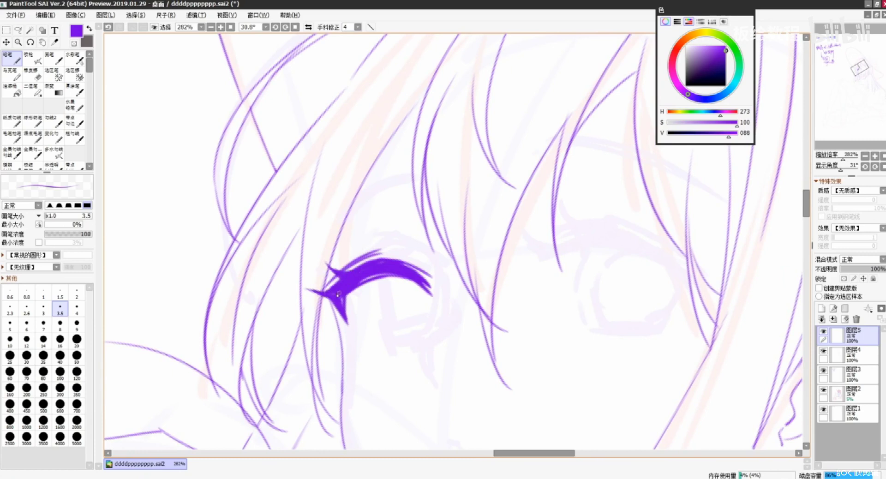
{"action": "key", "text": "ctrl+z"}
Set the brush size to 5 and draw the outer side of the iris beneath the lash line.
{"action": "mouse_move", "coordinate": [385, 250]}
{"action": "left_mouse_down"}
{"action": "mouse_move", "coordinate": [423, 258]}
{"action": "mouse_move", "coordinate": [447, 191]}
{"action": "left_mouse_up"}
{"action": "scroll", "coordinate": [435, 265], "scroll_direction": "down", "scroll_amount": 3}
{"action": "scroll", "coordinate": [437, 267], "scroll_direction": "up", "scroll_amount": 1}
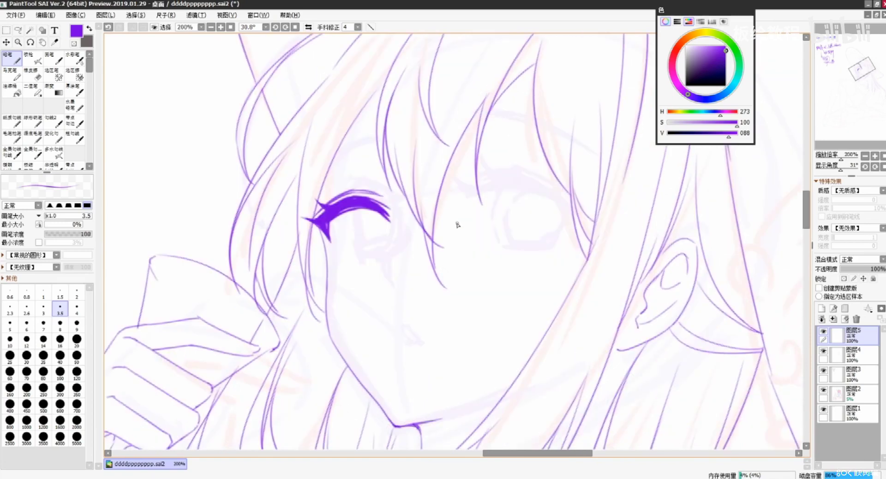
{"action": "key", "text": "bracketright"}
{"action": "key", "text": "bracketright"}
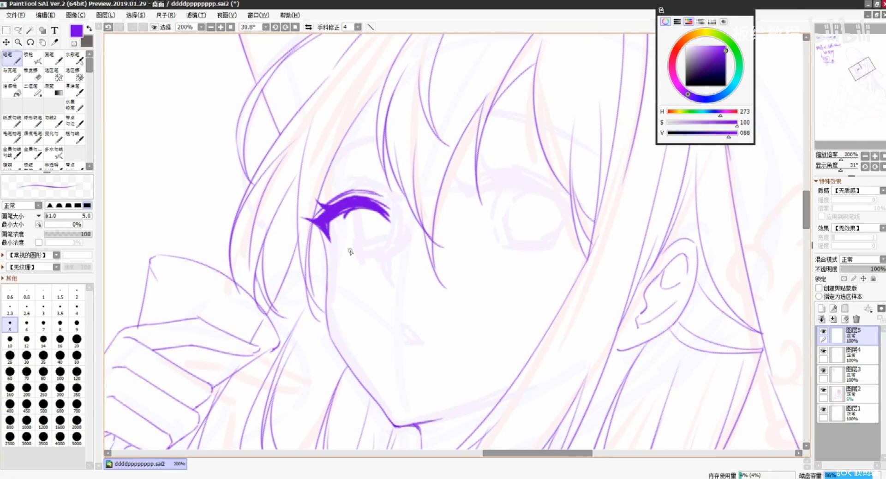
{"action": "key", "text": "ctrl+z"}
{"action": "left_click_drag", "start_coordinate": [343, 229], "coordinate": [359, 259]}
{"action": "key", "text": "ctrl+z"}
{"action": "key", "text": "ctrl+z"}
{"action": "key", "text": "ctrl+z"}
Draw the lower iris edge with its small rounded highlight shape and add a short slanted stroke below it.
{"action": "mouse_move", "coordinate": [349, 244]}
{"action": "left_mouse_down"}
{"action": "mouse_move", "coordinate": [359, 258]}
{"action": "mouse_move", "coordinate": [373, 255]}
{"action": "mouse_move", "coordinate": [371, 263]}
{"action": "mouse_move", "coordinate": [395, 257]}
{"action": "mouse_move", "coordinate": [380, 266]}
{"action": "mouse_move", "coordinate": [397, 254]}
{"action": "mouse_move", "coordinate": [377, 266]}
{"action": "left_mouse_up"}
{"action": "key", "text": "ctrl+z"}
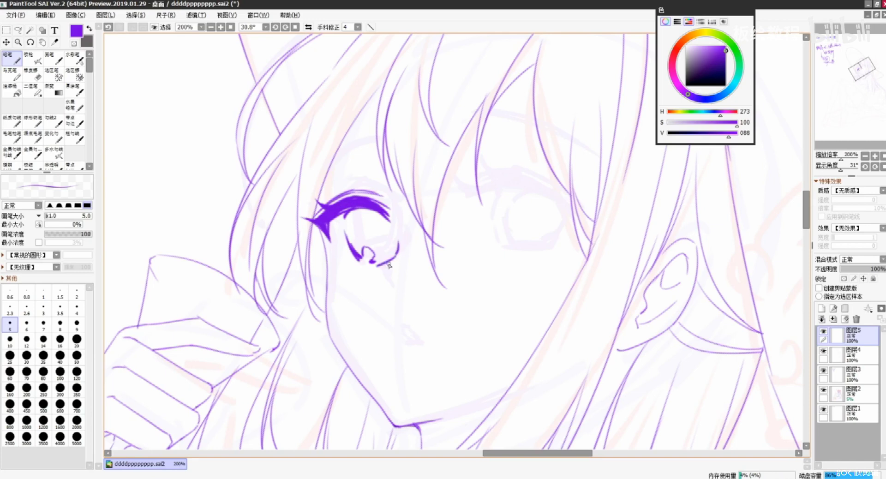
{"action": "key", "text": "ctrl+z"}
{"action": "left_click_drag", "start_coordinate": [448, 272], "coordinate": [507, 280]}
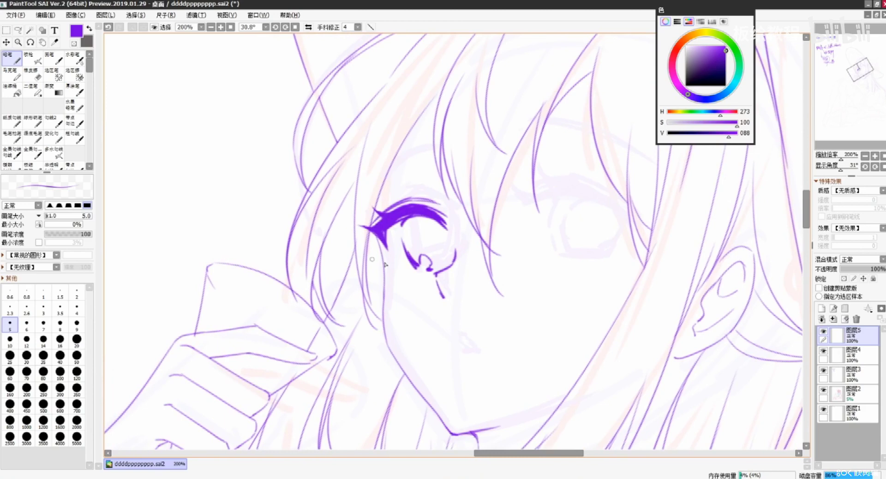
Add small lower-lash dashes beneath the iris and extend its inner side up to the lash line.
{"action": "left_click_drag", "start_coordinate": [198, 105], "coordinate": [207, 144]}
{"action": "mouse_move", "coordinate": [199, 105]}
{"action": "left_mouse_down"}
{"action": "mouse_move", "coordinate": [215, 124]}
{"action": "mouse_move", "coordinate": [216, 150]}
{"action": "left_mouse_up"}
{"action": "key", "text": "ctrl+z"}
{"action": "key", "text": "ctrl+z"}
{"action": "key", "text": "ctrl+z"}
{"action": "mouse_move", "coordinate": [445, 235]}
{"action": "left_mouse_down"}
{"action": "mouse_move", "coordinate": [448, 259]}
{"action": "mouse_move", "coordinate": [413, 276]}
{"action": "mouse_move", "coordinate": [430, 279]}
{"action": "left_mouse_up"}
{"action": "key", "text": "ctrl+z"}
{"action": "mouse_move", "coordinate": [518, 252]}
{"action": "left_mouse_down"}
{"action": "mouse_move", "coordinate": [513, 263]}
{"action": "mouse_move", "coordinate": [489, 252]}
{"action": "left_mouse_up"}
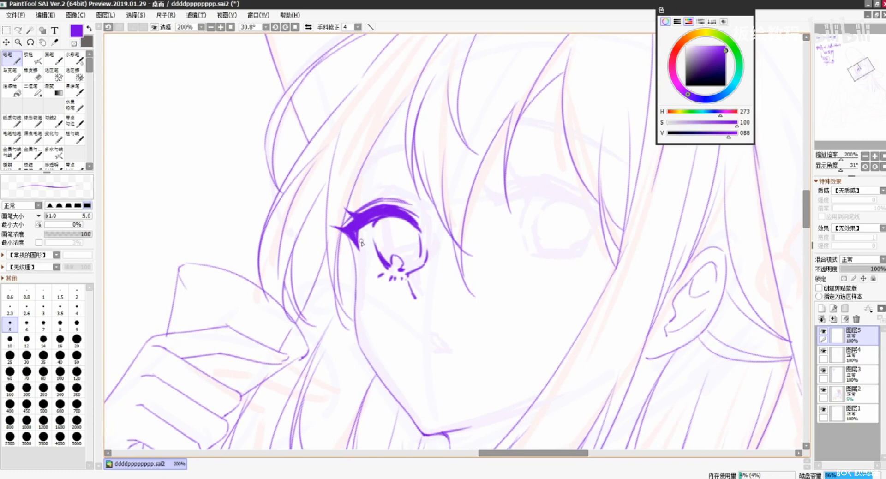
Draw the upper lash line of the second eye as an arc over the faded sketch.
{"action": "left_click_drag", "start_coordinate": [360, 241], "coordinate": [367, 267]}
{"action": "key", "text": "ctrl+z"}
{"action": "mouse_move", "coordinate": [515, 201]}
{"action": "left_mouse_down"}
{"action": "mouse_move", "coordinate": [575, 202]}
{"action": "mouse_move", "coordinate": [566, 198]}
{"action": "left_mouse_up"}
{"action": "mouse_move", "coordinate": [497, 211]}
{"action": "left_mouse_down"}
{"action": "mouse_move", "coordinate": [560, 197]}
{"action": "mouse_move", "coordinate": [599, 223]}
{"action": "left_mouse_up"}
{"action": "key", "text": "ctrl+z"}
{"action": "key", "text": "ctrl+z"}
{"action": "mouse_move", "coordinate": [523, 199]}
{"action": "left_mouse_down"}
{"action": "mouse_move", "coordinate": [616, 231]}
{"action": "mouse_move", "coordinate": [604, 225]}
{"action": "left_mouse_up"}
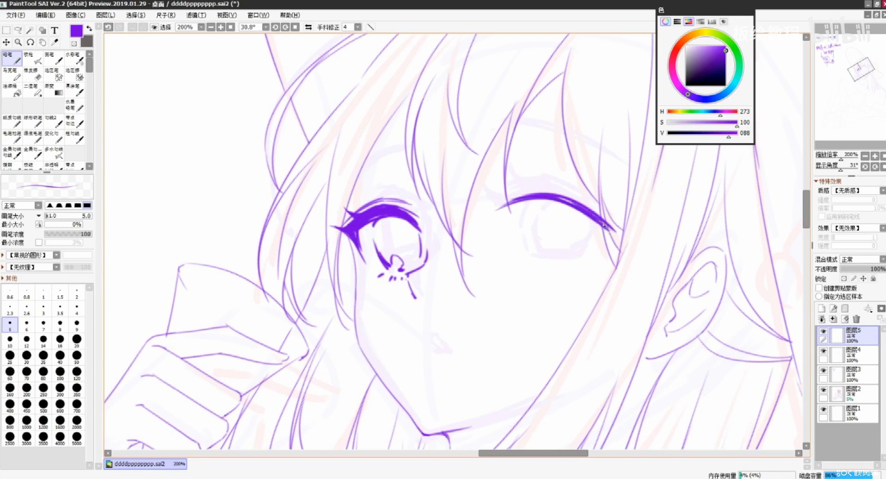
Thicken the second eye's upper lash line with overlapping strokes from the inner end to the outer corner.
{"action": "mouse_move", "coordinate": [500, 202]}
{"action": "left_mouse_down"}
{"action": "mouse_move", "coordinate": [569, 193]}
{"action": "mouse_move", "coordinate": [559, 191]}
{"action": "left_mouse_up"}
{"action": "key", "text": "ctrl+z"}
{"action": "key", "text": "ctrl+z"}
{"action": "left_click_drag", "start_coordinate": [504, 201], "coordinate": [568, 195]}
{"action": "key", "text": "ctrl+z"}
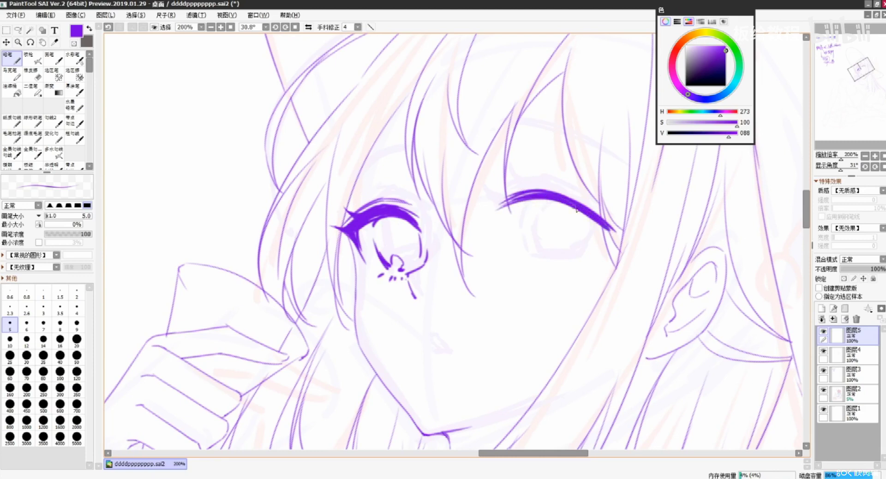
{"action": "key", "text": "ctrl+z"}
{"action": "mouse_move", "coordinate": [503, 208]}
{"action": "left_mouse_down"}
{"action": "mouse_move", "coordinate": [568, 206]}
{"action": "mouse_move", "coordinate": [554, 201]}
{"action": "mouse_move", "coordinate": [615, 229]}
{"action": "left_mouse_up"}
{"action": "key", "text": "ctrl+z"}
{"action": "key", "text": "ctrl+z"}
{"action": "key", "text": "ctrl+z"}
{"action": "left_click_drag", "start_coordinate": [546, 190], "coordinate": [618, 228]}
{"action": "key", "text": "ctrl+z"}
{"action": "key", "text": "ctrl+z"}
{"action": "key", "text": "ctrl+z"}
Finish the lash line's outer corner with a tapered downward stroke and a pointed spike extending outward.
{"action": "mouse_move", "coordinate": [543, 190]}
{"action": "left_mouse_down"}
{"action": "mouse_move", "coordinate": [615, 225]}
{"action": "mouse_move", "coordinate": [584, 270]}
{"action": "left_mouse_up"}
{"action": "key", "text": "ctrl+z"}
{"action": "left_click_drag", "start_coordinate": [613, 233], "coordinate": [591, 265]}
{"action": "key", "text": "ctrl+z"}
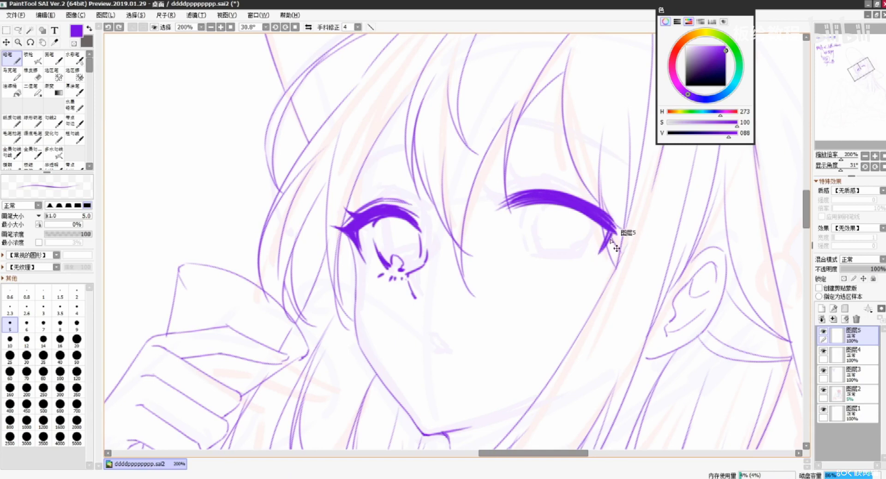
{"action": "left_click_drag", "start_coordinate": [609, 233], "coordinate": [591, 261]}
{"action": "left_click_drag", "start_coordinate": [610, 226], "coordinate": [634, 220]}
{"action": "key", "text": "ctrl+z"}
{"action": "left_click_drag", "start_coordinate": [611, 226], "coordinate": [630, 228]}
{"action": "left_click_drag", "start_coordinate": [631, 228], "coordinate": [611, 232]}
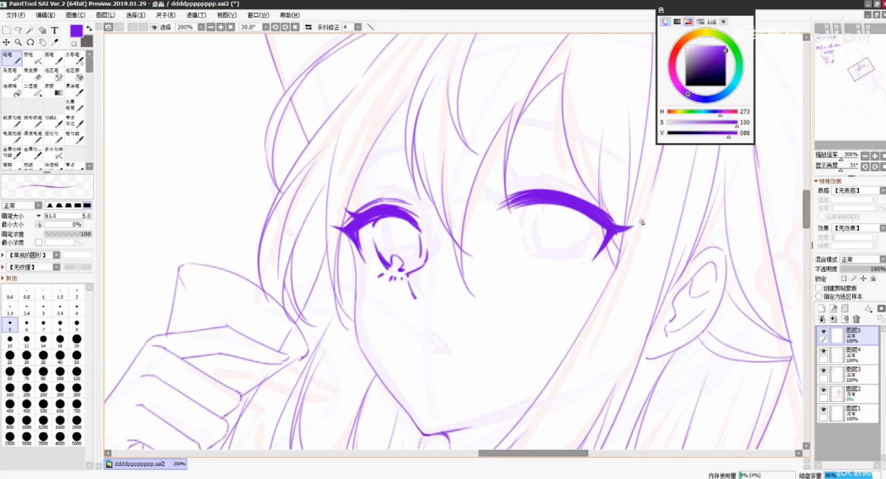
Add a short pointed lash spike rising above the second eye's outer corner.
{"action": "key", "text": "ctrl+z"}
{"action": "mouse_move", "coordinate": [585, 202]}
{"action": "left_mouse_down"}
{"action": "mouse_move", "coordinate": [610, 188]}
{"action": "mouse_move", "coordinate": [598, 203]}
{"action": "left_mouse_up"}
{"action": "key", "text": "ctrl+z"}
{"action": "key", "text": "ctrl+z"}
{"action": "key", "text": "ctrl+z"}
{"action": "key", "text": "ctrl+z"}
{"action": "key", "text": "ctrl+z"}
Draw the thin eyelid crease just above the second eye's upper lash line.
{"action": "mouse_move", "coordinate": [507, 191]}
{"action": "left_mouse_down"}
{"action": "mouse_move", "coordinate": [573, 194]}
{"action": "mouse_move", "coordinate": [528, 180]}
{"action": "mouse_move", "coordinate": [491, 197]}
{"action": "mouse_move", "coordinate": [560, 188]}
{"action": "left_mouse_up"}
{"action": "key", "text": "ctrl+z"}
{"action": "left_click_drag", "start_coordinate": [494, 200], "coordinate": [547, 187]}
{"action": "key", "text": "ctrl+z"}
{"action": "mouse_move", "coordinate": [493, 200]}
{"action": "left_mouse_down"}
{"action": "mouse_move", "coordinate": [546, 184]}
{"action": "mouse_move", "coordinate": [616, 215]}
{"action": "mouse_move", "coordinate": [547, 190]}
{"action": "mouse_move", "coordinate": [520, 195]}
{"action": "mouse_move", "coordinate": [527, 194]}
{"action": "mouse_move", "coordinate": [504, 208]}
{"action": "mouse_move", "coordinate": [533, 225]}
{"action": "mouse_move", "coordinate": [546, 261]}
{"action": "left_mouse_up"}
{"action": "key", "text": "ctrl+z"}
Draw the inner side and lower edge of the second eye's iris with its small rounded highlight shape.
{"action": "key", "text": "ctrl+z"}
{"action": "key", "text": "ctrl+z"}
{"action": "key", "text": "ctrl+z"}
{"action": "key", "text": "ctrl+z"}
{"action": "key", "text": "ctrl+z"}
{"action": "key", "text": "ctrl+z"}
{"action": "key", "text": "ctrl+z"}
{"action": "mouse_move", "coordinate": [535, 241]}
{"action": "left_mouse_down"}
{"action": "mouse_move", "coordinate": [559, 262]}
{"action": "mouse_move", "coordinate": [567, 249]}
{"action": "mouse_move", "coordinate": [559, 245]}
{"action": "mouse_move", "coordinate": [550, 248]}
{"action": "mouse_move", "coordinate": [579, 261]}
{"action": "left_mouse_up"}
{"action": "key", "text": "ctrl+z"}
{"action": "key", "text": "ctrl+z"}
Draw the outer side of the second eye's iris and add short lower-lash dashes beneath it.
{"action": "mouse_move", "coordinate": [586, 215]}
{"action": "left_mouse_down"}
{"action": "mouse_move", "coordinate": [590, 251]}
{"action": "mouse_move", "coordinate": [532, 273]}
{"action": "mouse_move", "coordinate": [557, 273]}
{"action": "mouse_move", "coordinate": [548, 308]}
{"action": "left_mouse_up"}
{"action": "key", "text": "ctrl+z"}
{"action": "key", "text": "ctrl+z"}
{"action": "key", "text": "ctrl+z"}
{"action": "key", "text": "ctrl+z"}
{"action": "key", "text": "ctrl+z"}
{"action": "key", "text": "ctrl+z"}
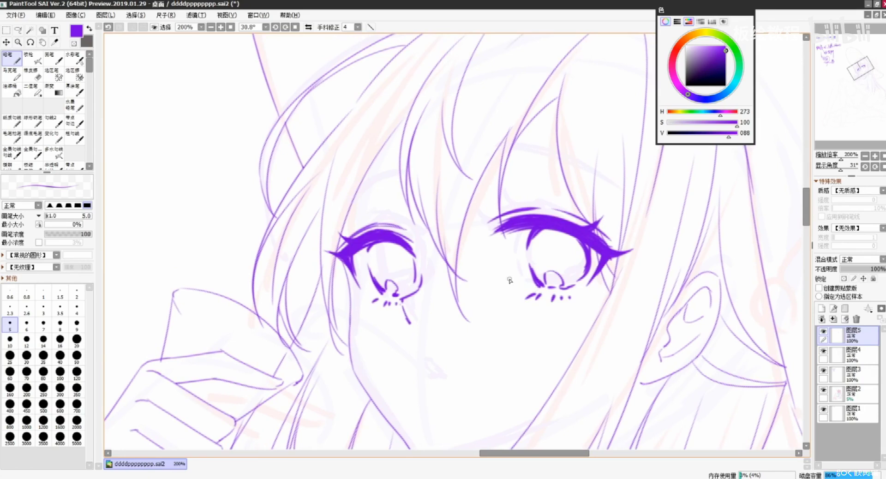
Reduce the eraser size to 10 and clean up the lower iris edge and lashes of the second eye.
{"action": "key", "text": "e"}
{"action": "key", "text": "bracketleft"}
{"action": "key", "text": "bracketleft"}
{"action": "key", "text": "bracketleft"}
{"action": "key", "text": "bracketleft"}
{"action": "key", "text": "bracketleft"}
{"action": "key", "text": "bracketleft"}
{"action": "key", "text": "bracketleft"}
{"action": "key", "text": "bracketleft"}
{"action": "key", "text": "bracketleft"}
{"action": "key", "text": "bracketleft"}
{"action": "key", "text": "bracketleft"}
{"action": "key", "text": "bracketleft"}
{"action": "key", "text": "bracketleft"}
{"action": "key", "text": "bracketleft"}
{"action": "key", "text": "bracketleft"}
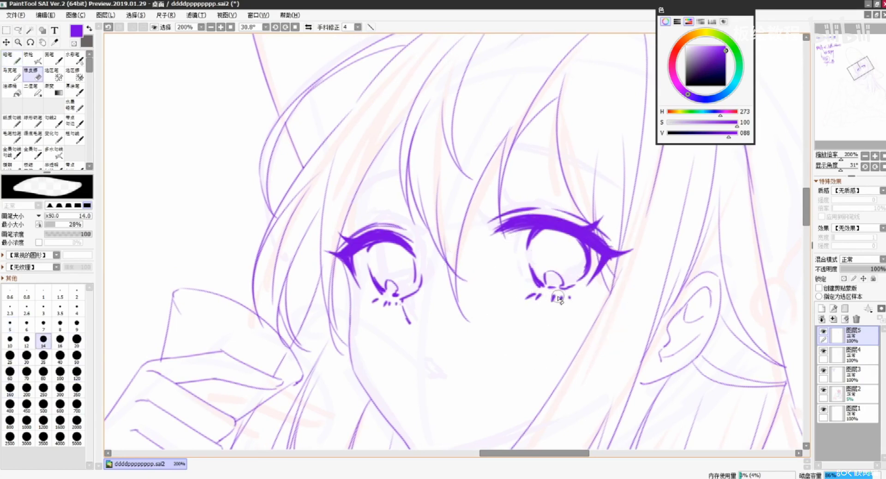
{"action": "left_click_drag", "start_coordinate": [555, 296], "coordinate": [555, 294]}
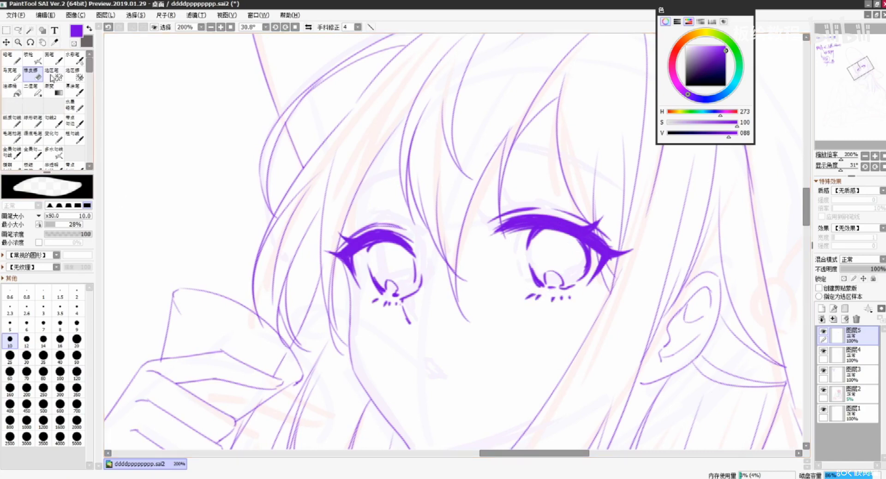
Return to the pencil and refine the short lower-lash dashes beneath the second eye.
{"action": "left_click", "coordinate": [13, 58]}
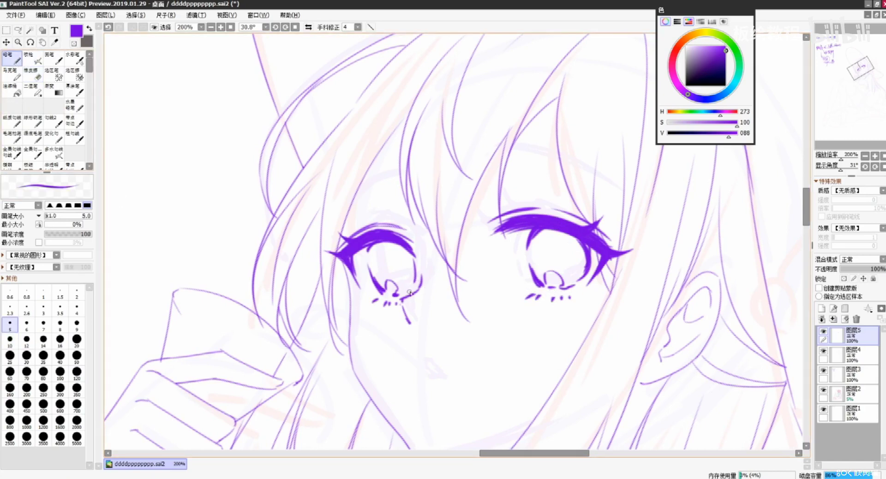
{"action": "key", "text": "ctrl+z"}
{"action": "left_click_drag", "start_coordinate": [535, 297], "coordinate": [553, 298]}
{"action": "key", "text": "ctrl+z"}
{"action": "scroll", "coordinate": [456, 314], "scroll_direction": "down", "scroll_amount": 3}
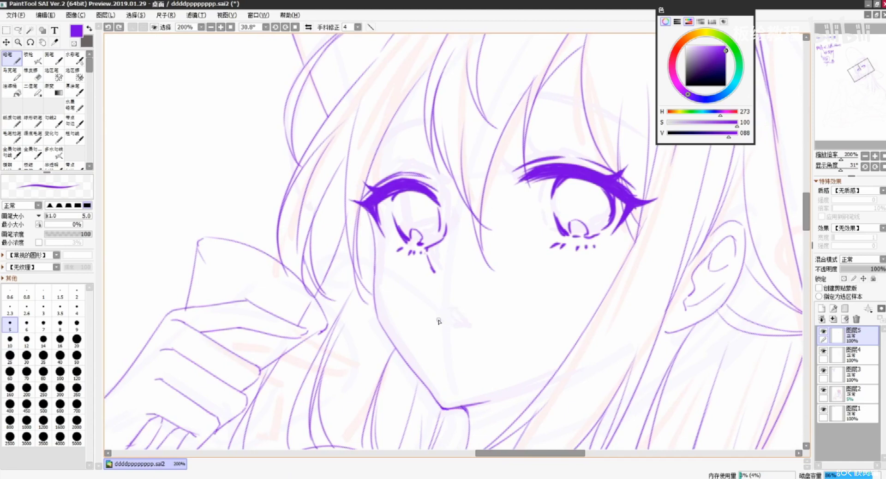
Draw the small open mouth over the faded sketch and add a tiny lower-lip mark beneath it.
{"action": "left_click_drag", "start_coordinate": [439, 319], "coordinate": [471, 324]}
{"action": "key", "text": "ctrl+z"}
{"action": "key", "text": "ctrl+z"}
{"action": "key", "text": "ctrl+z"}
{"action": "key", "text": "ctrl+y"}
{"action": "key", "text": "ctrl+z"}
{"action": "key", "text": "ctrl+y"}
{"action": "key", "text": "ctrl+z"}
{"action": "mouse_move", "coordinate": [443, 313]}
{"action": "left_mouse_down"}
{"action": "mouse_move", "coordinate": [473, 325]}
{"action": "mouse_move", "coordinate": [440, 318]}
{"action": "mouse_move", "coordinate": [454, 325]}
{"action": "mouse_move", "coordinate": [452, 344]}
{"action": "left_mouse_up"}
{"action": "key", "text": "ctrl+z"}
{"action": "key", "text": "ctrl+z"}
{"action": "key", "text": "ctrl+z"}
{"action": "key", "text": "ctrl+z"}
{"action": "scroll", "coordinate": [455, 343], "scroll_direction": "down", "scroll_amount": 3}
{"action": "scroll", "coordinate": [454, 343], "scroll_direction": "up", "scroll_amount": 3}
Draw the arched eyebrow above the first eye, ending at the bangs strand.
{"action": "left_click_drag", "start_coordinate": [457, 229], "coordinate": [445, 274]}
{"action": "key", "text": "ctrl+z"}
{"action": "mouse_move", "coordinate": [366, 180]}
{"action": "left_mouse_down"}
{"action": "mouse_move", "coordinate": [418, 168]}
{"action": "mouse_move", "coordinate": [354, 192]}
{"action": "mouse_move", "coordinate": [422, 171]}
{"action": "left_mouse_up"}
{"action": "key", "text": "ctrl+z"}
{"action": "left_click_drag", "start_coordinate": [348, 195], "coordinate": [412, 172]}
{"action": "key", "text": "ctrl+z"}
{"action": "mouse_move", "coordinate": [363, 186]}
{"action": "left_mouse_down"}
{"action": "mouse_move", "coordinate": [419, 168]}
{"action": "mouse_move", "coordinate": [403, 166]}
{"action": "left_mouse_up"}
{"action": "key", "text": "ctrl+z"}
{"action": "key", "text": "ctrl+z"}
{"action": "left_click_drag", "start_coordinate": [336, 191], "coordinate": [403, 169]}
{"action": "key", "text": "ctrl+z"}
{"action": "left_click_drag", "start_coordinate": [336, 192], "coordinate": [406, 170]}
{"action": "key", "text": "ctrl+z"}
{"action": "key", "text": "ctrl+z"}
{"action": "key", "text": "ctrl+y"}
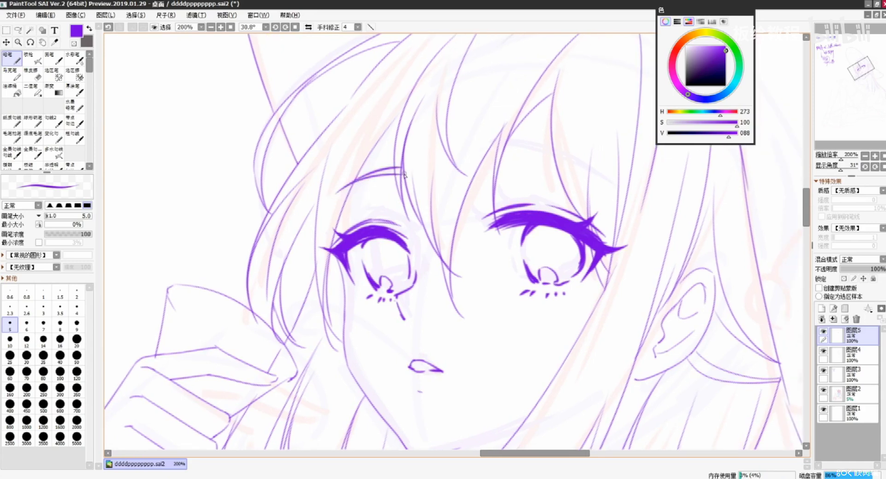
{"action": "key", "text": "ctrl+z"}
Draw the long, gently curved eyebrow above the second eye, across the bangs.
{"action": "mouse_move", "coordinate": [482, 165]}
{"action": "left_mouse_down"}
{"action": "mouse_move", "coordinate": [506, 160]}
{"action": "mouse_move", "coordinate": [589, 180]}
{"action": "left_mouse_up"}
{"action": "key", "text": "ctrl+z"}
{"action": "left_click_drag", "start_coordinate": [500, 160], "coordinate": [564, 168]}
{"action": "key", "text": "ctrl+z"}
{"action": "mouse_move", "coordinate": [480, 164]}
{"action": "left_mouse_down"}
{"action": "mouse_move", "coordinate": [594, 179]}
{"action": "mouse_move", "coordinate": [526, 163]}
{"action": "mouse_move", "coordinate": [562, 167]}
{"action": "left_mouse_up"}
{"action": "key", "text": "ctrl+z"}
{"action": "mouse_move", "coordinate": [480, 165]}
{"action": "left_mouse_down"}
{"action": "mouse_move", "coordinate": [573, 175]}
{"action": "mouse_move", "coordinate": [527, 165]}
{"action": "mouse_move", "coordinate": [557, 166]}
{"action": "mouse_move", "coordinate": [595, 180]}
{"action": "left_mouse_up"}
{"action": "key", "text": "ctrl+z"}
{"action": "key", "text": "ctrl+z"}
{"action": "key", "text": "ctrl+z"}
{"action": "left_click_drag", "start_coordinate": [538, 169], "coordinate": [594, 185]}
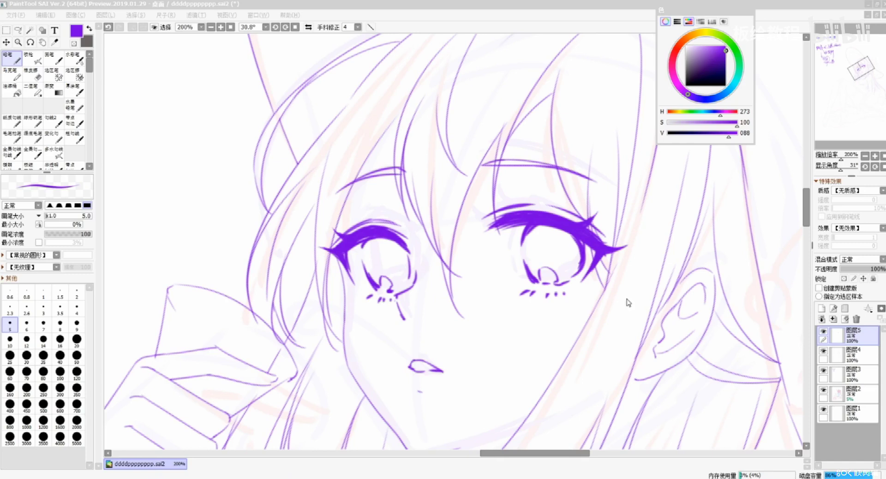
Reset the canvas rotation to 0° and review the face, hair and hat line art.
{"action": "scroll", "coordinate": [497, 273], "scroll_direction": "down", "scroll_amount": 2}
{"action": "scroll", "coordinate": [496, 273], "scroll_direction": "up", "scroll_amount": 1}
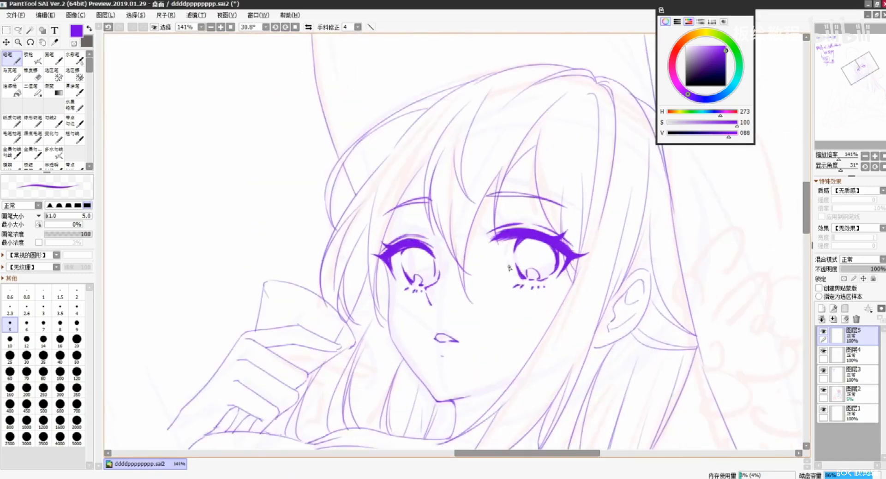
{"action": "scroll", "coordinate": [509, 268], "scroll_direction": "up", "scroll_amount": 1}
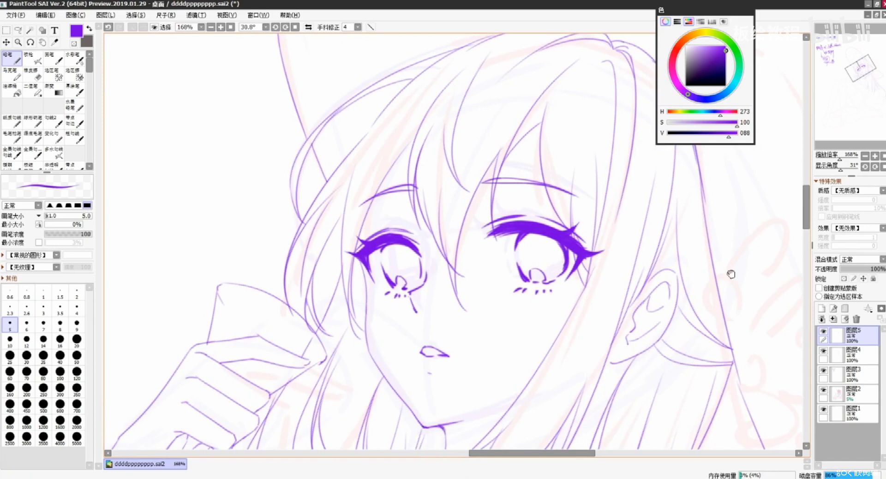
{"action": "left_click_drag", "start_coordinate": [731, 273], "coordinate": [698, 257]}
{"action": "left_click", "coordinate": [883, 167]}
{"action": "scroll", "coordinate": [566, 264], "scroll_direction": "down", "scroll_amount": 4}
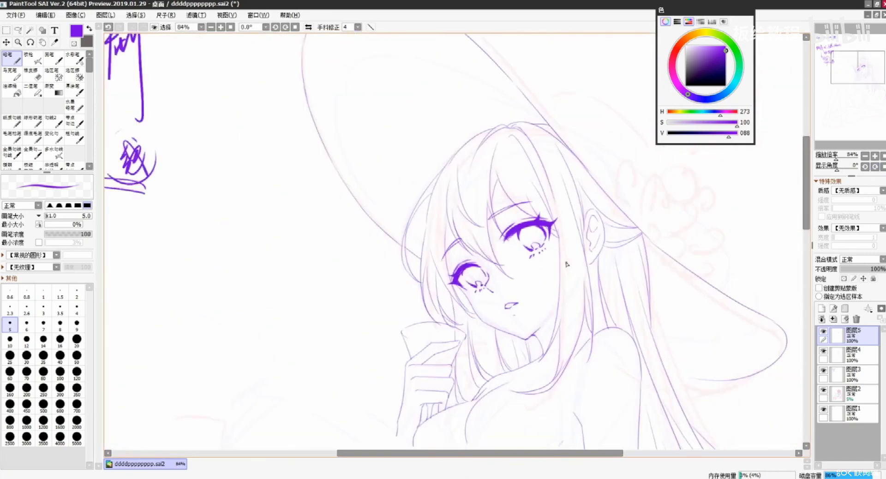
{"action": "scroll", "coordinate": [535, 232], "scroll_direction": "down", "scroll_amount": 2}
{"action": "scroll", "coordinate": [577, 151], "scroll_direction": "up", "scroll_amount": 5}
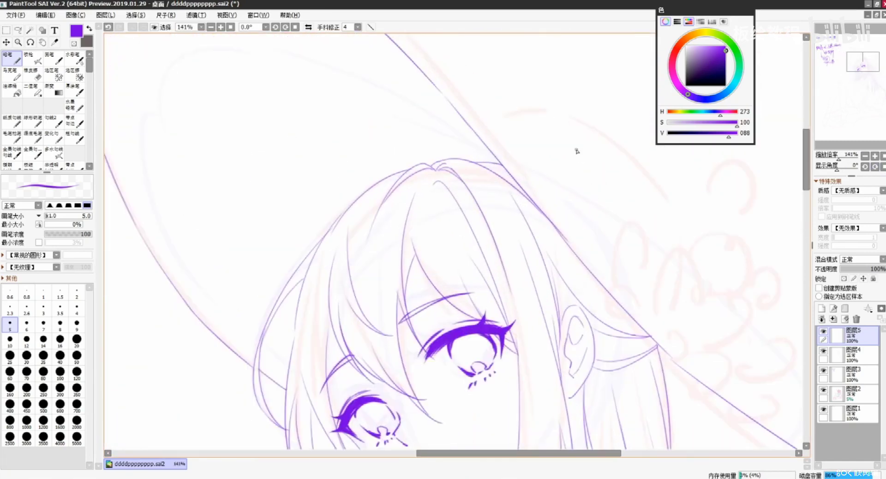
{"action": "left_click_drag", "start_coordinate": [661, 322], "coordinate": [546, 278]}
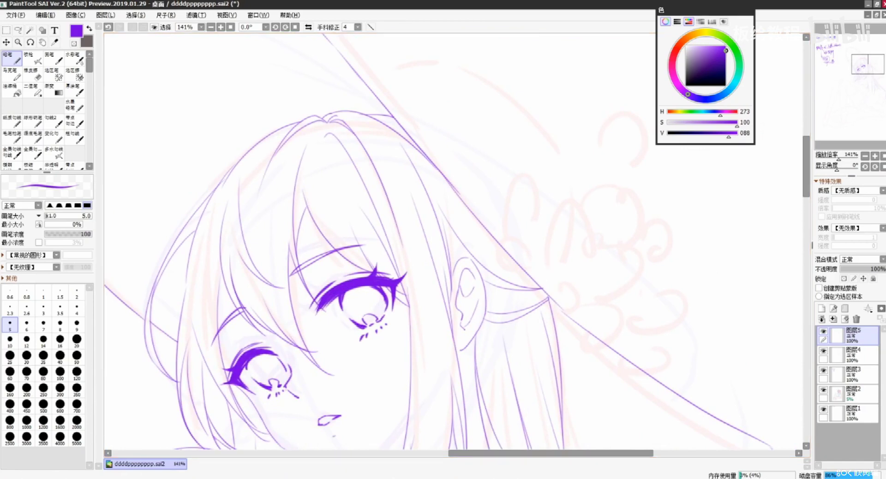
Outline the curved front petal of the flower beside the hat brim with the size 5 pencil.
{"action": "left_click", "coordinate": [75, 106]}
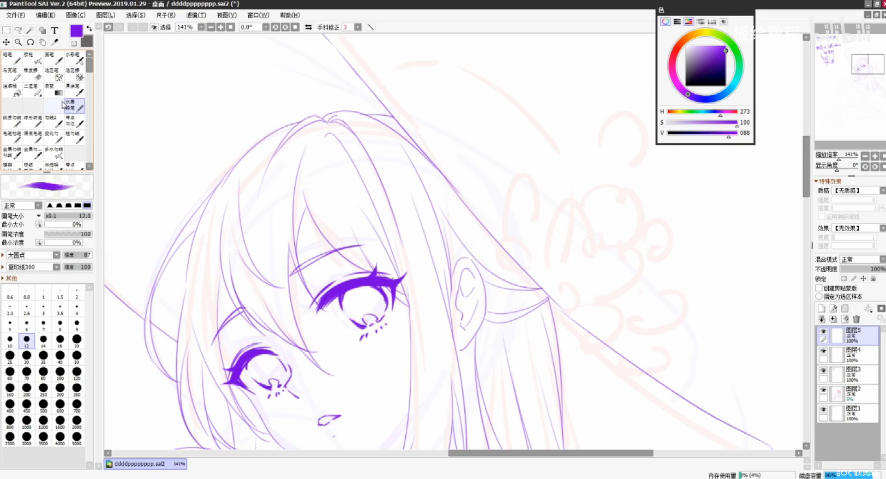
{"action": "left_click", "coordinate": [10, 59]}
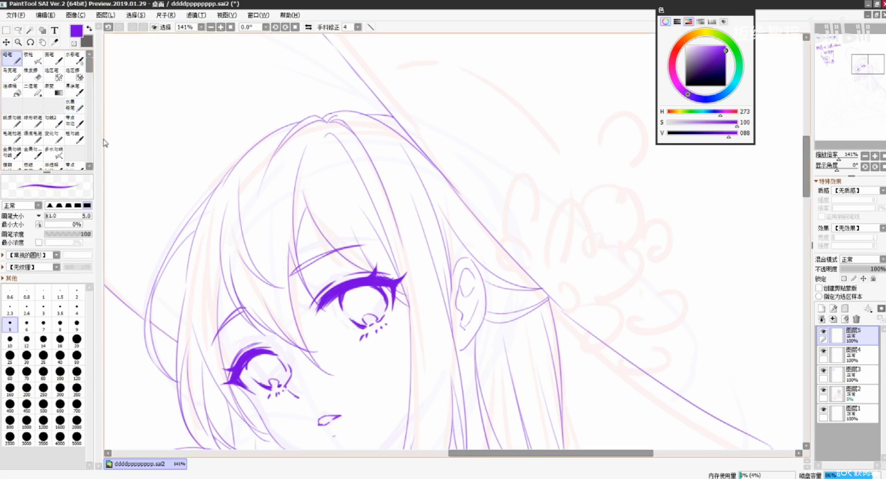
{"action": "mouse_move", "coordinate": [385, 130]}
{"action": "left_mouse_down"}
{"action": "mouse_move", "coordinate": [505, 249]}
{"action": "mouse_move", "coordinate": [450, 230]}
{"action": "left_mouse_up"}
{"action": "left_click_drag", "start_coordinate": [488, 263], "coordinate": [420, 196]}
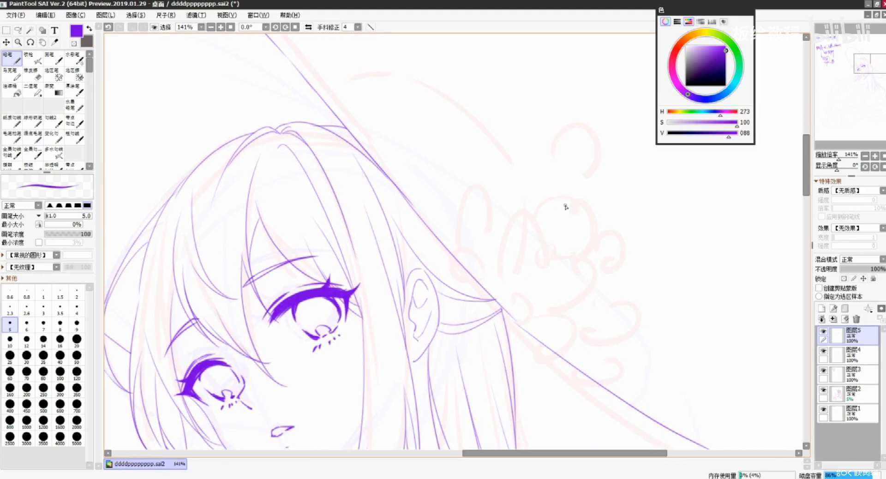
{"action": "left_click_drag", "start_coordinate": [481, 298], "coordinate": [524, 329]}
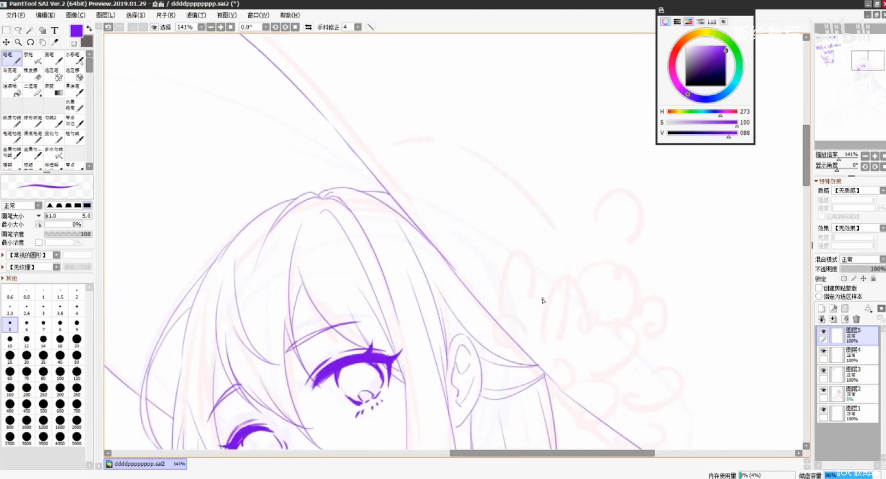
{"action": "scroll", "coordinate": [543, 301], "scroll_direction": "up", "scroll_amount": 1}
{"action": "mouse_move", "coordinate": [639, 250]}
{"action": "left_mouse_down"}
{"action": "mouse_move", "coordinate": [613, 266]}
{"action": "mouse_move", "coordinate": [525, 249]}
{"action": "left_mouse_up"}
{"action": "mouse_move", "coordinate": [456, 342]}
{"action": "left_mouse_down"}
{"action": "mouse_move", "coordinate": [464, 264]}
{"action": "mouse_move", "coordinate": [478, 292]}
{"action": "mouse_move", "coordinate": [423, 335]}
{"action": "mouse_move", "coordinate": [464, 358]}
{"action": "left_mouse_up"}
{"action": "key", "text": "ctrl+z"}
{"action": "key", "text": "ctrl+z"}
{"action": "key", "text": "ctrl+z"}
{"action": "key", "text": "ctrl+z"}
Draw the small petal at the flower's centre and the folded petal on its right side.
{"action": "mouse_move", "coordinate": [446, 328]}
{"action": "left_mouse_down"}
{"action": "mouse_move", "coordinate": [461, 319]}
{"action": "mouse_move", "coordinate": [451, 307]}
{"action": "mouse_move", "coordinate": [458, 316]}
{"action": "left_mouse_up"}
{"action": "key", "text": "ctrl+z"}
{"action": "mouse_move", "coordinate": [458, 316]}
{"action": "left_mouse_down"}
{"action": "mouse_move", "coordinate": [454, 331]}
{"action": "mouse_move", "coordinate": [498, 307]}
{"action": "mouse_move", "coordinate": [476, 352]}
{"action": "mouse_move", "coordinate": [463, 353]}
{"action": "left_mouse_up"}
{"action": "key", "text": "ctrl+z"}
{"action": "left_click_drag", "start_coordinate": [495, 318], "coordinate": [455, 335]}
{"action": "key", "text": "ctrl+z"}
Complete the flower's tall rear petal and pointed left petal, and add the pointed petal at its lower right.
{"action": "mouse_move", "coordinate": [440, 267]}
{"action": "left_mouse_down"}
{"action": "mouse_move", "coordinate": [446, 318]}
{"action": "mouse_move", "coordinate": [421, 263]}
{"action": "mouse_move", "coordinate": [396, 274]}
{"action": "mouse_move", "coordinate": [420, 318]}
{"action": "left_mouse_up"}
{"action": "key", "text": "ctrl+z"}
{"action": "key", "text": "ctrl+z"}
{"action": "key", "text": "ctrl+z"}
{"action": "mouse_move", "coordinate": [479, 352]}
{"action": "left_mouse_down"}
{"action": "mouse_move", "coordinate": [494, 346]}
{"action": "mouse_move", "coordinate": [507, 365]}
{"action": "mouse_move", "coordinate": [474, 362]}
{"action": "left_mouse_up"}
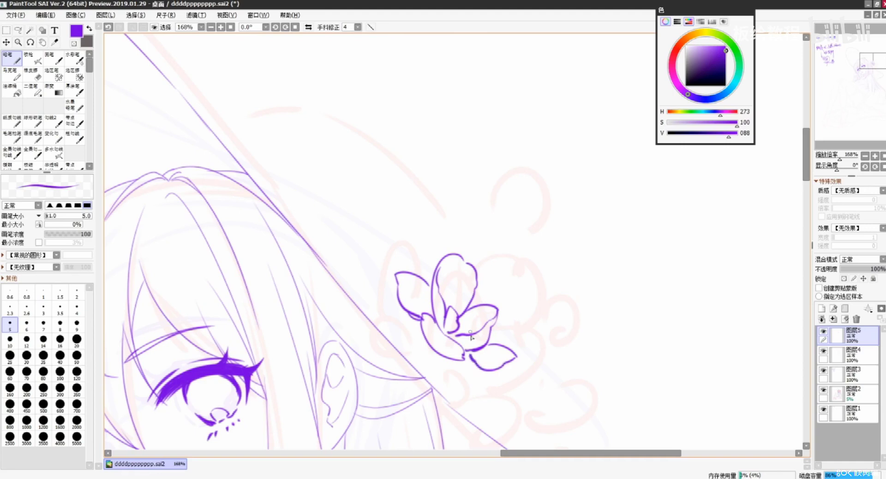
{"action": "left_click_drag", "start_coordinate": [470, 305], "coordinate": [453, 287]}
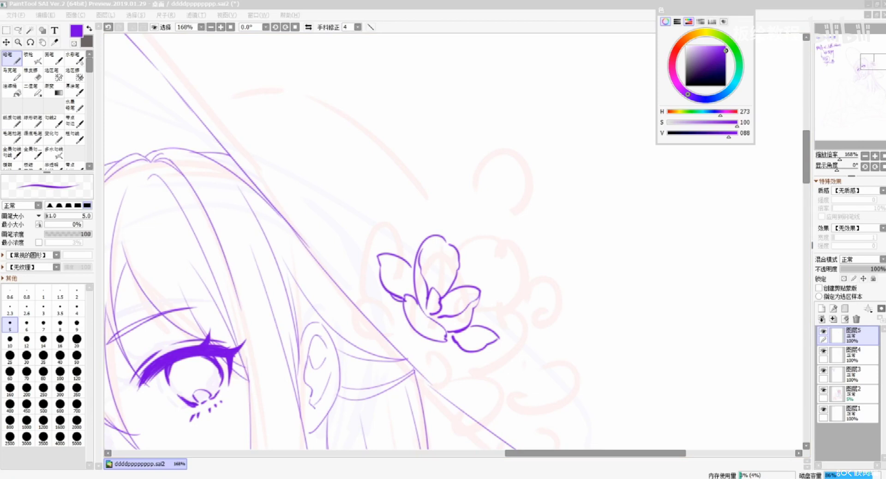
{"action": "left_click", "coordinate": [423, 333]}
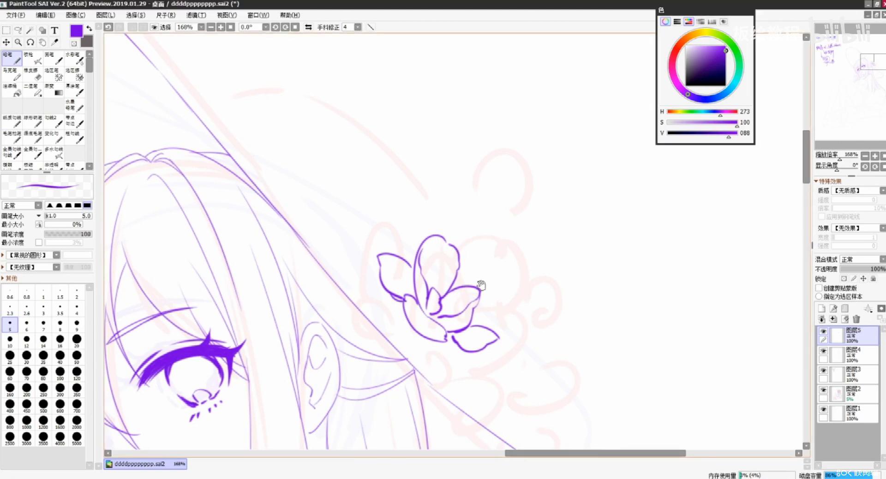
Handwrite a short two-character note on the blank canvas beside the flower, circled and underlined.
{"action": "left_click_drag", "start_coordinate": [480, 285], "coordinate": [404, 338]}
{"action": "mouse_move", "coordinate": [600, 242]}
{"action": "left_mouse_down"}
{"action": "mouse_move", "coordinate": [610, 273]}
{"action": "mouse_move", "coordinate": [620, 251]}
{"action": "left_mouse_up"}
{"action": "mouse_move", "coordinate": [625, 239]}
{"action": "left_mouse_down"}
{"action": "mouse_move", "coordinate": [632, 272]}
{"action": "mouse_move", "coordinate": [659, 246]}
{"action": "left_mouse_up"}
{"action": "left_click_drag", "start_coordinate": [647, 257], "coordinate": [665, 266]}
{"action": "left_click_drag", "start_coordinate": [664, 260], "coordinate": [684, 259]}
{"action": "left_click_drag", "start_coordinate": [673, 249], "coordinate": [671, 273]}
{"action": "mouse_move", "coordinate": [593, 286]}
{"action": "left_mouse_down"}
{"action": "mouse_move", "coordinate": [688, 280]}
{"action": "mouse_move", "coordinate": [669, 283]}
{"action": "left_mouse_up"}
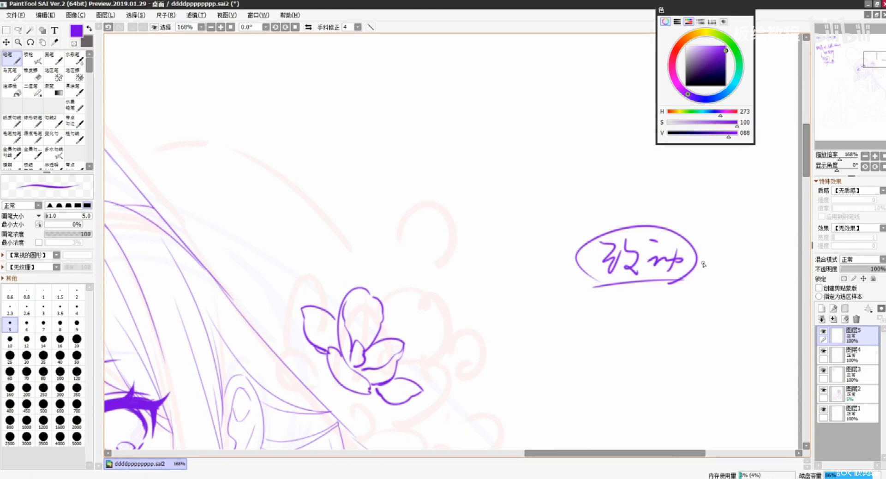
Write 五官 above the circled note, underline it twice, and add an arrow leading to the word 表情.
{"action": "mouse_move", "coordinate": [580, 153]}
{"action": "left_mouse_down"}
{"action": "mouse_move", "coordinate": [590, 153]}
{"action": "mouse_move", "coordinate": [596, 188]}
{"action": "left_mouse_up"}
{"action": "left_click_drag", "start_coordinate": [616, 147], "coordinate": [639, 160]}
{"action": "left_click_drag", "start_coordinate": [620, 164], "coordinate": [624, 207]}
{"action": "left_click_drag", "start_coordinate": [686, 163], "coordinate": [617, 227]}
{"action": "left_click_drag", "start_coordinate": [567, 250], "coordinate": [624, 225]}
{"action": "left_click_drag", "start_coordinate": [599, 229], "coordinate": [616, 237]}
{"action": "mouse_move", "coordinate": [644, 200]}
{"action": "left_mouse_down"}
{"action": "mouse_move", "coordinate": [633, 239]}
{"action": "mouse_move", "coordinate": [673, 228]}
{"action": "left_mouse_up"}
{"action": "left_click_drag", "start_coordinate": [676, 199], "coordinate": [679, 251]}
{"action": "left_click_drag", "start_coordinate": [670, 213], "coordinate": [671, 221]}
{"action": "mouse_move", "coordinate": [687, 192]}
{"action": "left_mouse_down"}
{"action": "mouse_move", "coordinate": [692, 207]}
{"action": "mouse_move", "coordinate": [703, 196]}
{"action": "left_mouse_up"}
{"action": "mouse_move", "coordinate": [693, 210]}
{"action": "left_mouse_down"}
{"action": "mouse_move", "coordinate": [695, 246]}
{"action": "mouse_move", "coordinate": [705, 249]}
{"action": "mouse_move", "coordinate": [705, 231]}
{"action": "left_mouse_up"}
{"action": "mouse_move", "coordinate": [512, 267]}
{"action": "left_mouse_down"}
{"action": "mouse_move", "coordinate": [590, 267]}
{"action": "mouse_move", "coordinate": [577, 262]}
{"action": "left_mouse_up"}
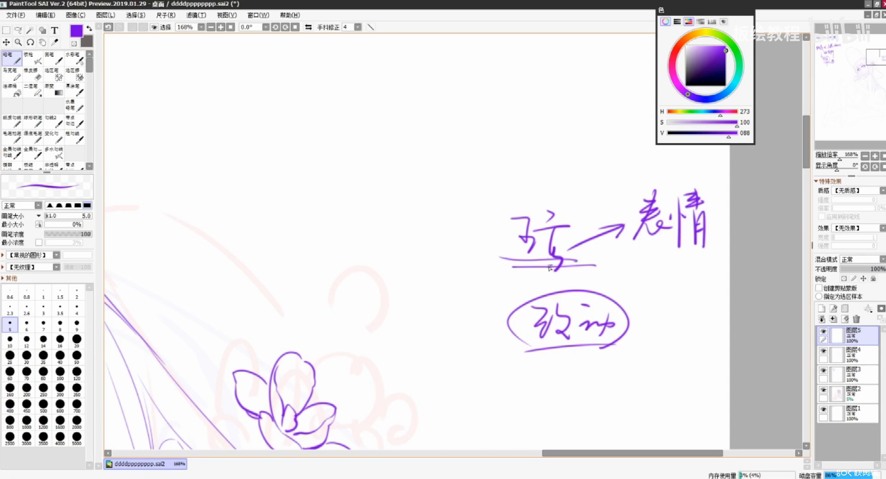
Write 风格 above 五官 with an arrow down to it, and add a curved arrow from 五官 to the circled note.
{"action": "left_click_drag", "start_coordinate": [531, 139], "coordinate": [524, 197]}
{"action": "left_click_drag", "start_coordinate": [548, 124], "coordinate": [546, 166]}
{"action": "mouse_move", "coordinate": [550, 125]}
{"action": "left_mouse_down"}
{"action": "mouse_move", "coordinate": [580, 148]}
{"action": "mouse_move", "coordinate": [567, 162]}
{"action": "left_mouse_up"}
{"action": "mouse_move", "coordinate": [566, 141]}
{"action": "left_mouse_down"}
{"action": "mouse_move", "coordinate": [549, 162]}
{"action": "mouse_move", "coordinate": [597, 136]}
{"action": "left_mouse_up"}
{"action": "left_click_drag", "start_coordinate": [587, 119], "coordinate": [594, 175]}
{"action": "left_click_drag", "start_coordinate": [587, 139], "coordinate": [580, 148]}
{"action": "left_click_drag", "start_coordinate": [605, 117], "coordinate": [628, 157]}
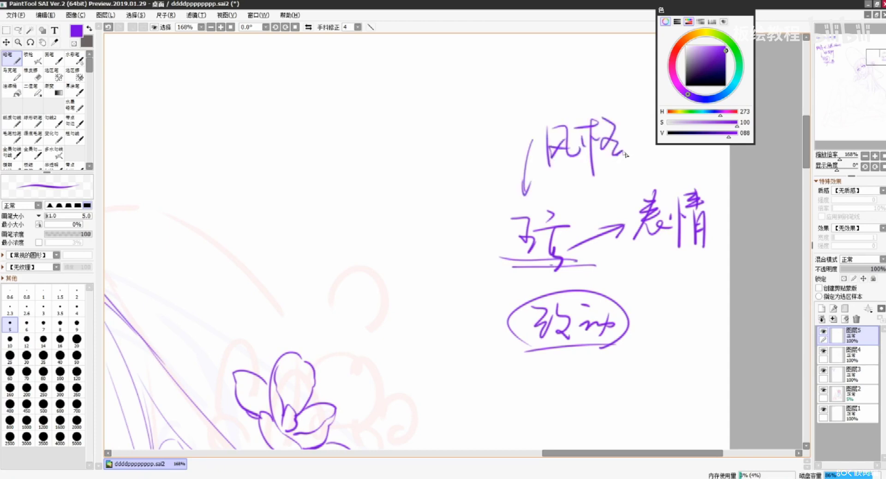
{"action": "left_click_drag", "start_coordinate": [554, 226], "coordinate": [538, 236]}
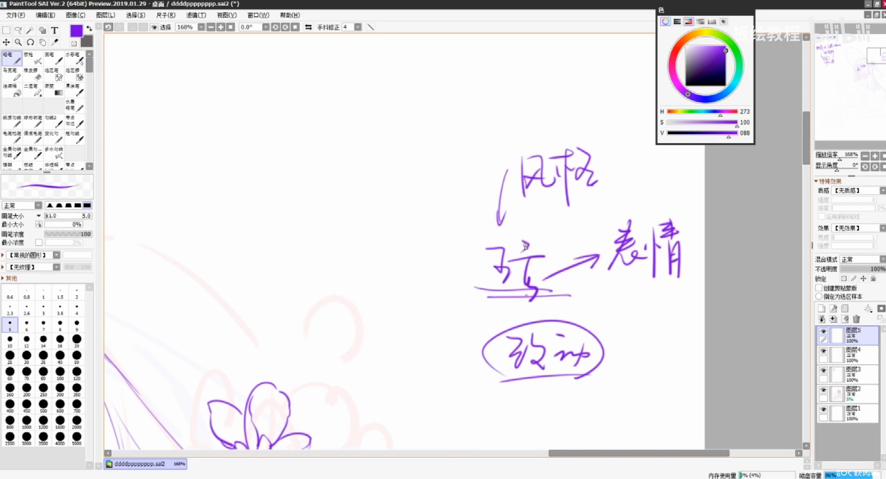
{"action": "mouse_move", "coordinate": [559, 285]}
{"action": "left_mouse_down"}
{"action": "mouse_move", "coordinate": [604, 335]}
{"action": "mouse_move", "coordinate": [610, 324]}
{"action": "left_mouse_up"}
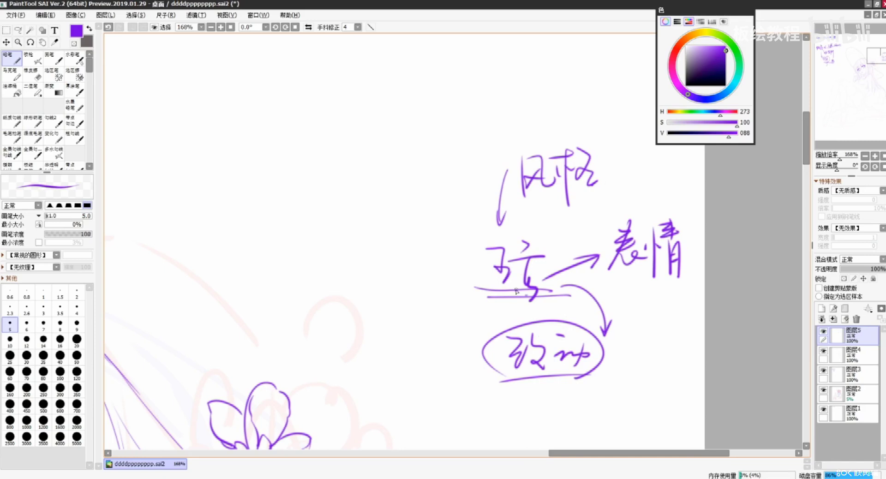
Erase the handwritten notes beside the flower with the size 120 eraser and return to the pencil.
{"action": "left_click_drag", "start_coordinate": [579, 267], "coordinate": [635, 277]}
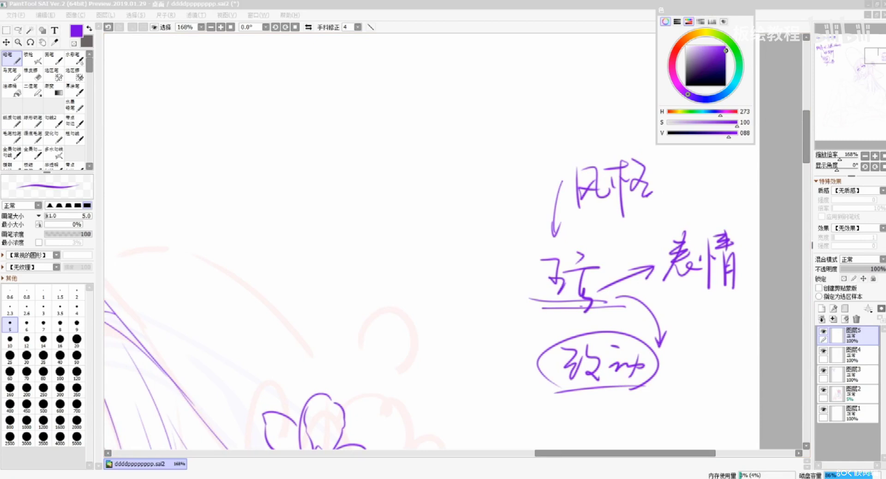
{"action": "left_click", "coordinate": [613, 313]}
{"action": "mouse_move", "coordinate": [613, 314]}
{"action": "left_mouse_down"}
{"action": "mouse_move", "coordinate": [491, 279]}
{"action": "mouse_move", "coordinate": [604, 212]}
{"action": "mouse_move", "coordinate": [480, 329]}
{"action": "mouse_move", "coordinate": [533, 283]}
{"action": "left_mouse_up"}
{"action": "key", "text": "e"}
{"action": "key", "text": "bracketright"}
{"action": "key", "text": "bracketright"}
{"action": "key", "text": "bracketright"}
{"action": "key", "text": "bracketright"}
{"action": "key", "text": "bracketright"}
{"action": "key", "text": "bracketright"}
{"action": "key", "text": "bracketright"}
{"action": "key", "text": "bracketright"}
{"action": "key", "text": "bracketright"}
{"action": "key", "text": "bracketright"}
{"action": "key", "text": "bracketright"}
{"action": "key", "text": "bracketright"}
{"action": "key", "text": "bracketright"}
{"action": "key", "text": "bracketright"}
{"action": "mouse_move", "coordinate": [334, 388]}
{"action": "left_mouse_down"}
{"action": "mouse_move", "coordinate": [352, 364]}
{"action": "mouse_move", "coordinate": [585, 257]}
{"action": "left_mouse_up"}
{"action": "left_click", "coordinate": [9, 59]}
{"action": "mouse_move", "coordinate": [452, 347]}
{"action": "left_mouse_down"}
{"action": "mouse_move", "coordinate": [470, 302]}
{"action": "mouse_move", "coordinate": [484, 346]}
{"action": "left_mouse_up"}
{"action": "key", "text": "ctrl+z"}
{"action": "left_click_drag", "start_coordinate": [466, 311], "coordinate": [495, 360]}
{"action": "left_click_drag", "start_coordinate": [491, 308], "coordinate": [506, 362]}
{"action": "key", "text": "ctrl+z"}
{"action": "key", "text": "ctrl+z"}
{"action": "key", "text": "ctrl+z"}
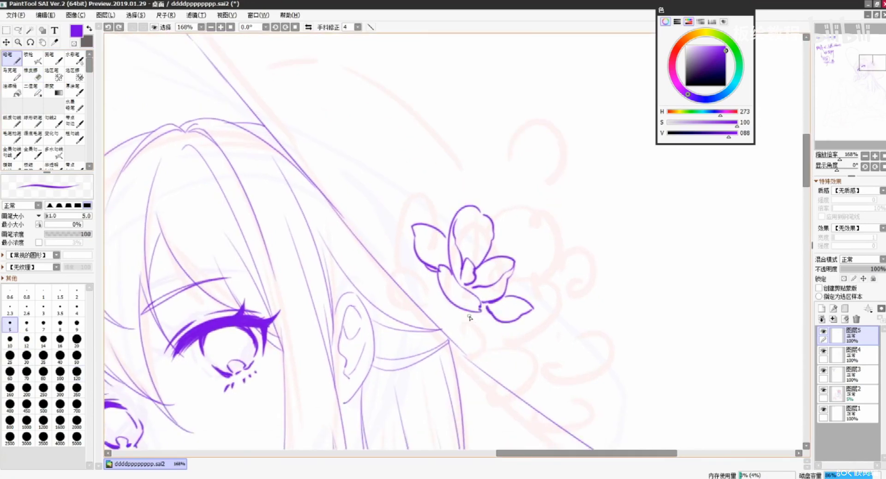
{"action": "left_click_drag", "start_coordinate": [441, 266], "coordinate": [455, 272]}
{"action": "key", "text": "ctrl+z"}
Add a small pointed petal behind the flower's right side and a tall serrated petal at its upper left.
{"action": "left_click_drag", "start_coordinate": [454, 291], "coordinate": [467, 305]}
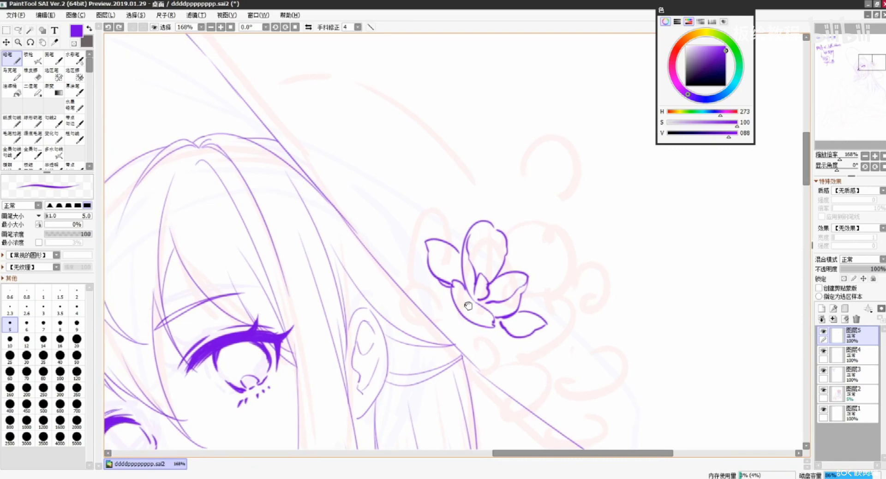
{"action": "mouse_move", "coordinate": [510, 241]}
{"action": "left_mouse_down"}
{"action": "mouse_move", "coordinate": [529, 250]}
{"action": "mouse_move", "coordinate": [526, 274]}
{"action": "left_mouse_up"}
{"action": "mouse_move", "coordinate": [448, 215]}
{"action": "left_mouse_down"}
{"action": "mouse_move", "coordinate": [460, 229]}
{"action": "mouse_move", "coordinate": [450, 212]}
{"action": "left_mouse_up"}
{"action": "key", "text": "ctrl+z"}
{"action": "mouse_move", "coordinate": [445, 244]}
{"action": "left_mouse_down"}
{"action": "mouse_move", "coordinate": [443, 179]}
{"action": "mouse_move", "coordinate": [465, 203]}
{"action": "mouse_move", "coordinate": [482, 249]}
{"action": "mouse_move", "coordinate": [459, 255]}
{"action": "left_mouse_up"}
{"action": "key", "text": "ctrl+z"}
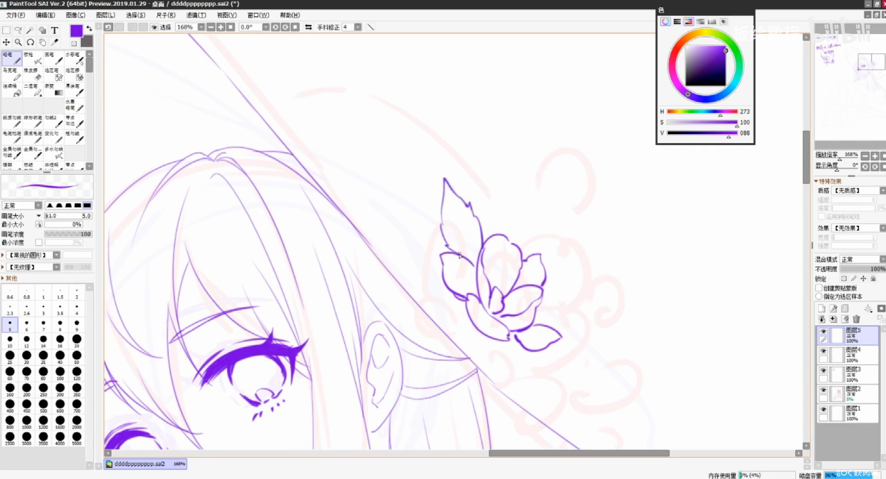
Draw the vein in the tall serrated petal and outline the long pointed petal at the flower's far left with its inner line.
{"action": "left_click_drag", "start_coordinate": [449, 197], "coordinate": [468, 238]}
{"action": "key", "text": "ctrl+z"}
{"action": "mouse_move", "coordinate": [449, 196]}
{"action": "left_mouse_down"}
{"action": "mouse_move", "coordinate": [476, 269]}
{"action": "mouse_move", "coordinate": [463, 257]}
{"action": "mouse_move", "coordinate": [410, 249]}
{"action": "left_mouse_up"}
{"action": "key", "text": "ctrl+z"}
{"action": "key", "text": "ctrl+z"}
{"action": "mouse_move", "coordinate": [452, 218]}
{"action": "left_mouse_down"}
{"action": "mouse_move", "coordinate": [397, 217]}
{"action": "mouse_move", "coordinate": [448, 270]}
{"action": "left_mouse_up"}
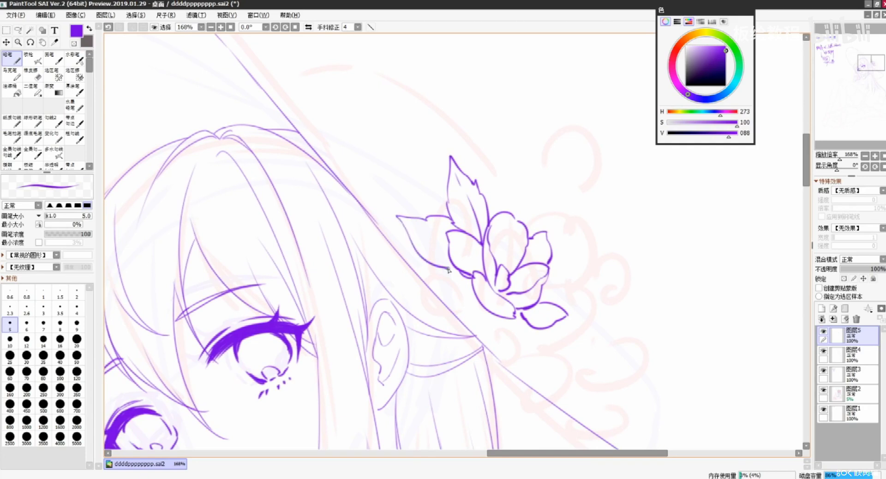
{"action": "mouse_move", "coordinate": [400, 217]}
{"action": "left_mouse_down"}
{"action": "mouse_move", "coordinate": [449, 243]}
{"action": "mouse_move", "coordinate": [432, 242]}
{"action": "mouse_move", "coordinate": [456, 256]}
{"action": "mouse_move", "coordinate": [426, 250]}
{"action": "left_mouse_up"}
{"action": "key", "text": "ctrl+z"}
{"action": "key", "text": "ctrl+z"}
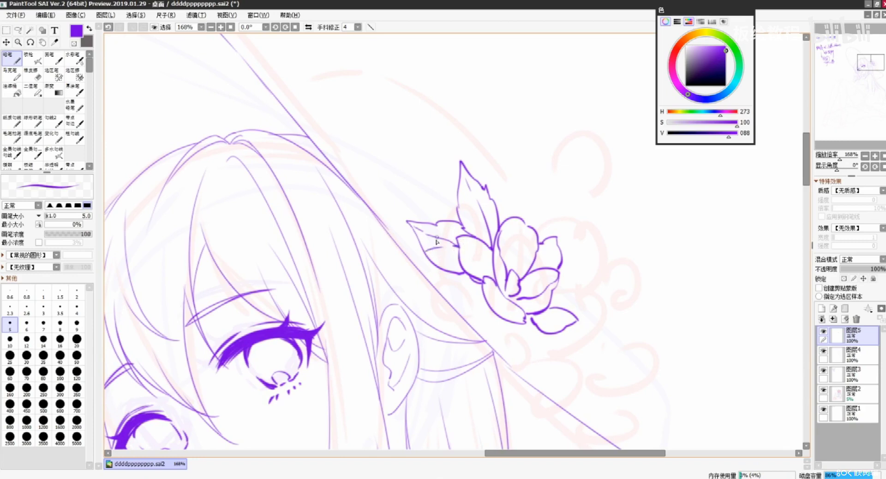
Scribble heavy and light zigzag test strokes on the blank canvas above the flower.
{"action": "left_click_drag", "start_coordinate": [395, 129], "coordinate": [294, 226]}
{"action": "mouse_move", "coordinate": [402, 212]}
{"action": "left_mouse_down"}
{"action": "mouse_move", "coordinate": [514, 118]}
{"action": "mouse_move", "coordinate": [619, 222]}
{"action": "mouse_move", "coordinate": [580, 269]}
{"action": "left_mouse_up"}
{"action": "left_click_drag", "start_coordinate": [646, 210], "coordinate": [621, 300]}
{"action": "key", "text": "ctrl+z"}
{"action": "mouse_move", "coordinate": [682, 182]}
{"action": "left_mouse_down"}
{"action": "mouse_move", "coordinate": [570, 304]}
{"action": "mouse_move", "coordinate": [631, 269]}
{"action": "mouse_move", "coordinate": [724, 261]}
{"action": "left_mouse_up"}
{"action": "left_click_drag", "start_coordinate": [725, 282], "coordinate": [607, 284]}
{"action": "key", "text": "ctrl+z"}
Erase the zigzag test strokes with the size 120 eraser and return to the pencil.
{"action": "key", "text": "e"}
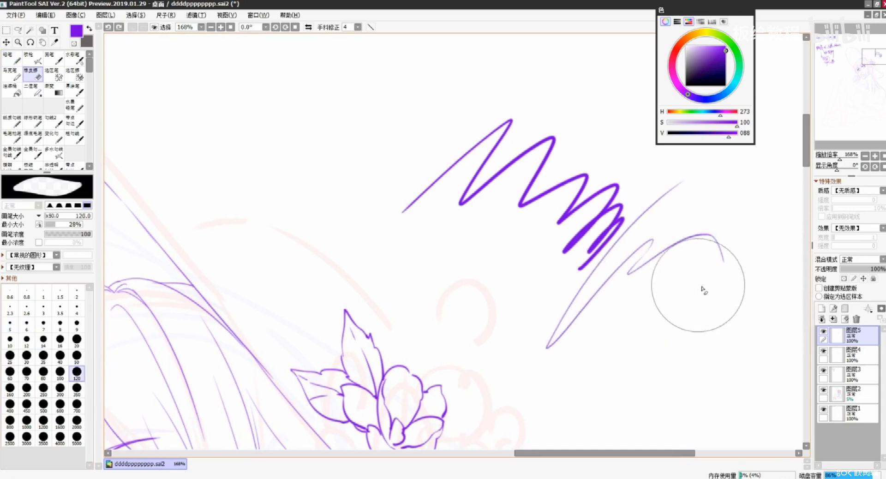
{"action": "left_click_drag", "start_coordinate": [651, 236], "coordinate": [440, 139]}
{"action": "mouse_move", "coordinate": [711, 215]}
{"action": "left_mouse_down"}
{"action": "mouse_move", "coordinate": [555, 219]}
{"action": "mouse_move", "coordinate": [435, 167]}
{"action": "mouse_move", "coordinate": [566, 322]}
{"action": "mouse_move", "coordinate": [505, 276]}
{"action": "left_mouse_up"}
{"action": "mouse_move", "coordinate": [449, 350]}
{"action": "left_mouse_down"}
{"action": "mouse_move", "coordinate": [449, 310]}
{"action": "mouse_move", "coordinate": [501, 233]}
{"action": "left_mouse_up"}
{"action": "left_click", "coordinate": [11, 59]}
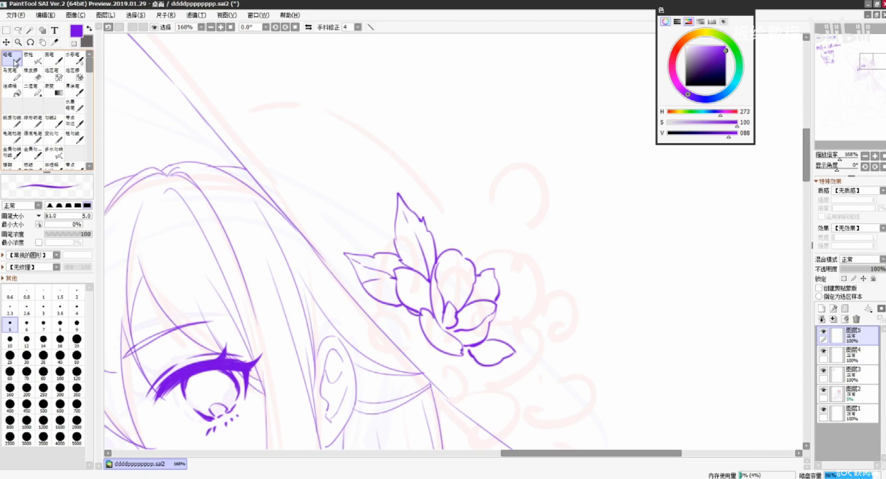
Add a petal behind the folded petal on the flower's right and a small jagged petal beneath the front petal.
{"action": "left_click_drag", "start_coordinate": [519, 317], "coordinate": [499, 276]}
{"action": "left_click_drag", "start_coordinate": [432, 202], "coordinate": [457, 167]}
{"action": "key", "text": "ctrl+z"}
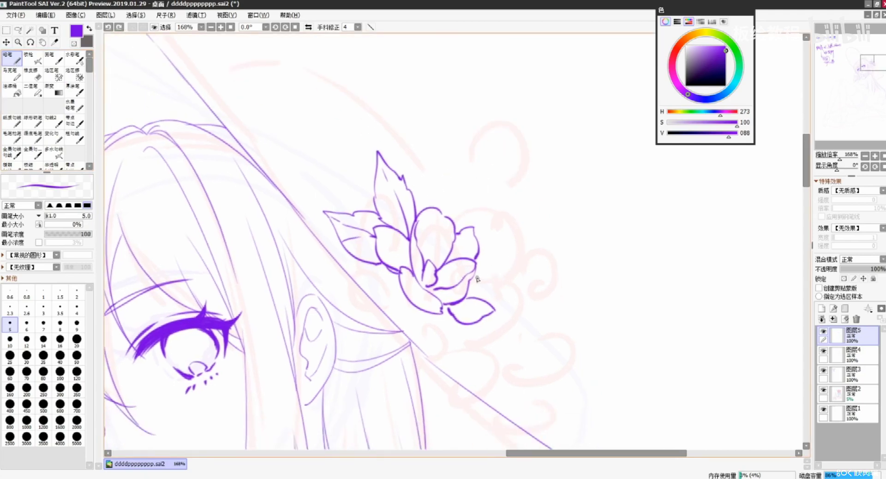
{"action": "mouse_move", "coordinate": [476, 259]}
{"action": "left_mouse_down"}
{"action": "mouse_move", "coordinate": [495, 262]}
{"action": "mouse_move", "coordinate": [478, 295]}
{"action": "left_mouse_up"}
{"action": "key", "text": "ctrl+z"}
{"action": "left_click_drag", "start_coordinate": [424, 315], "coordinate": [456, 332]}
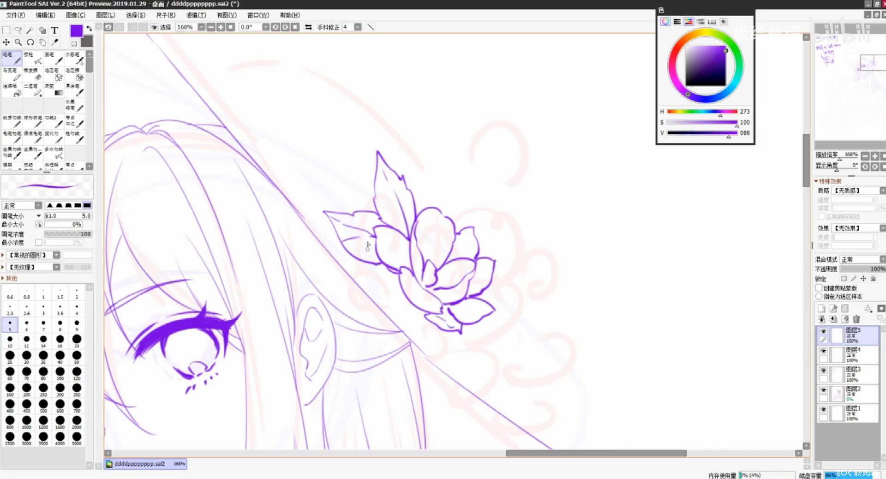
Outline a serrated petal extending from the flower's right side and a tall pointed petal at its upper right.
{"action": "mouse_move", "coordinate": [380, 232]}
{"action": "left_mouse_down"}
{"action": "mouse_move", "coordinate": [395, 259]}
{"action": "mouse_move", "coordinate": [511, 255]}
{"action": "left_mouse_up"}
{"action": "key", "text": "ctrl+z"}
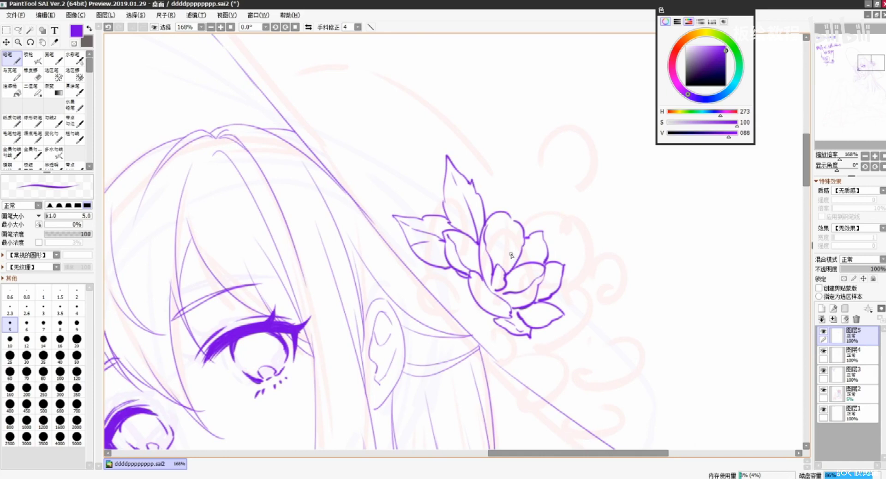
{"action": "key", "text": "ctrl+z"}
{"action": "mouse_move", "coordinate": [548, 234]}
{"action": "left_mouse_down"}
{"action": "mouse_move", "coordinate": [579, 171]}
{"action": "mouse_move", "coordinate": [571, 233]}
{"action": "mouse_move", "coordinate": [551, 248]}
{"action": "mouse_move", "coordinate": [577, 247]}
{"action": "mouse_move", "coordinate": [610, 267]}
{"action": "mouse_move", "coordinate": [572, 284]}
{"action": "mouse_move", "coordinate": [555, 260]}
{"action": "left_mouse_up"}
{"action": "key", "text": "ctrl+z"}
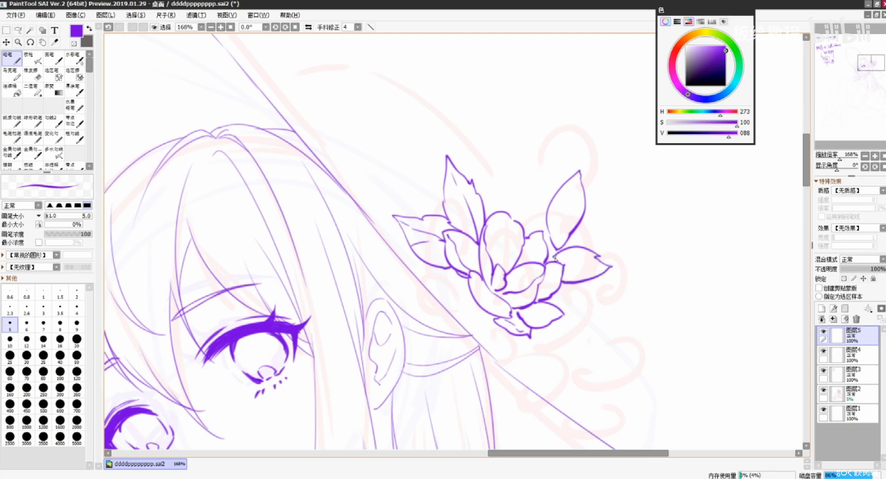
Add two small pointed petals beside the upper-right petal and another pointed petal behind the serrated right one.
{"action": "mouse_move", "coordinate": [574, 232]}
{"action": "left_mouse_down"}
{"action": "mouse_move", "coordinate": [614, 222]}
{"action": "mouse_move", "coordinate": [590, 247]}
{"action": "left_mouse_up"}
{"action": "left_click_drag", "start_coordinate": [585, 214], "coordinate": [614, 200]}
{"action": "key", "text": "ctrl+z"}
{"action": "mouse_move", "coordinate": [587, 206]}
{"action": "left_mouse_down"}
{"action": "mouse_move", "coordinate": [609, 195]}
{"action": "mouse_move", "coordinate": [603, 218]}
{"action": "mouse_move", "coordinate": [616, 256]}
{"action": "mouse_move", "coordinate": [631, 260]}
{"action": "mouse_move", "coordinate": [603, 276]}
{"action": "left_mouse_up"}
{"action": "key", "text": "ctrl+z"}
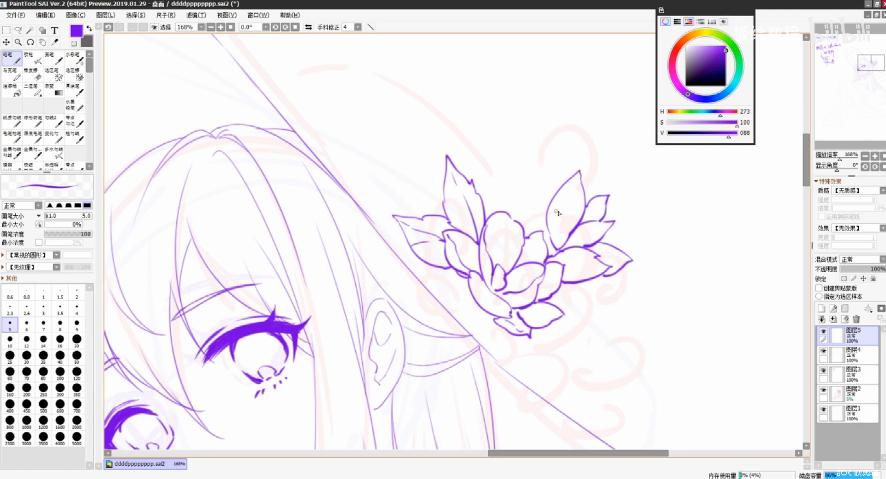
Erase the lower left edge of the flower's upper-right petal with the size 12 eraser.
{"action": "left_click_drag", "start_coordinate": [547, 208], "coordinate": [534, 187]}
{"action": "key", "text": "ctrl+z"}
{"action": "key", "text": "e"}
{"action": "key", "text": "bracketleft"}
{"action": "key", "text": "bracketleft"}
{"action": "key", "text": "bracketleft"}
{"action": "key", "text": "bracketleft"}
{"action": "key", "text": "bracketleft"}
{"action": "key", "text": "bracketleft"}
{"action": "key", "text": "bracketleft"}
{"action": "key", "text": "bracketleft"}
{"action": "key", "text": "bracketleft"}
{"action": "key", "text": "bracketleft"}
{"action": "key", "text": "bracketleft"}
{"action": "key", "text": "bracketleft"}
{"action": "mouse_move", "coordinate": [549, 208]}
{"action": "left_mouse_down"}
{"action": "mouse_move", "coordinate": [554, 234]}
{"action": "mouse_move", "coordinate": [547, 217]}
{"action": "left_mouse_up"}
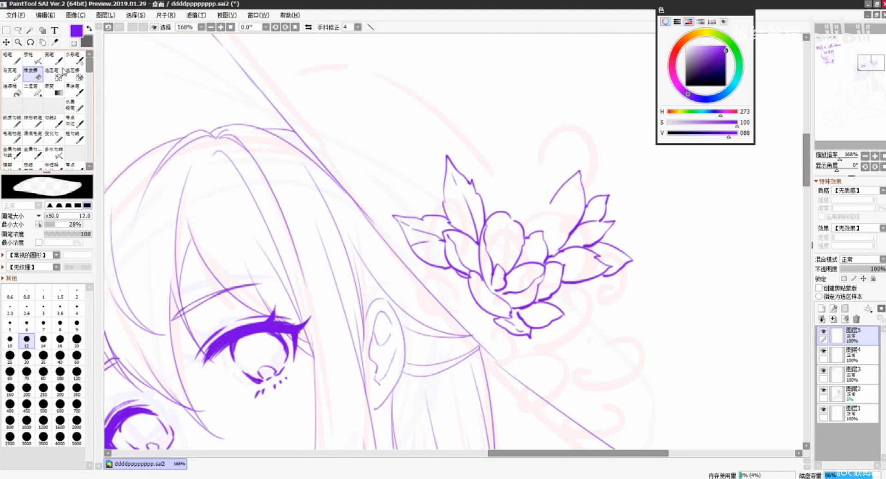
Draw a pointed petal overlapping the left side of the upper-right petal and add its inner fold line with the pencil.
{"action": "key", "text": "n"}
{"action": "key", "text": "ctrl+z"}
{"action": "mouse_move", "coordinate": [539, 184]}
{"action": "left_mouse_down"}
{"action": "mouse_move", "coordinate": [555, 226]}
{"action": "mouse_move", "coordinate": [550, 255]}
{"action": "mouse_move", "coordinate": [555, 212]}
{"action": "mouse_move", "coordinate": [554, 254]}
{"action": "mouse_move", "coordinate": [515, 182]}
{"action": "mouse_move", "coordinate": [529, 231]}
{"action": "left_mouse_up"}
{"action": "key", "text": "ctrl+z"}
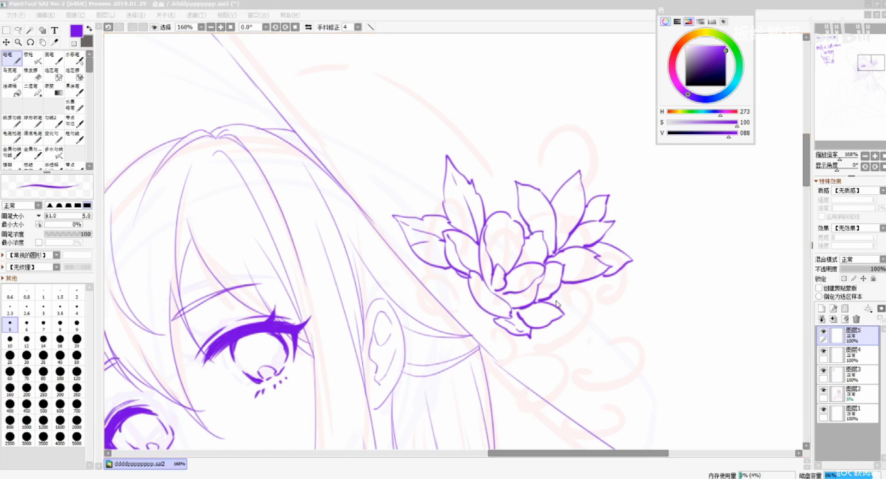
{"action": "left_click", "coordinate": [542, 209]}
{"action": "left_click_drag", "start_coordinate": [541, 198], "coordinate": [546, 212]}
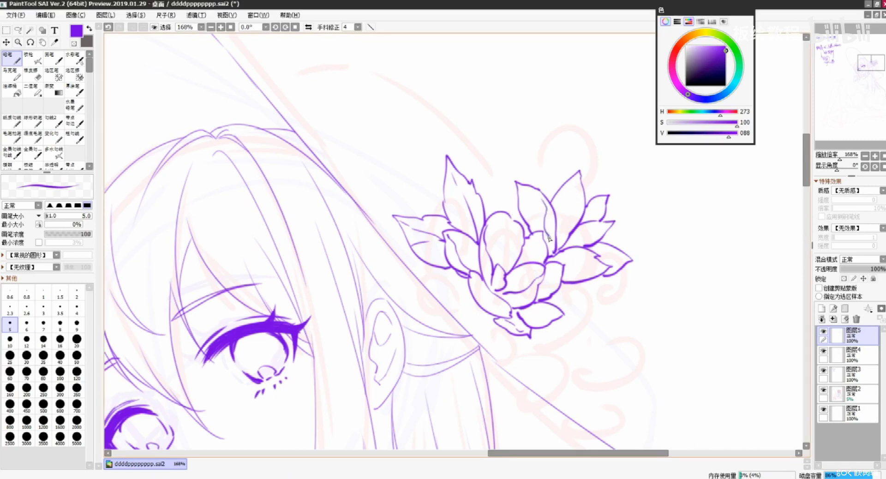
{"action": "key", "text": "ctrl+z"}
{"action": "left_click_drag", "start_coordinate": [537, 208], "coordinate": [553, 239]}
{"action": "key", "text": "ctrl+z"}
Fill the gap at the flower's back with curved petal edges and a small pointed petal at the top.
{"action": "mouse_move", "coordinate": [485, 194]}
{"action": "left_mouse_down"}
{"action": "mouse_move", "coordinate": [503, 147]}
{"action": "mouse_move", "coordinate": [508, 188]}
{"action": "mouse_move", "coordinate": [494, 196]}
{"action": "left_mouse_up"}
{"action": "mouse_move", "coordinate": [495, 197]}
{"action": "left_mouse_down"}
{"action": "mouse_move", "coordinate": [511, 207]}
{"action": "mouse_move", "coordinate": [489, 202]}
{"action": "mouse_move", "coordinate": [496, 213]}
{"action": "mouse_move", "coordinate": [486, 197]}
{"action": "mouse_move", "coordinate": [517, 190]}
{"action": "mouse_move", "coordinate": [509, 191]}
{"action": "mouse_move", "coordinate": [521, 178]}
{"action": "mouse_move", "coordinate": [511, 183]}
{"action": "mouse_move", "coordinate": [534, 188]}
{"action": "left_mouse_up"}
{"action": "key", "text": "ctrl+z"}
{"action": "key", "text": "ctrl+z"}
{"action": "key", "text": "ctrl+z"}
{"action": "key", "text": "ctrl+z"}
{"action": "key", "text": "ctrl+z"}
{"action": "key", "text": "ctrl+z"}
{"action": "mouse_move", "coordinate": [489, 160]}
{"action": "left_mouse_down"}
{"action": "mouse_move", "coordinate": [491, 192]}
{"action": "mouse_move", "coordinate": [473, 181]}
{"action": "mouse_move", "coordinate": [490, 203]}
{"action": "left_mouse_up"}
{"action": "key", "text": "ctrl+z"}
{"action": "key", "text": "ctrl+z"}
Hide layers 图层5, 图层4 and 图层3, and raise the sketch layer 图层2 to 100% opacity to view the sketch alone.
{"action": "mouse_move", "coordinate": [544, 274]}
{"action": "left_mouse_down"}
{"action": "mouse_move", "coordinate": [466, 208]}
{"action": "mouse_move", "coordinate": [487, 222]}
{"action": "left_mouse_up"}
{"action": "scroll", "coordinate": [605, 290], "scroll_direction": "down", "scroll_amount": 6}
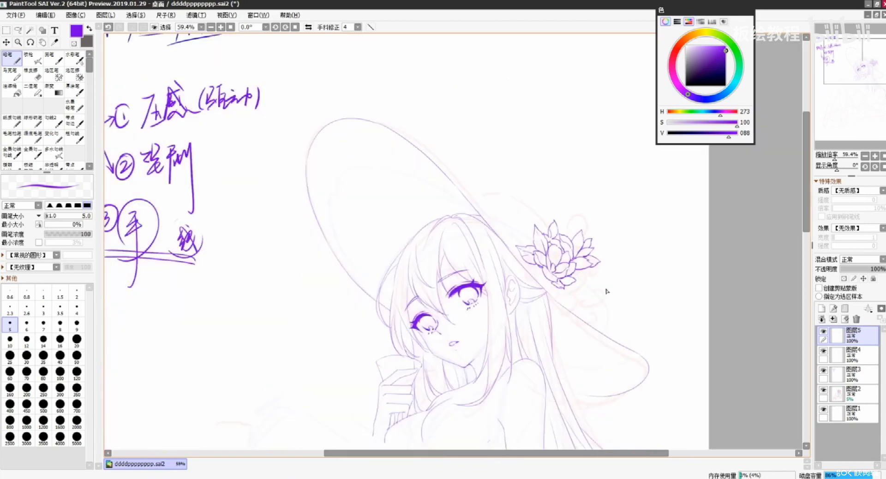
{"action": "scroll", "coordinate": [606, 290], "scroll_direction": "down", "scroll_amount": 1}
{"action": "left_click", "coordinate": [825, 331]}
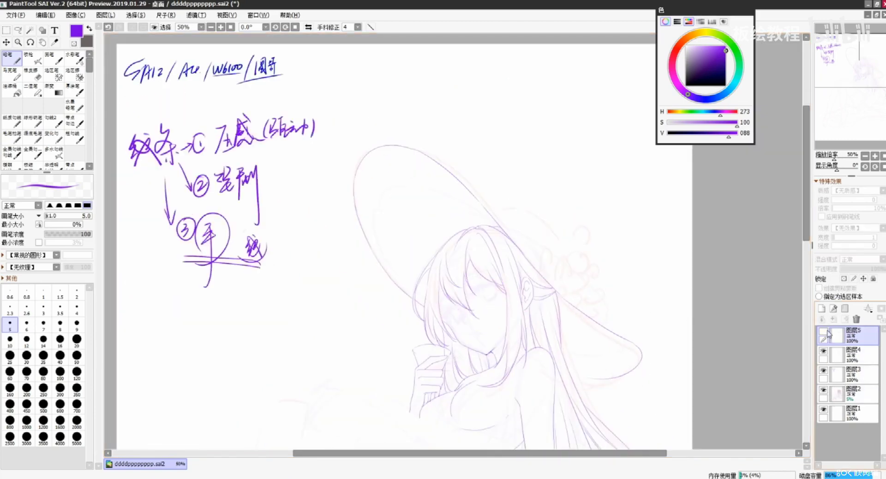
{"action": "left_click", "coordinate": [823, 350]}
{"action": "left_click", "coordinate": [823, 370]}
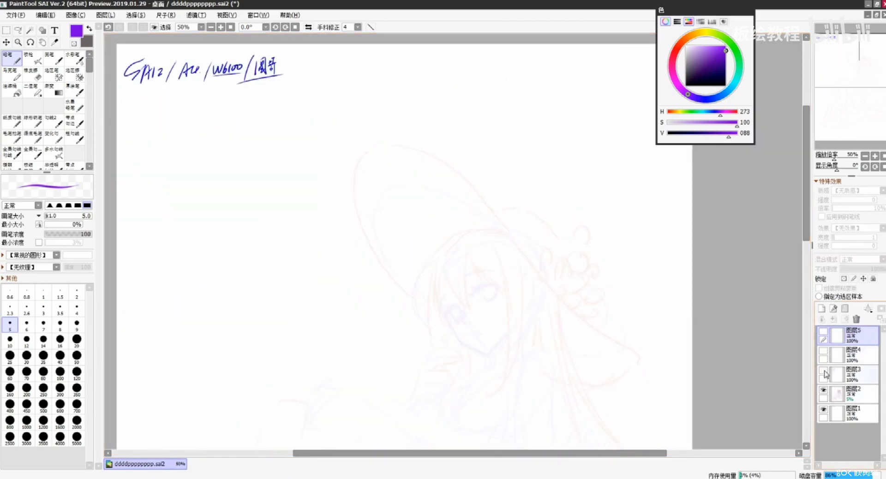
{"action": "left_click", "coordinate": [834, 397]}
{"action": "left_click_drag", "start_coordinate": [858, 269], "coordinate": [882, 269]}
{"action": "scroll", "coordinate": [493, 286], "scroll_direction": "down", "scroll_amount": 4}
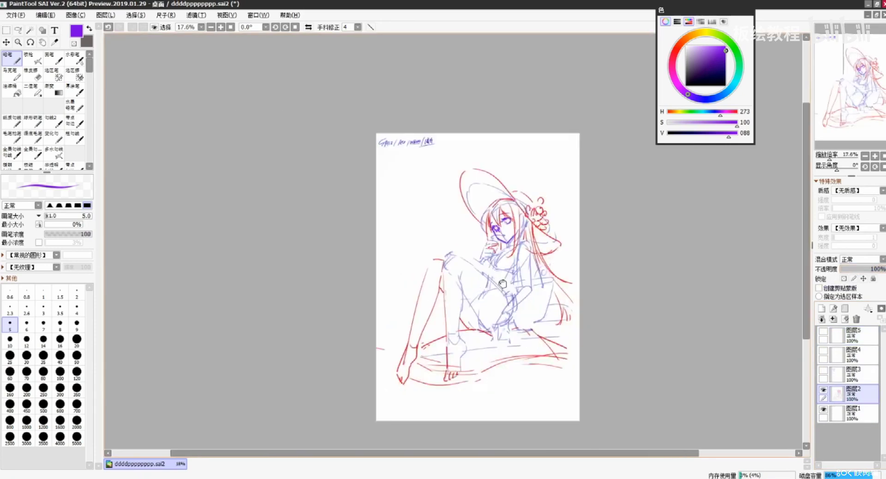
{"action": "scroll", "coordinate": [493, 286], "scroll_direction": "up", "scroll_amount": 4}
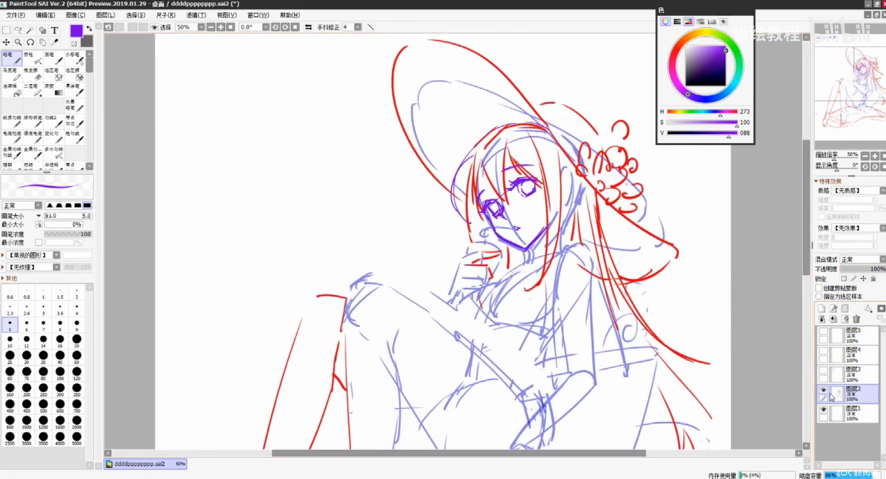
Show the line art layers 图层3, 图层4 and 图层5 together with the sketch, and lower the opacity of 图层2 to 3%.
{"action": "left_click", "coordinate": [823, 391]}
{"action": "left_click", "coordinate": [822, 370]}
{"action": "left_click", "coordinate": [822, 350]}
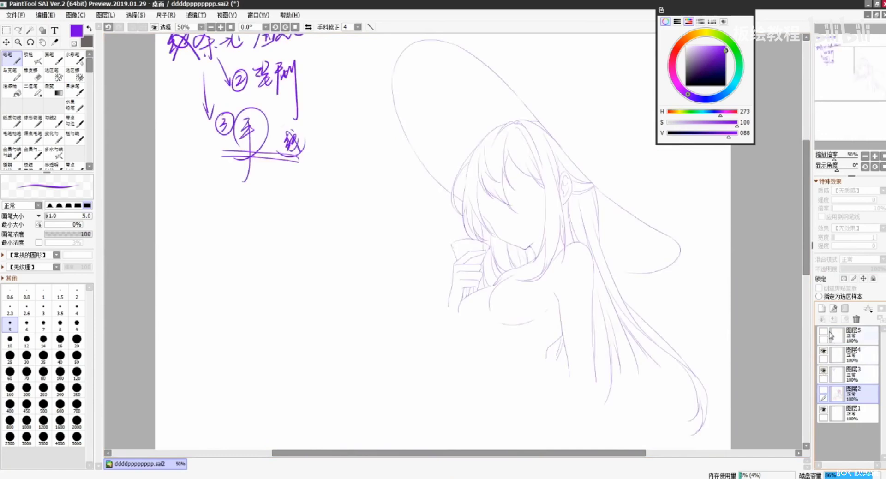
{"action": "left_click", "coordinate": [823, 332]}
{"action": "left_click", "coordinate": [823, 391]}
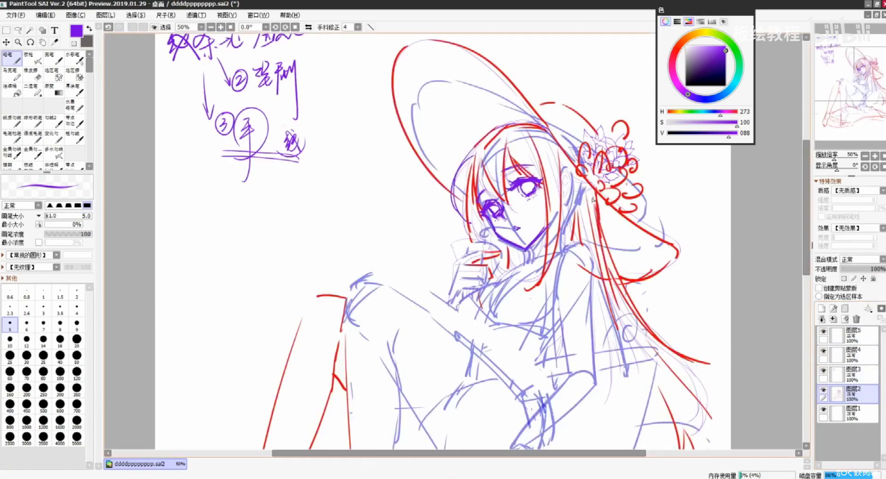
{"action": "left_click_drag", "start_coordinate": [869, 269], "coordinate": [844, 270]}
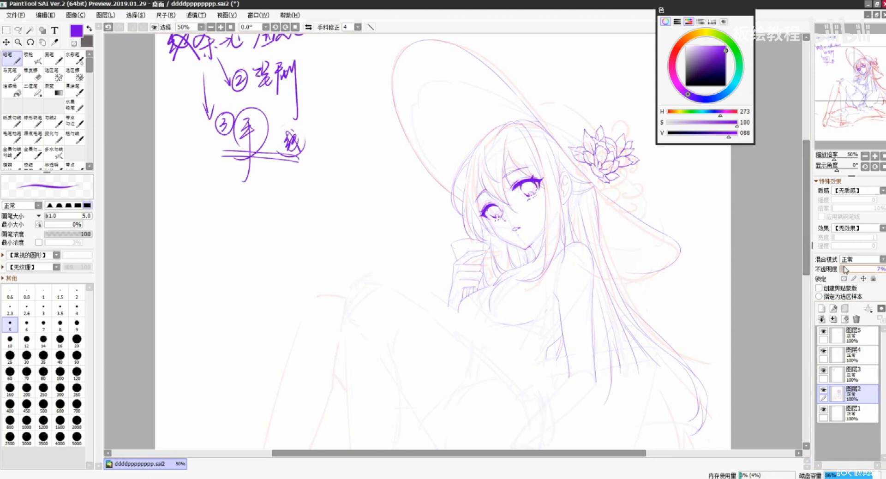
Make the flower's line art layer 图层5 active and toggle its visibility off and on to check it.
{"action": "scroll", "coordinate": [582, 329], "scroll_direction": "up", "scroll_amount": 6}
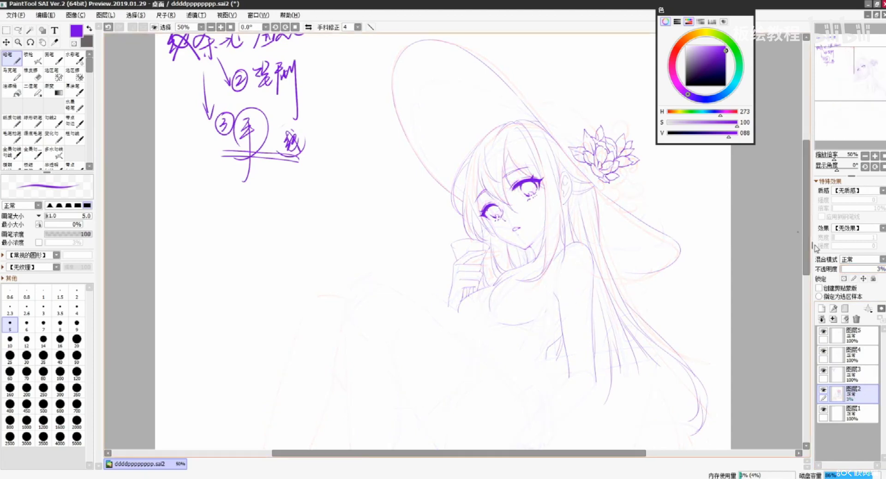
{"action": "scroll", "coordinate": [582, 328], "scroll_direction": "up", "scroll_amount": 3}
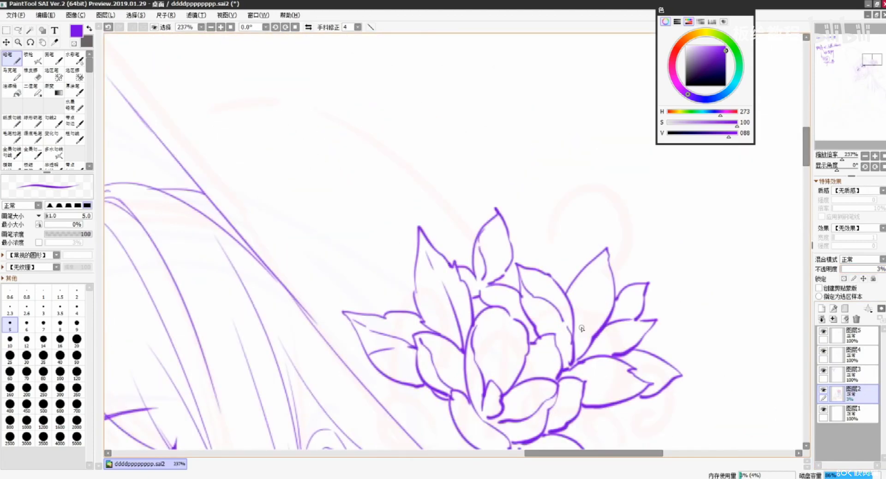
{"action": "left_click", "coordinate": [604, 338], "text": "ctrl+shift"}
{"action": "left_click", "coordinate": [823, 331]}
{"action": "left_click", "coordinate": [823, 331]}
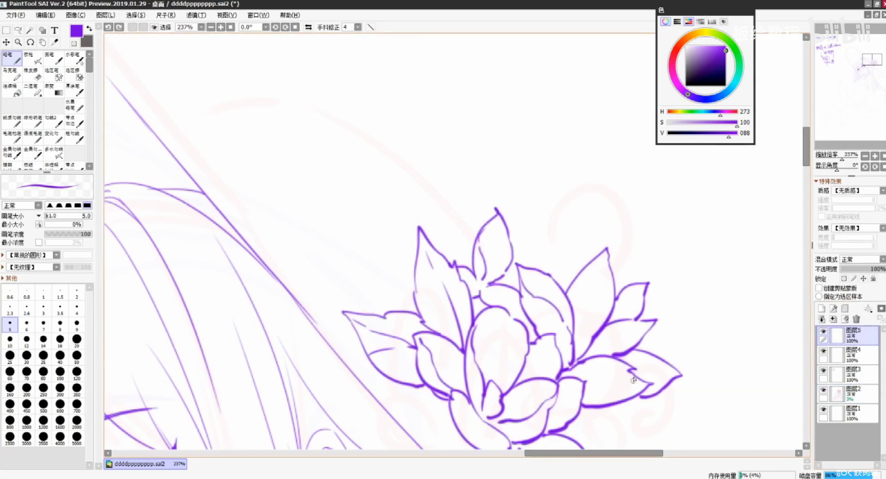
Draw a long pointed leaf with a midrib, angling outward below the flower's bottom petals.
{"action": "left_click_drag", "start_coordinate": [644, 392], "coordinate": [653, 259]}
{"action": "key", "text": "ctrl+z"}
{"action": "left_click_drag", "start_coordinate": [589, 334], "coordinate": [632, 405]}
{"action": "mouse_move", "coordinate": [595, 317]}
{"action": "left_mouse_down"}
{"action": "mouse_move", "coordinate": [643, 405]}
{"action": "mouse_move", "coordinate": [643, 384]}
{"action": "mouse_move", "coordinate": [654, 404]}
{"action": "left_mouse_up"}
{"action": "key", "text": "ctrl+z"}
{"action": "key", "text": "ctrl+z"}
{"action": "key", "text": "ctrl+z"}
{"action": "mouse_move", "coordinate": [586, 329]}
{"action": "left_mouse_down"}
{"action": "mouse_move", "coordinate": [634, 381]}
{"action": "mouse_move", "coordinate": [628, 349]}
{"action": "mouse_move", "coordinate": [649, 419]}
{"action": "left_mouse_up"}
{"action": "key", "text": "ctrl+z"}
{"action": "key", "text": "ctrl+z"}
{"action": "key", "text": "ctrl+z"}
{"action": "left_click_drag", "start_coordinate": [624, 392], "coordinate": [652, 419]}
{"action": "key", "text": "ctrl+z"}
{"action": "key", "text": "ctrl+z"}
{"action": "mouse_move", "coordinate": [636, 362]}
{"action": "left_mouse_down"}
{"action": "mouse_move", "coordinate": [650, 394]}
{"action": "mouse_move", "coordinate": [647, 381]}
{"action": "mouse_move", "coordinate": [645, 413]}
{"action": "left_mouse_up"}
{"action": "key", "text": "ctrl+z"}
{"action": "key", "text": "ctrl+z"}
{"action": "key", "text": "ctrl+z"}
{"action": "key", "text": "ctrl+z"}
{"action": "left_click_drag", "start_coordinate": [588, 336], "coordinate": [610, 363]}
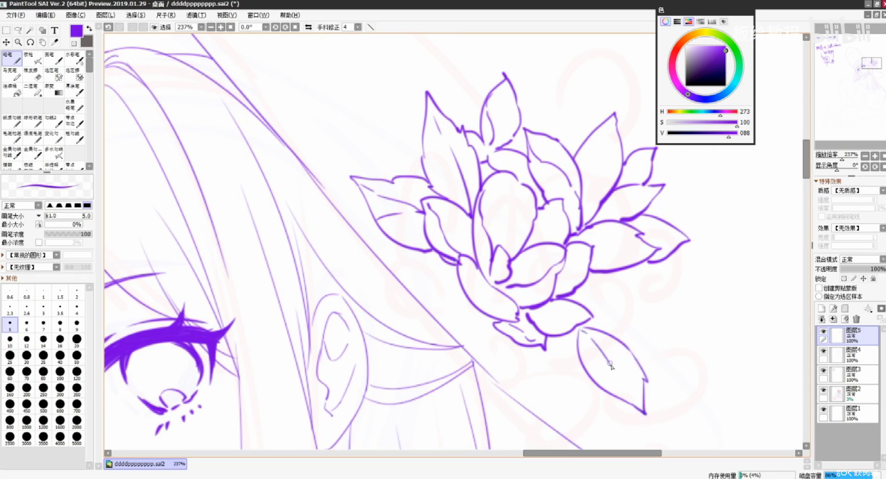
Draw a smaller curved leaf with an inner line beside the long leaf, beneath the flower's bottom petals.
{"action": "left_click_drag", "start_coordinate": [560, 340], "coordinate": [536, 402]}
{"action": "key", "text": "ctrl+z"}
{"action": "mouse_move", "coordinate": [547, 397]}
{"action": "left_mouse_down"}
{"action": "mouse_move", "coordinate": [576, 372]}
{"action": "mouse_move", "coordinate": [578, 355]}
{"action": "mouse_move", "coordinate": [544, 397]}
{"action": "left_mouse_up"}
{"action": "key", "text": "ctrl+z"}
{"action": "mouse_move", "coordinate": [565, 349]}
{"action": "left_mouse_down"}
{"action": "mouse_move", "coordinate": [534, 379]}
{"action": "mouse_move", "coordinate": [571, 369]}
{"action": "mouse_move", "coordinate": [577, 359]}
{"action": "left_mouse_up"}
{"action": "key", "text": "ctrl+z"}
{"action": "key", "text": "ctrl+z"}
{"action": "left_click_drag", "start_coordinate": [567, 338], "coordinate": [579, 352]}
Add a curved vein line inside the large petal pointing out from the flower's right side.
{"action": "mouse_move", "coordinate": [581, 294]}
{"action": "left_mouse_down"}
{"action": "mouse_move", "coordinate": [644, 280]}
{"action": "mouse_move", "coordinate": [669, 302]}
{"action": "left_mouse_up"}
{"action": "key", "text": "ctrl+z"}
{"action": "left_click_drag", "start_coordinate": [620, 287], "coordinate": [609, 340]}
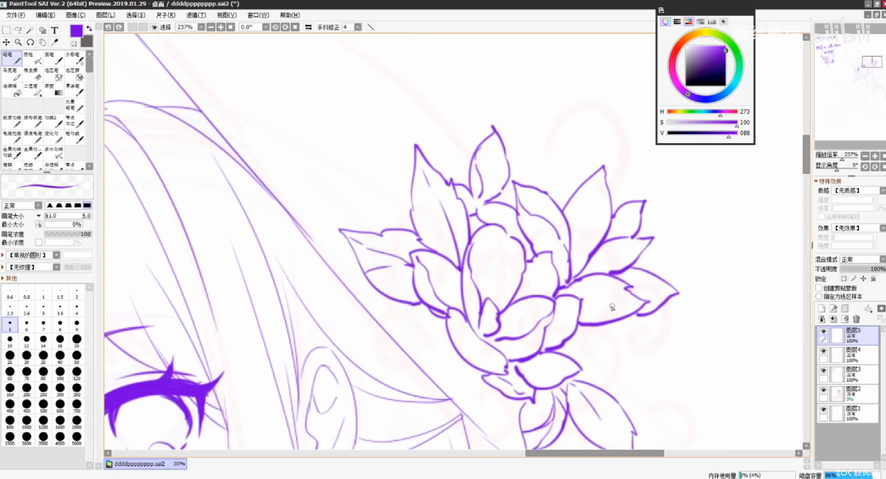
{"action": "left_click_drag", "start_coordinate": [568, 286], "coordinate": [619, 306]}
{"action": "key", "text": "ctrl+z"}
{"action": "left_click_drag", "start_coordinate": [578, 288], "coordinate": [642, 300]}
Draw a pointed outer petal with an inner vein directly below the large right-hand petal.
{"action": "left_click_drag", "start_coordinate": [593, 333], "coordinate": [615, 349]}
{"action": "key", "text": "ctrl+z"}
{"action": "mouse_move", "coordinate": [584, 330]}
{"action": "left_mouse_down"}
{"action": "mouse_move", "coordinate": [592, 348]}
{"action": "mouse_move", "coordinate": [639, 359]}
{"action": "left_mouse_up"}
{"action": "key", "text": "ctrl+z"}
{"action": "mouse_move", "coordinate": [620, 326]}
{"action": "left_mouse_down"}
{"action": "mouse_move", "coordinate": [675, 353]}
{"action": "mouse_move", "coordinate": [637, 359]}
{"action": "left_mouse_up"}
{"action": "left_click_drag", "start_coordinate": [601, 326], "coordinate": [631, 349]}
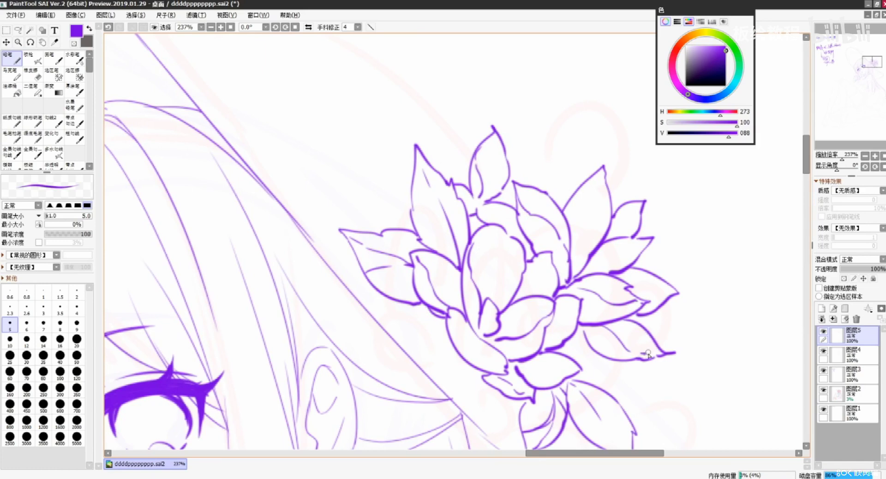
{"action": "scroll", "coordinate": [646, 345], "scroll_direction": "down", "scroll_amount": 1}
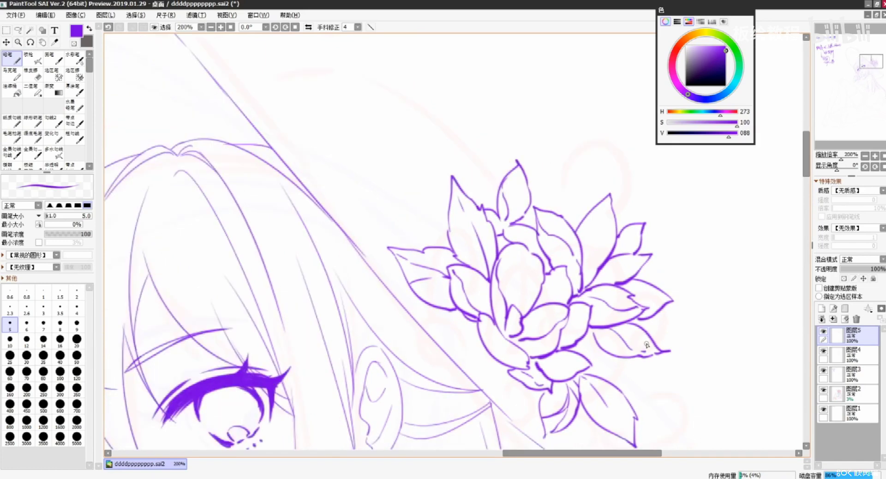
{"action": "scroll", "coordinate": [646, 344], "scroll_direction": "down", "scroll_amount": 3}
{"action": "scroll", "coordinate": [646, 344], "scroll_direction": "up", "scroll_amount": 1}
{"action": "mouse_move", "coordinate": [420, 192]}
{"action": "left_mouse_down"}
{"action": "mouse_move", "coordinate": [493, 251]}
{"action": "mouse_move", "coordinate": [526, 115]}
{"action": "mouse_move", "coordinate": [515, 161]}
{"action": "left_mouse_up"}
{"action": "scroll", "coordinate": [526, 115], "scroll_direction": "down", "scroll_amount": 2}
{"action": "left_click_drag", "start_coordinate": [376, 267], "coordinate": [343, 200]}
{"action": "key", "text": "ctrl+z"}
{"action": "left_click_drag", "start_coordinate": [377, 269], "coordinate": [337, 198]}
{"action": "key", "text": "ctrl+z"}
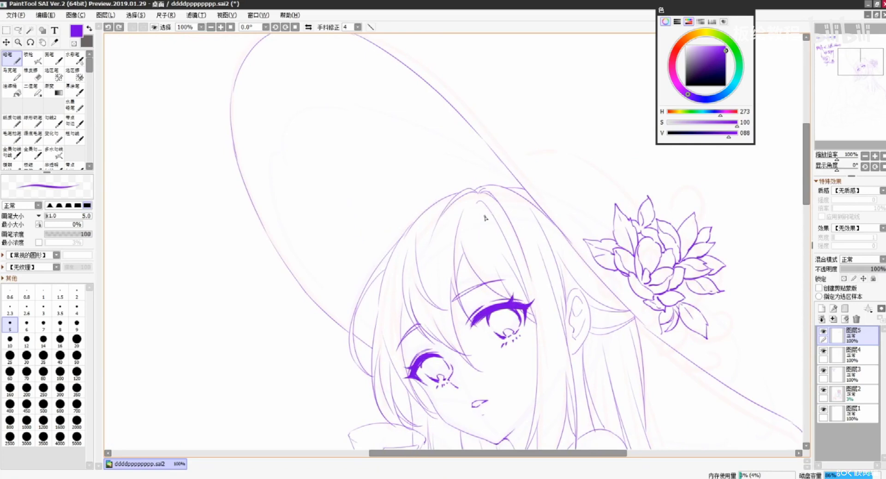
Draw a second contour along the hat brim's upper edge, running down toward the flower.
{"action": "left_click_drag", "start_coordinate": [485, 217], "coordinate": [456, 247]}
{"action": "left_click_drag", "start_coordinate": [434, 168], "coordinate": [509, 247]}
{"action": "key", "text": "ctrl+z"}
{"action": "mouse_move", "coordinate": [366, 133]}
{"action": "left_mouse_down"}
{"action": "mouse_move", "coordinate": [392, 164]}
{"action": "mouse_move", "coordinate": [442, 185]}
{"action": "mouse_move", "coordinate": [458, 204]}
{"action": "left_mouse_up"}
{"action": "key", "text": "ctrl+z"}
{"action": "key", "text": "ctrl+z"}
{"action": "left_click_drag", "start_coordinate": [396, 149], "coordinate": [538, 290]}
{"action": "key", "text": "ctrl+z"}
{"action": "left_click_drag", "start_coordinate": [485, 228], "coordinate": [556, 294]}
{"action": "key", "text": "ctrl+z"}
{"action": "key", "text": "ctrl+z"}
{"action": "mouse_move", "coordinate": [518, 257]}
{"action": "left_mouse_down"}
{"action": "mouse_move", "coordinate": [576, 310]}
{"action": "mouse_move", "coordinate": [567, 301]}
{"action": "left_mouse_up"}
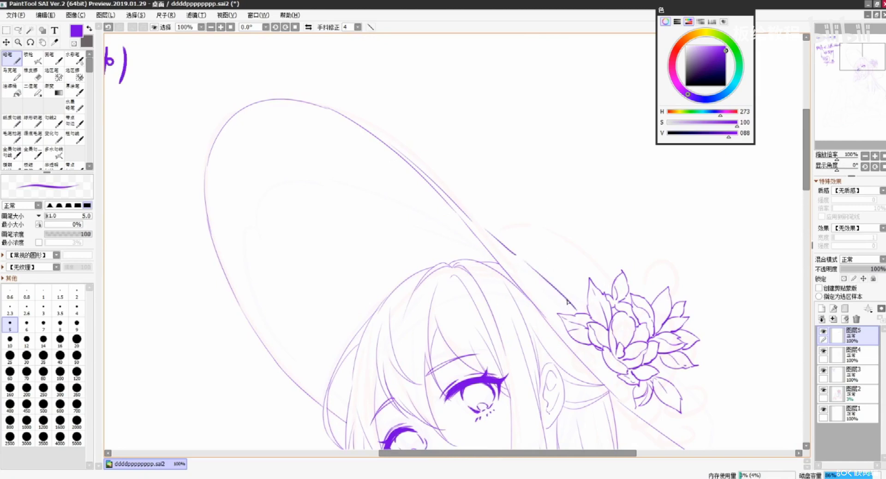
Redraw the lower stretch of the brim contour as a smooth line bending down to the flower's left petals.
{"action": "scroll", "coordinate": [568, 302], "scroll_direction": "up", "scroll_amount": 1}
{"action": "left_click_drag", "start_coordinate": [524, 212], "coordinate": [456, 234]}
{"action": "key", "text": "ctrl+z"}
{"action": "left_click_drag", "start_coordinate": [439, 265], "coordinate": [515, 329]}
{"action": "key", "text": "ctrl+z"}
{"action": "left_click_drag", "start_coordinate": [433, 261], "coordinate": [519, 336]}
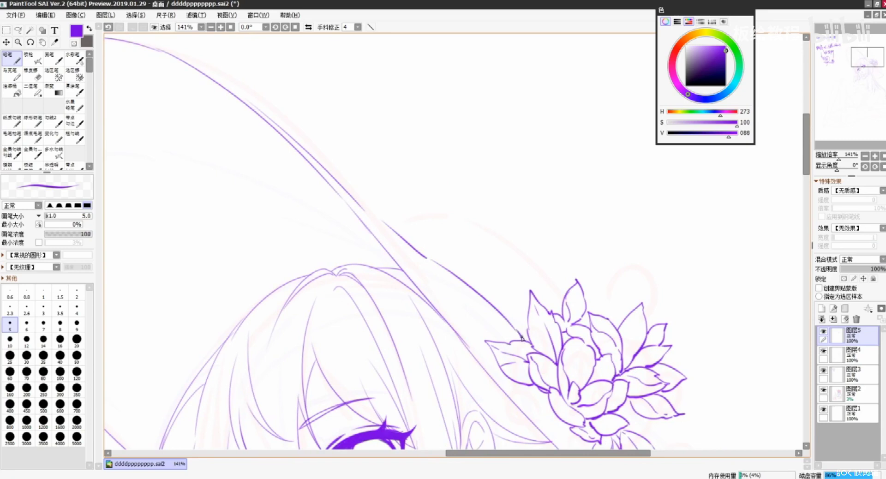
{"action": "left_click_drag", "start_coordinate": [477, 308], "coordinate": [496, 324]}
{"action": "left_click_drag", "start_coordinate": [382, 222], "coordinate": [445, 273]}
{"action": "key", "text": "ctrl+z"}
{"action": "key", "text": "ctrl+z"}
{"action": "left_click_drag", "start_coordinate": [375, 219], "coordinate": [455, 276]}
{"action": "key", "text": "ctrl+z"}
{"action": "key", "text": "ctrl+z"}
Draw the hat's domed crown arching from the brim to behind the flower, and add a short hair stroke atop the head.
{"action": "mouse_move", "coordinate": [419, 249]}
{"action": "left_mouse_down"}
{"action": "mouse_move", "coordinate": [463, 222]}
{"action": "mouse_move", "coordinate": [456, 229]}
{"action": "left_mouse_up"}
{"action": "key", "text": "ctrl+z"}
{"action": "key", "text": "ctrl+z"}
{"action": "left_click_drag", "start_coordinate": [417, 250], "coordinate": [480, 227]}
{"action": "key", "text": "ctrl+z"}
{"action": "left_click_drag", "start_coordinate": [362, 273], "coordinate": [399, 266]}
{"action": "left_click_drag", "start_coordinate": [481, 227], "coordinate": [564, 275]}
{"action": "key", "text": "ctrl+z"}
{"action": "key", "text": "ctrl+z"}
{"action": "left_click_drag", "start_coordinate": [479, 226], "coordinate": [583, 278]}
{"action": "key", "text": "ctrl+z"}
{"action": "mouse_move", "coordinate": [480, 227]}
{"action": "left_mouse_down"}
{"action": "mouse_move", "coordinate": [535, 241]}
{"action": "mouse_move", "coordinate": [594, 289]}
{"action": "left_mouse_up"}
{"action": "key", "text": "ctrl+z"}
{"action": "left_click_drag", "start_coordinate": [556, 253], "coordinate": [626, 336]}
{"action": "key", "text": "ctrl+z"}
{"action": "key", "text": "ctrl+z"}
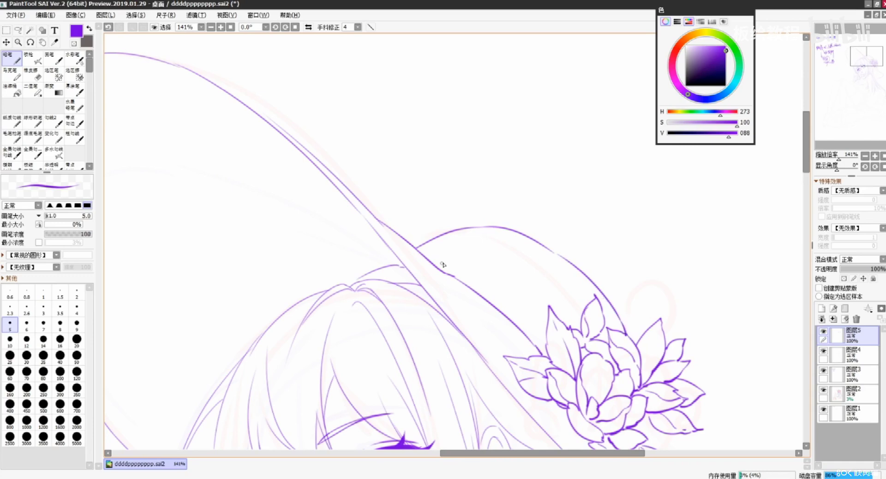
Draw the upper edge of the hat band as a curve across the crown from the brim to the flower.
{"action": "left_click_drag", "start_coordinate": [424, 275], "coordinate": [369, 222]}
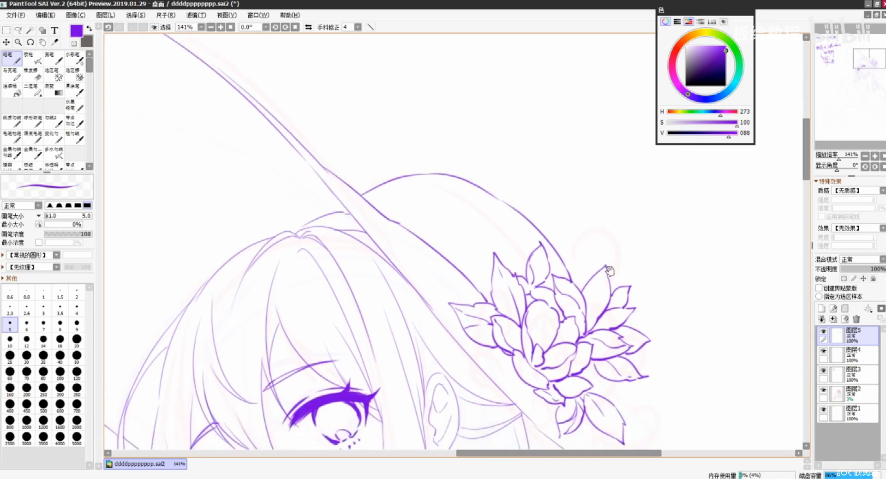
{"action": "left_click_drag", "start_coordinate": [674, 278], "coordinate": [370, 398]}
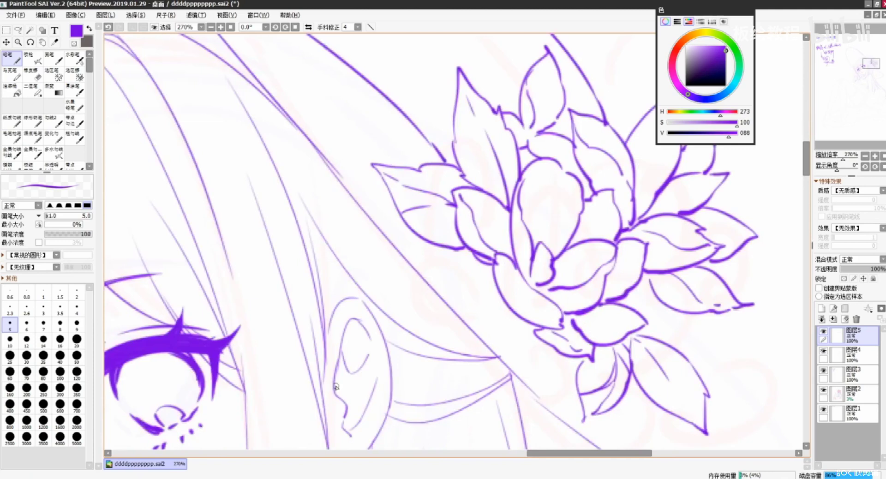
{"action": "left_click_drag", "start_coordinate": [649, 266], "coordinate": [534, 396]}
{"action": "scroll", "coordinate": [525, 379], "scroll_direction": "down", "scroll_amount": 3}
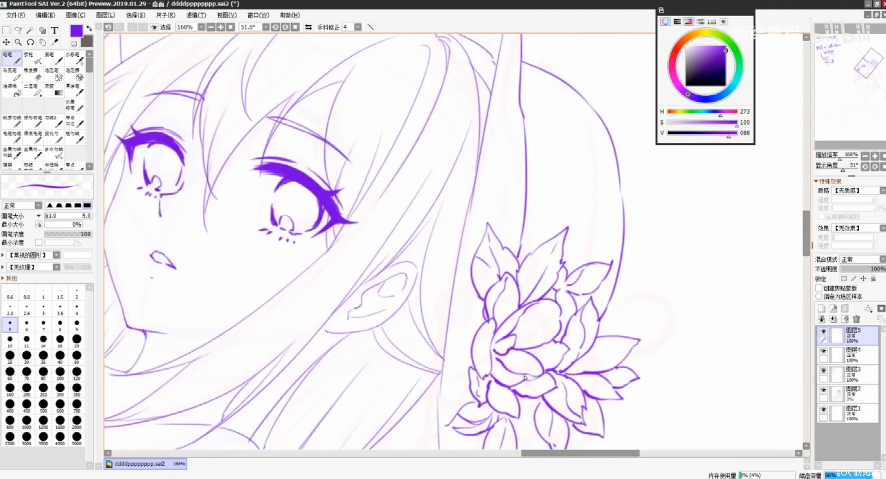
{"action": "left_click_drag", "start_coordinate": [575, 183], "coordinate": [547, 236]}
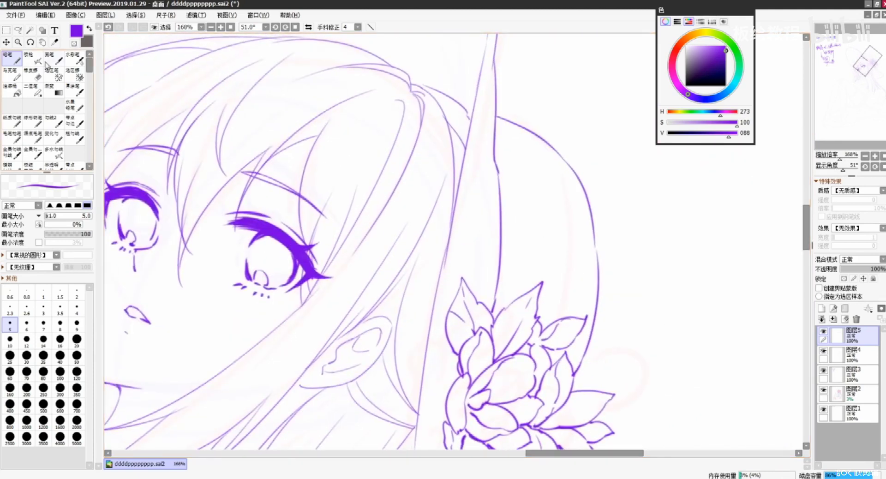
{"action": "key", "text": "ctrl+z"}
{"action": "mouse_move", "coordinate": [500, 119]}
{"action": "left_mouse_down"}
{"action": "mouse_move", "coordinate": [520, 202]}
{"action": "mouse_move", "coordinate": [517, 164]}
{"action": "mouse_move", "coordinate": [524, 273]}
{"action": "left_mouse_up"}
{"action": "key", "text": "ctrl+z"}
{"action": "key", "text": "ctrl+z"}
{"action": "key", "text": "ctrl+z"}
{"action": "mouse_move", "coordinate": [519, 175]}
{"action": "left_mouse_down"}
{"action": "mouse_move", "coordinate": [516, 306]}
{"action": "mouse_move", "coordinate": [524, 203]}
{"action": "mouse_move", "coordinate": [517, 299]}
{"action": "mouse_move", "coordinate": [499, 172]}
{"action": "left_mouse_up"}
{"action": "key", "text": "ctrl+z"}
{"action": "key", "text": "ctrl+z"}
{"action": "left_click_drag", "start_coordinate": [498, 245], "coordinate": [488, 345]}
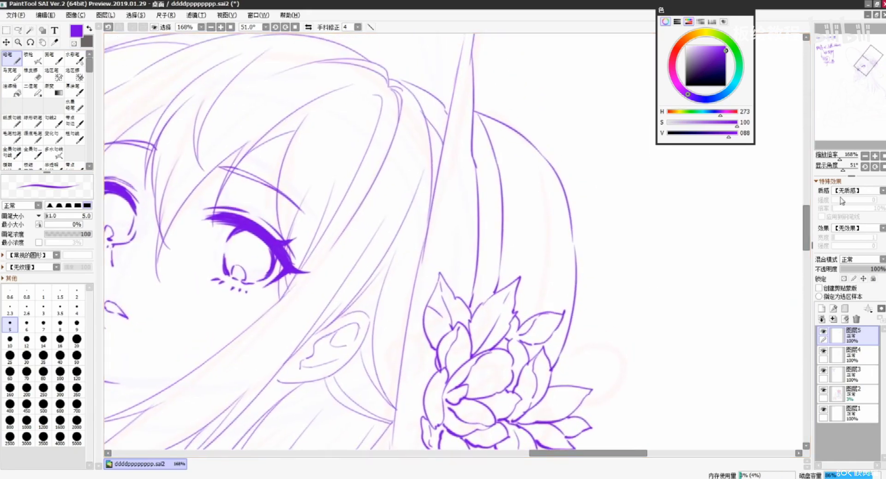
{"action": "left_click", "coordinate": [882, 167]}
Erase the ends of the band and brim lines just before the flower with the size 12 eraser.
{"action": "left_click_drag", "start_coordinate": [593, 184], "coordinate": [499, 201]}
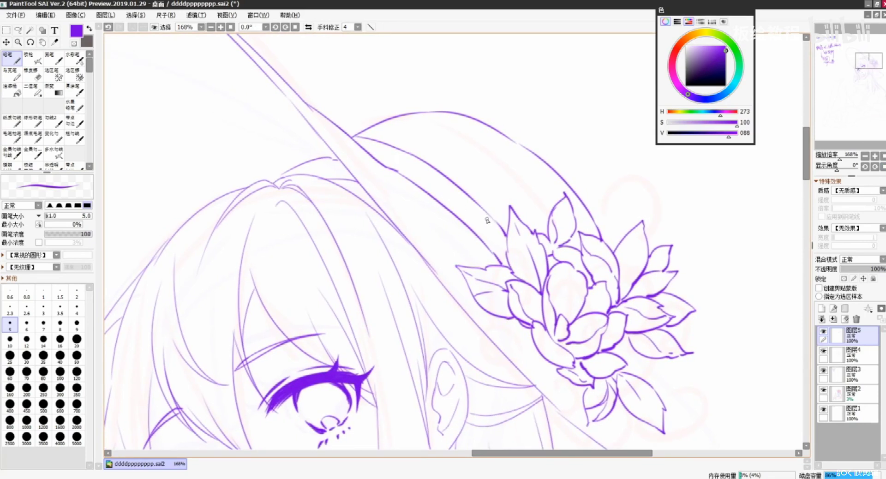
{"action": "key", "text": "e"}
{"action": "mouse_move", "coordinate": [482, 221]}
{"action": "left_mouse_down"}
{"action": "mouse_move", "coordinate": [496, 204]}
{"action": "mouse_move", "coordinate": [481, 242]}
{"action": "mouse_move", "coordinate": [500, 219]}
{"action": "mouse_move", "coordinate": [490, 239]}
{"action": "left_mouse_up"}
{"action": "mouse_move", "coordinate": [469, 182]}
{"action": "left_mouse_down"}
{"action": "mouse_move", "coordinate": [474, 241]}
{"action": "mouse_move", "coordinate": [447, 172]}
{"action": "mouse_move", "coordinate": [485, 224]}
{"action": "mouse_move", "coordinate": [480, 195]}
{"action": "left_mouse_up"}
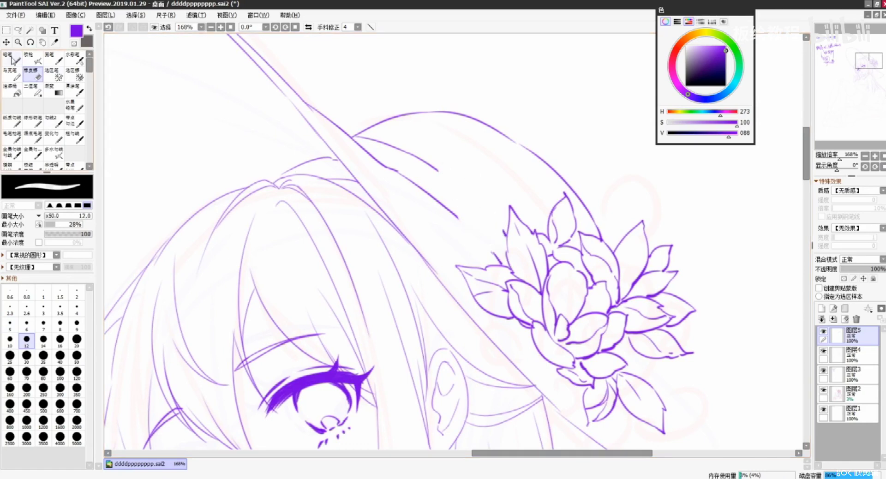
{"action": "left_click", "coordinate": [12, 59]}
Draw the left edge of a ribbon piece tucked behind the flower and reconnect the brim line beneath it.
{"action": "key", "text": "ctrl+z"}
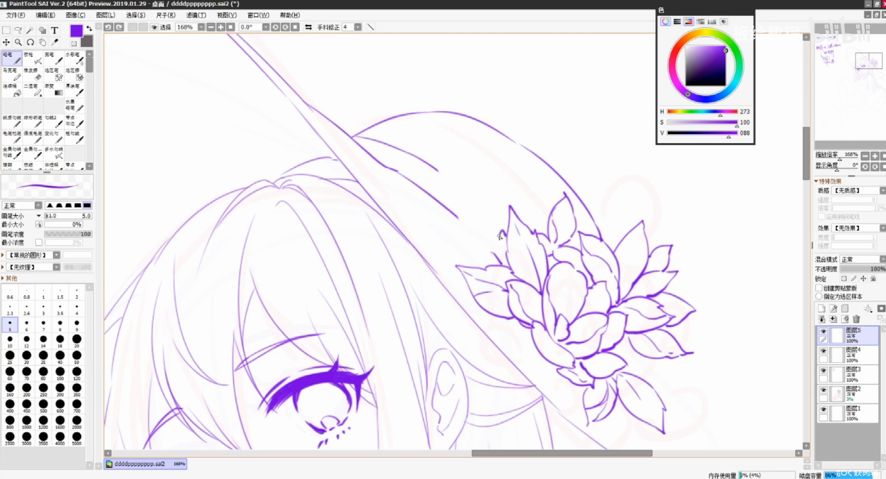
{"action": "left_click_drag", "start_coordinate": [492, 253], "coordinate": [491, 254]}
{"action": "key", "text": "ctrl+z"}
{"action": "left_click_drag", "start_coordinate": [439, 160], "coordinate": [486, 249]}
{"action": "key", "text": "ctrl+z"}
{"action": "mouse_move", "coordinate": [439, 160]}
{"action": "left_mouse_down"}
{"action": "mouse_move", "coordinate": [486, 250]}
{"action": "mouse_move", "coordinate": [464, 203]}
{"action": "left_mouse_up"}
{"action": "left_click_drag", "start_coordinate": [442, 164], "coordinate": [487, 250]}
{"action": "key", "text": "ctrl+z"}
{"action": "key", "text": "ctrl+z"}
{"action": "left_click_drag", "start_coordinate": [443, 165], "coordinate": [491, 254]}
{"action": "key", "text": "ctrl+z"}
{"action": "key", "text": "ctrl+z"}
{"action": "left_click_drag", "start_coordinate": [438, 159], "coordinate": [487, 251]}
{"action": "key", "text": "ctrl+z"}
{"action": "key", "text": "ctrl+z"}
Close the ribbon piece with a slightly wavy top edge and a right edge running down to the flower.
{"action": "left_click_drag", "start_coordinate": [441, 157], "coordinate": [467, 147]}
{"action": "key", "text": "ctrl+z"}
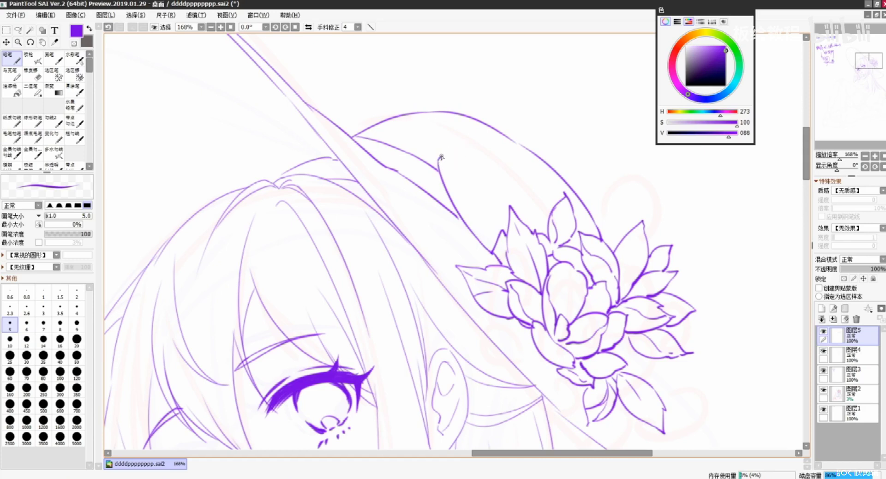
{"action": "key", "text": "ctrl+z"}
{"action": "left_click_drag", "start_coordinate": [493, 157], "coordinate": [508, 230]}
{"action": "key", "text": "ctrl+z"}
{"action": "left_click_drag", "start_coordinate": [494, 155], "coordinate": [503, 238]}
{"action": "key", "text": "ctrl+z"}
{"action": "left_click_drag", "start_coordinate": [493, 157], "coordinate": [503, 235]}
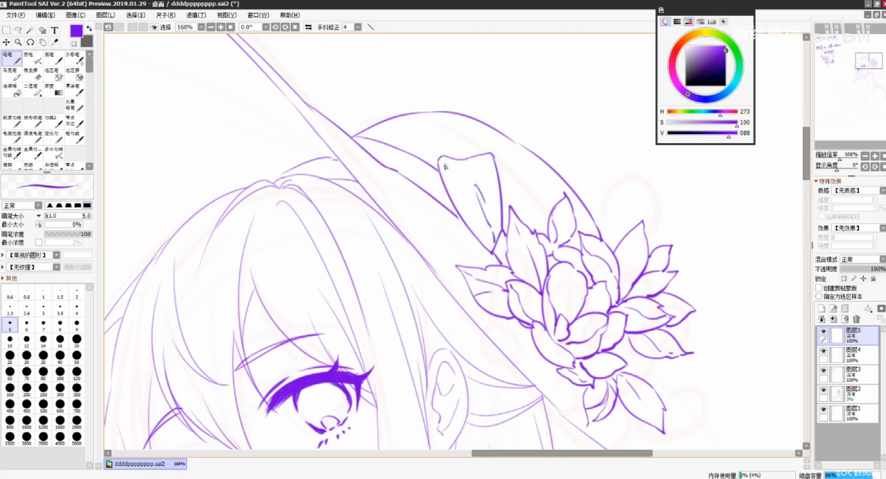
Add fold lines inside the ribbon piece, following its left side down toward the flower.
{"action": "key", "text": "ctrl+z"}
{"action": "left_click_drag", "start_coordinate": [444, 159], "coordinate": [491, 251]}
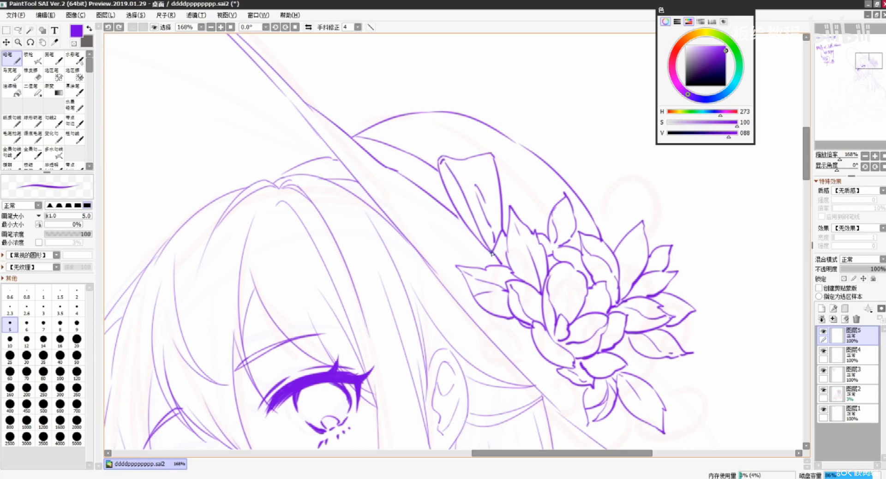
{"action": "key", "text": "ctrl+z"}
{"action": "left_click_drag", "start_coordinate": [451, 212], "coordinate": [468, 227]}
{"action": "key", "text": "ctrl+z"}
{"action": "mouse_move", "coordinate": [498, 281]}
{"action": "left_mouse_down"}
{"action": "mouse_move", "coordinate": [478, 230]}
{"action": "mouse_move", "coordinate": [484, 241]}
{"action": "left_mouse_up"}
{"action": "scroll", "coordinate": [480, 230], "scroll_direction": "down", "scroll_amount": 2}
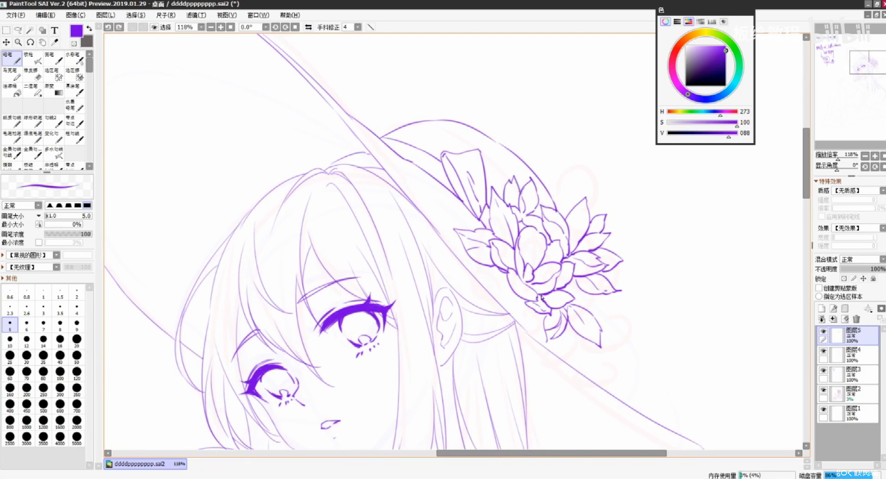
Draw the outer brim contour from the leaf below the flower down to the brim's lower right curve.
{"action": "left_click_drag", "start_coordinate": [541, 297], "coordinate": [485, 240]}
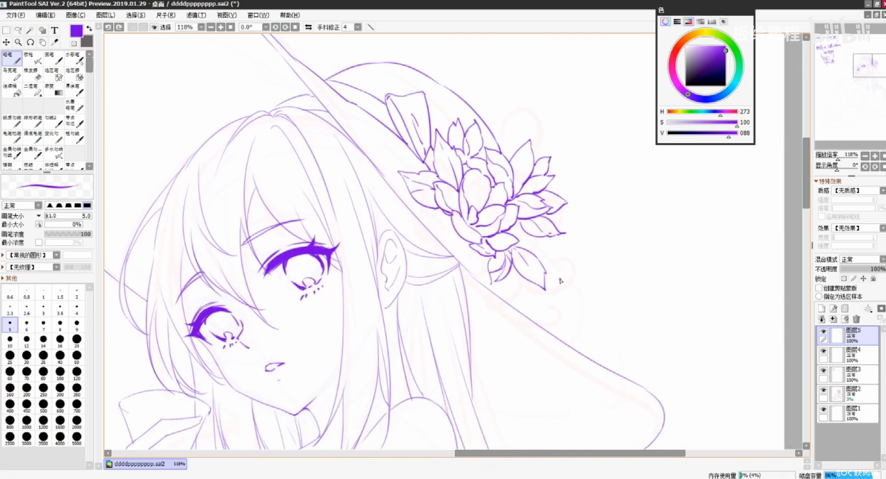
{"action": "left_click_drag", "start_coordinate": [560, 280], "coordinate": [638, 307]}
{"action": "scroll", "coordinate": [545, 314], "scroll_direction": "down", "scroll_amount": 1}
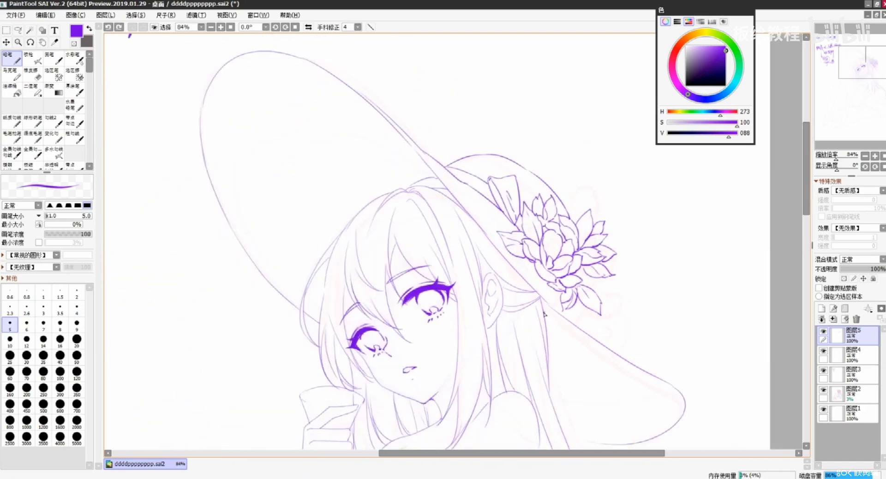
{"action": "left_click_drag", "start_coordinate": [420, 239], "coordinate": [467, 241]}
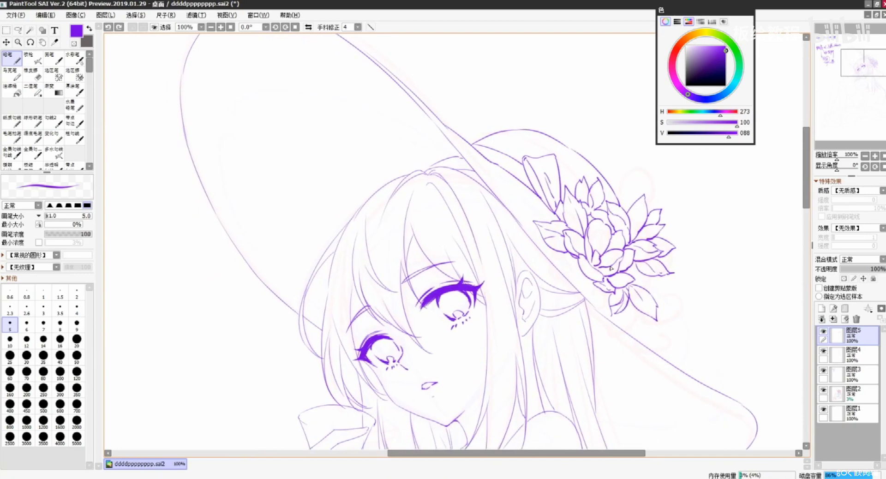
{"action": "left_click_drag", "start_coordinate": [615, 308], "coordinate": [548, 298]}
{"action": "left_click_drag", "start_coordinate": [592, 320], "coordinate": [645, 370]}
{"action": "key", "text": "ctrl+z"}
{"action": "key", "text": "ctrl+z"}
{"action": "left_click_drag", "start_coordinate": [596, 318], "coordinate": [689, 409]}
{"action": "key", "text": "ctrl+z"}
{"action": "left_click_drag", "start_coordinate": [611, 400], "coordinate": [680, 375]}
{"action": "scroll", "coordinate": [685, 357], "scroll_direction": "up", "scroll_amount": 1}
{"action": "scroll", "coordinate": [641, 320], "scroll_direction": "down", "scroll_amount": 2}
{"action": "scroll", "coordinate": [640, 320], "scroll_direction": "up", "scroll_amount": 2}
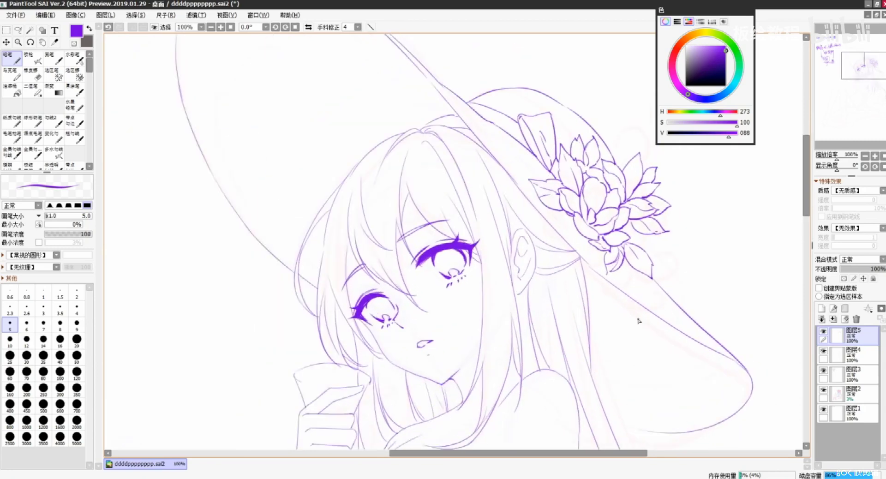
{"action": "left_click_drag", "start_coordinate": [638, 319], "coordinate": [750, 306]}
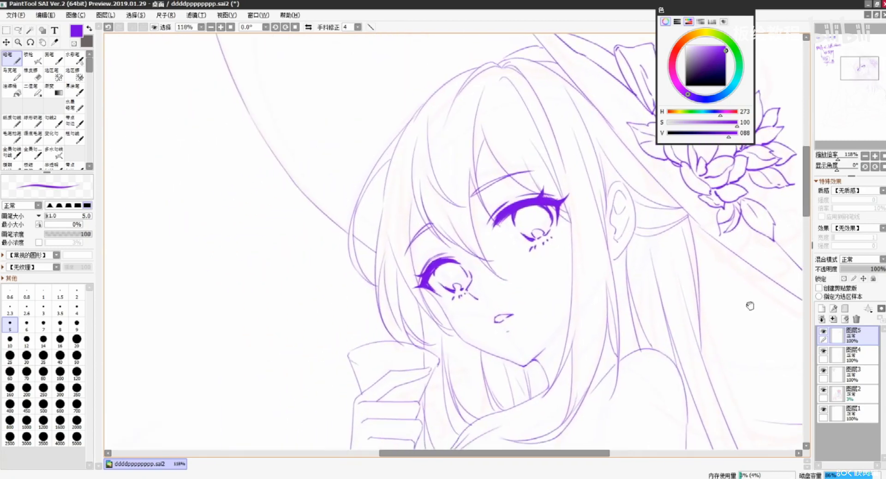
{"action": "left_click_drag", "start_coordinate": [492, 180], "coordinate": [445, 290]}
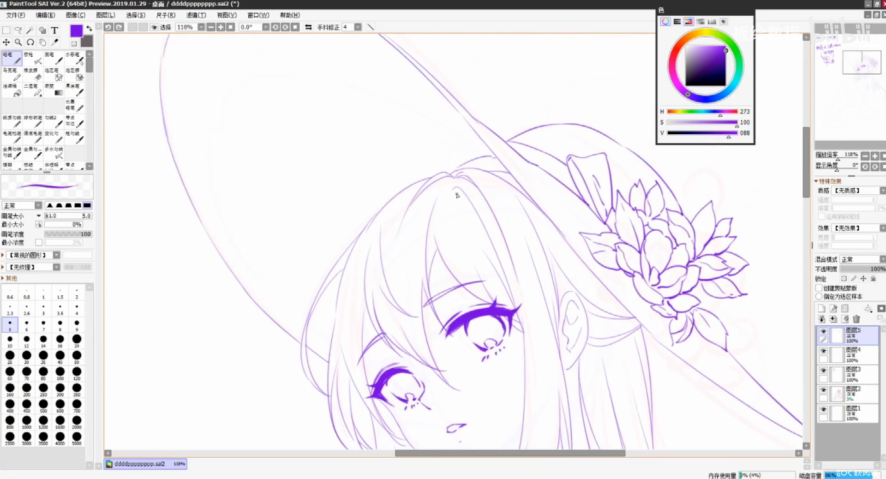
Draw the upper contour of the forearm from the inner elbow down toward the wrist.
{"action": "left_click_drag", "start_coordinate": [554, 398], "coordinate": [590, 176]}
{"action": "left_click_drag", "start_coordinate": [528, 413], "coordinate": [587, 231]}
{"action": "mouse_move", "coordinate": [653, 376]}
{"action": "left_mouse_down"}
{"action": "mouse_move", "coordinate": [561, 254]}
{"action": "mouse_move", "coordinate": [586, 198]}
{"action": "mouse_move", "coordinate": [571, 203]}
{"action": "left_mouse_up"}
{"action": "left_click_drag", "start_coordinate": [573, 202], "coordinate": [512, 274]}
{"action": "key", "text": "ctrl+z"}
{"action": "mouse_move", "coordinate": [572, 203]}
{"action": "left_mouse_down"}
{"action": "mouse_move", "coordinate": [440, 360]}
{"action": "mouse_move", "coordinate": [613, 259]}
{"action": "left_mouse_up"}
{"action": "key", "text": "ctrl+z"}
{"action": "left_click_drag", "start_coordinate": [475, 368], "coordinate": [627, 232]}
{"action": "key", "text": "ctrl+z"}
Draw the lower contour of the forearm, curving from the elbow down to the wrist.
{"action": "left_click_drag", "start_coordinate": [644, 203], "coordinate": [644, 211]}
{"action": "key", "text": "ctrl+z"}
{"action": "mouse_move", "coordinate": [644, 206]}
{"action": "left_mouse_down"}
{"action": "mouse_move", "coordinate": [644, 216]}
{"action": "mouse_move", "coordinate": [530, 323]}
{"action": "left_mouse_up"}
{"action": "key", "text": "ctrl+z"}
{"action": "left_click_drag", "start_coordinate": [644, 221], "coordinate": [516, 342]}
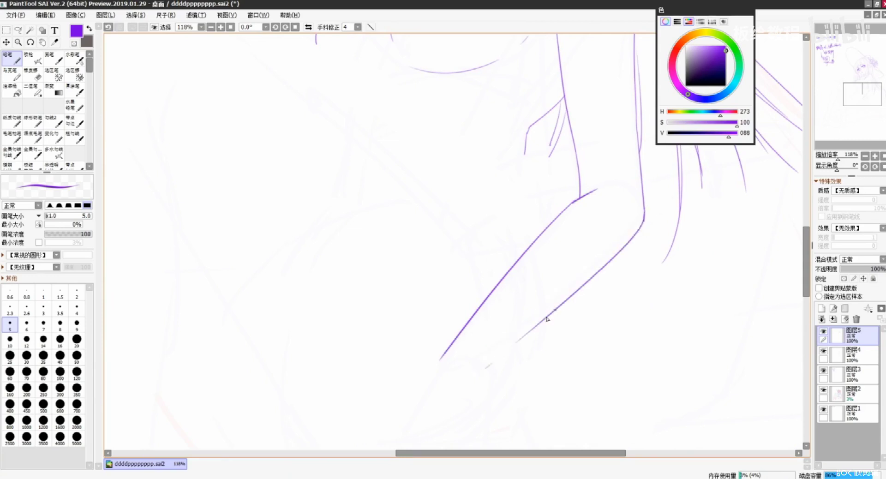
{"action": "key", "text": "ctrl+z"}
{"action": "left_click_drag", "start_coordinate": [644, 221], "coordinate": [491, 356]}
{"action": "key", "text": "ctrl+z"}
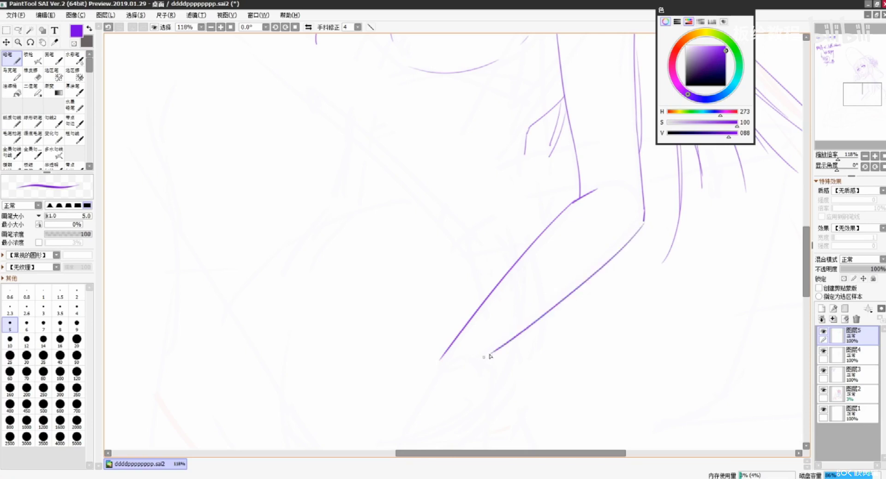
{"action": "key", "text": "ctrl+z"}
{"action": "left_click_drag", "start_coordinate": [643, 223], "coordinate": [483, 362]}
{"action": "key", "text": "ctrl+z"}
{"action": "key", "text": "ctrl+z"}
{"action": "left_click_drag", "start_coordinate": [535, 322], "coordinate": [486, 363]}
{"action": "key", "text": "ctrl+z"}
{"action": "left_click_drag", "start_coordinate": [529, 324], "coordinate": [486, 361]}
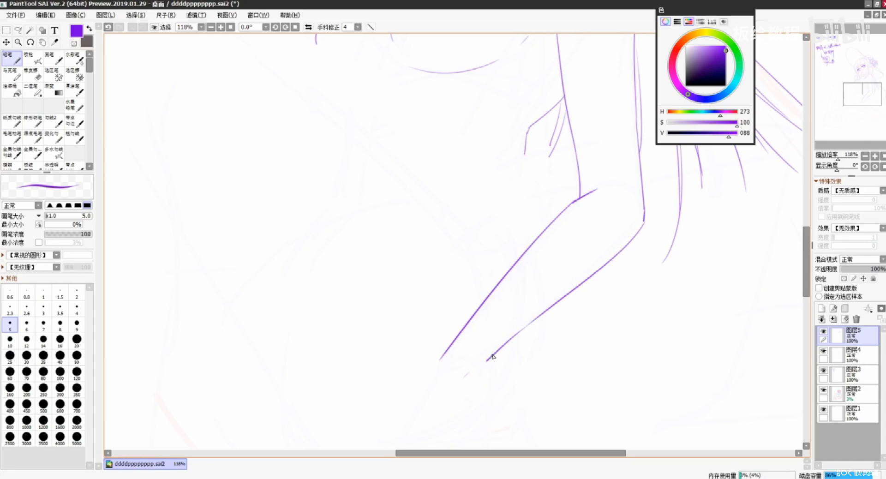
Reduce the pencil size to 3.5 and erase the stray mark beyond the end of the forearm.
{"action": "scroll", "coordinate": [485, 354], "scroll_direction": "up", "scroll_amount": 2}
{"action": "left_click_drag", "start_coordinate": [432, 356], "coordinate": [454, 271]}
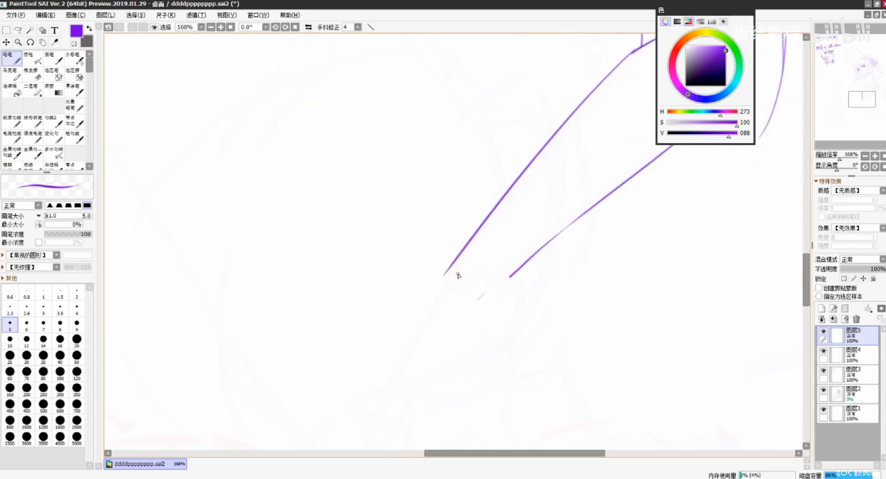
{"action": "key", "text": "bracketleft"}
{"action": "key", "text": "bracketleft"}
{"action": "left_click_drag", "start_coordinate": [433, 326], "coordinate": [419, 281]}
{"action": "key", "text": "e"}
{"action": "left_click_drag", "start_coordinate": [471, 248], "coordinate": [461, 259]}
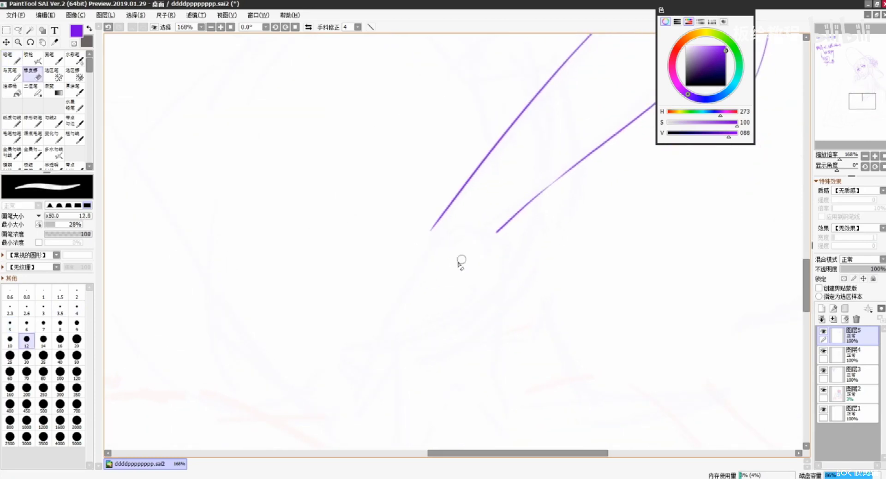
{"action": "key", "text": "n"}
Draw the outer edge of the hand from the wrist down to the first knuckle.
{"action": "mouse_move", "coordinate": [456, 304]}
{"action": "left_mouse_down"}
{"action": "mouse_move", "coordinate": [449, 253]}
{"action": "mouse_move", "coordinate": [407, 196]}
{"action": "left_mouse_up"}
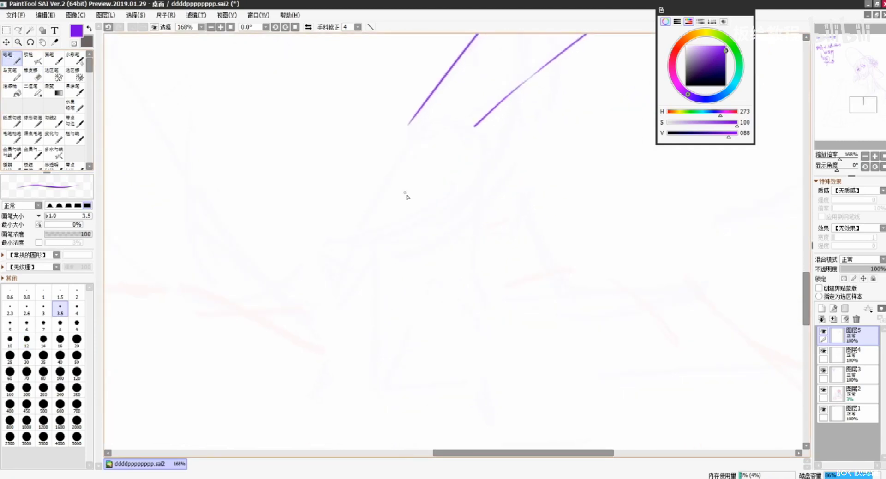
{"action": "key", "text": "ctrl+z"}
{"action": "left_click_drag", "start_coordinate": [411, 122], "coordinate": [379, 191]}
{"action": "key", "text": "ctrl+z"}
{"action": "left_click_drag", "start_coordinate": [410, 122], "coordinate": [348, 245]}
{"action": "key", "text": "ctrl+z"}
Draw the leftmost finger with a long outer edge, a rounded tip and an inner edge running back up.
{"action": "left_click_drag", "start_coordinate": [347, 246], "coordinate": [326, 341]}
{"action": "key", "text": "ctrl+z"}
{"action": "key", "text": "ctrl+z"}
{"action": "key", "text": "ctrl+z"}
{"action": "mouse_move", "coordinate": [320, 379]}
{"action": "left_mouse_down"}
{"action": "mouse_move", "coordinate": [354, 328]}
{"action": "mouse_move", "coordinate": [316, 375]}
{"action": "left_mouse_up"}
{"action": "key", "text": "ctrl+z"}
{"action": "key", "text": "ctrl+z"}
{"action": "mouse_move", "coordinate": [327, 341]}
{"action": "left_mouse_down"}
{"action": "mouse_move", "coordinate": [323, 380]}
{"action": "mouse_move", "coordinate": [369, 280]}
{"action": "left_mouse_up"}
{"action": "key", "text": "ctrl+z"}
{"action": "key", "text": "ctrl+z"}
{"action": "left_click_drag", "start_coordinate": [338, 357], "coordinate": [369, 277]}
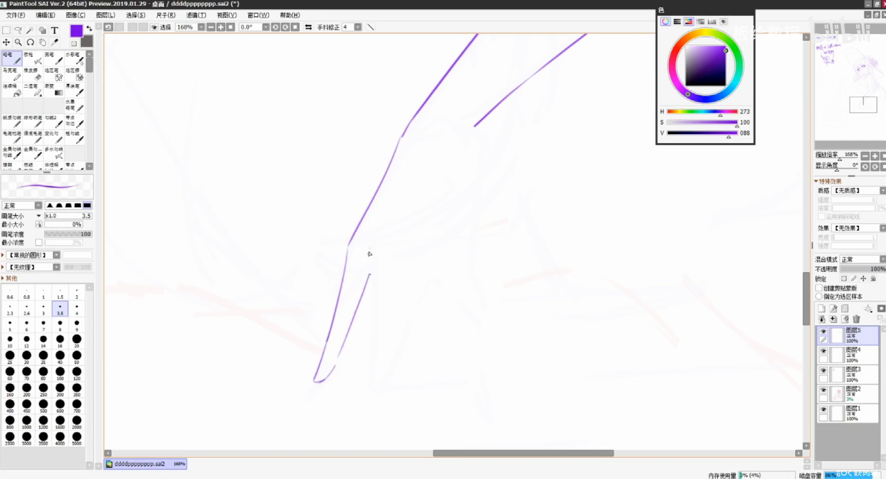
Draw the left edge of the second finger from its knuckle down to the fingertip.
{"action": "left_click_drag", "start_coordinate": [367, 247], "coordinate": [372, 333]}
{"action": "key", "text": "ctrl+z"}
{"action": "key", "text": "ctrl+z"}
{"action": "left_click_drag", "start_coordinate": [367, 247], "coordinate": [383, 397]}
{"action": "key", "text": "ctrl+z"}
{"action": "key", "text": "ctrl+z"}
{"action": "left_click_drag", "start_coordinate": [374, 343], "coordinate": [381, 394]}
{"action": "key", "text": "ctrl+z"}
{"action": "left_click_drag", "start_coordinate": [376, 352], "coordinate": [380, 391]}
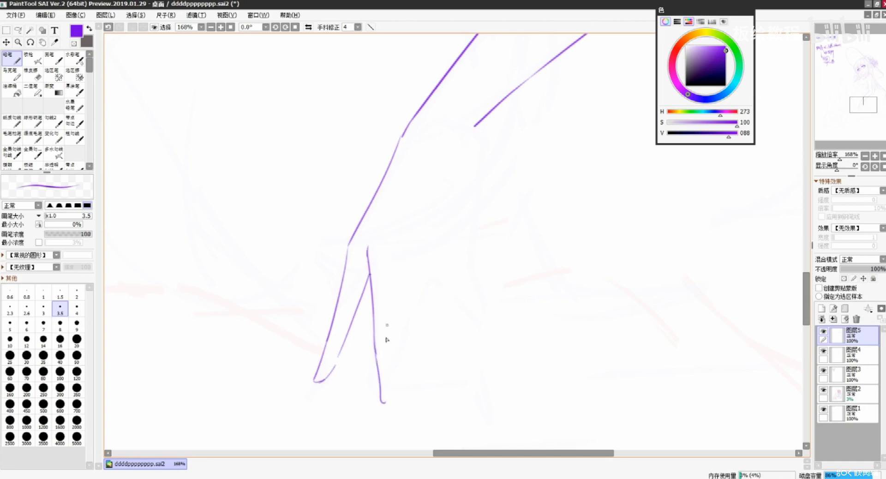
{"action": "key", "text": "ctrl+z"}
Draw the lines separating the second and third fingers, running down toward the fingertips.
{"action": "left_click_drag", "start_coordinate": [397, 272], "coordinate": [396, 353]}
{"action": "left_click_drag", "start_coordinate": [399, 274], "coordinate": [392, 407]}
{"action": "key", "text": "ctrl+z"}
{"action": "left_click_drag", "start_coordinate": [397, 353], "coordinate": [392, 412]}
{"action": "key", "text": "ctrl+z"}
{"action": "key", "text": "ctrl+z"}
{"action": "mouse_move", "coordinate": [397, 353]}
{"action": "left_mouse_down"}
{"action": "mouse_move", "coordinate": [400, 414]}
{"action": "mouse_move", "coordinate": [404, 406]}
{"action": "left_mouse_up"}
{"action": "key", "text": "ctrl+z"}
Draw the third finger's right edge down to its tip and the adjoining left edge of the fourth finger.
{"action": "left_click_drag", "start_coordinate": [434, 276], "coordinate": [409, 409]}
{"action": "key", "text": "ctrl+z"}
{"action": "key", "text": "ctrl+z"}
{"action": "left_click_drag", "start_coordinate": [417, 365], "coordinate": [406, 412]}
{"action": "key", "text": "ctrl+z"}
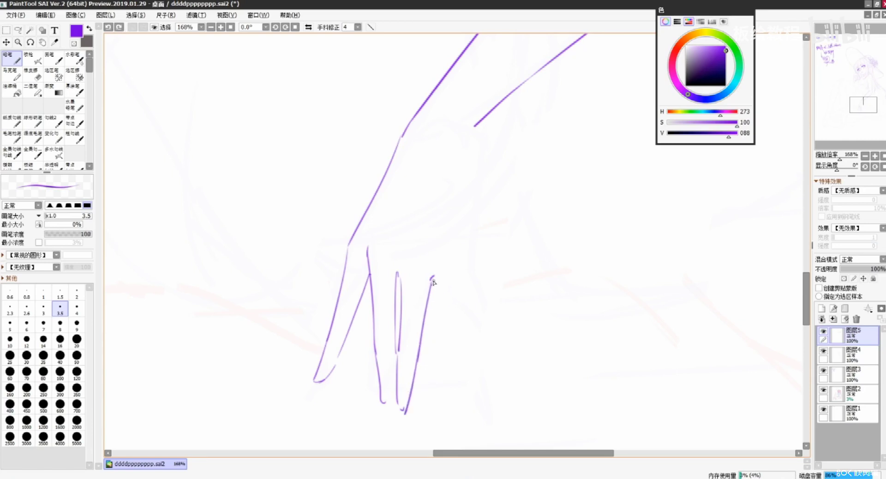
{"action": "left_click_drag", "start_coordinate": [432, 278], "coordinate": [448, 322]}
{"action": "left_click_drag", "start_coordinate": [451, 325], "coordinate": [481, 366]}
{"action": "key", "text": "ctrl+z"}
Draw the inner edge of the hand from the end of the forearm's lower contour down toward the fourth finger.
{"action": "left_click_drag", "start_coordinate": [476, 127], "coordinate": [477, 190]}
{"action": "key", "text": "ctrl+z"}
{"action": "left_click_drag", "start_coordinate": [479, 122], "coordinate": [478, 163]}
{"action": "mouse_move", "coordinate": [478, 163]}
{"action": "left_mouse_down"}
{"action": "mouse_move", "coordinate": [459, 266]}
{"action": "mouse_move", "coordinate": [469, 326]}
{"action": "left_mouse_up"}
{"action": "key", "text": "ctrl+z"}
{"action": "key", "text": "ctrl+z"}
Continue the hand's inner edge into the right side of the fourth finger, down toward its tip.
{"action": "left_click_drag", "start_coordinate": [459, 268], "coordinate": [466, 318]}
{"action": "key", "text": "ctrl+z"}
{"action": "left_click_drag", "start_coordinate": [466, 318], "coordinate": [490, 355]}
{"action": "key", "text": "ctrl+z"}
{"action": "left_click_drag", "start_coordinate": [465, 318], "coordinate": [483, 344]}
{"action": "mouse_move", "coordinate": [486, 350]}
{"action": "left_mouse_down"}
{"action": "mouse_move", "coordinate": [488, 369]}
{"action": "mouse_move", "coordinate": [487, 361]}
{"action": "left_mouse_up"}
{"action": "key", "text": "ctrl+z"}
{"action": "key", "text": "ctrl+z"}
{"action": "key", "text": "ctrl+z"}
Redraw the outer contour at the wrist where the forearm runs into the back of the hand.
{"action": "mouse_move", "coordinate": [443, 167]}
{"action": "left_mouse_down"}
{"action": "mouse_move", "coordinate": [421, 347]}
{"action": "mouse_move", "coordinate": [423, 288]}
{"action": "left_mouse_up"}
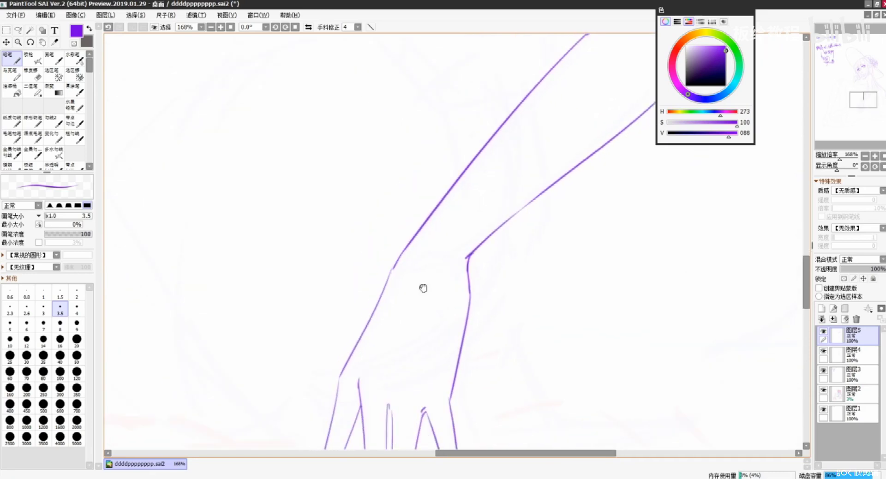
{"action": "left_click_drag", "start_coordinate": [413, 238], "coordinate": [359, 345]}
{"action": "key", "text": "ctrl+z"}
{"action": "key", "text": "ctrl+z"}
{"action": "key", "text": "e"}
{"action": "mouse_move", "coordinate": [404, 245]}
{"action": "left_mouse_down"}
{"action": "mouse_move", "coordinate": [430, 213]}
{"action": "mouse_move", "coordinate": [410, 243]}
{"action": "left_mouse_up"}
{"action": "left_click", "coordinate": [11, 58]}
{"action": "key", "text": "ctrl+z"}
{"action": "left_click_drag", "start_coordinate": [429, 216], "coordinate": [412, 239]}
{"action": "left_click_drag", "start_coordinate": [414, 236], "coordinate": [383, 299]}
{"action": "key", "text": "ctrl+z"}
{"action": "key", "text": "ctrl+z"}
{"action": "left_click_drag", "start_coordinate": [432, 214], "coordinate": [382, 299]}
{"action": "key", "text": "ctrl+z"}
{"action": "key", "text": "ctrl+z"}
{"action": "left_click_drag", "start_coordinate": [417, 235], "coordinate": [382, 294]}
{"action": "left_click_drag", "start_coordinate": [411, 235], "coordinate": [380, 298]}
Erase the contour lines on both sides of the wrist with the eraser enlarged to size 30.
{"action": "key", "text": "e"}
{"action": "mouse_move", "coordinate": [420, 259]}
{"action": "left_mouse_down"}
{"action": "mouse_move", "coordinate": [403, 273]}
{"action": "mouse_move", "coordinate": [392, 263]}
{"action": "left_mouse_up"}
{"action": "key", "text": "]"}
{"action": "key", "text": "]"}
{"action": "key", "text": "]"}
{"action": "key", "text": "]"}
{"action": "key", "text": "]"}
{"action": "left_click_drag", "start_coordinate": [445, 312], "coordinate": [455, 303]}
{"action": "left_click_drag", "start_coordinate": [414, 255], "coordinate": [402, 288]}
{"action": "left_click_drag", "start_coordinate": [434, 316], "coordinate": [446, 324]}
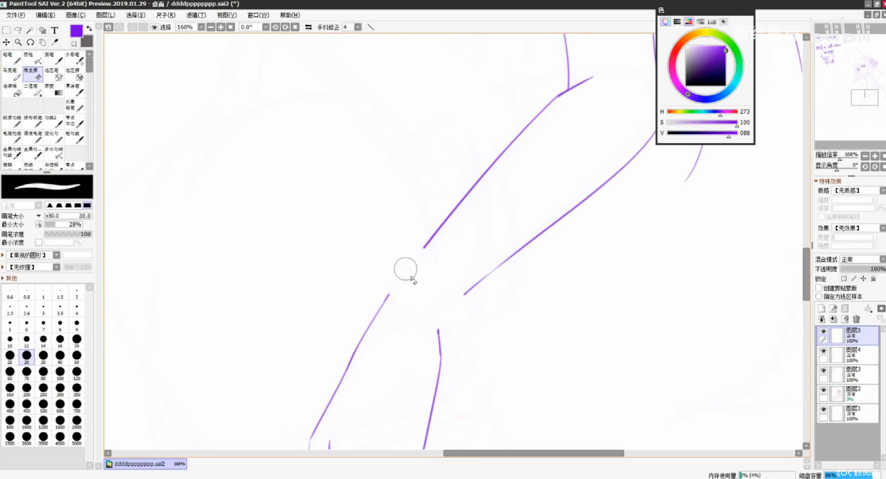
Outline the upper puffs of a scrunchie around the wrist with the size 3.5 pencil.
{"action": "left_click", "coordinate": [12, 57]}
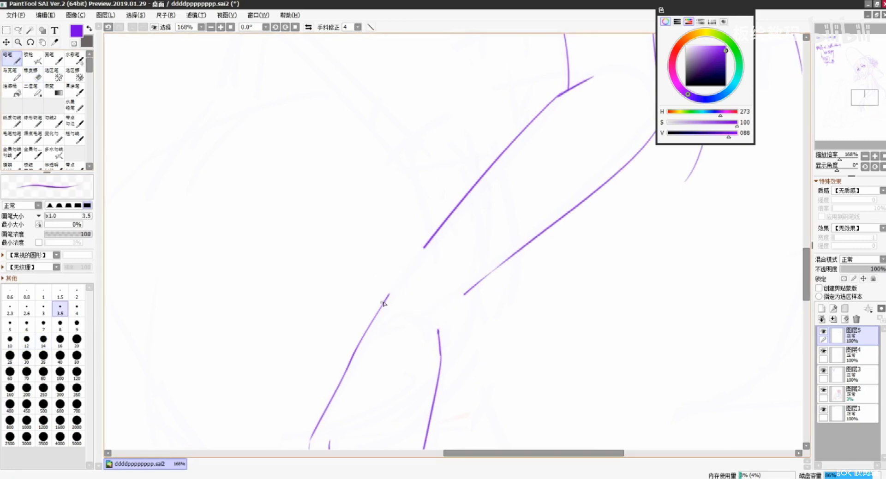
{"action": "key", "text": "ctrl+z"}
{"action": "left_click_drag", "start_coordinate": [389, 292], "coordinate": [429, 320]}
{"action": "key", "text": "ctrl+z"}
{"action": "key", "text": "ctrl+z"}
{"action": "left_click_drag", "start_coordinate": [374, 296], "coordinate": [389, 293]}
{"action": "mouse_move", "coordinate": [348, 248]}
{"action": "left_mouse_down"}
{"action": "mouse_move", "coordinate": [364, 213]}
{"action": "mouse_move", "coordinate": [412, 235]}
{"action": "left_mouse_up"}
{"action": "key", "text": "ctrl+z"}
{"action": "key", "text": "ctrl+z"}
{"action": "left_click_drag", "start_coordinate": [391, 234], "coordinate": [433, 259]}
{"action": "key", "text": "ctrl+z"}
Complete the scrunchie with a wavy inner line, side ruffles, a lower edge across the wrist and short folds.
{"action": "mouse_move", "coordinate": [362, 268]}
{"action": "left_mouse_down"}
{"action": "mouse_move", "coordinate": [379, 234]}
{"action": "mouse_move", "coordinate": [398, 236]}
{"action": "mouse_move", "coordinate": [428, 251]}
{"action": "mouse_move", "coordinate": [452, 297]}
{"action": "left_mouse_up"}
{"action": "key", "text": "ctrl+z"}
{"action": "mouse_move", "coordinate": [366, 259]}
{"action": "left_mouse_down"}
{"action": "mouse_move", "coordinate": [424, 249]}
{"action": "mouse_move", "coordinate": [448, 283]}
{"action": "mouse_move", "coordinate": [360, 269]}
{"action": "mouse_move", "coordinate": [350, 276]}
{"action": "mouse_move", "coordinate": [364, 309]}
{"action": "mouse_move", "coordinate": [366, 329]}
{"action": "left_mouse_up"}
{"action": "key", "text": "ctrl+z"}
{"action": "mouse_move", "coordinate": [367, 255]}
{"action": "left_mouse_down"}
{"action": "mouse_move", "coordinate": [399, 270]}
{"action": "mouse_move", "coordinate": [428, 262]}
{"action": "mouse_move", "coordinate": [473, 299]}
{"action": "mouse_move", "coordinate": [479, 328]}
{"action": "mouse_move", "coordinate": [468, 354]}
{"action": "mouse_move", "coordinate": [477, 343]}
{"action": "mouse_move", "coordinate": [443, 362]}
{"action": "left_mouse_up"}
{"action": "left_click_drag", "start_coordinate": [445, 275], "coordinate": [464, 290]}
{"action": "mouse_move", "coordinate": [446, 319]}
{"action": "left_mouse_down"}
{"action": "mouse_move", "coordinate": [460, 333]}
{"action": "mouse_move", "coordinate": [480, 310]}
{"action": "left_mouse_up"}
{"action": "key", "text": "ctrl+z"}
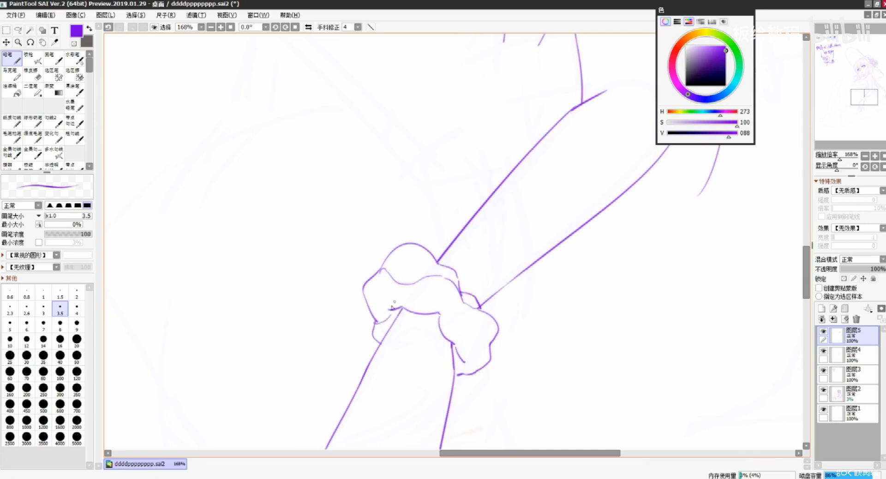
{"action": "left_click_drag", "start_coordinate": [380, 324], "coordinate": [395, 317]}
{"action": "left_click_drag", "start_coordinate": [454, 343], "coordinate": [465, 364]}
{"action": "scroll", "coordinate": [459, 341], "scroll_direction": "down", "scroll_amount": 3}
{"action": "scroll", "coordinate": [459, 342], "scroll_direction": "up", "scroll_amount": 2}
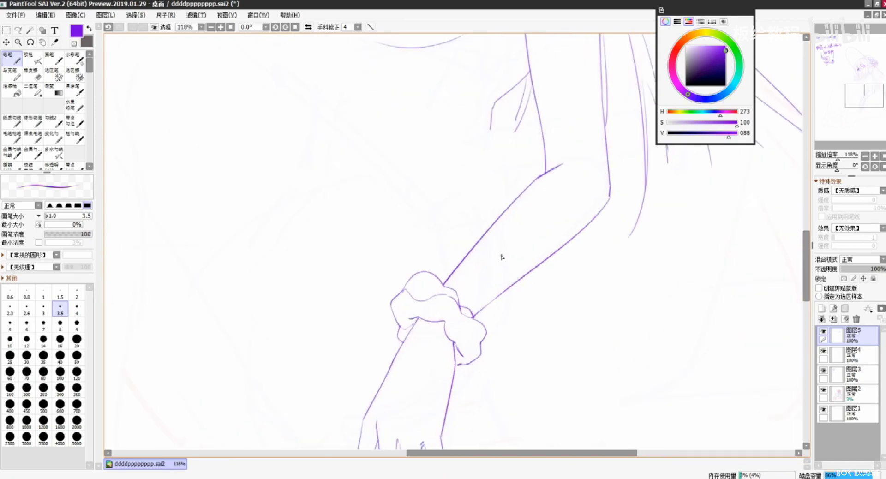
{"action": "scroll", "coordinate": [503, 255], "scroll_direction": "up", "scroll_amount": 4}
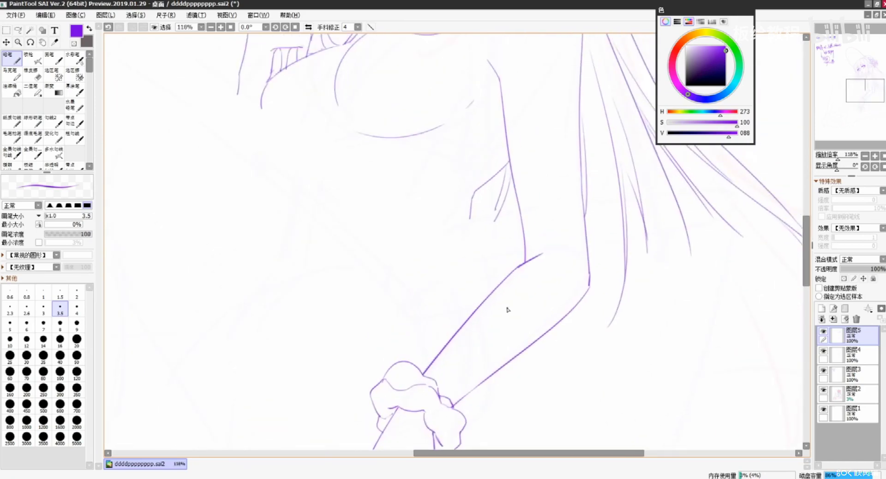
{"action": "scroll", "coordinate": [481, 263], "scroll_direction": "down", "scroll_amount": 3}
{"action": "scroll", "coordinate": [480, 262], "scroll_direction": "up", "scroll_amount": 2}
{"action": "left_click_drag", "start_coordinate": [518, 276], "coordinate": [504, 306]}
{"action": "key", "text": "ctrl+z"}
{"action": "mouse_move", "coordinate": [415, 284]}
{"action": "left_mouse_down"}
{"action": "mouse_move", "coordinate": [502, 255]}
{"action": "mouse_move", "coordinate": [414, 282]}
{"action": "left_mouse_up"}
{"action": "key", "text": "ctrl+z"}
{"action": "key", "text": "ctrl+z"}
{"action": "key", "text": "ctrl+z"}
{"action": "key", "text": "ctrl+z"}
{"action": "key", "text": "ctrl+z"}
{"action": "left_click_drag", "start_coordinate": [414, 283], "coordinate": [425, 354]}
{"action": "key", "text": "ctrl+z"}
{"action": "mouse_move", "coordinate": [397, 314]}
{"action": "left_mouse_down"}
{"action": "mouse_move", "coordinate": [380, 306]}
{"action": "mouse_move", "coordinate": [337, 184]}
{"action": "mouse_move", "coordinate": [369, 194]}
{"action": "left_mouse_up"}
{"action": "key", "text": "ctrl+z"}
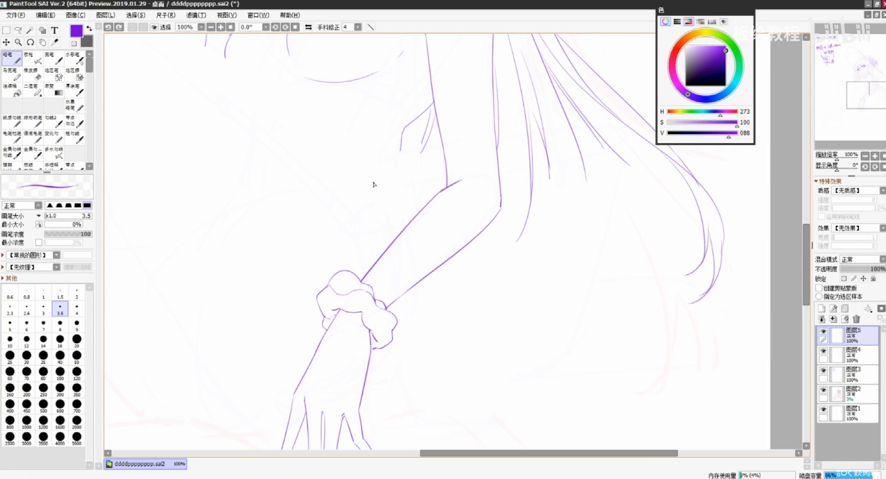
{"action": "left_click_drag", "start_coordinate": [567, 208], "coordinate": [642, 382]}
{"action": "left_click_drag", "start_coordinate": [643, 347], "coordinate": [628, 355]}
{"action": "scroll", "coordinate": [581, 137], "scroll_direction": "down", "scroll_amount": 3}
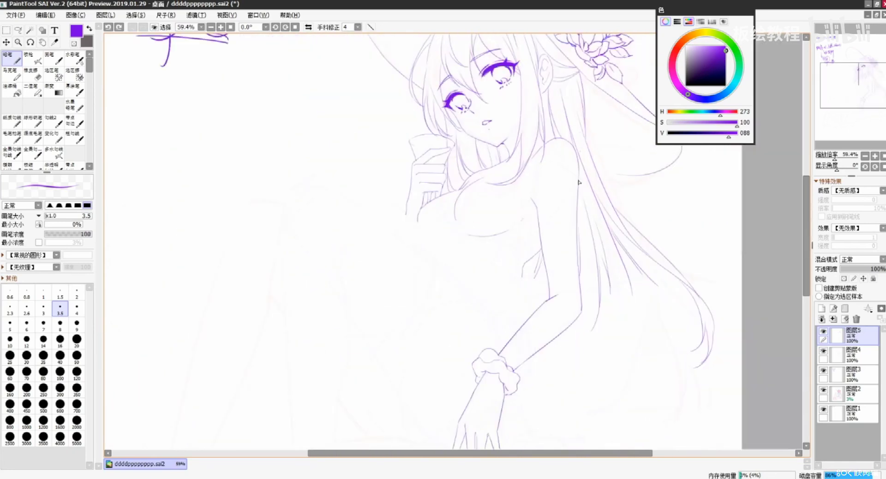
{"action": "scroll", "coordinate": [579, 182], "scroll_direction": "up", "scroll_amount": 3}
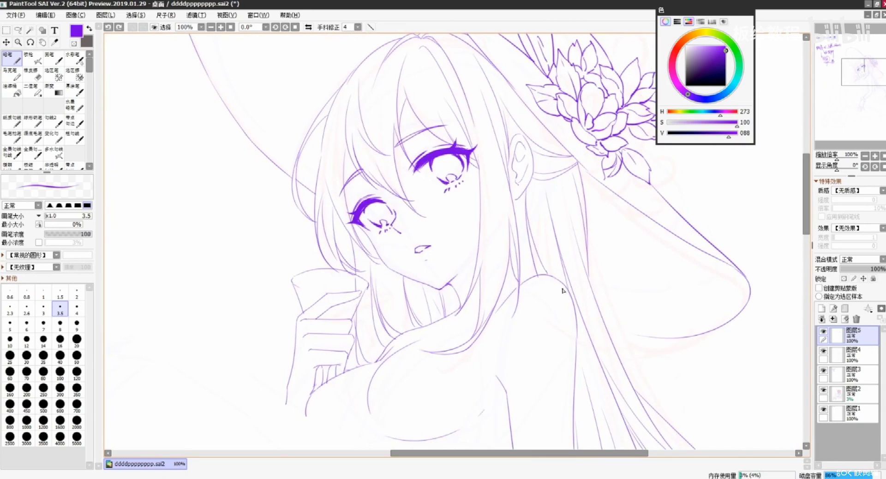
{"action": "left_click_drag", "start_coordinate": [417, 344], "coordinate": [524, 284]}
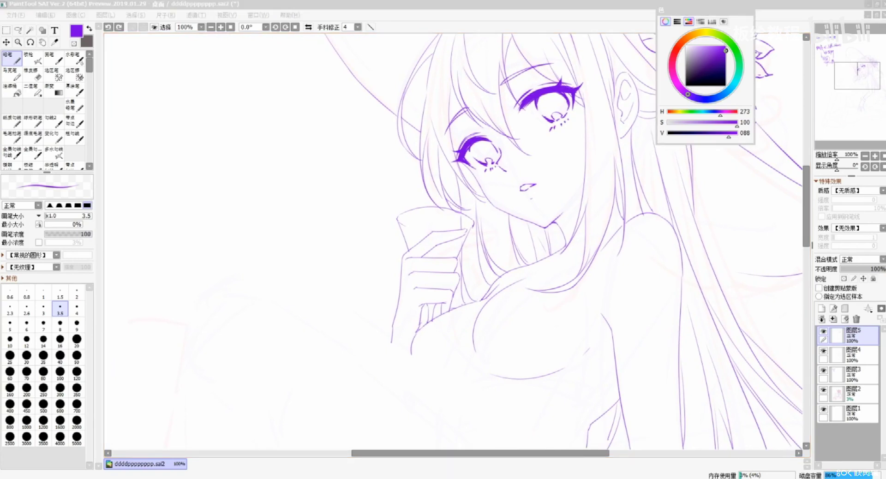
Handwrite the character 透 below the existing notes with the size 2.3 brush and underline it.
{"action": "left_click", "coordinate": [596, 283]}
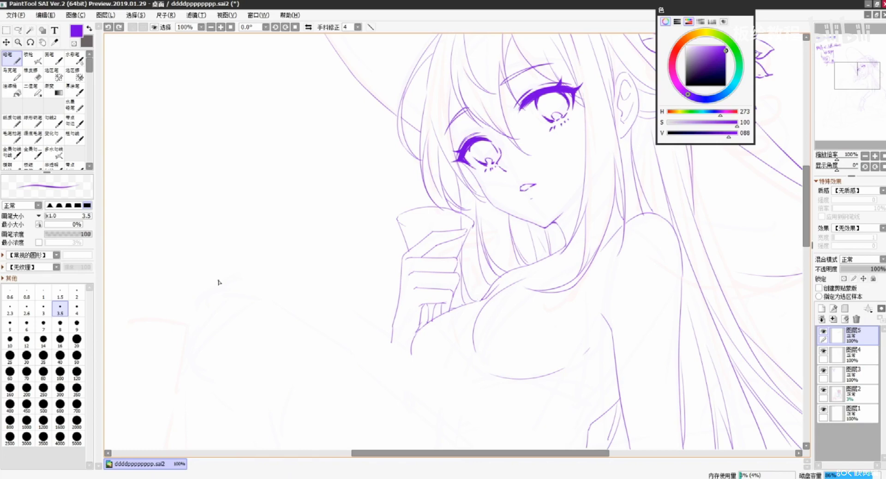
{"action": "left_click_drag", "start_coordinate": [202, 255], "coordinate": [596, 353]}
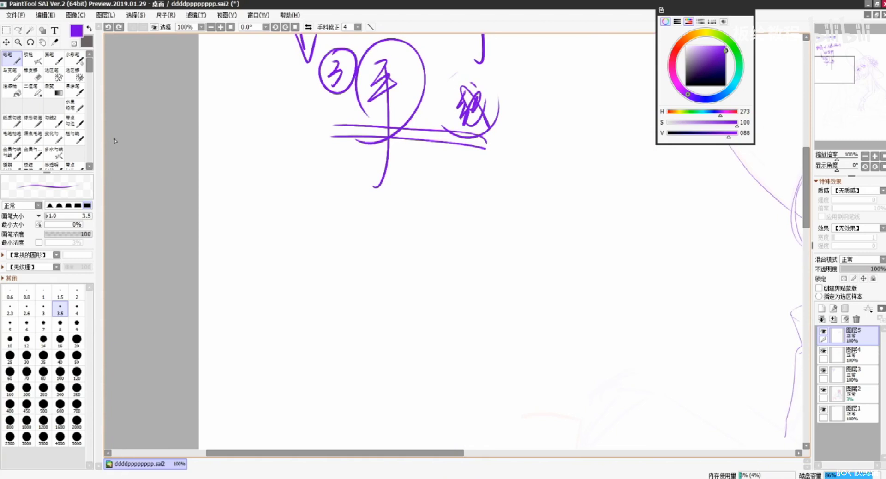
{"action": "left_click", "coordinate": [74, 89]}
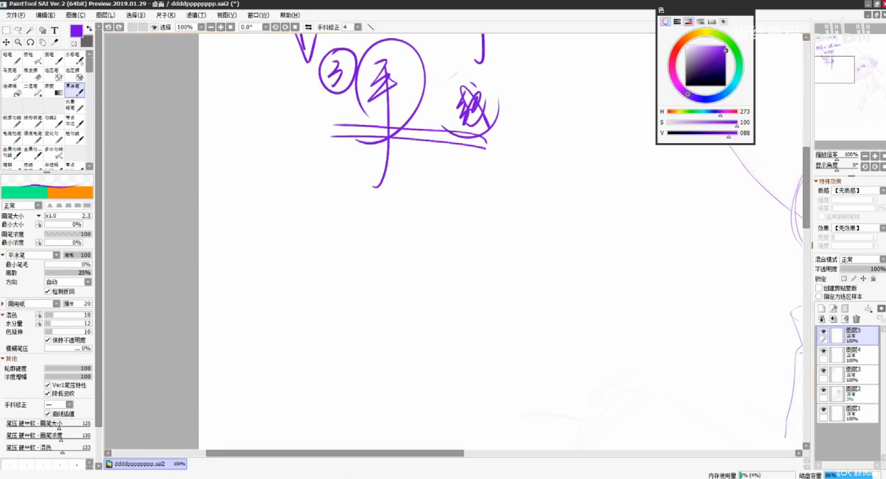
{"action": "left_click", "coordinate": [605, 308]}
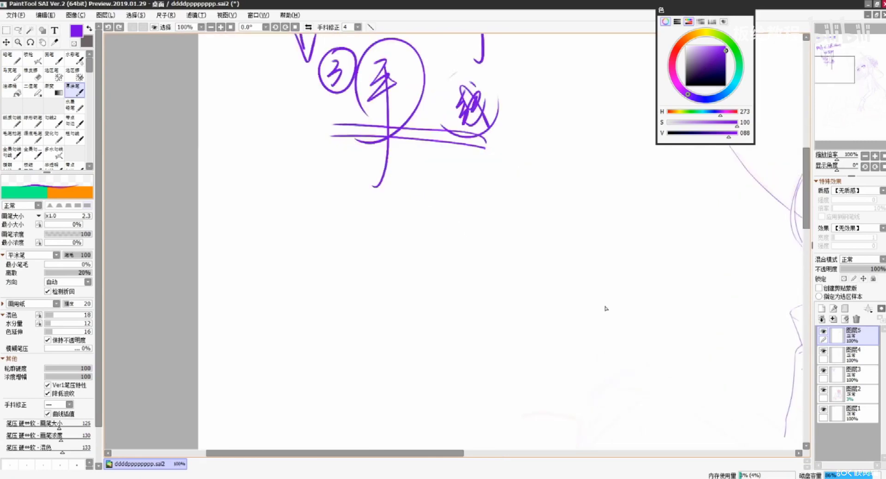
{"action": "left_click_drag", "start_coordinate": [305, 278], "coordinate": [349, 264]}
{"action": "mouse_move", "coordinate": [311, 310]}
{"action": "left_mouse_down"}
{"action": "mouse_move", "coordinate": [335, 298]}
{"action": "mouse_move", "coordinate": [336, 339]}
{"action": "left_mouse_up"}
{"action": "mouse_move", "coordinate": [320, 311]}
{"action": "left_mouse_down"}
{"action": "mouse_move", "coordinate": [315, 329]}
{"action": "mouse_move", "coordinate": [357, 328]}
{"action": "left_mouse_up"}
{"action": "left_click_drag", "start_coordinate": [304, 291], "coordinate": [308, 303]}
{"action": "left_click_drag", "start_coordinate": [315, 309], "coordinate": [360, 345]}
{"action": "left_click_drag", "start_coordinate": [308, 377], "coordinate": [385, 349]}
Write the rest of the note after 透, including "100例", and underline the whole line twice.
{"action": "left_click_drag", "start_coordinate": [389, 290], "coordinate": [388, 332]}
{"action": "mouse_move", "coordinate": [401, 299]}
{"action": "left_mouse_down"}
{"action": "mouse_move", "coordinate": [417, 305]}
{"action": "mouse_move", "coordinate": [435, 291]}
{"action": "mouse_move", "coordinate": [460, 294]}
{"action": "left_mouse_up"}
{"action": "left_click_drag", "start_coordinate": [457, 254], "coordinate": [508, 344]}
{"action": "mouse_move", "coordinate": [530, 255]}
{"action": "left_mouse_down"}
{"action": "mouse_move", "coordinate": [522, 282]}
{"action": "mouse_move", "coordinate": [546, 257]}
{"action": "left_mouse_up"}
{"action": "left_click_drag", "start_coordinate": [534, 273], "coordinate": [549, 277]}
{"action": "mouse_move", "coordinate": [554, 270]}
{"action": "left_mouse_down"}
{"action": "mouse_move", "coordinate": [586, 265]}
{"action": "mouse_move", "coordinate": [571, 285]}
{"action": "left_mouse_up"}
{"action": "left_click_drag", "start_coordinate": [298, 369], "coordinate": [600, 286]}
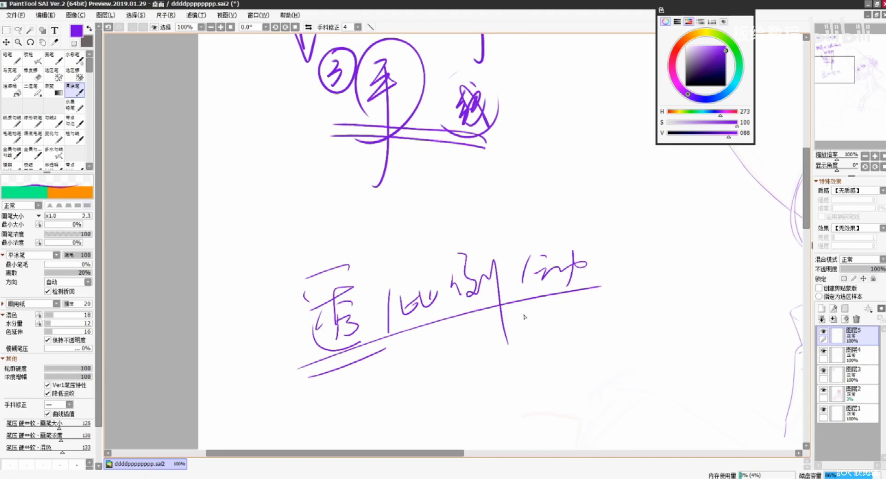
{"action": "mouse_move", "coordinate": [355, 363]}
{"action": "left_mouse_down"}
{"action": "mouse_move", "coordinate": [523, 307]}
{"action": "mouse_move", "coordinate": [593, 296]}
{"action": "left_mouse_up"}
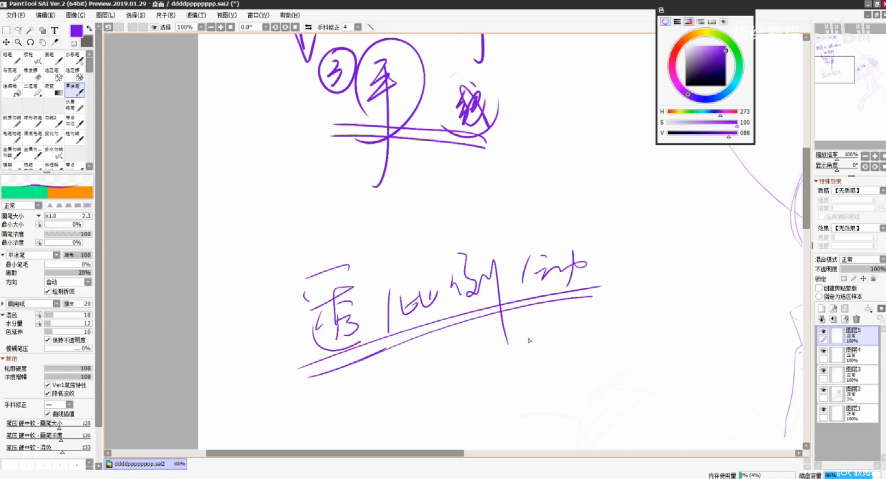
{"action": "mouse_move", "coordinate": [500, 383]}
{"action": "left_mouse_down"}
{"action": "mouse_move", "coordinate": [483, 223]}
{"action": "mouse_move", "coordinate": [470, 215]}
{"action": "mouse_move", "coordinate": [444, 347]}
{"action": "mouse_move", "coordinate": [396, 420]}
{"action": "left_mouse_up"}
{"action": "key", "text": "ctrl+z"}
Add a new layer and trace the lower leg's straight front contour down to the big toe with the size 5 brush.
{"action": "scroll", "coordinate": [391, 366], "scroll_direction": "down", "scroll_amount": 3}
{"action": "left_click_drag", "start_coordinate": [452, 422], "coordinate": [435, 95]}
{"action": "scroll", "coordinate": [480, 168], "scroll_direction": "up", "scroll_amount": 2}
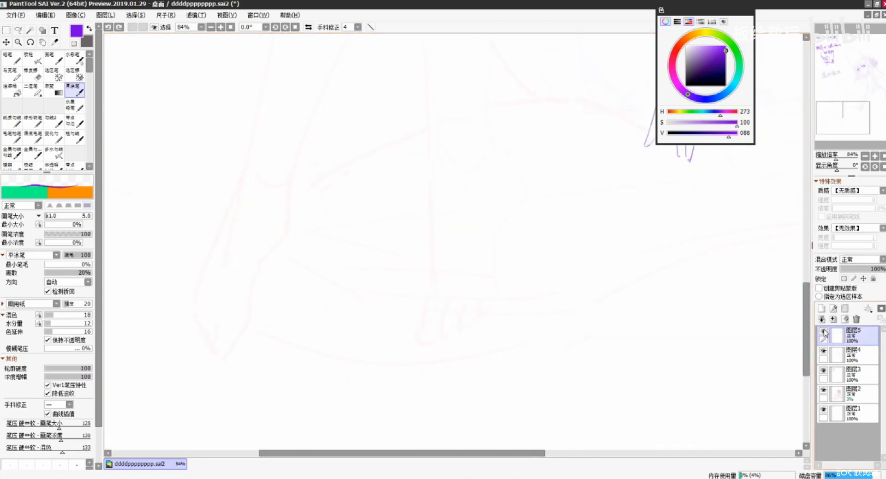
{"action": "left_click", "coordinate": [832, 309]}
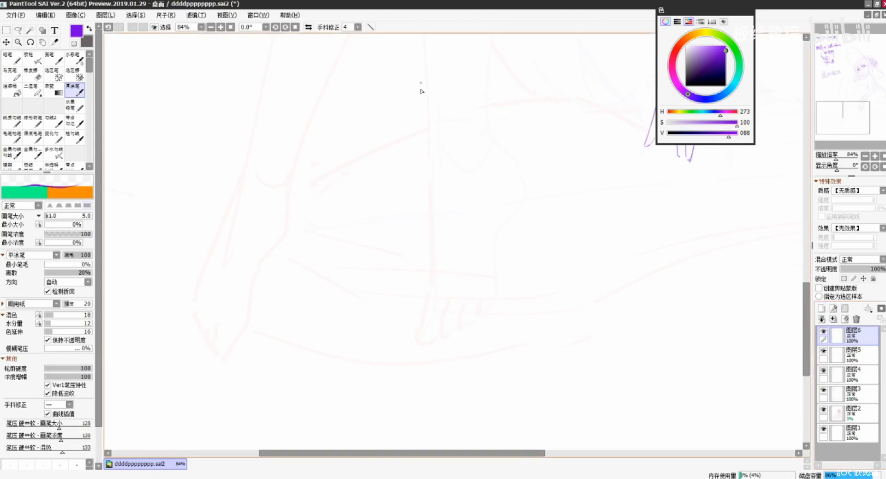
{"action": "left_click_drag", "start_coordinate": [427, 94], "coordinate": [432, 302]}
{"action": "key", "text": "ctrl+z"}
{"action": "left_click_drag", "start_coordinate": [429, 213], "coordinate": [420, 344]}
{"action": "key", "text": "ctrl+z"}
{"action": "mouse_move", "coordinate": [428, 293]}
{"action": "left_mouse_down"}
{"action": "mouse_move", "coordinate": [417, 336]}
{"action": "mouse_move", "coordinate": [422, 326]}
{"action": "mouse_move", "coordinate": [437, 337]}
{"action": "left_mouse_up"}
{"action": "key", "text": "ctrl+z"}
{"action": "key", "text": "ctrl+z"}
{"action": "key", "text": "ctrl+z"}
{"action": "key", "text": "ctrl+z"}
{"action": "key", "text": "ctrl+z"}
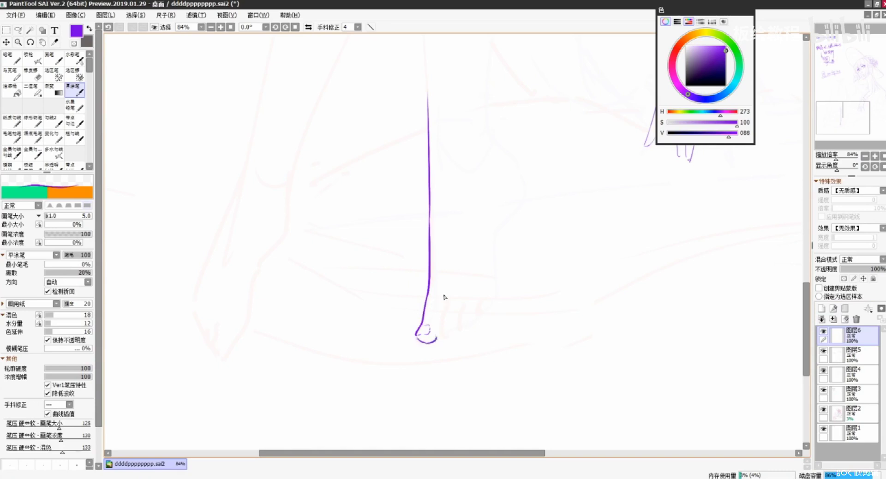
Outline the smaller toes beside the big toe and add the second toe's nail.
{"action": "mouse_move", "coordinate": [443, 303]}
{"action": "left_mouse_down"}
{"action": "mouse_move", "coordinate": [438, 340]}
{"action": "mouse_move", "coordinate": [454, 338]}
{"action": "mouse_move", "coordinate": [458, 306]}
{"action": "mouse_move", "coordinate": [452, 333]}
{"action": "mouse_move", "coordinate": [472, 312]}
{"action": "mouse_move", "coordinate": [467, 333]}
{"action": "mouse_move", "coordinate": [475, 330]}
{"action": "mouse_move", "coordinate": [484, 314]}
{"action": "left_mouse_up"}
{"action": "key", "text": "ctrl+z"}
{"action": "key", "text": "ctrl+z"}
{"action": "key", "text": "ctrl+z"}
{"action": "key", "text": "ctrl+z"}
{"action": "key", "text": "ctrl+z"}
{"action": "scroll", "coordinate": [478, 223], "scroll_direction": "up", "scroll_amount": 3}
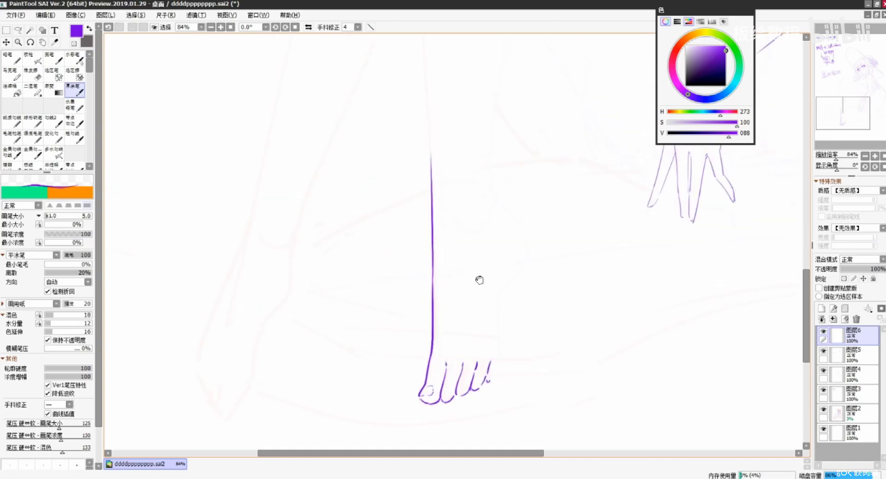
{"action": "key", "text": "ctrl+z"}
{"action": "left_click_drag", "start_coordinate": [441, 393], "coordinate": [451, 392]}
Draw the back contour of the calf narrowing to the ankle, with a short crease where the heel begins.
{"action": "scroll", "coordinate": [485, 193], "scroll_direction": "up", "scroll_amount": 2}
{"action": "mouse_move", "coordinate": [491, 118]}
{"action": "left_mouse_down"}
{"action": "mouse_move", "coordinate": [478, 236]}
{"action": "mouse_move", "coordinate": [503, 284]}
{"action": "left_mouse_up"}
{"action": "key", "text": "ctrl+z"}
{"action": "key", "text": "ctrl+z"}
{"action": "left_click_drag", "start_coordinate": [479, 232], "coordinate": [515, 282]}
{"action": "key", "text": "ctrl+z"}
{"action": "scroll", "coordinate": [464, 308], "scroll_direction": "down", "scroll_amount": 3}
{"action": "key", "text": "ctrl+z"}
{"action": "mouse_move", "coordinate": [482, 177]}
{"action": "left_mouse_down"}
{"action": "mouse_move", "coordinate": [506, 215]}
{"action": "mouse_move", "coordinate": [486, 191]}
{"action": "mouse_move", "coordinate": [483, 206]}
{"action": "mouse_move", "coordinate": [504, 215]}
{"action": "mouse_move", "coordinate": [504, 203]}
{"action": "mouse_move", "coordinate": [519, 223]}
{"action": "left_mouse_up"}
{"action": "key", "text": "ctrl+z"}
{"action": "key", "text": "ctrl+z"}
{"action": "key", "text": "ctrl+z"}
{"action": "key", "text": "ctrl+z"}
{"action": "key", "text": "ctrl+z"}
{"action": "key", "text": "ctrl+z"}
{"action": "key", "text": "ctrl+z"}
Draw the rounded heel and continue the foot's outer edge down to the little toe.
{"action": "mouse_move", "coordinate": [485, 180]}
{"action": "left_mouse_down"}
{"action": "mouse_move", "coordinate": [513, 214]}
{"action": "mouse_move", "coordinate": [526, 277]}
{"action": "left_mouse_up"}
{"action": "key", "text": "ctrl+z"}
{"action": "left_click_drag", "start_coordinate": [519, 220], "coordinate": [496, 360]}
{"action": "key", "text": "ctrl+z"}
{"action": "left_click_drag", "start_coordinate": [498, 316], "coordinate": [481, 364]}
Tidy the toe ends with the size 30 eraser, add the third toenail and close the outline at the little toe.
{"action": "key", "text": "e"}
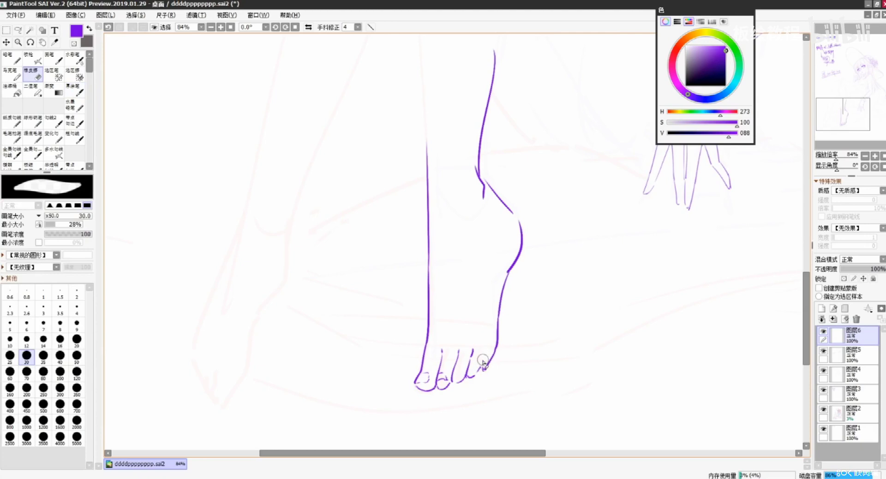
{"action": "left_click", "coordinate": [13, 60]}
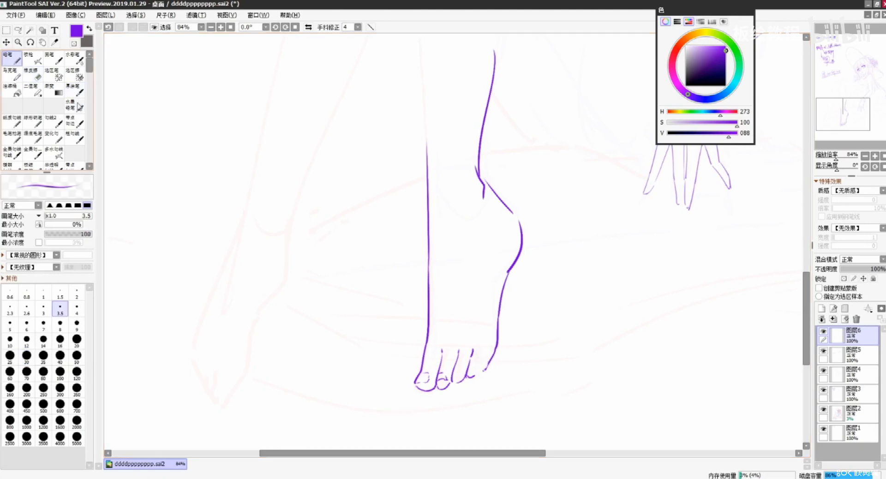
{"action": "left_click", "coordinate": [76, 91]}
{"action": "mouse_move", "coordinate": [454, 376]}
{"action": "left_mouse_down"}
{"action": "mouse_move", "coordinate": [484, 366]}
{"action": "mouse_move", "coordinate": [469, 372]}
{"action": "left_mouse_up"}
{"action": "key", "text": "ctrl+z"}
{"action": "key", "text": "e"}
{"action": "left_click", "coordinate": [16, 63]}
{"action": "left_click", "coordinate": [73, 90]}
{"action": "mouse_move", "coordinate": [468, 352]}
{"action": "left_mouse_down"}
{"action": "mouse_move", "coordinate": [466, 373]}
{"action": "mouse_move", "coordinate": [453, 374]}
{"action": "mouse_move", "coordinate": [460, 344]}
{"action": "mouse_move", "coordinate": [500, 368]}
{"action": "left_mouse_up"}
{"action": "key", "text": "ctrl+z"}
{"action": "key", "text": "e"}
{"action": "left_click_drag", "start_coordinate": [449, 334], "coordinate": [426, 302]}
{"action": "left_click", "coordinate": [18, 59]}
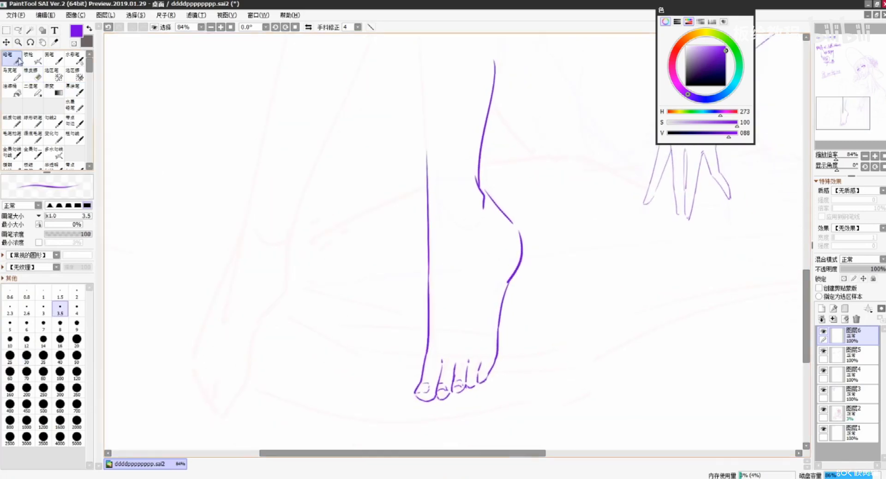
Start a second foot study left of the first with its long outer contour and the curved ankle and heel side.
{"action": "left_click_drag", "start_coordinate": [388, 258], "coordinate": [530, 259]}
{"action": "key", "text": "ctrl+z"}
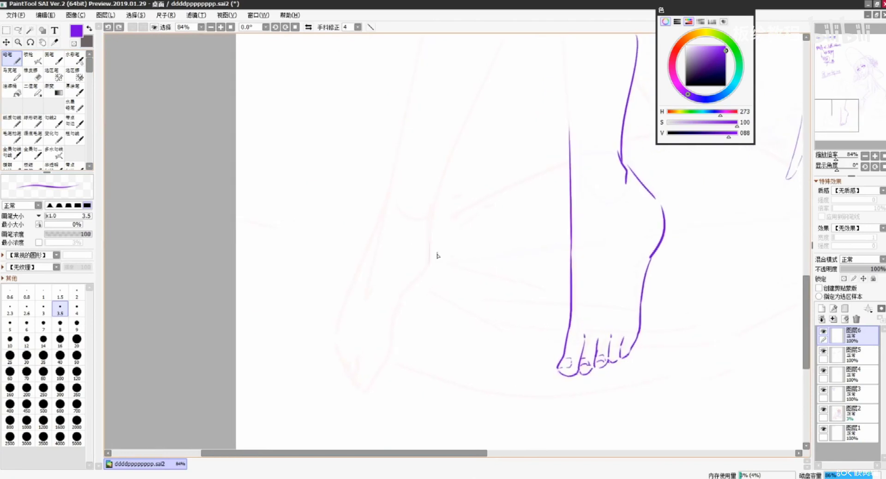
{"action": "left_click", "coordinate": [77, 92]}
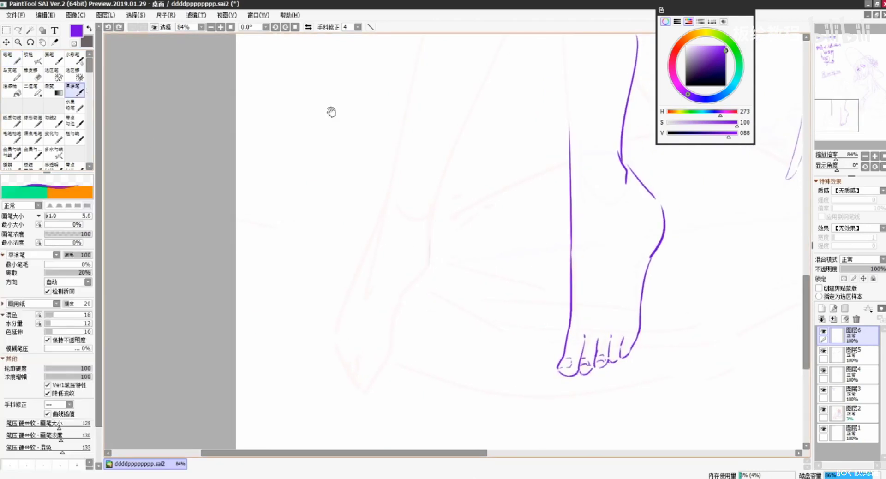
{"action": "left_click_drag", "start_coordinate": [369, 106], "coordinate": [383, 190]}
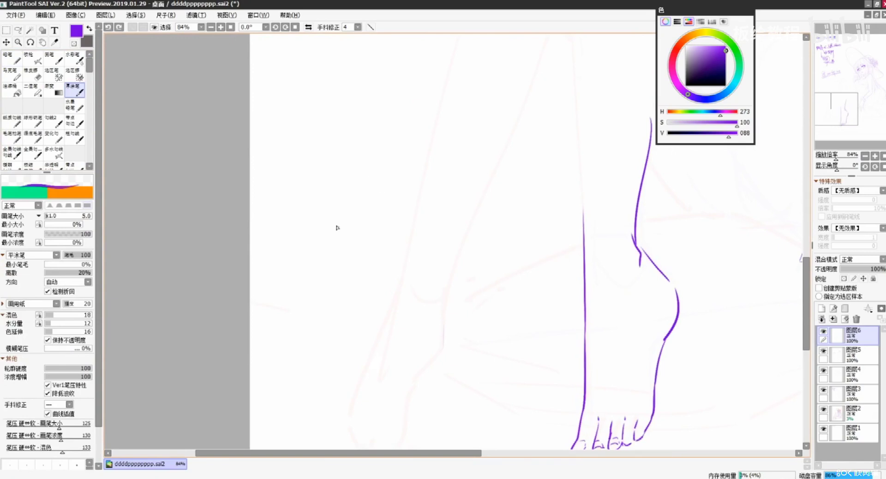
{"action": "left_click_drag", "start_coordinate": [352, 160], "coordinate": [353, 278]}
{"action": "left_click_drag", "start_coordinate": [354, 239], "coordinate": [352, 265]}
{"action": "mouse_move", "coordinate": [413, 130]}
{"action": "left_mouse_down"}
{"action": "mouse_move", "coordinate": [410, 176]}
{"action": "mouse_move", "coordinate": [425, 225]}
{"action": "left_mouse_up"}
{"action": "key", "text": "ctrl+z"}
{"action": "mouse_move", "coordinate": [410, 173]}
{"action": "left_mouse_down"}
{"action": "mouse_move", "coordinate": [424, 220]}
{"action": "mouse_move", "coordinate": [387, 264]}
{"action": "left_mouse_up"}
{"action": "key", "text": "ctrl+z"}
{"action": "mouse_move", "coordinate": [422, 226]}
{"action": "left_mouse_down"}
{"action": "mouse_move", "coordinate": [398, 244]}
{"action": "mouse_move", "coordinate": [375, 340]}
{"action": "left_mouse_up"}
{"action": "key", "text": "ctrl+z"}
Extend the second foot's outline to the ball, draw the line at the toe base and add small rounded toes.
{"action": "left_click_drag", "start_coordinate": [352, 249], "coordinate": [364, 321]}
{"action": "left_click_drag", "start_coordinate": [366, 326], "coordinate": [384, 336]}
{"action": "key", "text": "ctrl+z"}
{"action": "key", "text": "ctrl+z"}
{"action": "mouse_move", "coordinate": [353, 263]}
{"action": "left_mouse_down"}
{"action": "mouse_move", "coordinate": [360, 310]}
{"action": "mouse_move", "coordinate": [388, 329]}
{"action": "left_mouse_up"}
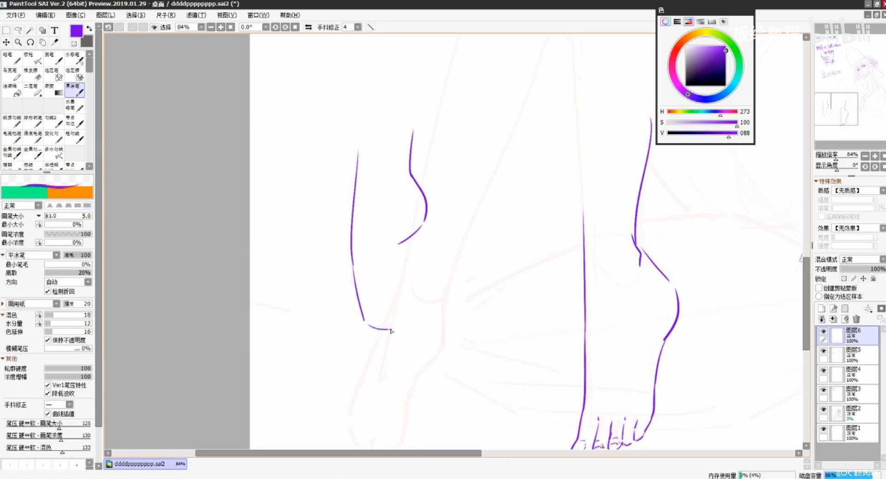
{"action": "mouse_move", "coordinate": [414, 236]}
{"action": "left_mouse_down"}
{"action": "mouse_move", "coordinate": [406, 256]}
{"action": "mouse_move", "coordinate": [434, 303]}
{"action": "left_mouse_up"}
{"action": "mouse_move", "coordinate": [433, 309]}
{"action": "left_mouse_down"}
{"action": "mouse_move", "coordinate": [425, 324]}
{"action": "mouse_move", "coordinate": [368, 328]}
{"action": "mouse_move", "coordinate": [399, 335]}
{"action": "mouse_move", "coordinate": [435, 323]}
{"action": "mouse_move", "coordinate": [412, 331]}
{"action": "left_mouse_up"}
{"action": "key", "text": "ctrl+z"}
{"action": "key", "text": "ctrl+z"}
{"action": "key", "text": "ctrl+z"}
Add a short ankle line inside the second foot's upper contour and reinforce the line along the toe base.
{"action": "left_click_drag", "start_coordinate": [396, 248], "coordinate": [393, 250]}
{"action": "mouse_move", "coordinate": [366, 146]}
{"action": "left_mouse_down"}
{"action": "mouse_move", "coordinate": [357, 170]}
{"action": "mouse_move", "coordinate": [364, 183]}
{"action": "left_mouse_up"}
{"action": "key", "text": "ctrl+z"}
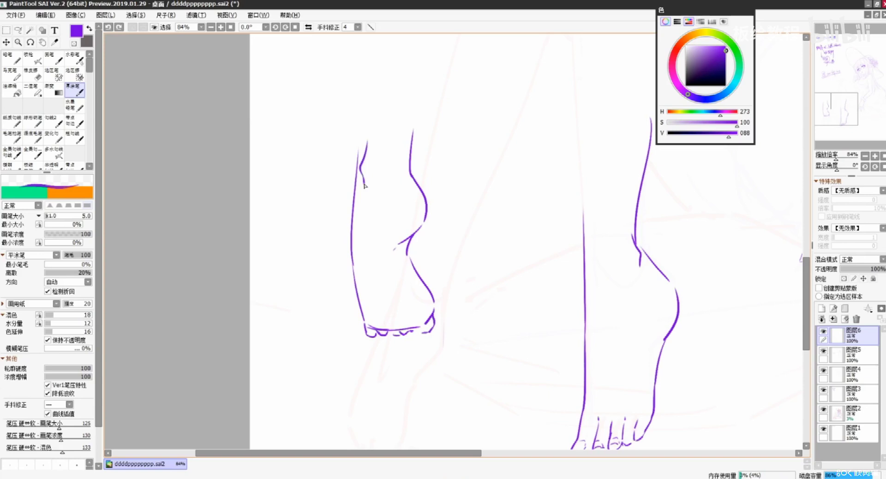
{"action": "left_click_drag", "start_coordinate": [360, 251], "coordinate": [360, 253]}
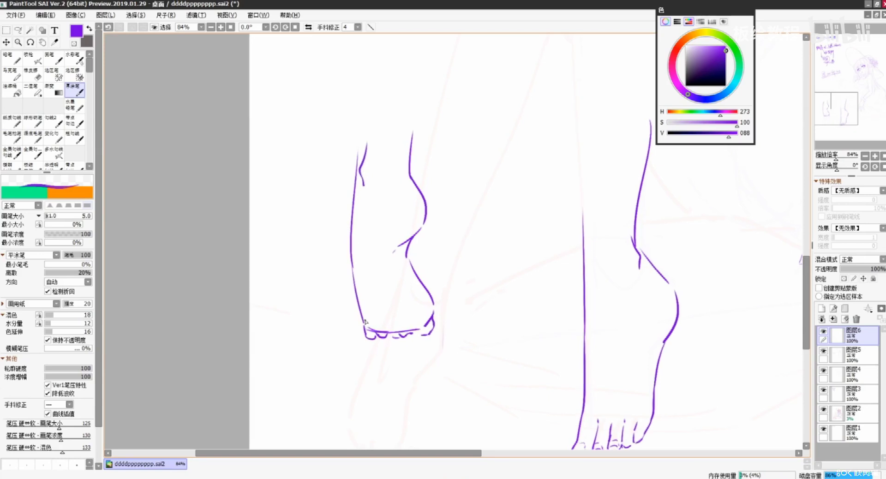
{"action": "left_click_drag", "start_coordinate": [389, 332], "coordinate": [427, 323]}
Draw the slanting front and back contours of a third lower leg to the right of the bare foot.
{"action": "left_click_drag", "start_coordinate": [530, 329], "coordinate": [416, 145]}
{"action": "left_click_drag", "start_coordinate": [463, 228], "coordinate": [425, 200]}
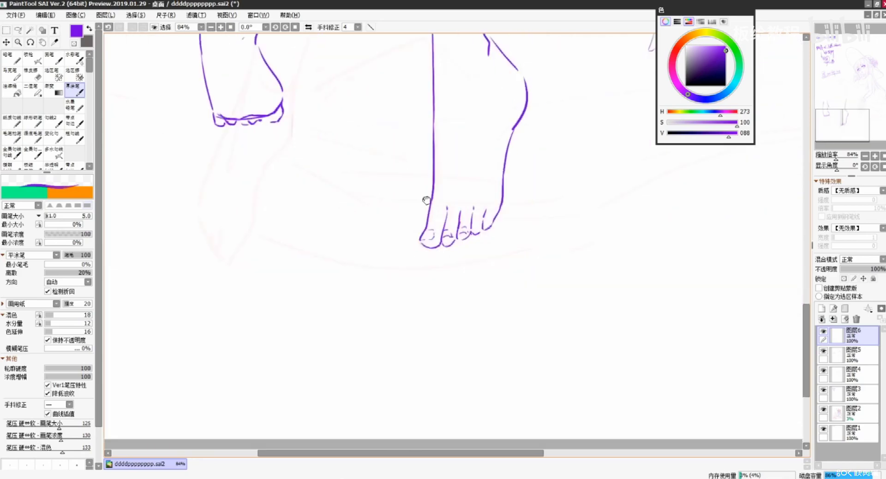
{"action": "left_click_drag", "start_coordinate": [562, 276], "coordinate": [469, 309]}
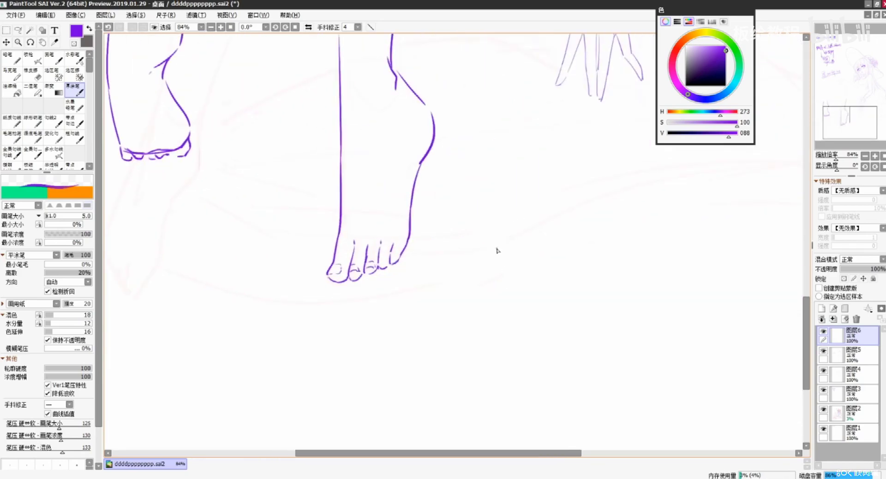
{"action": "left_click_drag", "start_coordinate": [502, 223], "coordinate": [468, 350]}
{"action": "key", "text": "ctrl+z"}
{"action": "mouse_move", "coordinate": [490, 261]}
{"action": "left_mouse_down"}
{"action": "mouse_move", "coordinate": [453, 391]}
{"action": "mouse_move", "coordinate": [464, 365]}
{"action": "mouse_move", "coordinate": [459, 385]}
{"action": "mouse_move", "coordinate": [428, 404]}
{"action": "mouse_move", "coordinate": [489, 410]}
{"action": "left_mouse_up"}
{"action": "left_click_drag", "start_coordinate": [540, 215], "coordinate": [531, 279]}
{"action": "key", "text": "ctrl+z"}
{"action": "left_click_drag", "start_coordinate": [490, 216], "coordinate": [482, 293]}
{"action": "key", "text": "ctrl+z"}
{"action": "left_click_drag", "start_coordinate": [490, 185], "coordinate": [487, 293]}
{"action": "key", "text": "ctrl+z"}
{"action": "left_click_drag", "start_coordinate": [496, 192], "coordinate": [483, 286]}
{"action": "mouse_move", "coordinate": [556, 196]}
{"action": "left_mouse_down"}
{"action": "mouse_move", "coordinate": [530, 269]}
{"action": "mouse_move", "coordinate": [540, 306]}
{"action": "left_mouse_up"}
{"action": "key", "text": "ctrl+z"}
{"action": "key", "text": "ctrl+z"}
Draw the third foot's rounded heel, the underside of the arch and the pointed toe of a shoe.
{"action": "mouse_move", "coordinate": [530, 272]}
{"action": "left_mouse_down"}
{"action": "mouse_move", "coordinate": [556, 339]}
{"action": "mouse_move", "coordinate": [543, 310]}
{"action": "mouse_move", "coordinate": [546, 341]}
{"action": "left_mouse_up"}
{"action": "key", "text": "ctrl+z"}
{"action": "key", "text": "ctrl+z"}
{"action": "mouse_move", "coordinate": [543, 302]}
{"action": "left_mouse_down"}
{"action": "mouse_move", "coordinate": [543, 349]}
{"action": "mouse_move", "coordinate": [506, 377]}
{"action": "mouse_move", "coordinate": [500, 408]}
{"action": "left_mouse_up"}
{"action": "key", "text": "ctrl+z"}
{"action": "key", "text": "ctrl+z"}
{"action": "left_click_drag", "start_coordinate": [509, 368], "coordinate": [496, 408]}
{"action": "left_click_drag", "start_coordinate": [487, 411], "coordinate": [497, 408]}
{"action": "mouse_move", "coordinate": [461, 385]}
{"action": "left_mouse_down"}
{"action": "mouse_move", "coordinate": [493, 395]}
{"action": "mouse_move", "coordinate": [438, 402]}
{"action": "left_mouse_up"}
{"action": "key", "text": "ctrl+z"}
{"action": "key", "text": "ctrl+z"}
{"action": "key", "text": "ctrl+z"}
Draw the shoe's opening across the instep and the narrow side strap rising toward the ankle.
{"action": "mouse_move", "coordinate": [465, 369]}
{"action": "left_mouse_down"}
{"action": "mouse_move", "coordinate": [432, 402]}
{"action": "mouse_move", "coordinate": [483, 388]}
{"action": "mouse_move", "coordinate": [534, 329]}
{"action": "left_mouse_up"}
{"action": "key", "text": "ctrl+z"}
{"action": "key", "text": "ctrl+z"}
{"action": "key", "text": "ctrl+z"}
{"action": "key", "text": "ctrl+z"}
{"action": "left_click_drag", "start_coordinate": [468, 383], "coordinate": [483, 382]}
{"action": "key", "text": "ctrl+z"}
{"action": "mouse_move", "coordinate": [534, 289]}
{"action": "left_mouse_down"}
{"action": "mouse_move", "coordinate": [495, 380]}
{"action": "mouse_move", "coordinate": [518, 313]}
{"action": "mouse_move", "coordinate": [511, 367]}
{"action": "left_mouse_up"}
{"action": "key", "text": "ctrl+z"}
{"action": "key", "text": "ctrl+z"}
Wrap crossing double-line ribbons around the ankle and draw the top edge across the lower leg.
{"action": "left_click_drag", "start_coordinate": [490, 245], "coordinate": [537, 290]}
{"action": "key", "text": "ctrl+z"}
{"action": "mouse_move", "coordinate": [489, 223]}
{"action": "left_mouse_down"}
{"action": "mouse_move", "coordinate": [539, 292]}
{"action": "mouse_move", "coordinate": [537, 209]}
{"action": "mouse_move", "coordinate": [551, 202]}
{"action": "mouse_move", "coordinate": [548, 209]}
{"action": "left_mouse_up"}
{"action": "key", "text": "ctrl+z"}
{"action": "left_click_drag", "start_coordinate": [499, 186], "coordinate": [537, 244]}
{"action": "key", "text": "ctrl+z"}
{"action": "left_click_drag", "start_coordinate": [499, 189], "coordinate": [558, 207]}
{"action": "key", "text": "ctrl+z"}
{"action": "left_click_drag", "start_coordinate": [503, 186], "coordinate": [555, 194]}
{"action": "left_click_drag", "start_coordinate": [504, 186], "coordinate": [536, 191]}
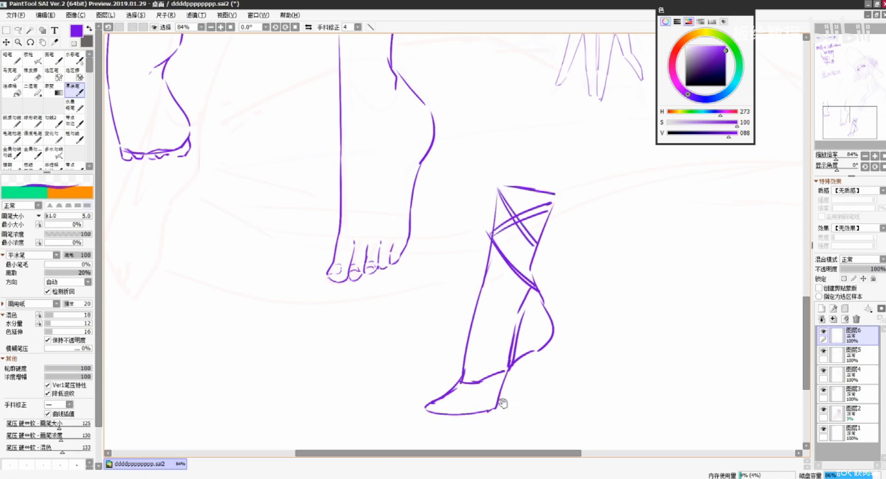
Draw the thick platform sole beneath the front of the ribboned shoe.
{"action": "left_click_drag", "start_coordinate": [502, 402], "coordinate": [514, 365]}
{"action": "key", "text": "ctrl+z"}
{"action": "mouse_move", "coordinate": [433, 374]}
{"action": "left_mouse_down"}
{"action": "mouse_move", "coordinate": [439, 390]}
{"action": "mouse_move", "coordinate": [508, 389]}
{"action": "left_mouse_up"}
{"action": "key", "text": "ctrl+z"}
{"action": "key", "text": "ctrl+z"}
{"action": "left_click_drag", "start_coordinate": [440, 385], "coordinate": [509, 385]}
Draw the curved underside of the shoe's arch and the inner edge of its high heel.
{"action": "mouse_move", "coordinate": [529, 328]}
{"action": "left_mouse_down"}
{"action": "mouse_move", "coordinate": [510, 388]}
{"action": "mouse_move", "coordinate": [527, 332]}
{"action": "mouse_move", "coordinate": [515, 395]}
{"action": "left_mouse_up"}
{"action": "key", "text": "ctrl+z"}
{"action": "left_click_drag", "start_coordinate": [530, 327], "coordinate": [516, 381]}
{"action": "key", "text": "ctrl+z"}
{"action": "key", "text": "ctrl+z"}
{"action": "left_click_drag", "start_coordinate": [534, 324], "coordinate": [509, 386]}
{"action": "left_click_drag", "start_coordinate": [541, 324], "coordinate": [545, 389]}
{"action": "key", "text": "ctrl+z"}
{"action": "left_click_drag", "start_coordinate": [537, 327], "coordinate": [547, 382]}
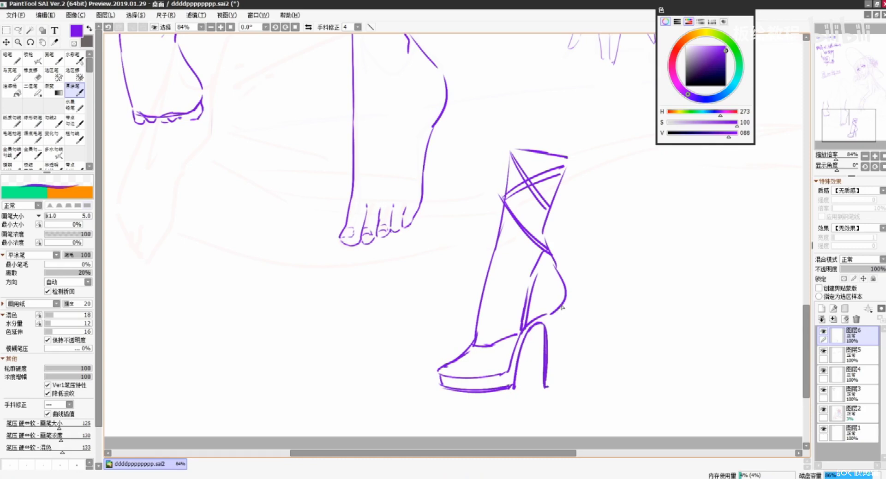
Draw the back edge of the high heel and the sole line under the foot's heel.
{"action": "key", "text": "ctrl+z"}
{"action": "left_click_drag", "start_coordinate": [563, 313], "coordinate": [547, 387]}
{"action": "key", "text": "ctrl+z"}
{"action": "left_click_drag", "start_coordinate": [536, 318], "coordinate": [562, 308]}
{"action": "key", "text": "ctrl+z"}
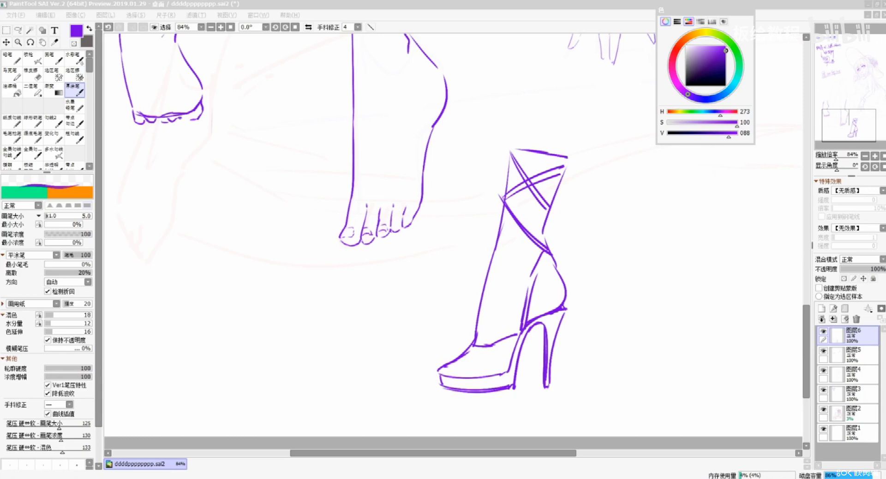
{"action": "left_click", "coordinate": [686, 303]}
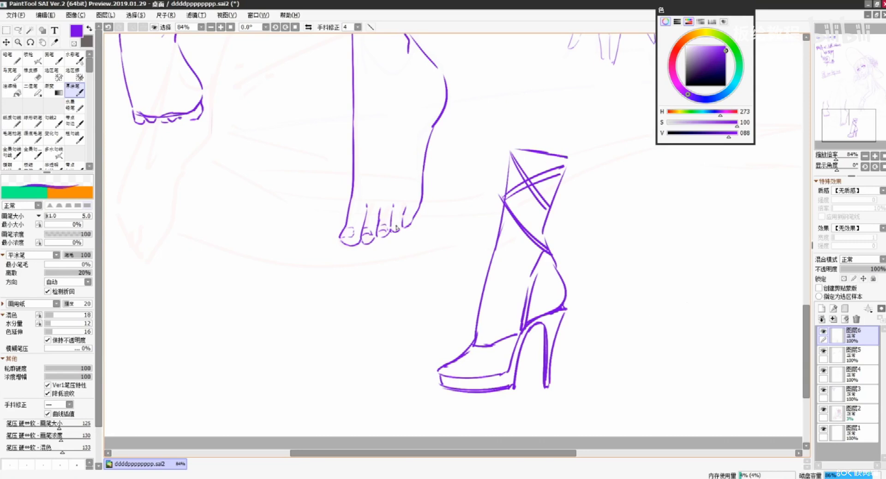
Handwrite the note "参考" in the empty area below the hand and beside the ribboned leg.
{"action": "scroll", "coordinate": [396, 227], "scroll_direction": "up", "scroll_amount": 1}
{"action": "left_click_drag", "start_coordinate": [434, 218], "coordinate": [400, 449]}
{"action": "mouse_move", "coordinate": [468, 161]}
{"action": "left_mouse_down"}
{"action": "mouse_move", "coordinate": [353, 220]}
{"action": "mouse_move", "coordinate": [286, 270]}
{"action": "left_mouse_up"}
{"action": "mouse_move", "coordinate": [363, 170]}
{"action": "left_mouse_down"}
{"action": "mouse_move", "coordinate": [374, 114]}
{"action": "mouse_move", "coordinate": [403, 158]}
{"action": "left_mouse_up"}
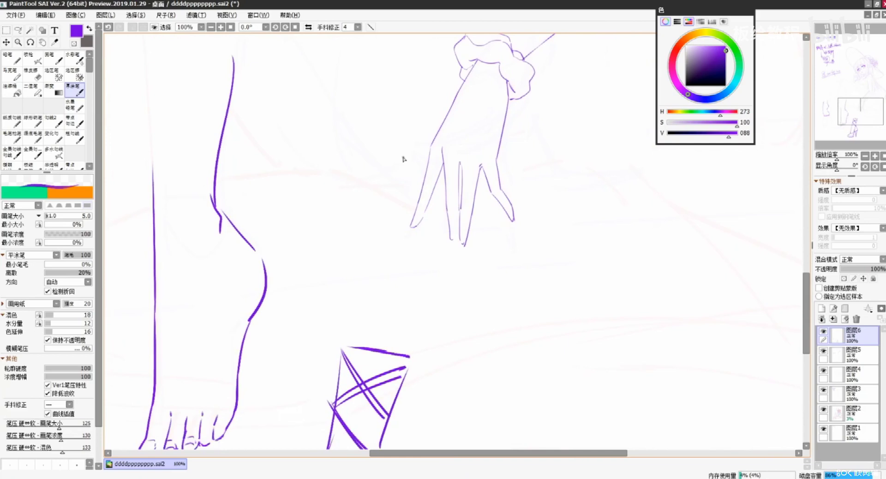
{"action": "left_click_drag", "start_coordinate": [547, 305], "coordinate": [512, 307]}
{"action": "left_click_drag", "start_coordinate": [535, 277], "coordinate": [536, 304]}
{"action": "mouse_move", "coordinate": [487, 340]}
{"action": "left_mouse_down"}
{"action": "mouse_move", "coordinate": [537, 303]}
{"action": "mouse_move", "coordinate": [508, 360]}
{"action": "left_mouse_up"}
{"action": "left_click_drag", "start_coordinate": [541, 317], "coordinate": [547, 388]}
{"action": "left_click_drag", "start_coordinate": [575, 321], "coordinate": [612, 297]}
{"action": "left_click_drag", "start_coordinate": [582, 283], "coordinate": [589, 305]}
{"action": "left_click_drag", "start_coordinate": [605, 265], "coordinate": [585, 351]}
{"action": "mouse_move", "coordinate": [596, 312]}
{"action": "left_mouse_down"}
{"action": "mouse_move", "coordinate": [613, 336]}
{"action": "mouse_move", "coordinate": [625, 313]}
{"action": "left_mouse_up"}
Circle the handwritten "参考" note with a large oval.
{"action": "left_click_drag", "start_coordinate": [452, 390], "coordinate": [655, 323]}
{"action": "key", "text": "ctrl+z"}
{"action": "left_click_drag", "start_coordinate": [507, 371], "coordinate": [457, 376]}
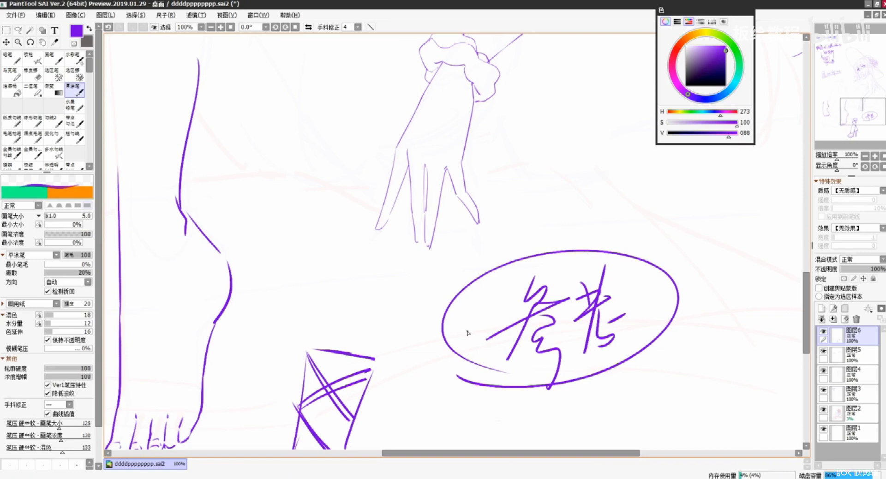
{"action": "key", "text": "alt+Tab"}
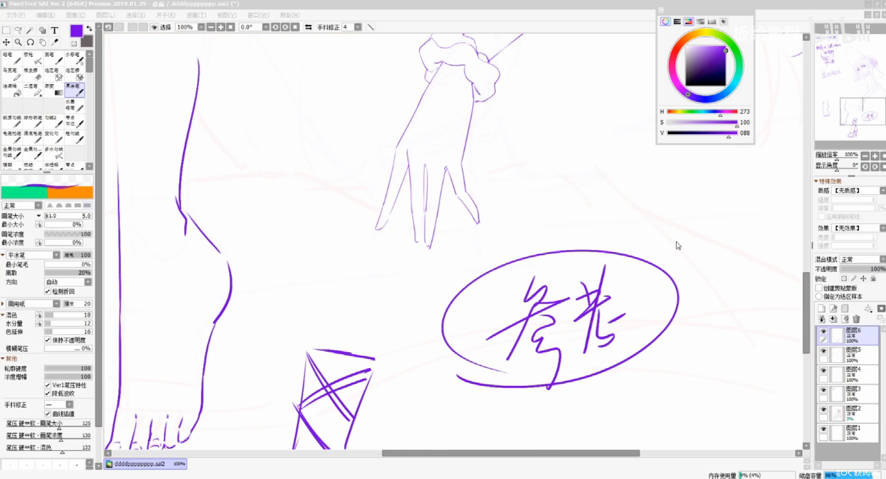
{"action": "left_click", "coordinate": [689, 236]}
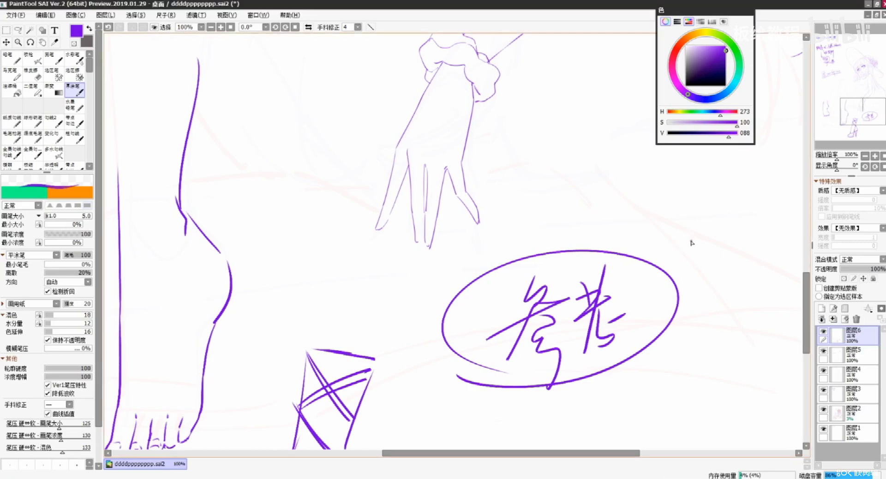
{"action": "key", "text": "alt+Tab"}
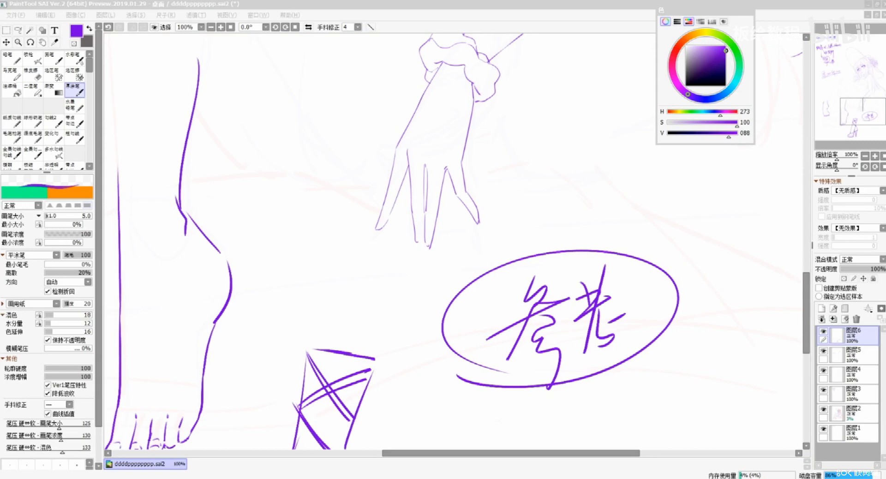
{"action": "left_click", "coordinate": [617, 222]}
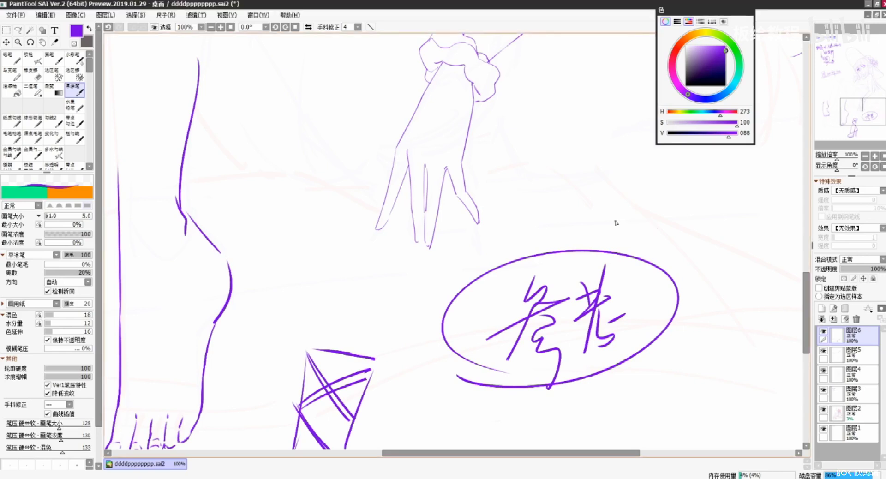
{"action": "left_click_drag", "start_coordinate": [604, 120], "coordinate": [609, 253]}
{"action": "left_click_drag", "start_coordinate": [594, 162], "coordinate": [664, 379]}
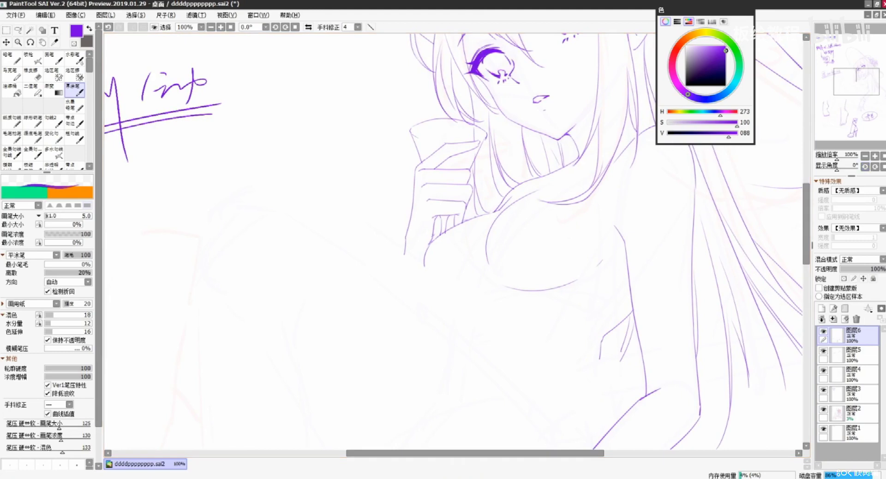